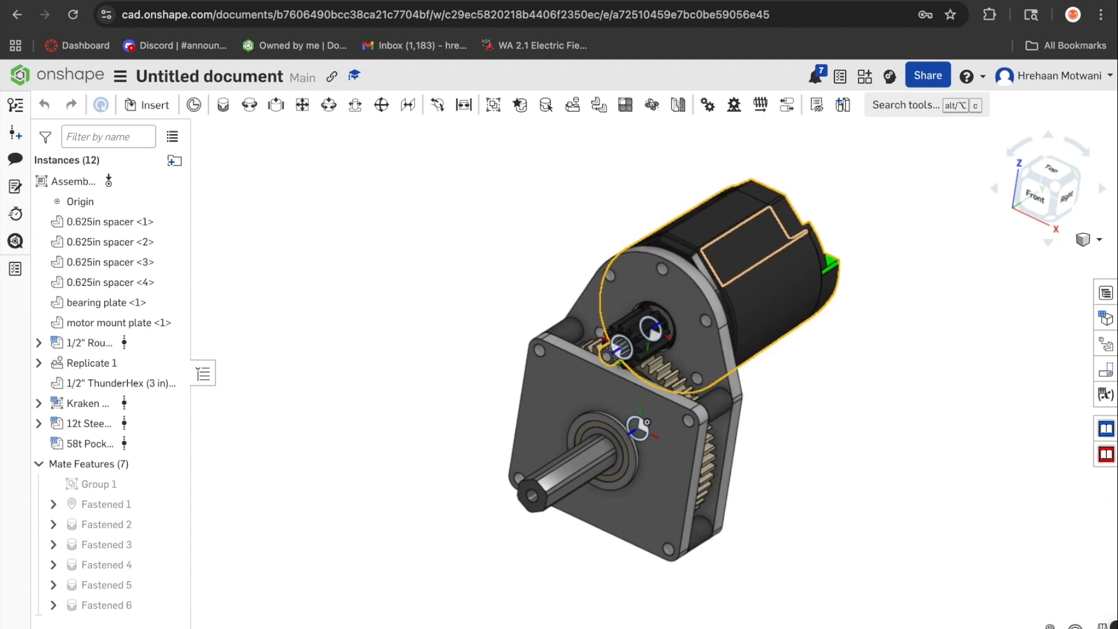
Switch to the Better Design Tool spreadsheet and set the first gear row's style to 20dp.
right_click_drag(821, 326, 772, 320)
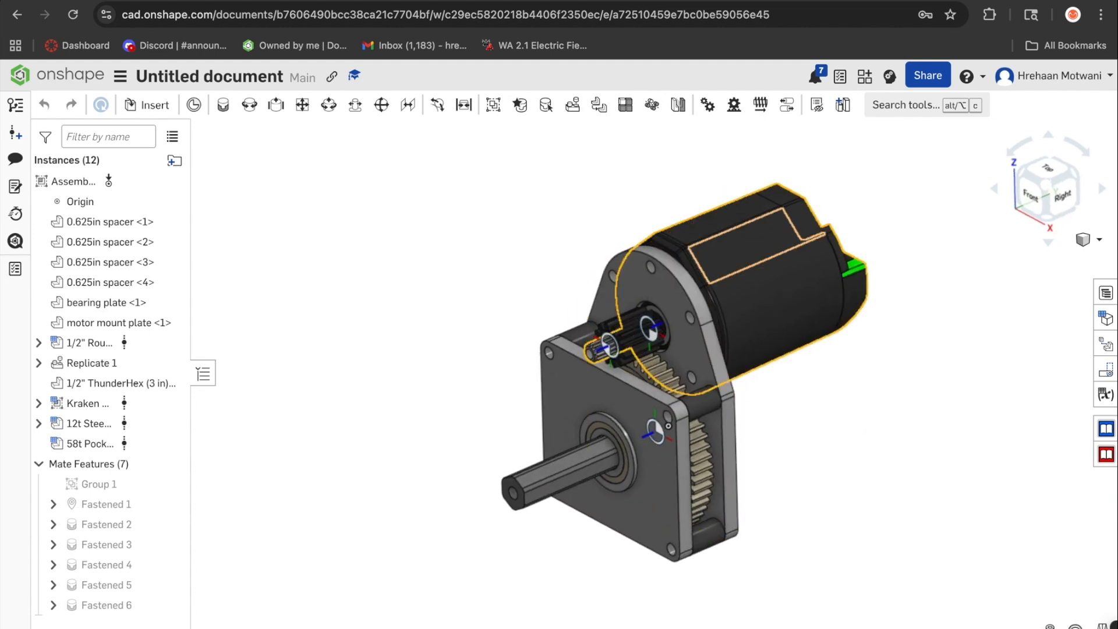
right_click_drag(748, 401, 647, 344)
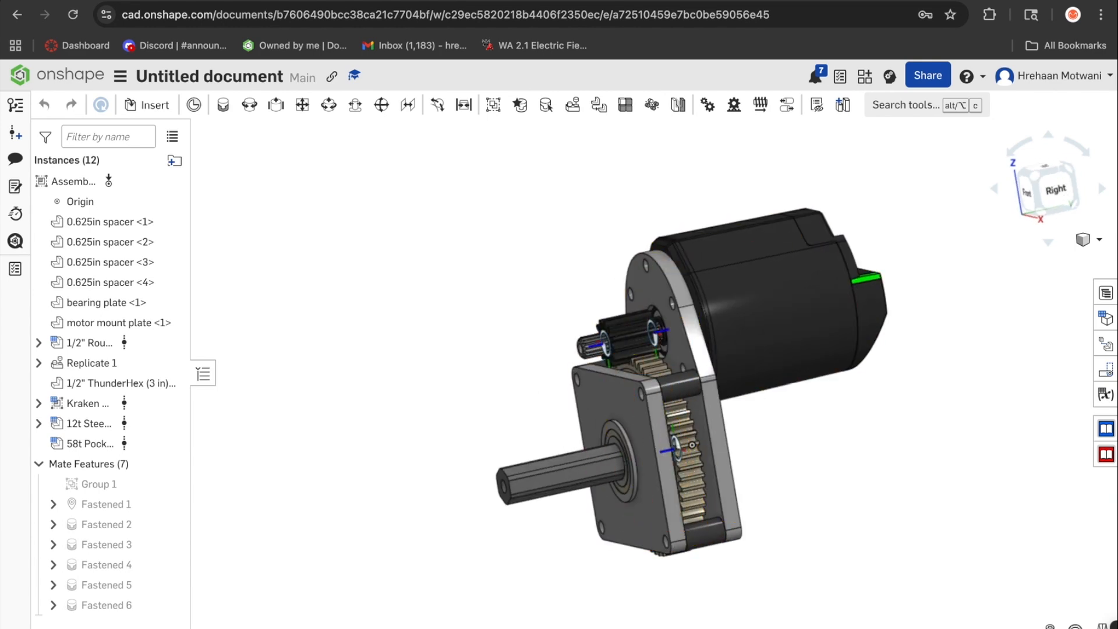
left_click(990, 0)
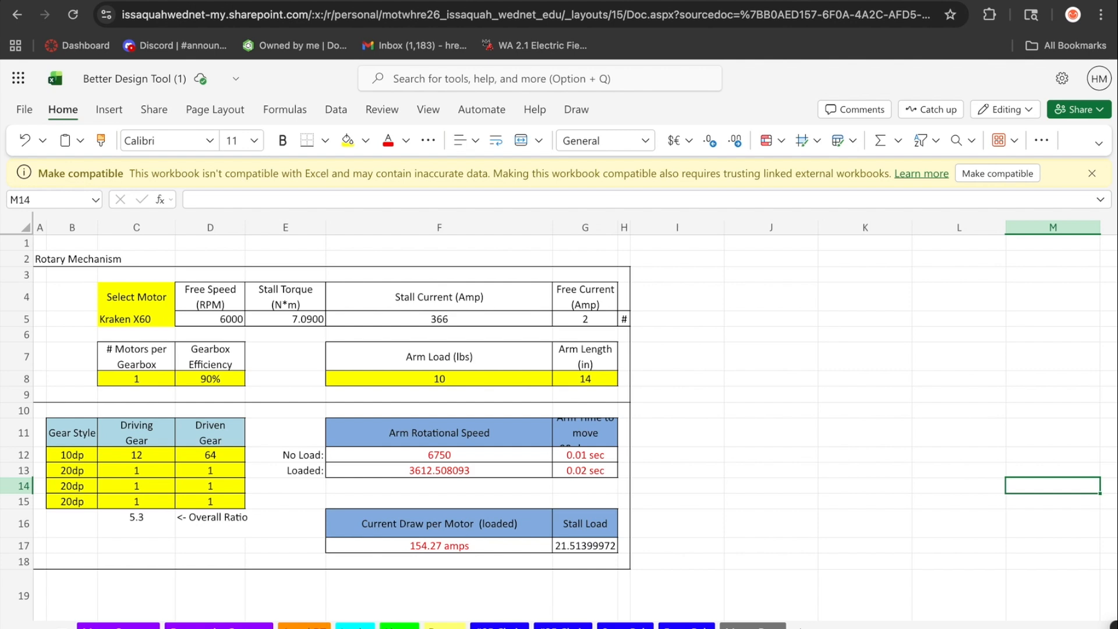
double_click(72, 455)
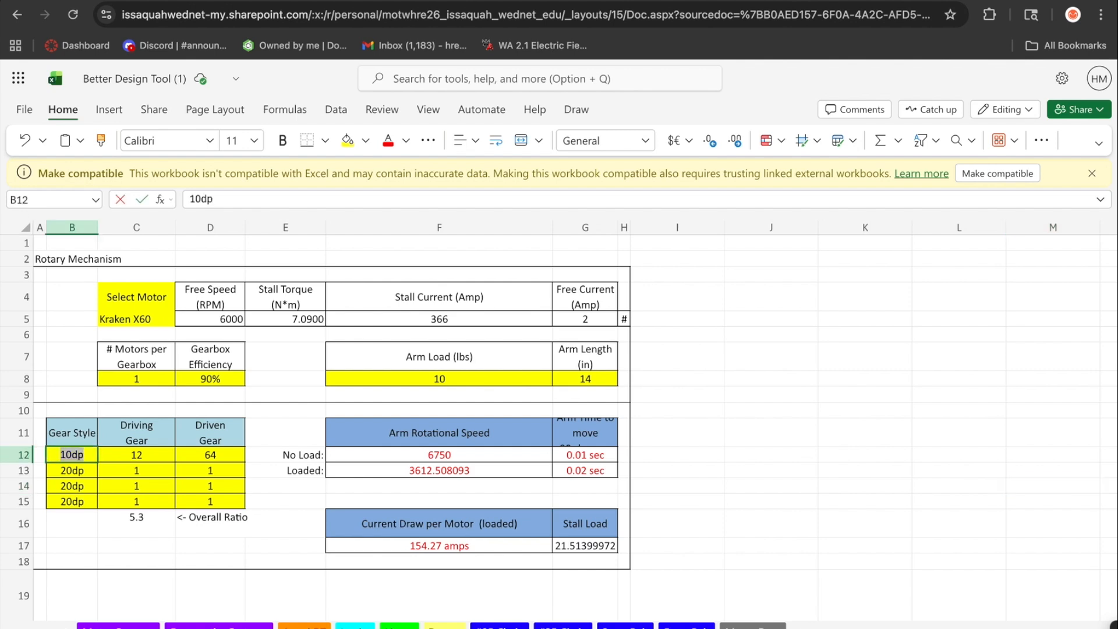
type("20")
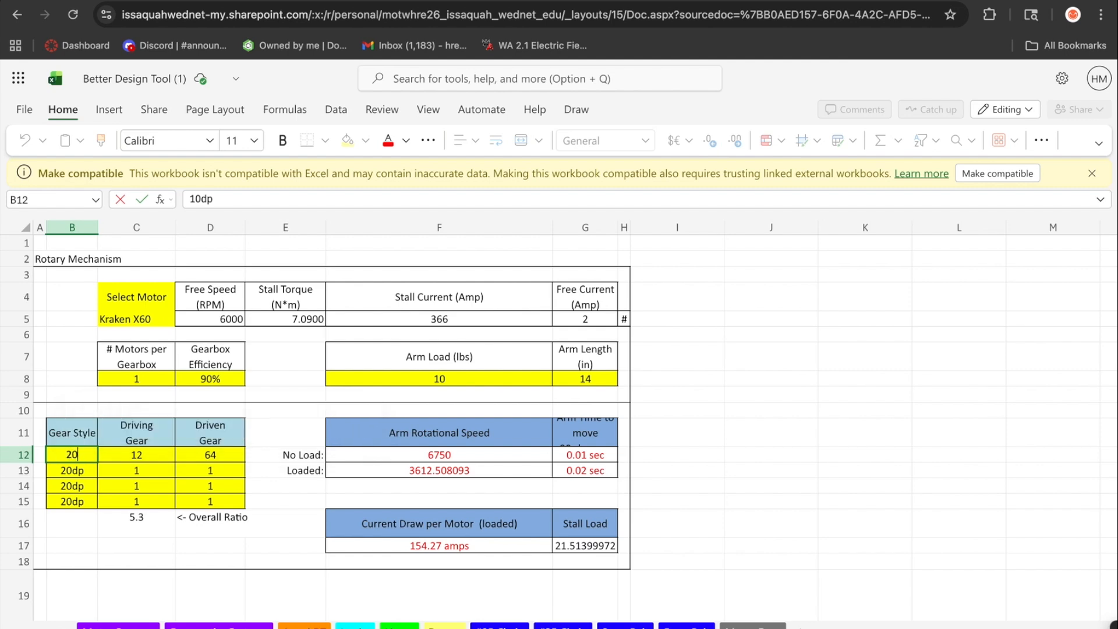
type("dp")
left_click(211, 455)
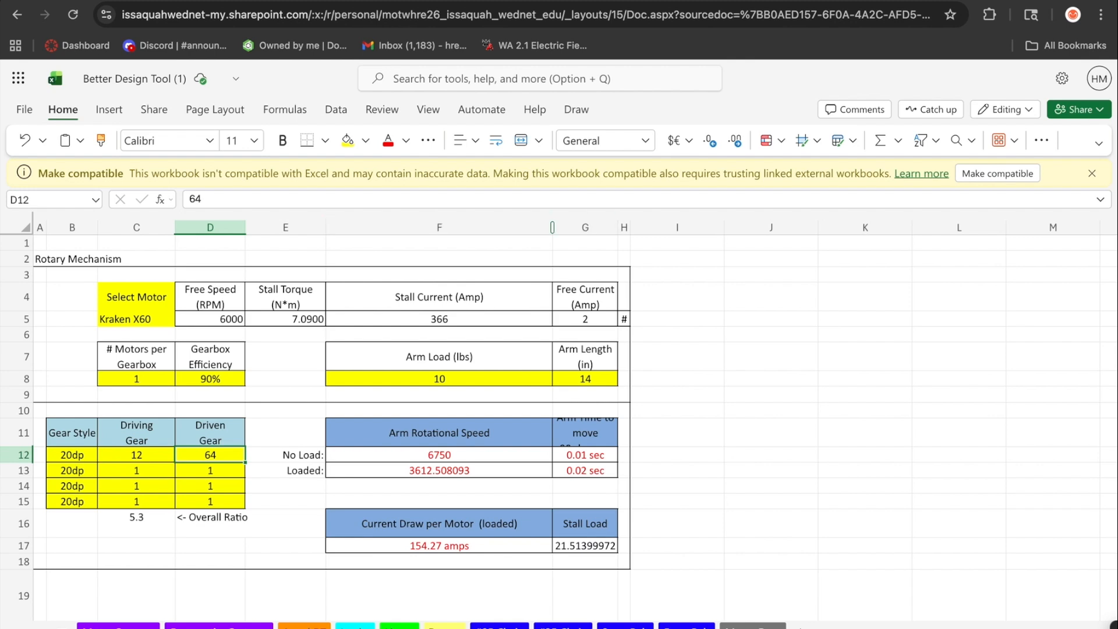
Return to the Onshape gearbox document and create a new Part Studio.
key("ctrl+Tab")
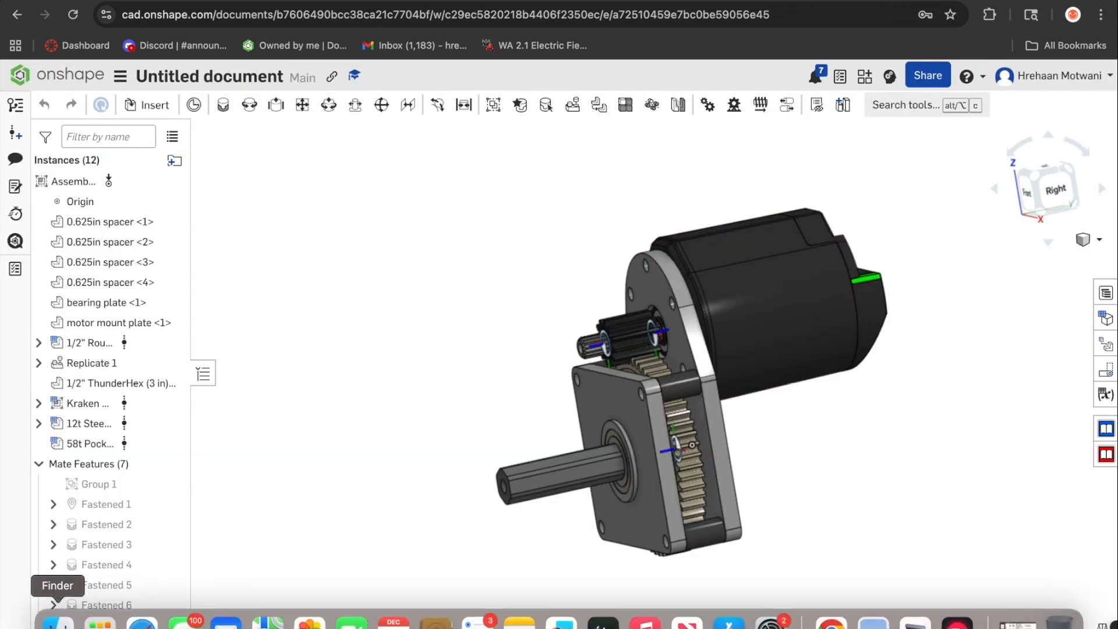
left_click(44, 628)
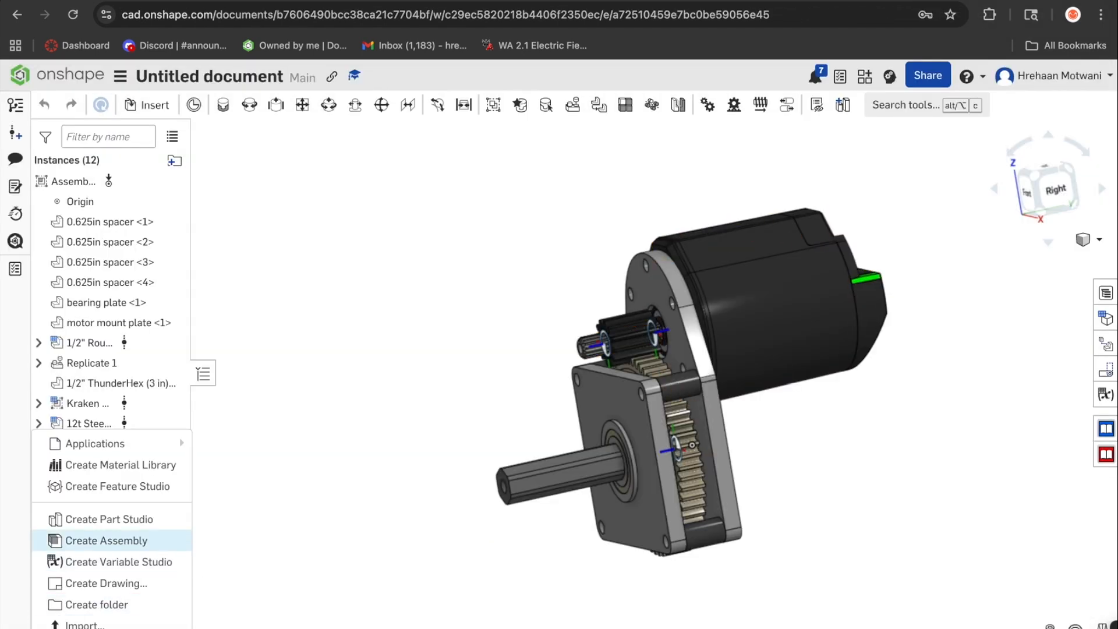
left_click(100, 519)
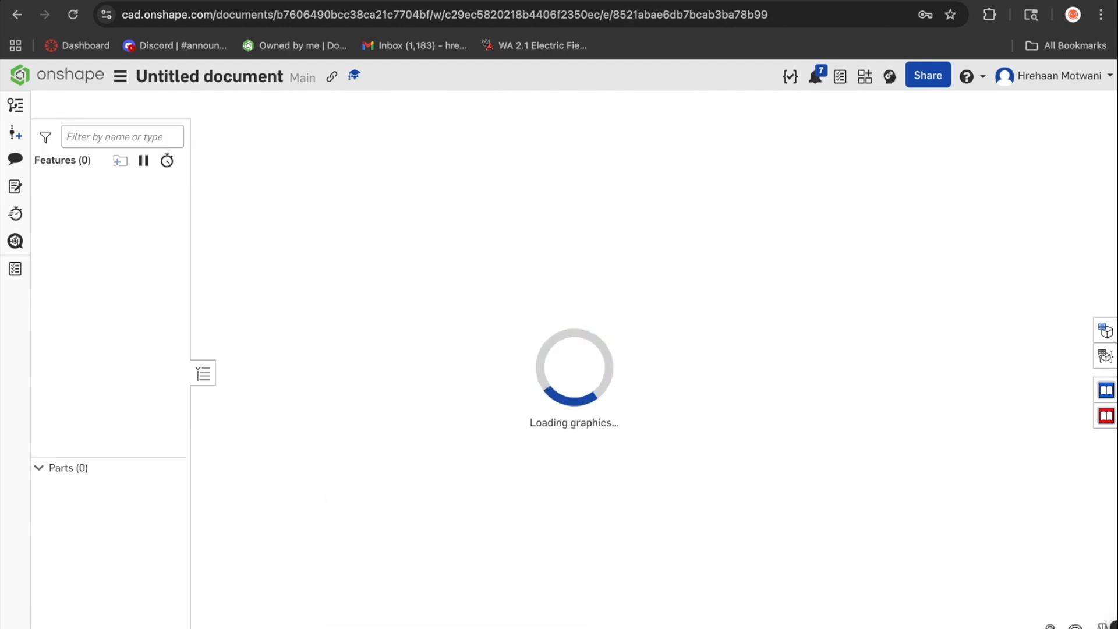
Start a sketch on the Front plane and draw a construction circle about 1.79 in in diameter, centred directly above the origin.
left_click(1037, 198)
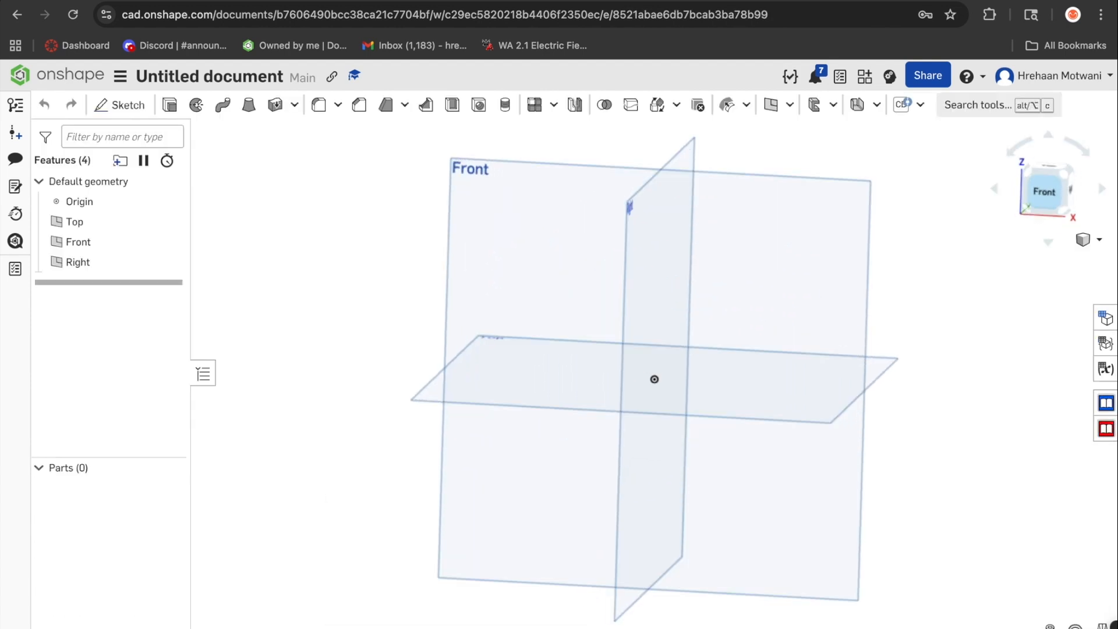
left_click(120, 104)
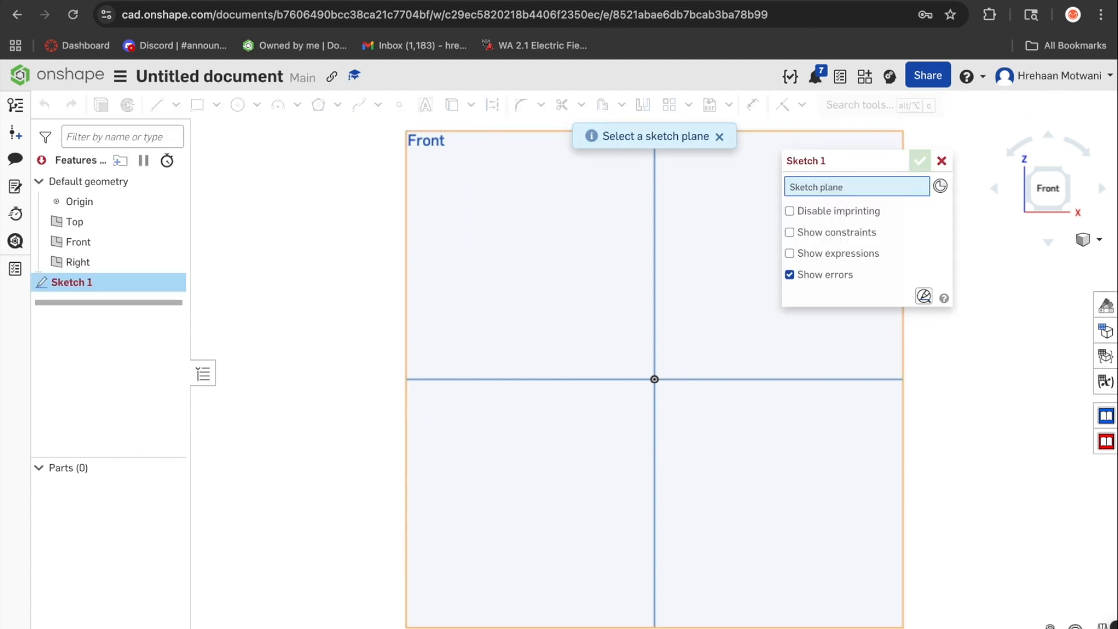
left_click(554, 279)
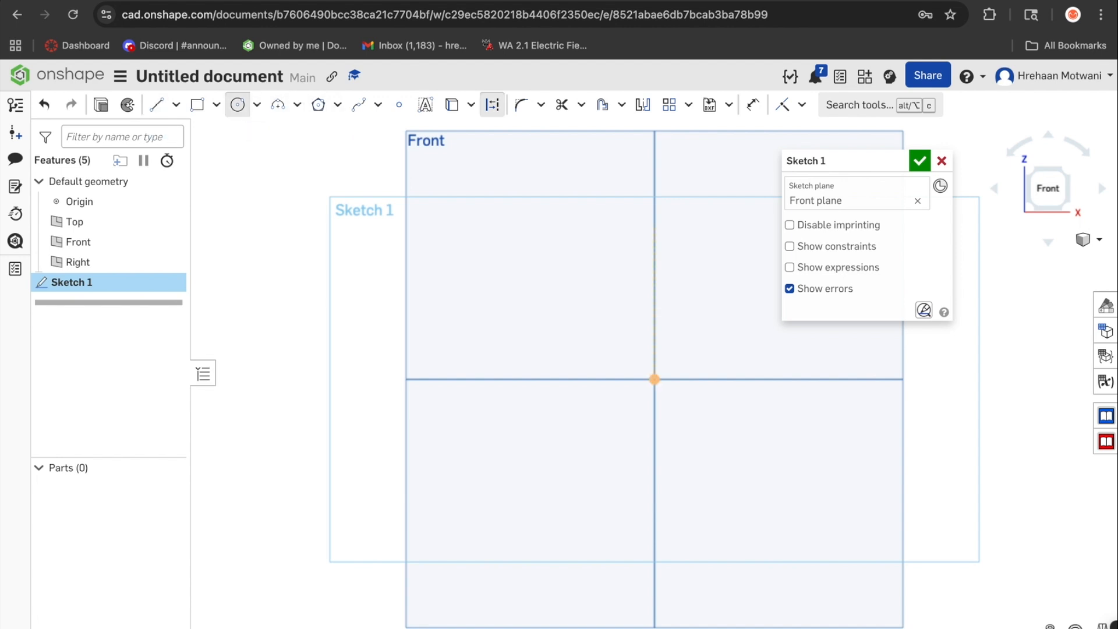
left_click(654, 175)
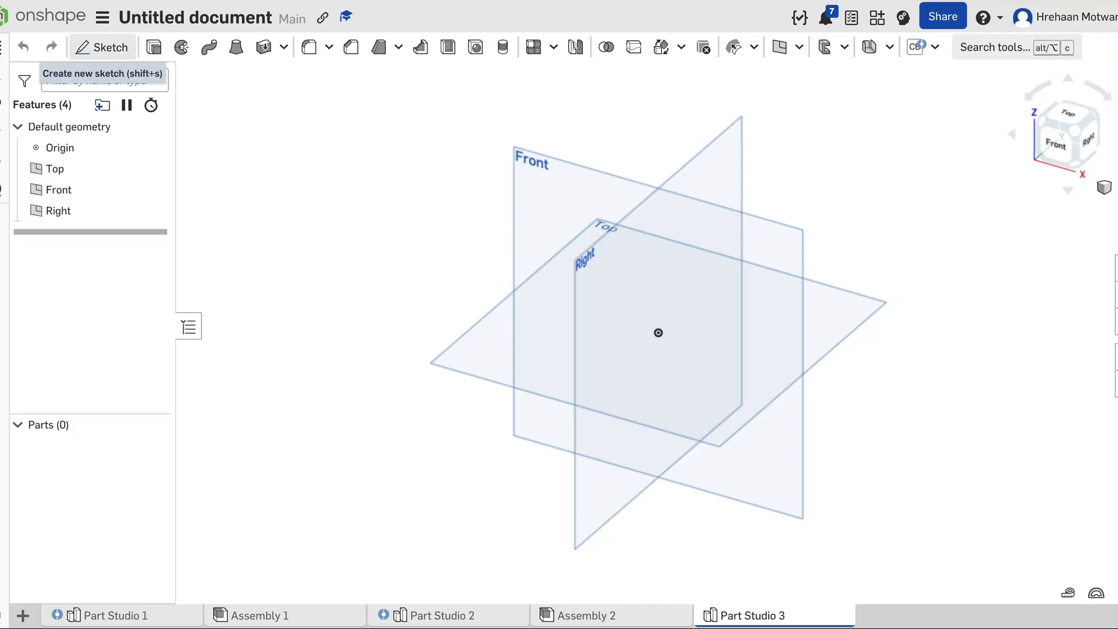
In an empty Part Studio 3, sketch a solid circle about 3.69 in in diameter on the Front plane, centred on the origin.
left_click(103, 47)
left_click(538, 181)
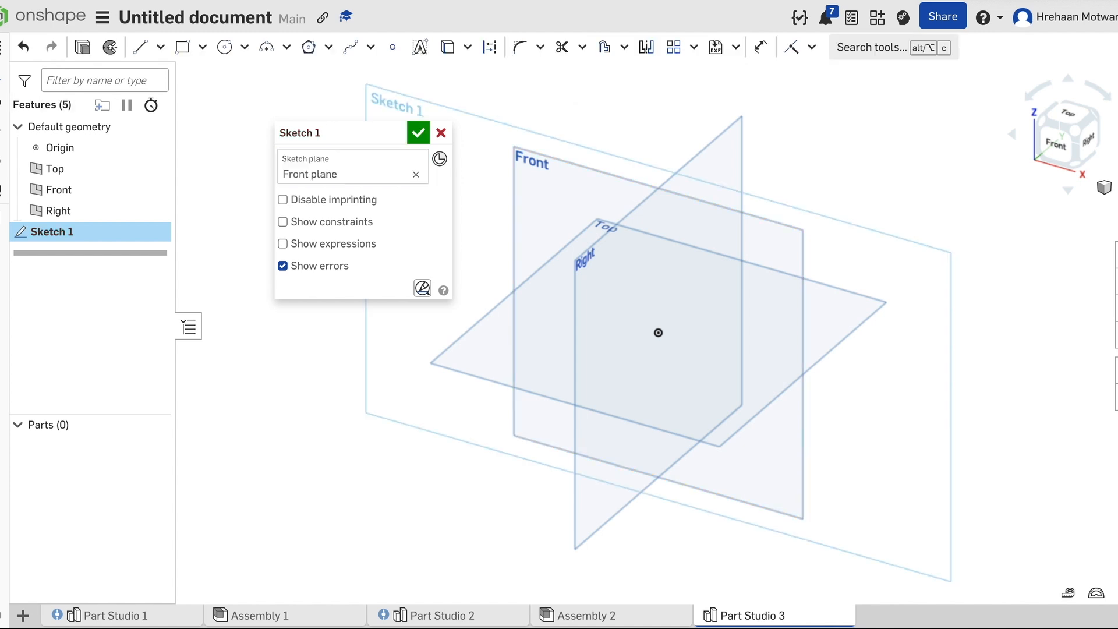
key("n")
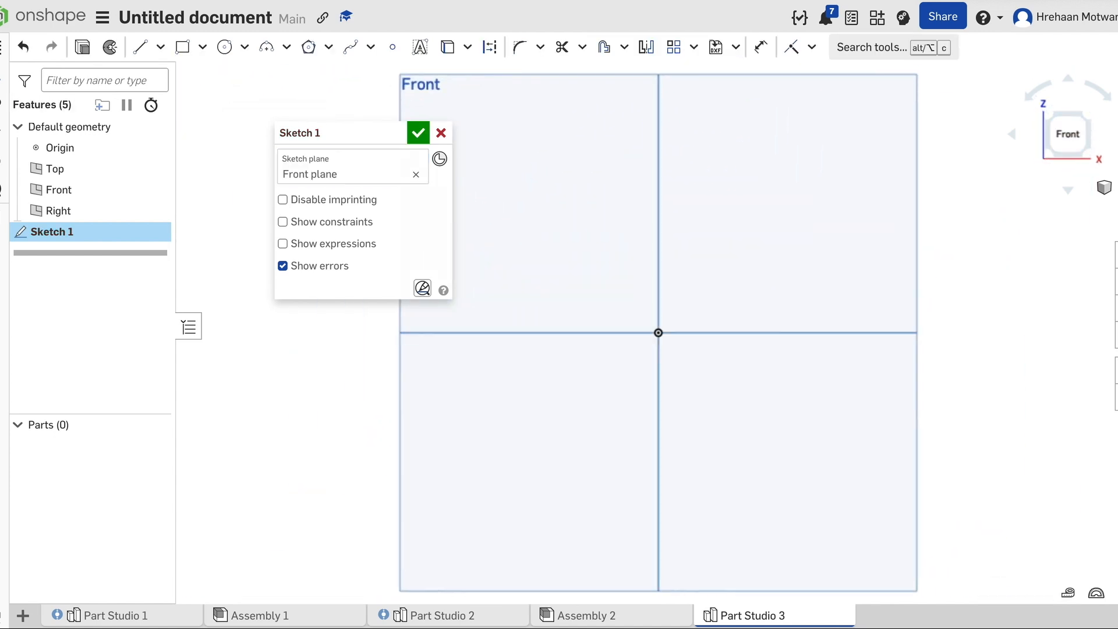
key("c")
left_click(658, 333)
left_click(800, 258)
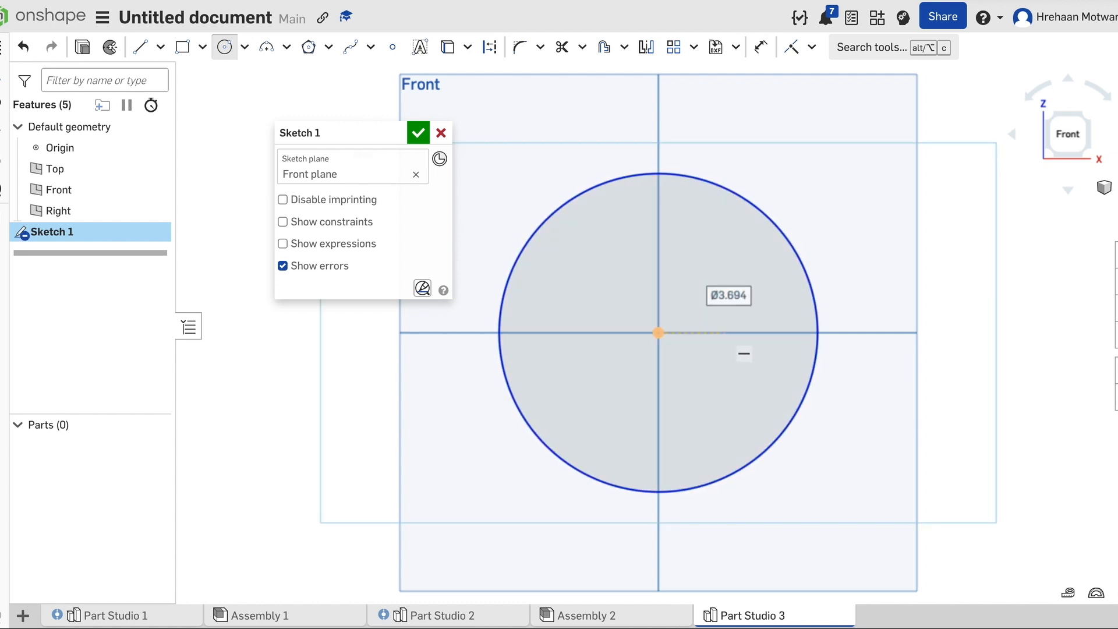
Sketch a concentric construction circle and enlarge it beyond the solid circle to about 6.53 in in diameter.
left_click(490, 46)
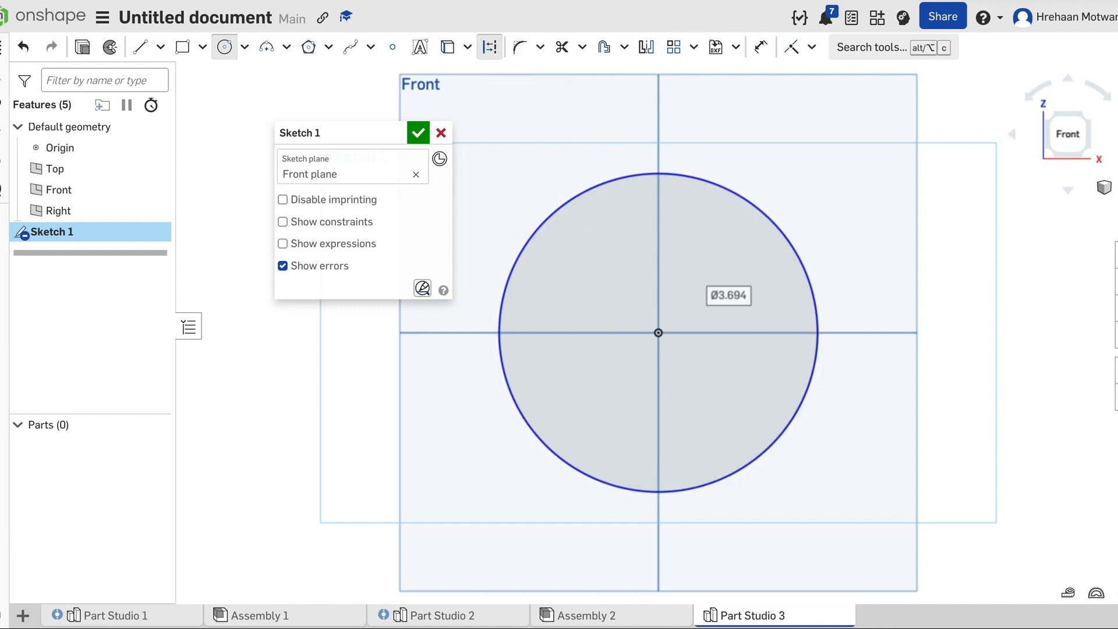
left_click(658, 332)
left_click(754, 356)
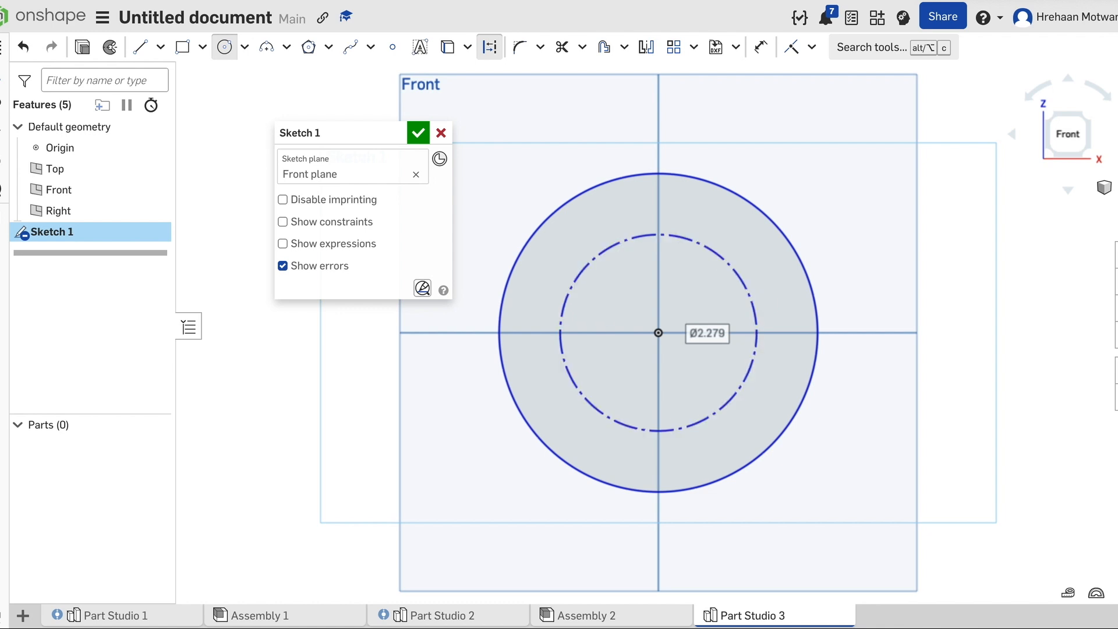
key("Escape")
left_click_drag(757, 333, 940, 333)
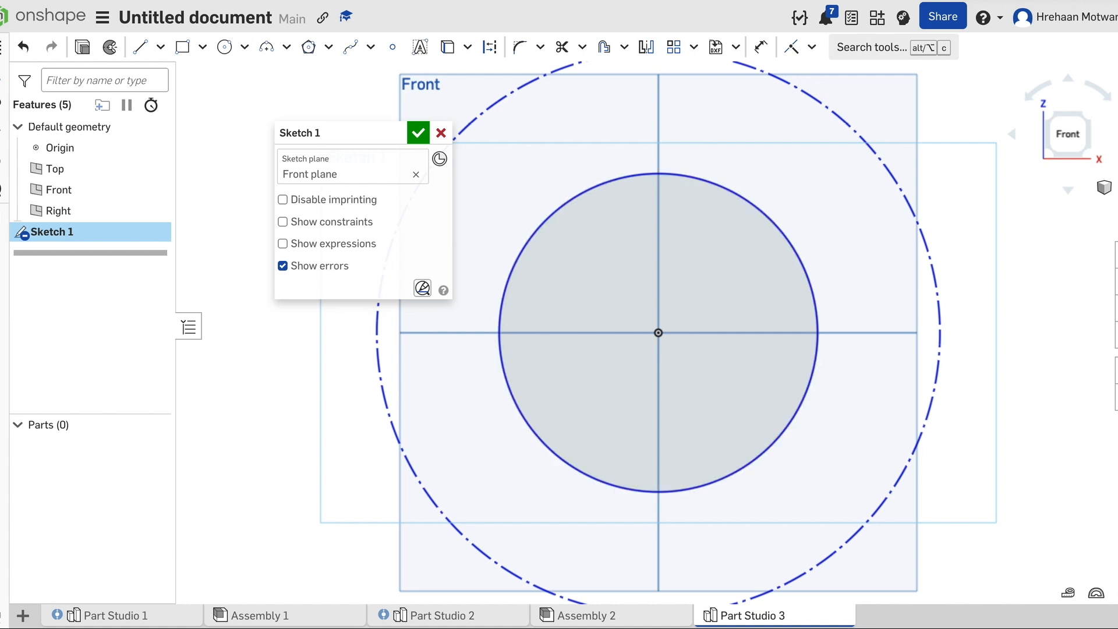
Sketch a small solid circle to the upper right of the central circle, inside the construction circle.
key("c")
left_click(856, 237)
left_click(912, 210)
key("e")
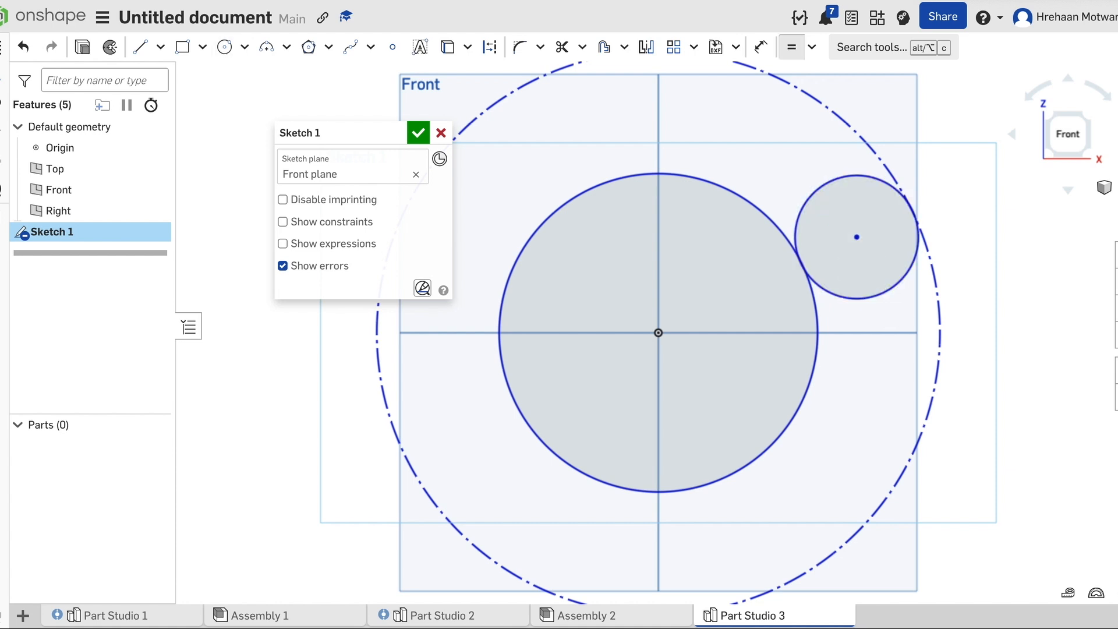
Dimension the large construction circle's diameter as 6 in.
key("d")
left_click(885, 166)
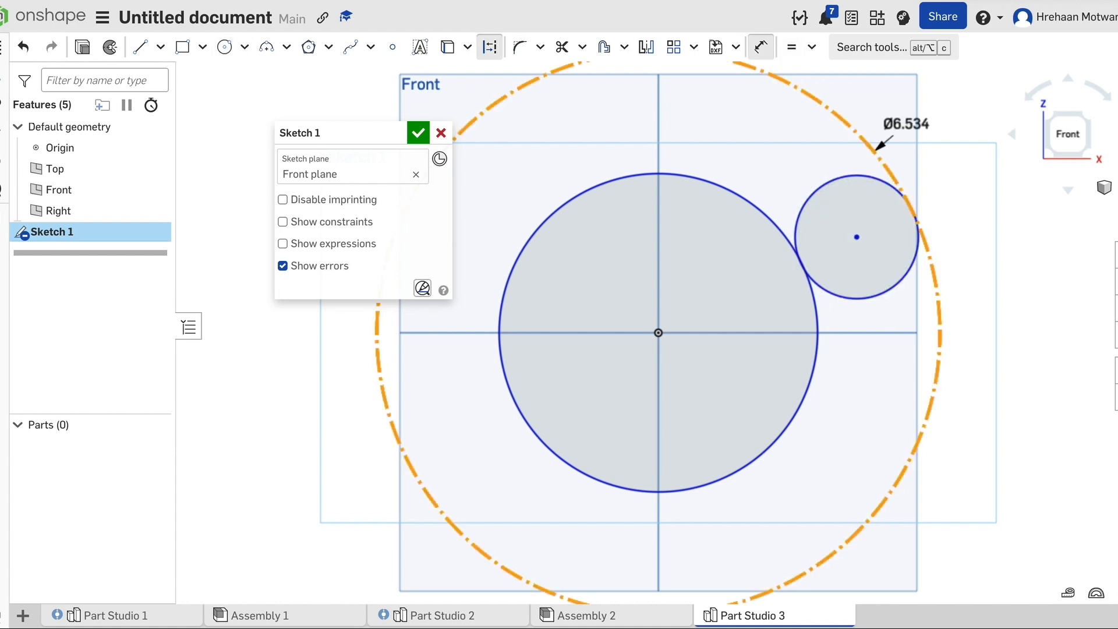
left_click(912, 111)
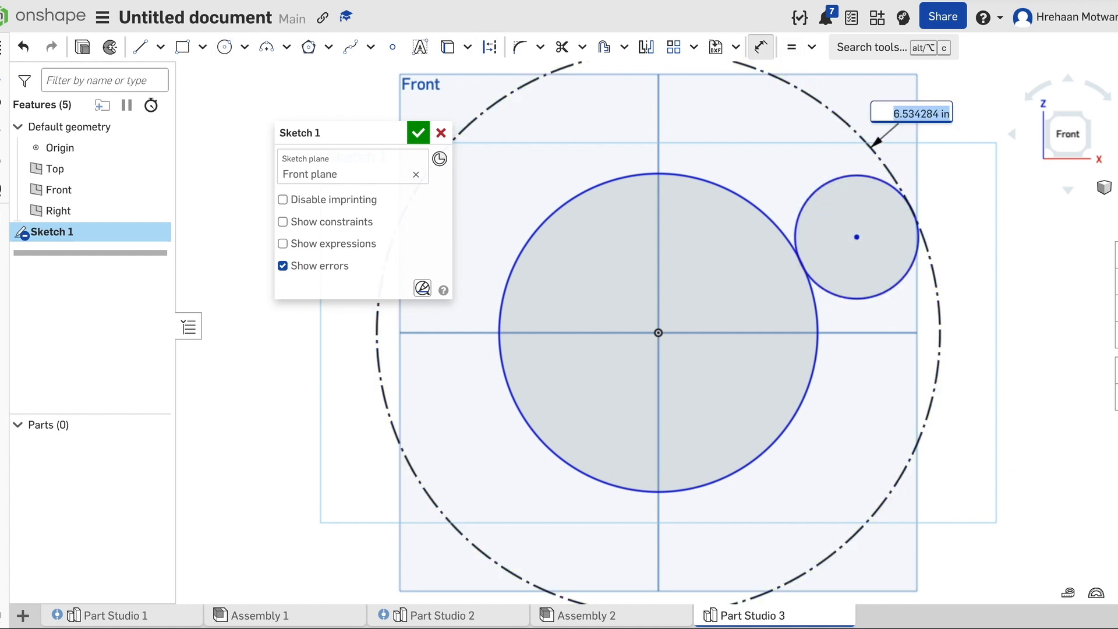
key("Return")
Apply an Equal constraint between the small solid circle and the large construction circle.
key("e")
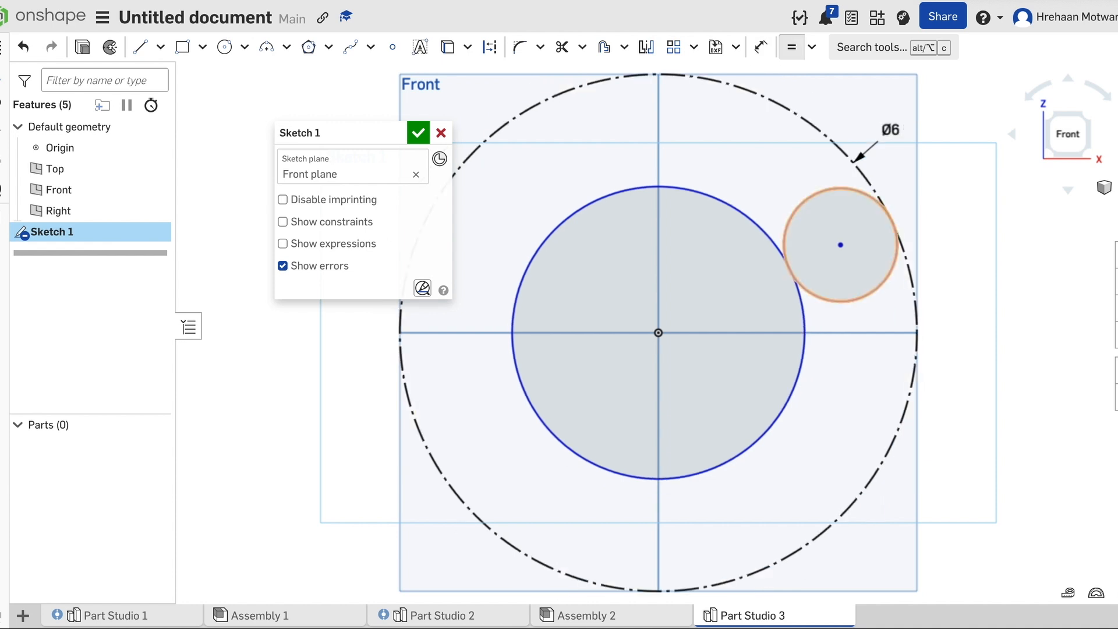
left_click(892, 268)
left_click(910, 271)
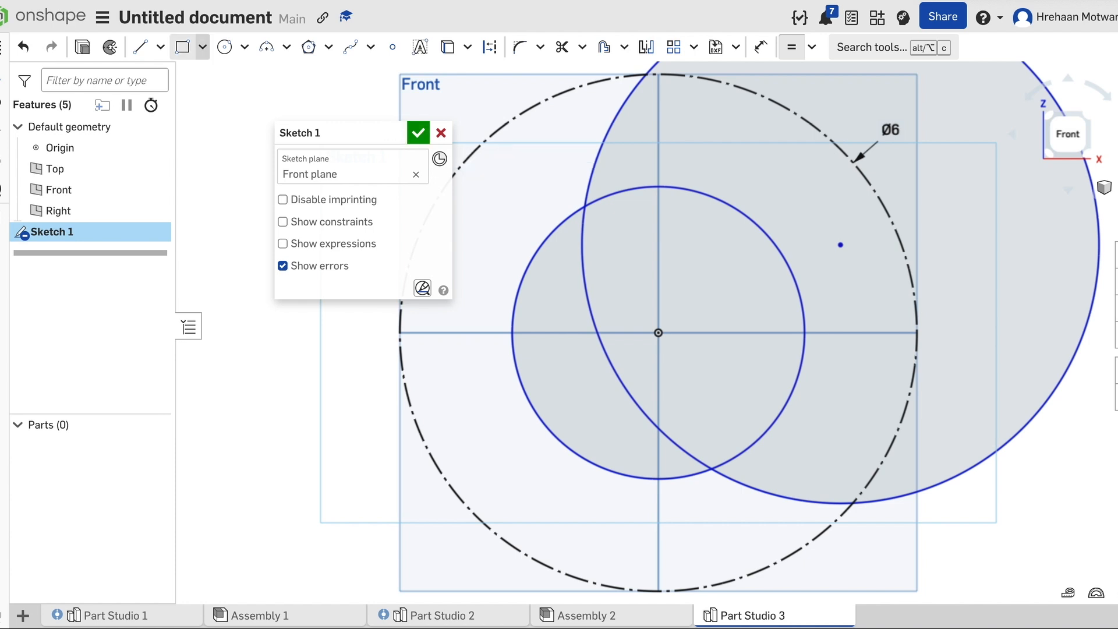
Extrude the sketch's solid regions 1 in as a new blind solid.
left_click(83, 47)
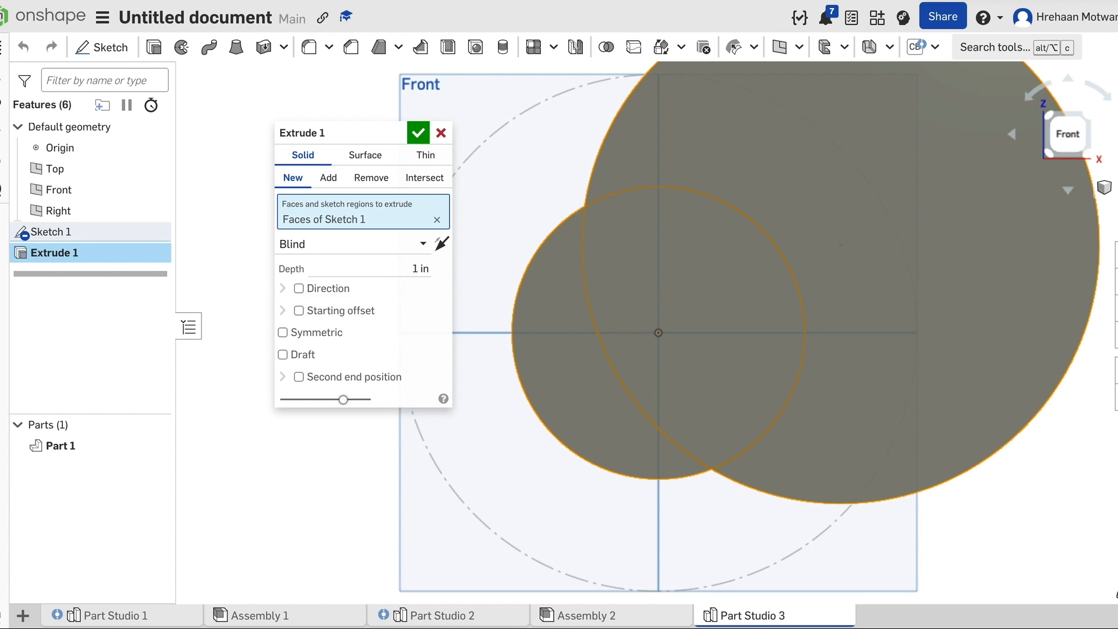
right_click_drag(582, 372, 652, 286)
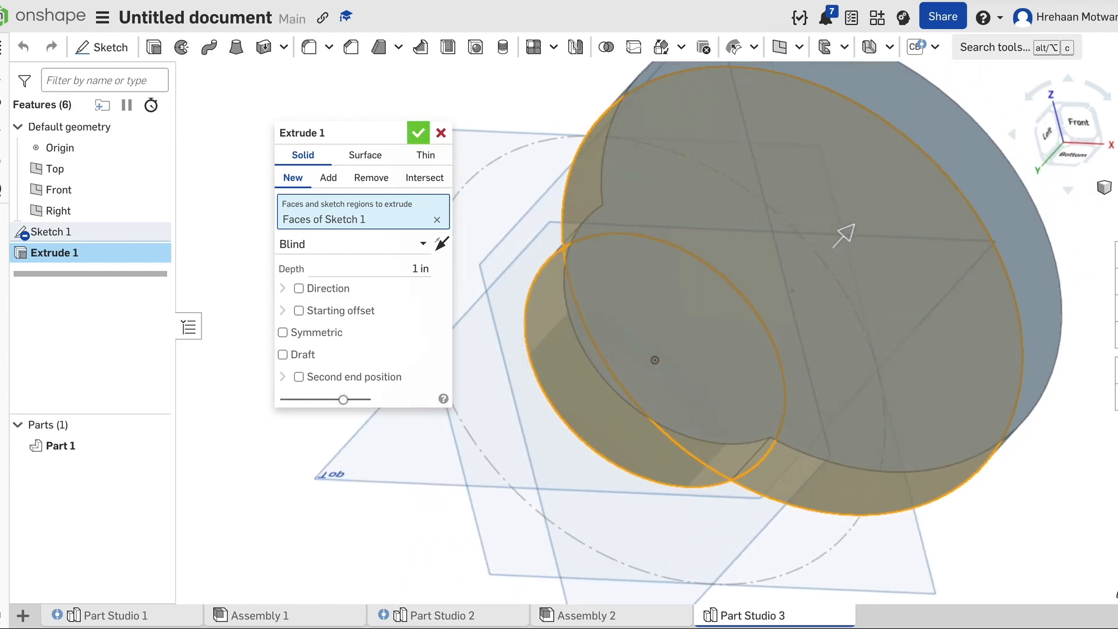
left_click(419, 132)
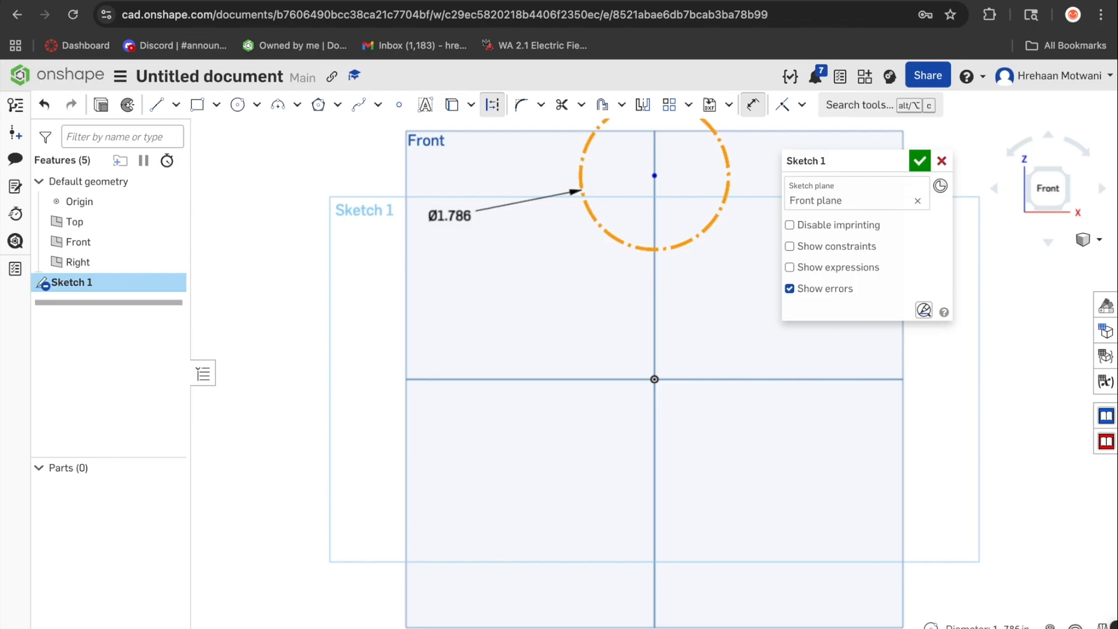
Set the diameter of the construction circle above the origin to 60 mm.
left_click(460, 217)
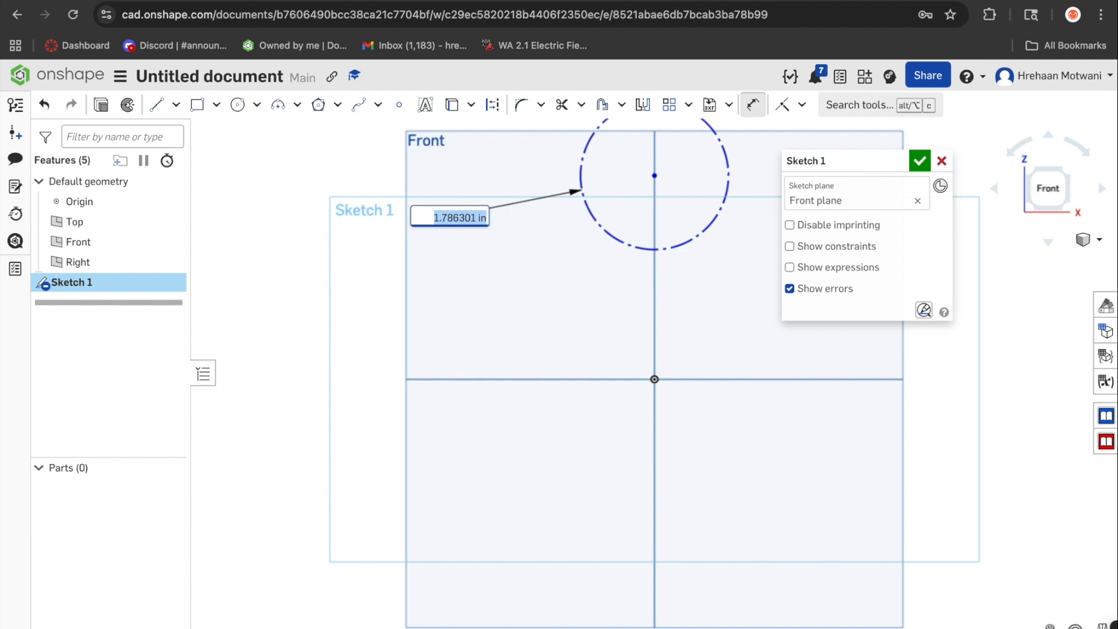
type("60mm")
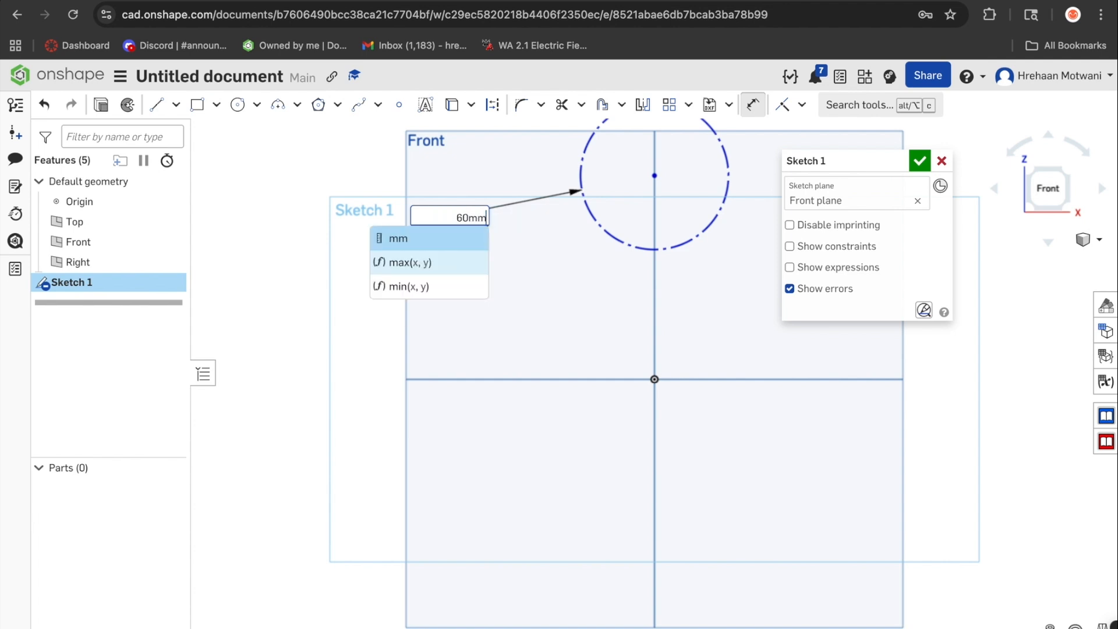
key("Return")
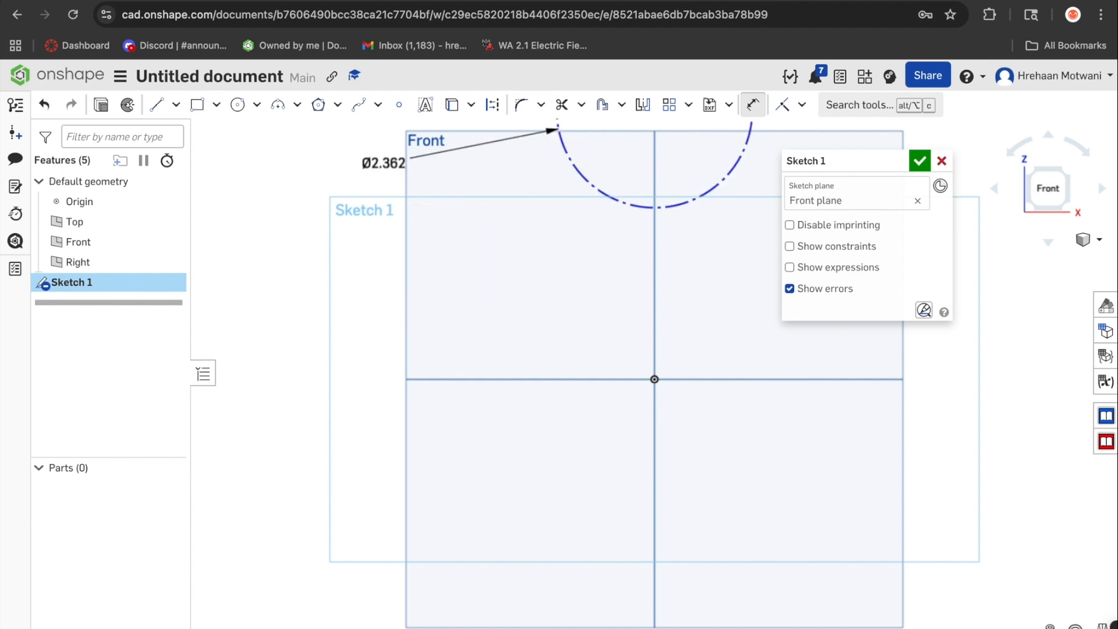
key("f")
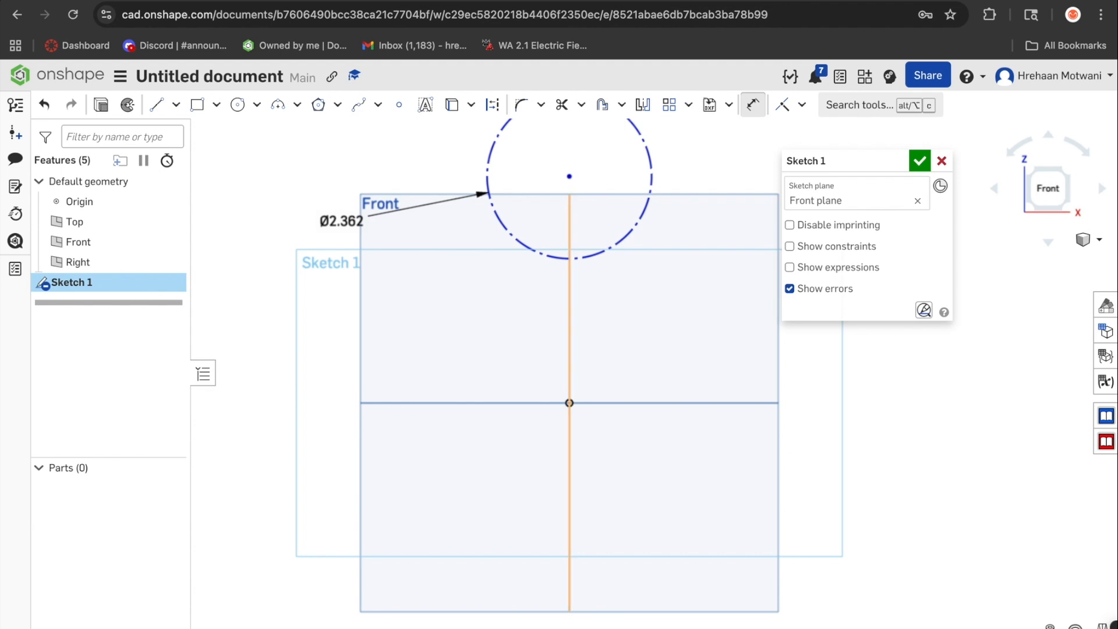
Sketch a second construction circle about 0.94 in in diameter, concentric with the 60 mm circle.
key("c")
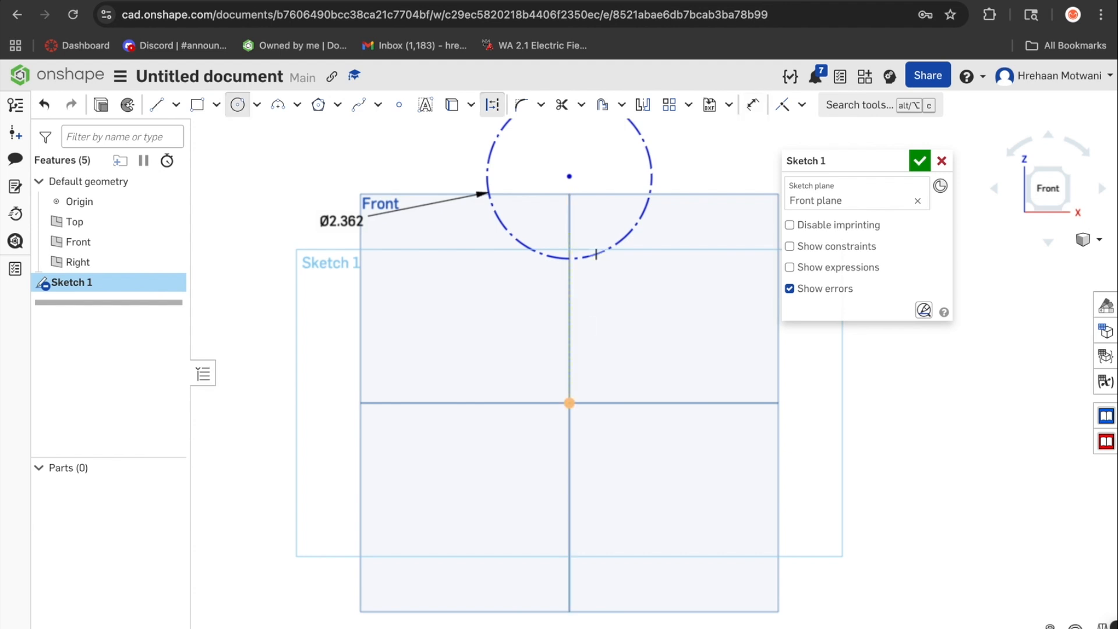
left_click(570, 175)
left_click(595, 197)
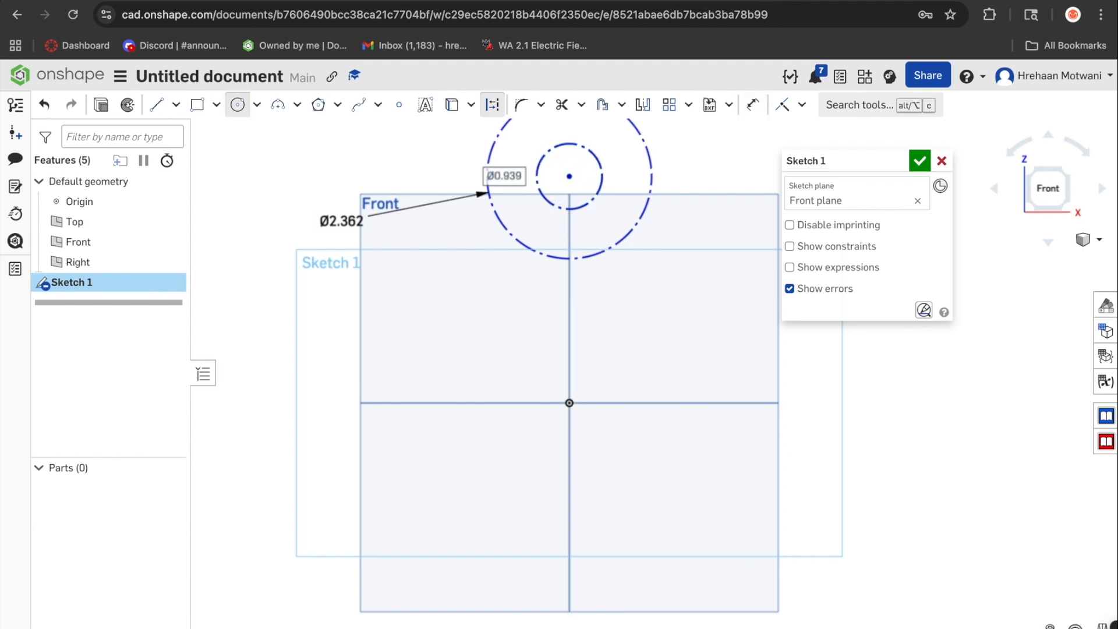
Set the diameter of the inner construction circle, concentric with the 60 mm circle, to 12/20+0.003 in.
key("d")
left_click(596, 198)
left_click(714, 285)
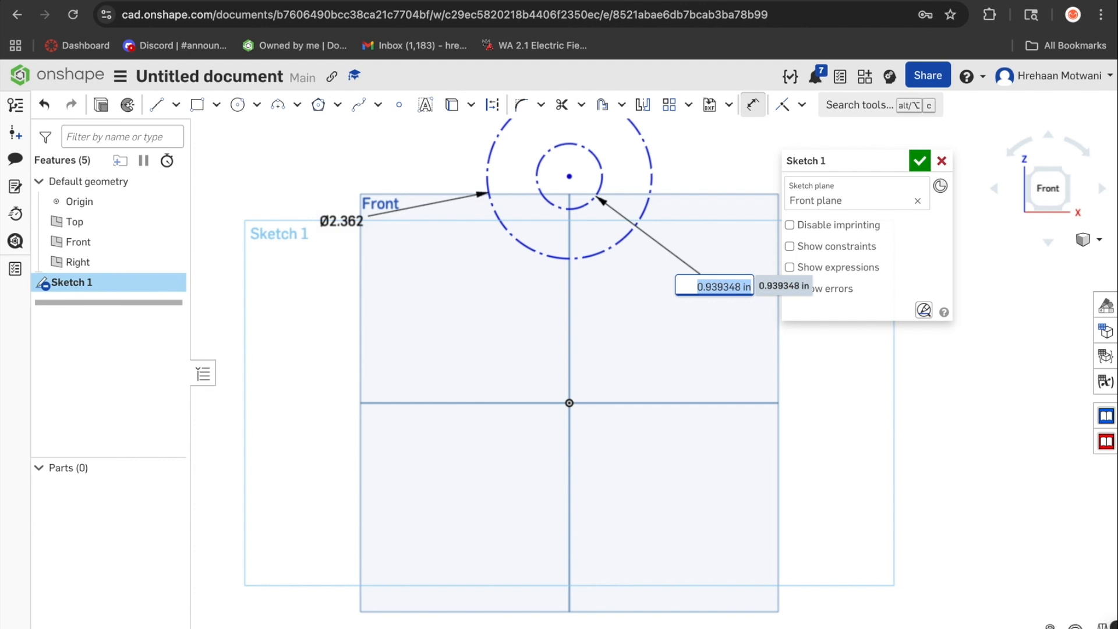
key("BackSpace")
type("12/20")
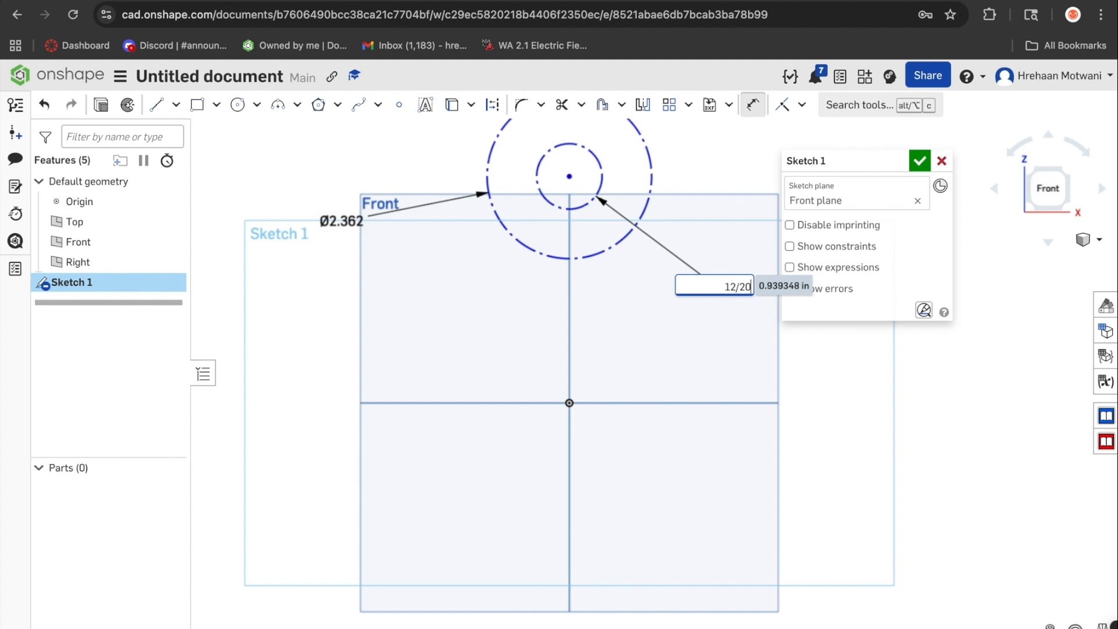
type("+")
type("0.003")
key("Return")
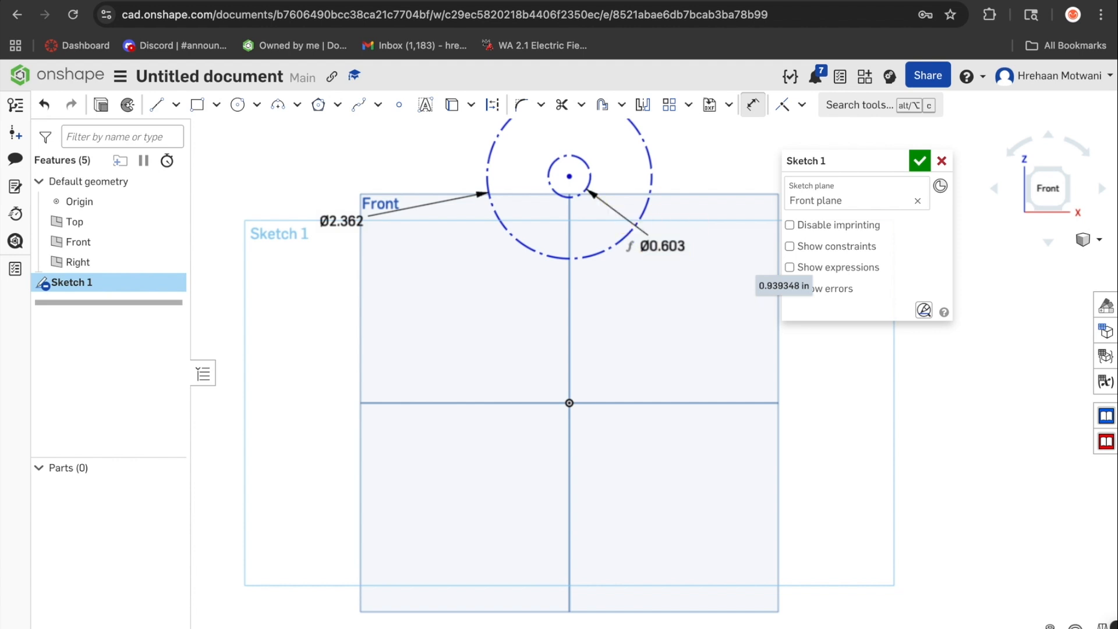
Sketch a construction circle centred on the origin and set its diameter to 64/20+0.003 in.
key("c")
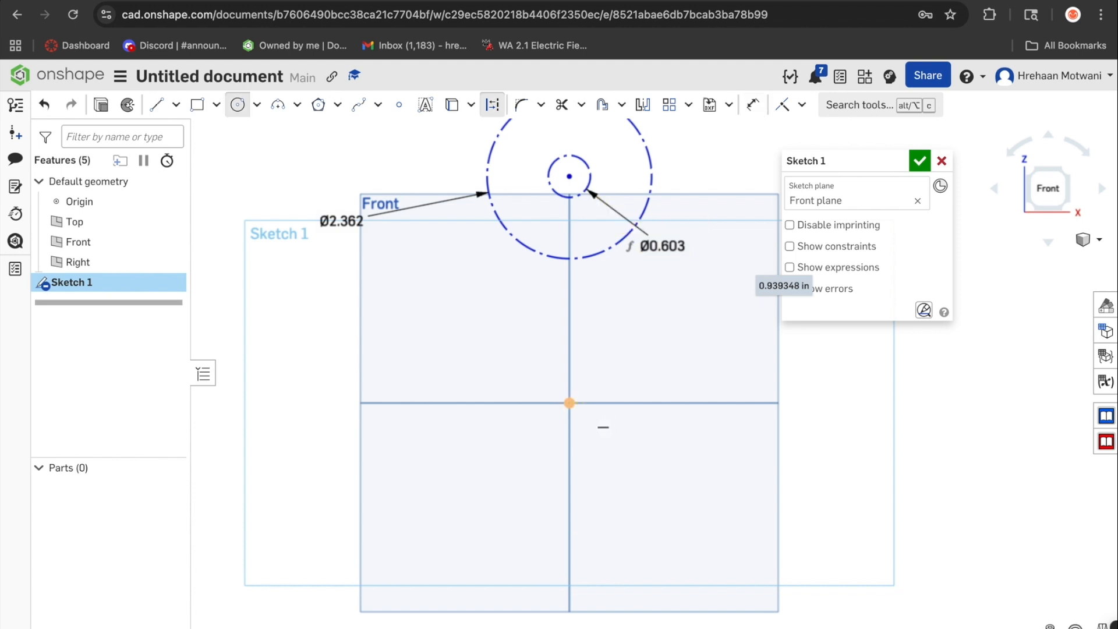
left_click(569, 403)
left_click(664, 411)
key("d")
left_click(478, 366)
left_click(742, 473)
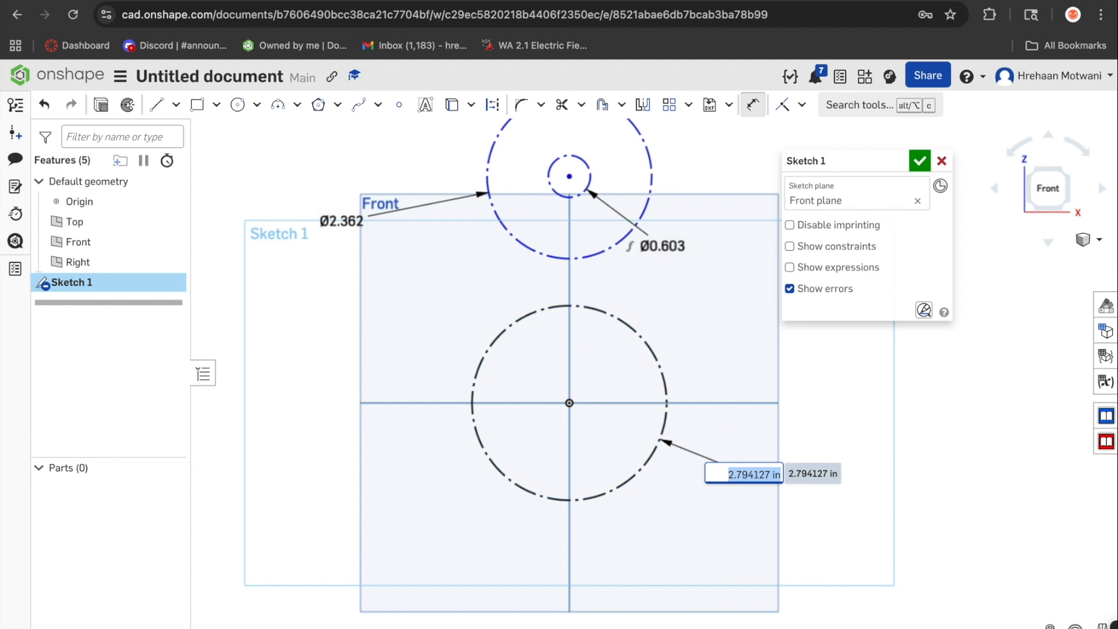
type("64/20")
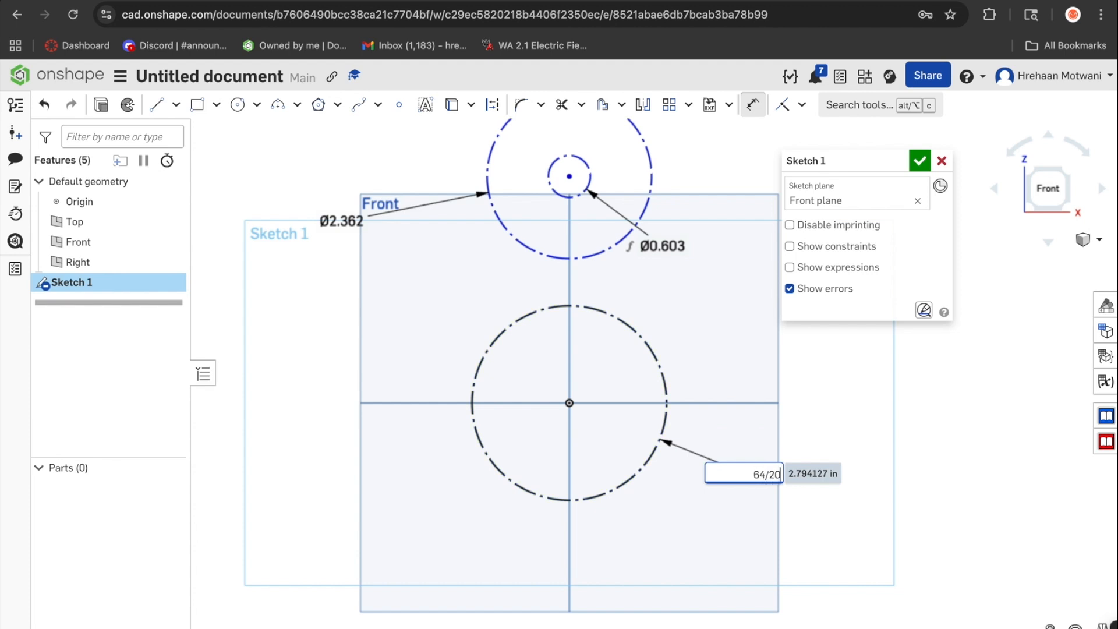
type("+0.003")
key("Return")
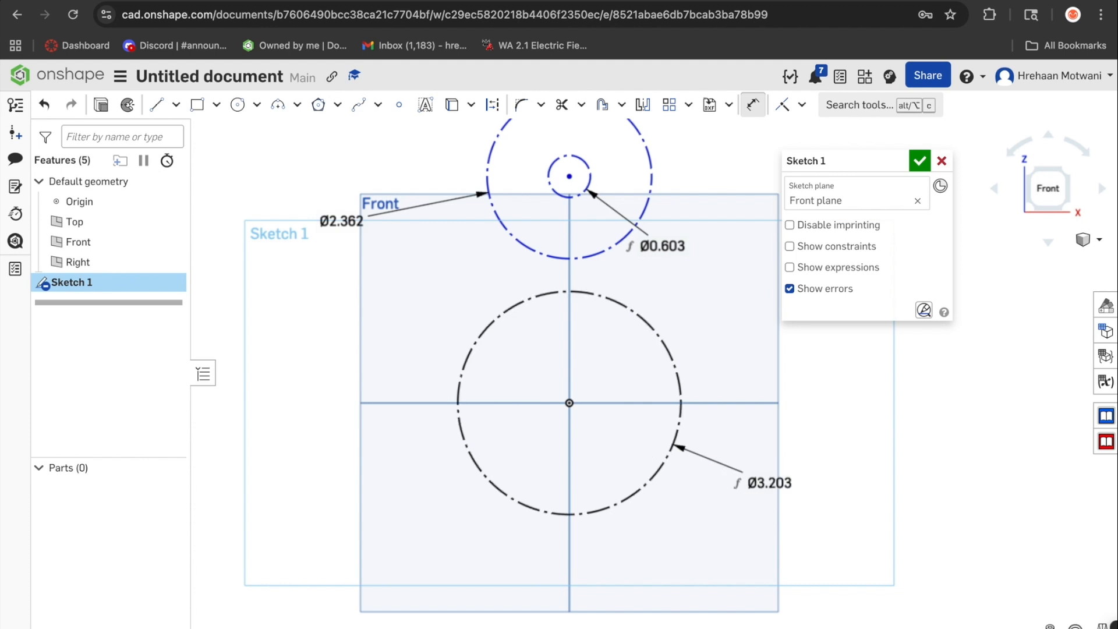
Apply a Tangent constraint between the 0.603 in construction circle and the large construction circle at the origin.
key("t")
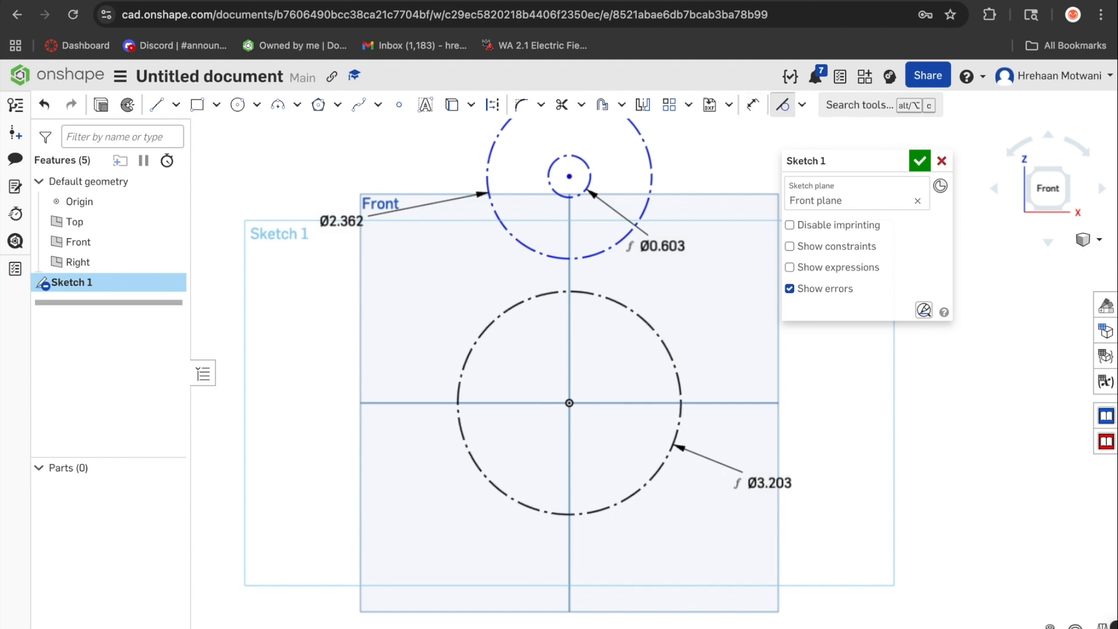
left_click(802, 105)
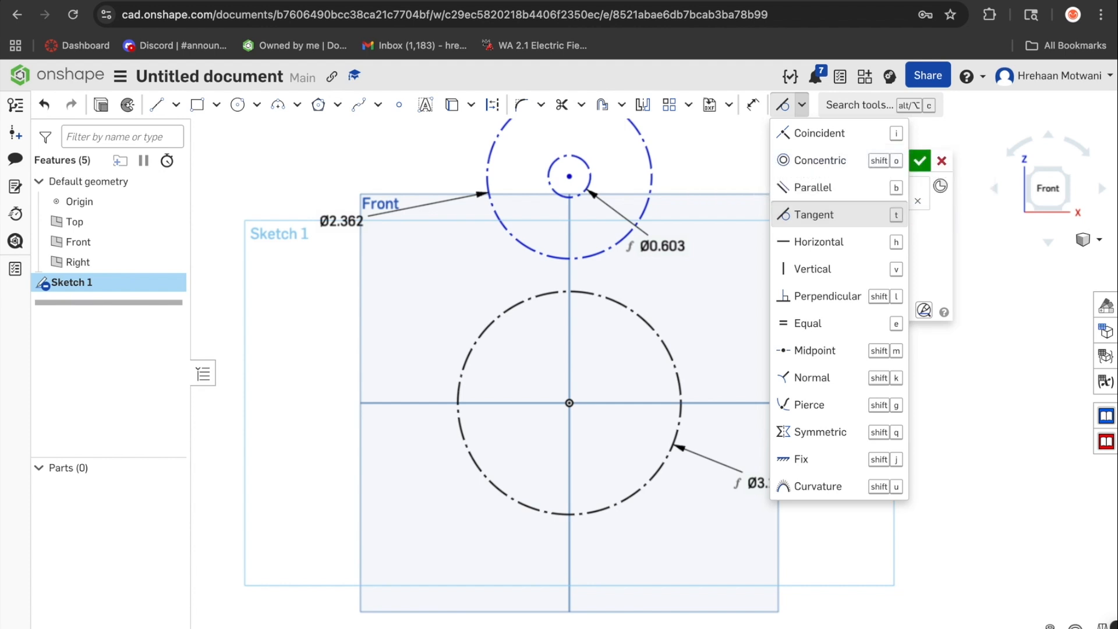
left_click(575, 198)
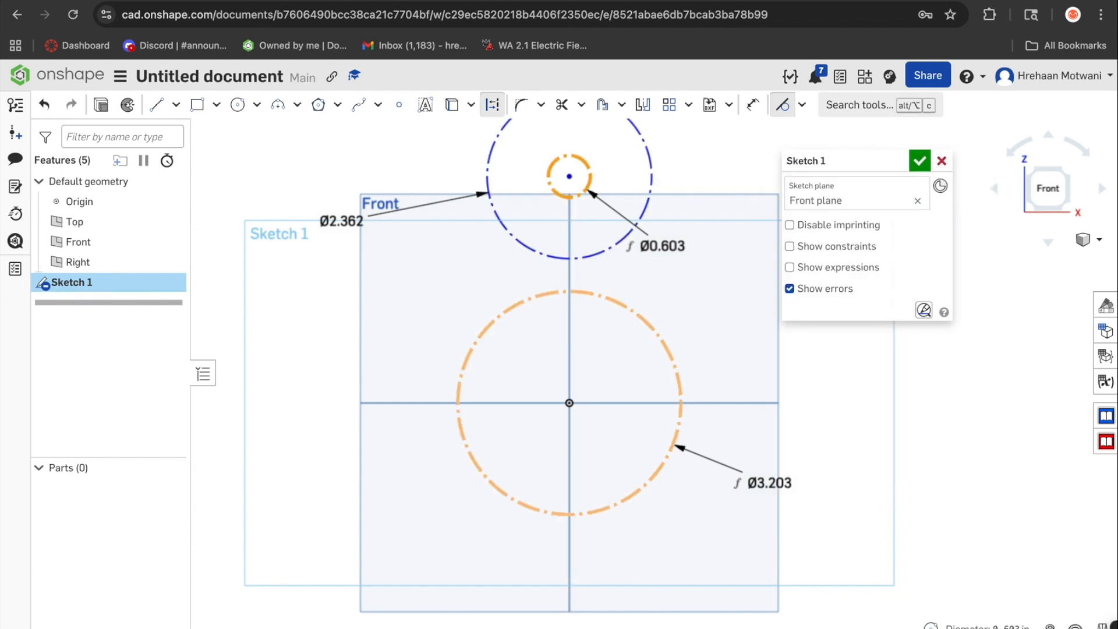
left_click(573, 291)
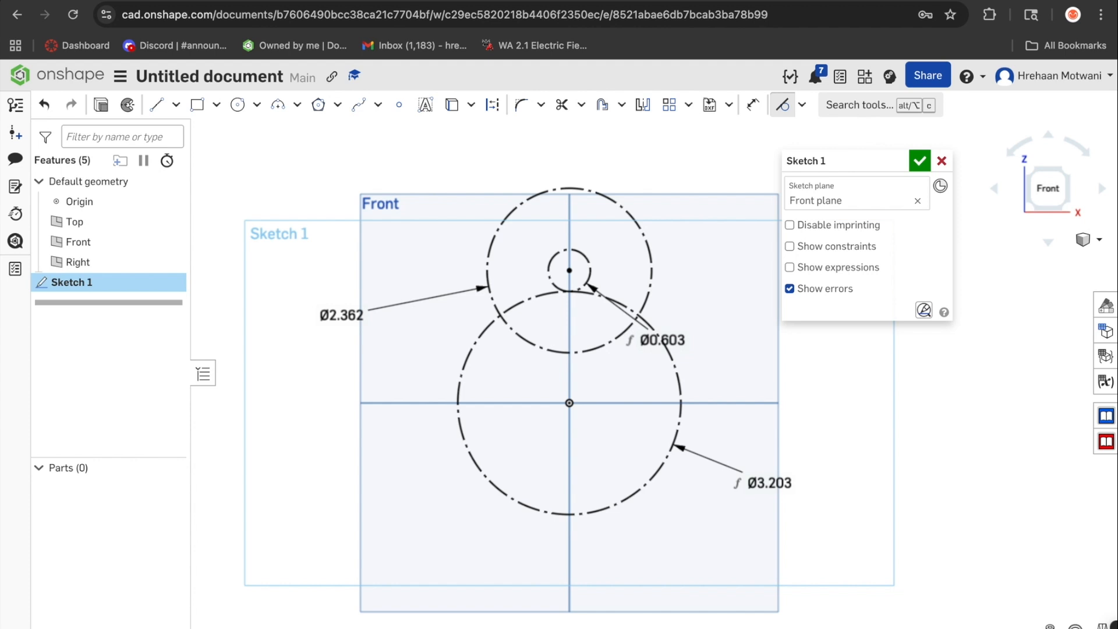
Sketch a solid circle centred on the origin and set its diameter to 1.125+0.003 in.
key("c")
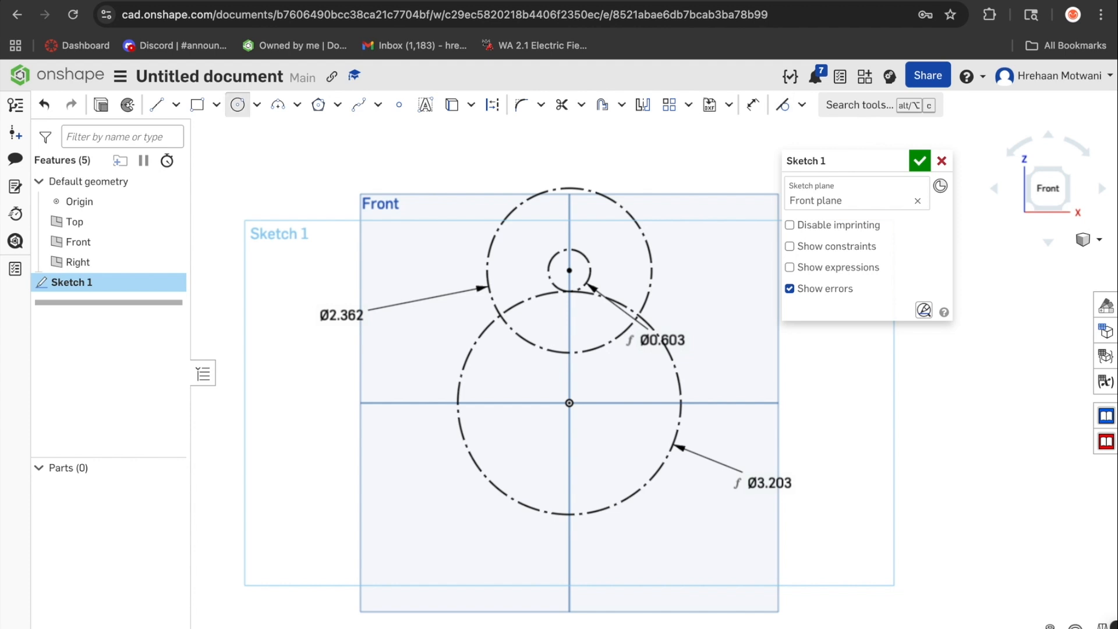
left_click(569, 403)
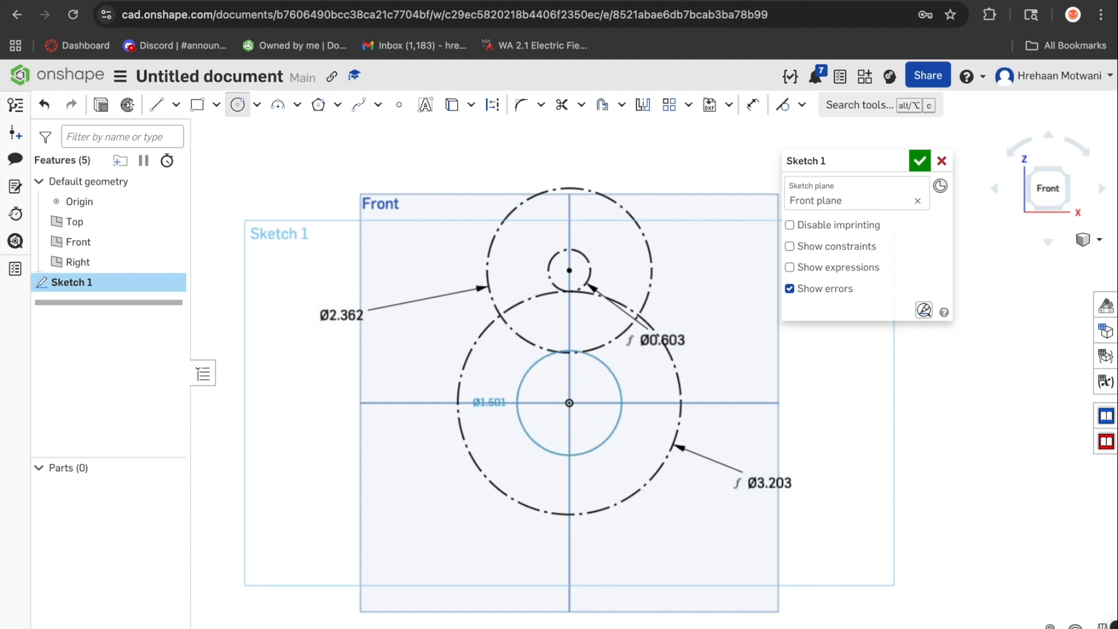
left_click(595, 428)
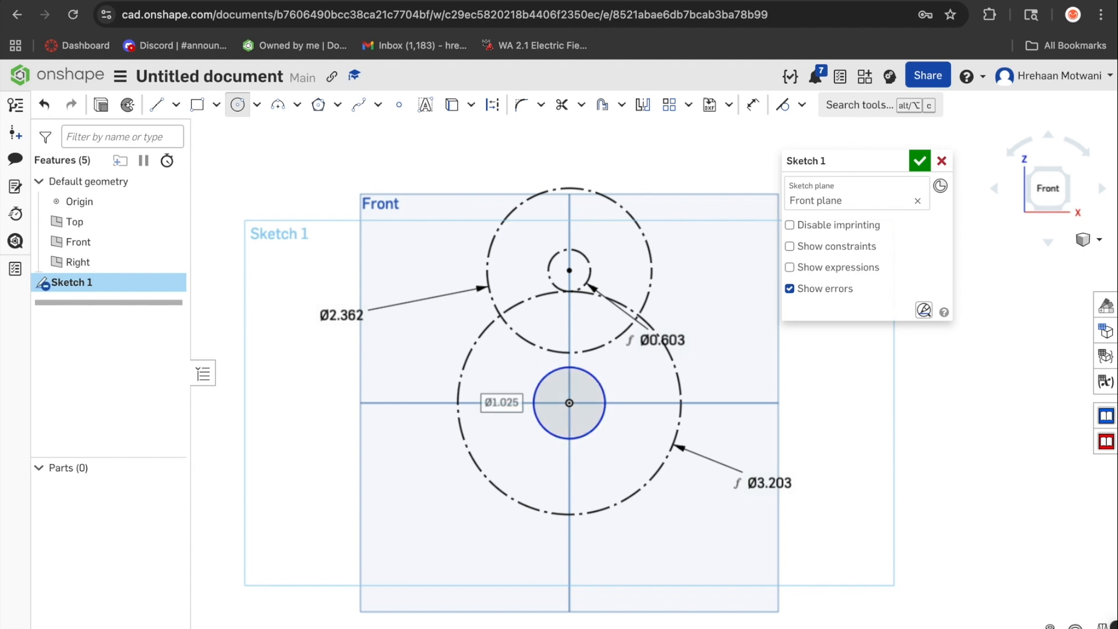
key("d")
left_click(595, 428)
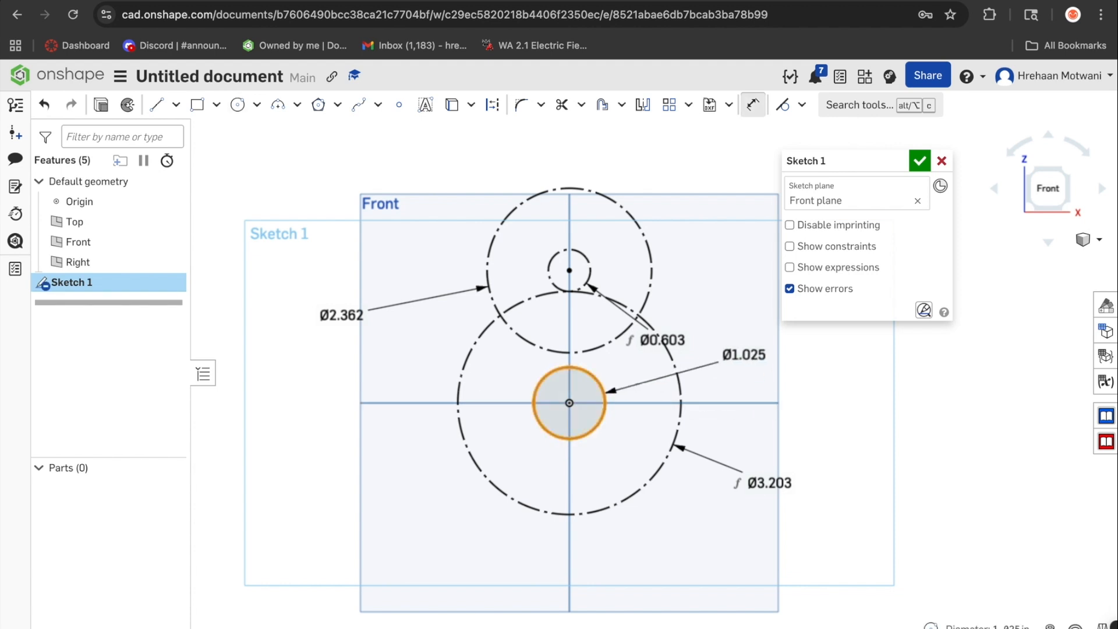
left_click(742, 354)
type("1")
key("BackSpace")
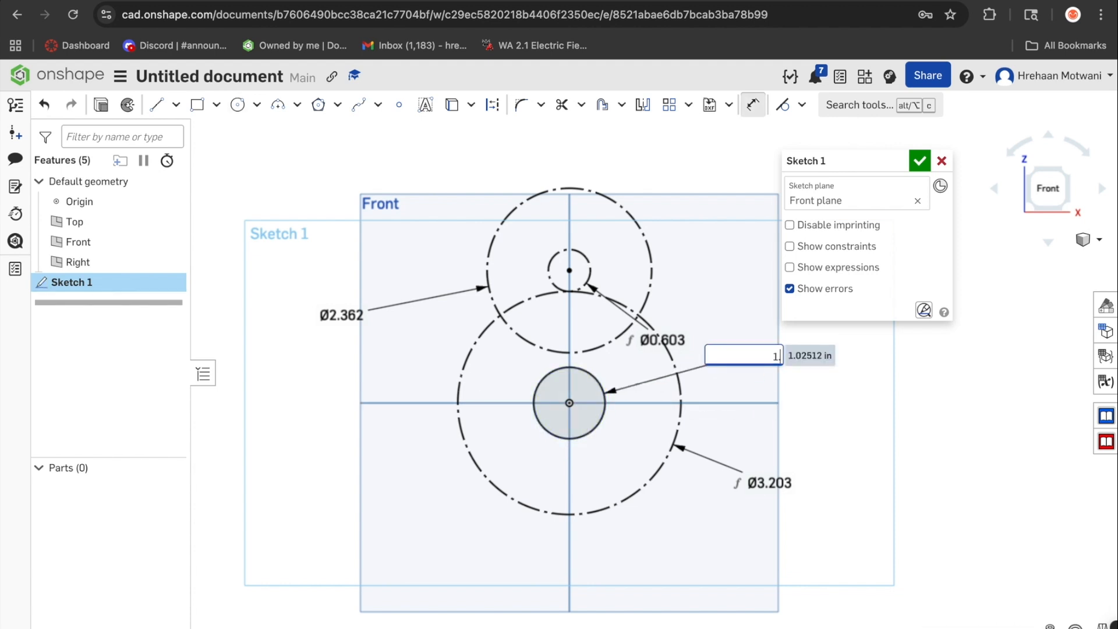
type(".125+0.003")
key("Return")
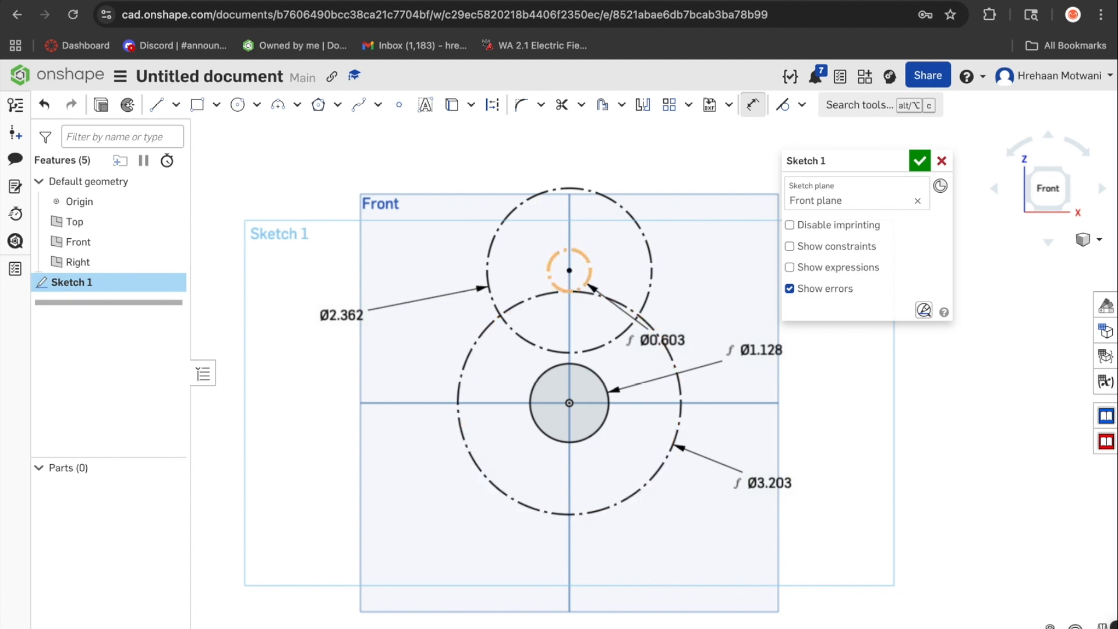
Sketch a solid circle at the centre of the 60 mm motor circle and set its diameter to 0.8 in.
key("c")
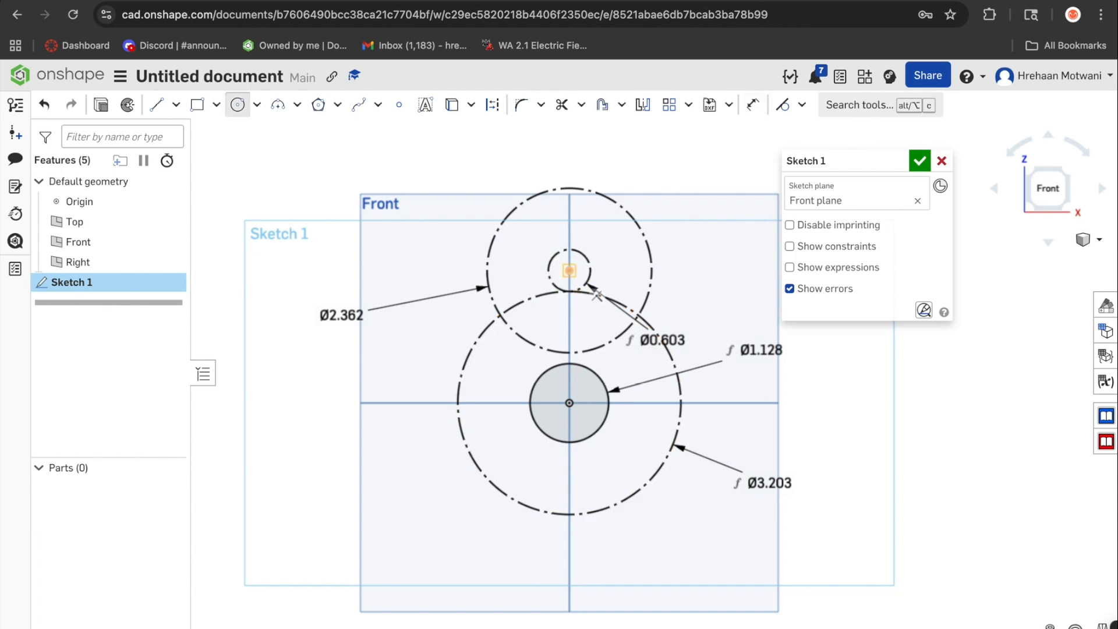
left_click(569, 270)
left_click(600, 289)
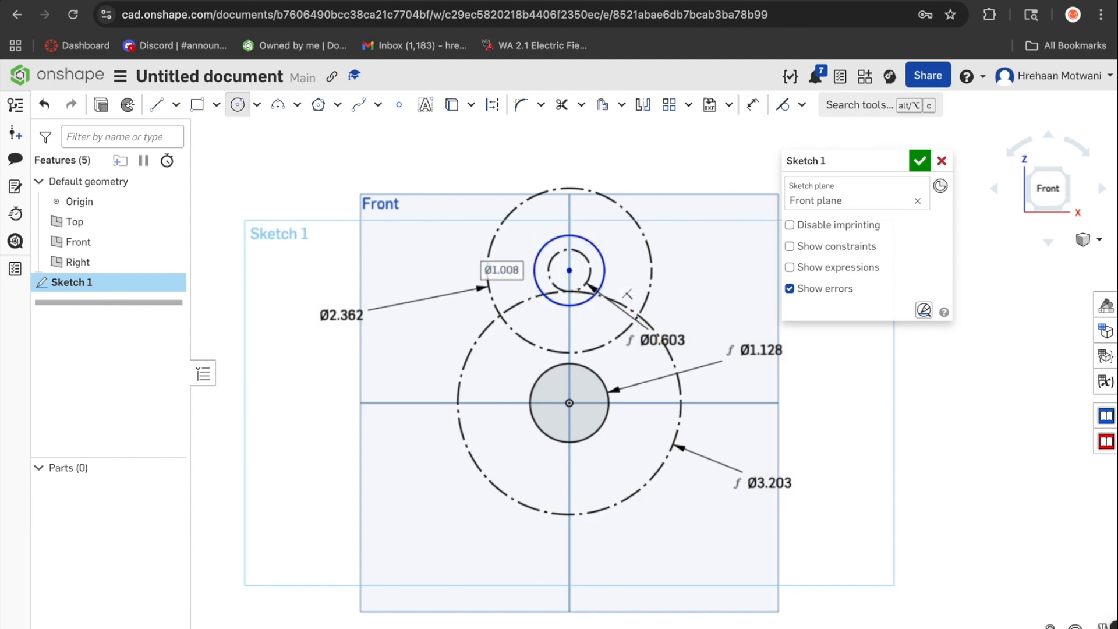
key("d")
left_click(601, 286)
left_click(694, 239)
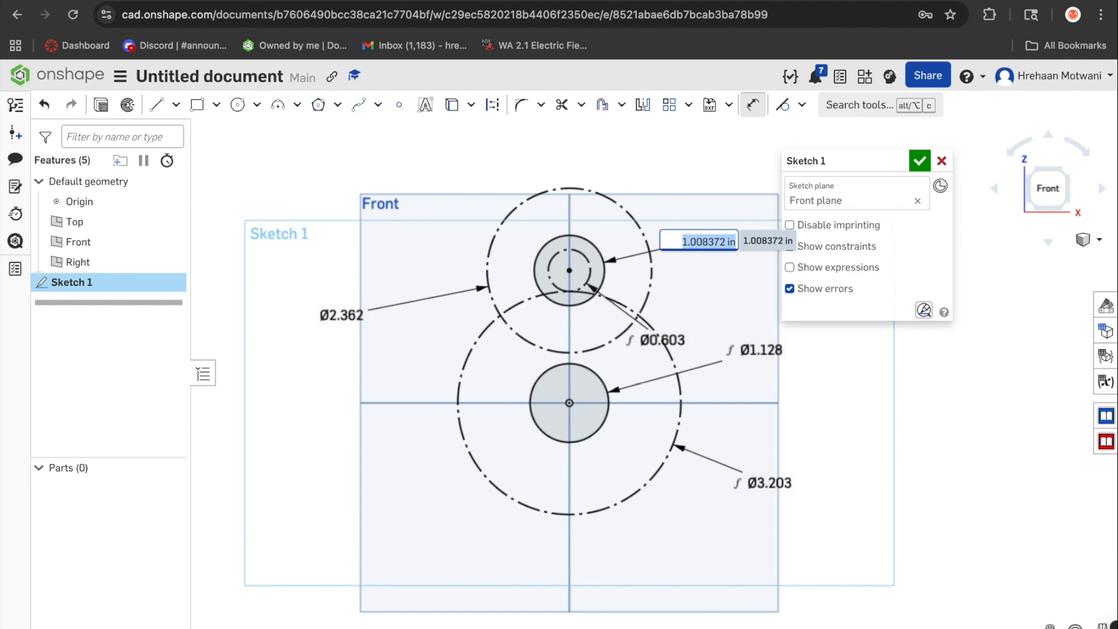
type("0.8")
key("Return")
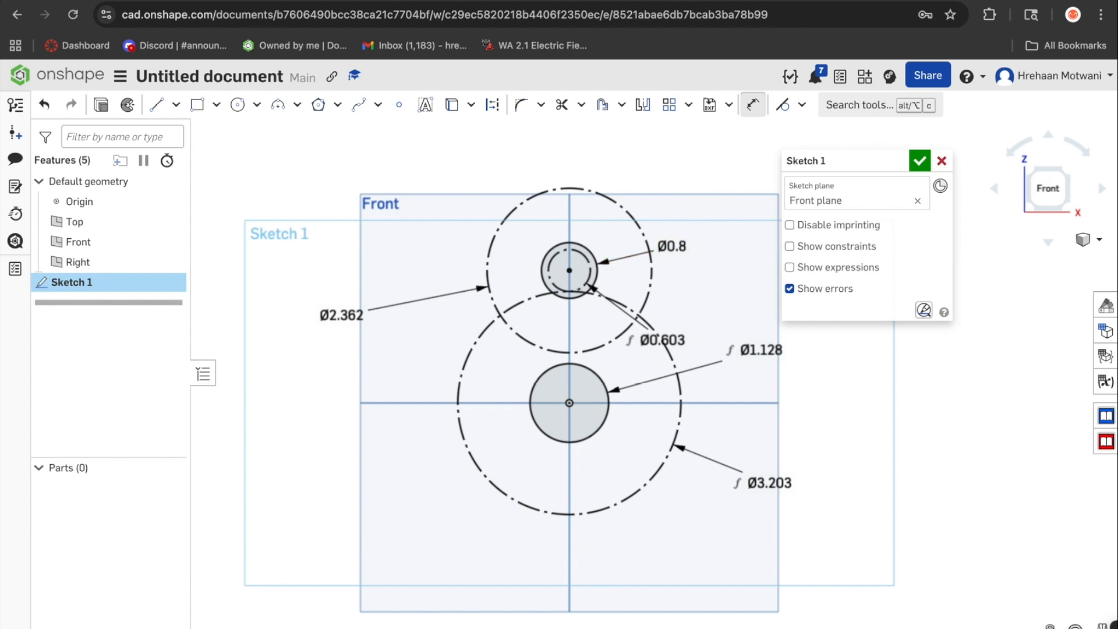
Sketch a vertical construction line about 0.88 in long, upward from the centre of the 60 mm motor circle.
key("l")
key("q")
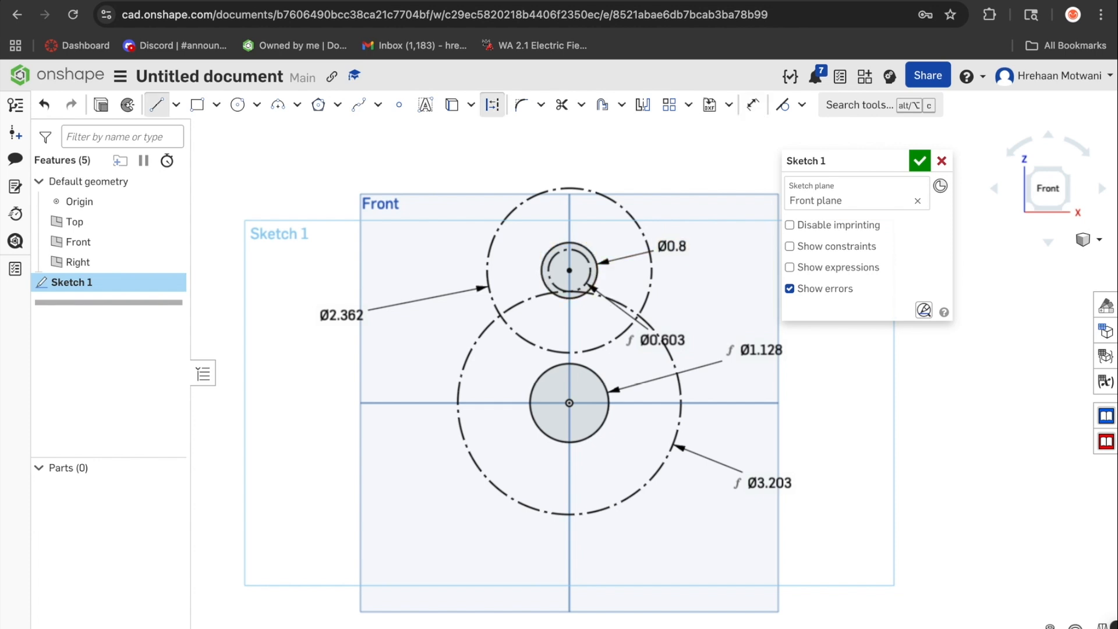
left_click(569, 270)
left_click(569, 208)
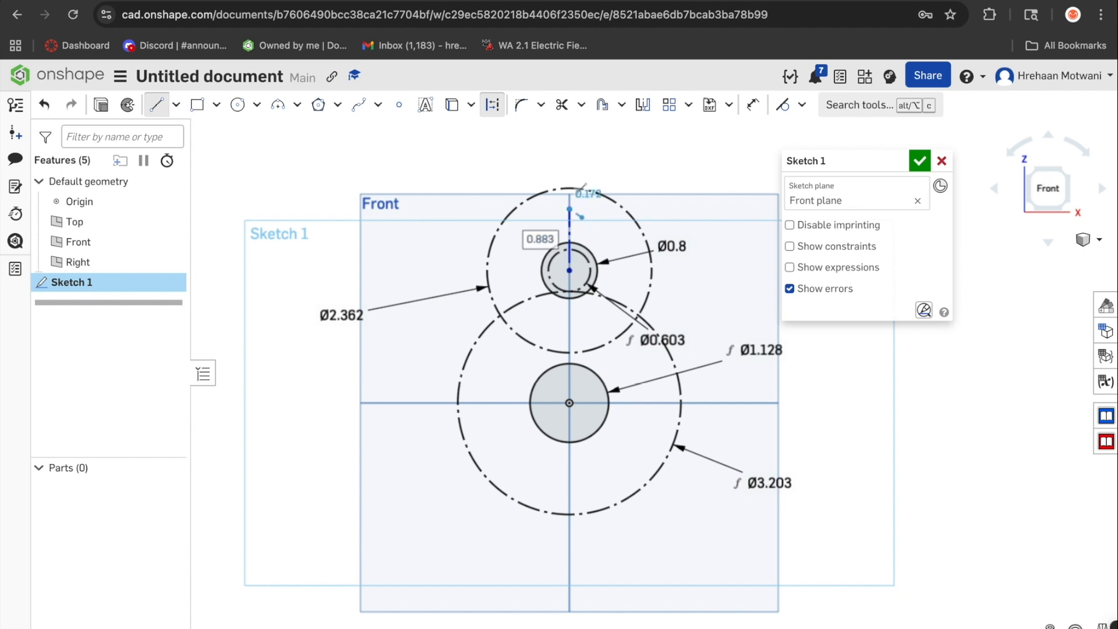
Sketch a circle at the upper end of the vertical construction line, make it solid, and set its diameter to 0.196 in.
key("c")
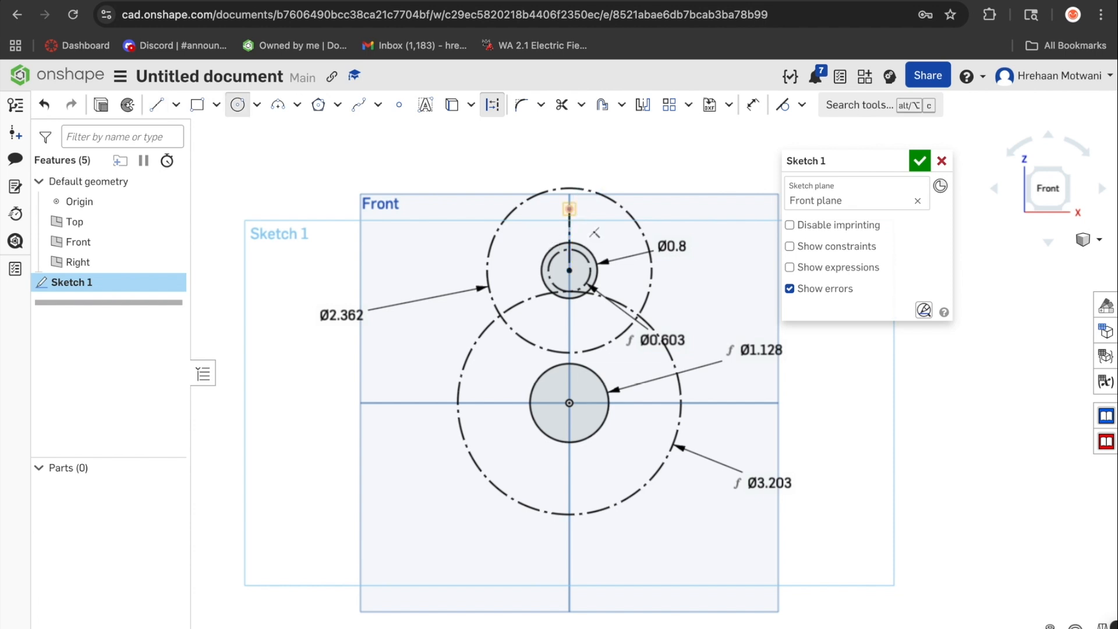
left_click(569, 208)
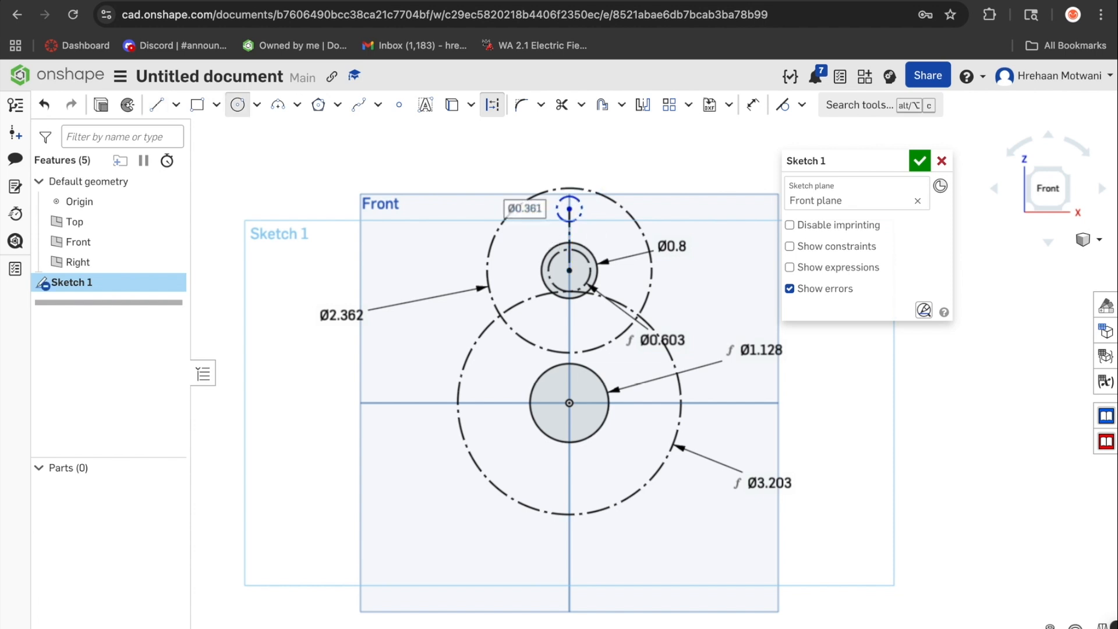
key("Escape")
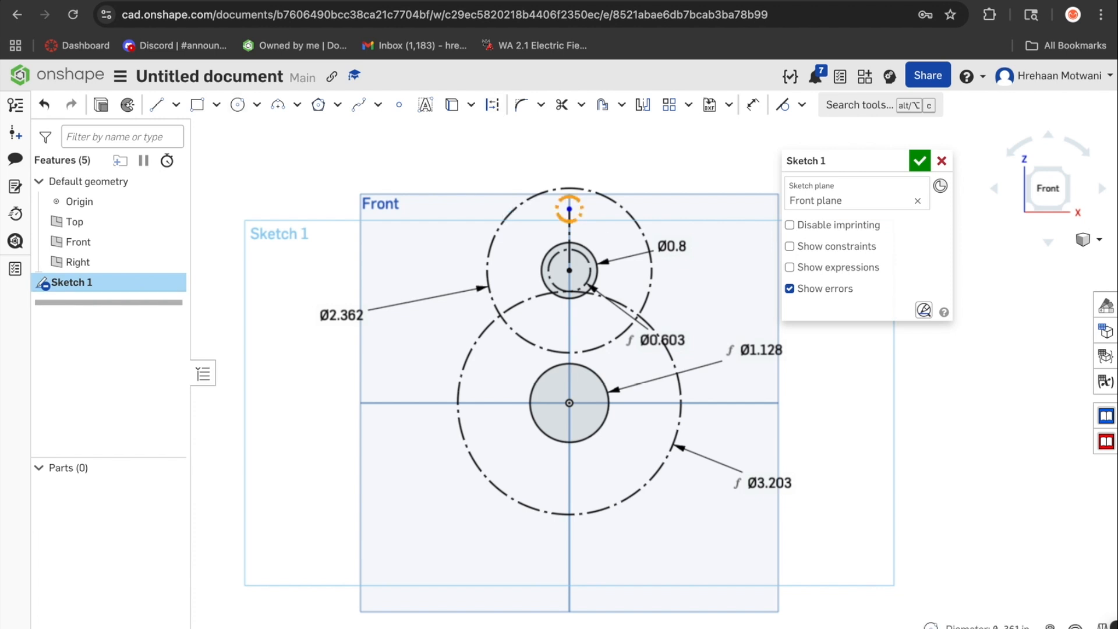
key("d")
left_click(569, 209)
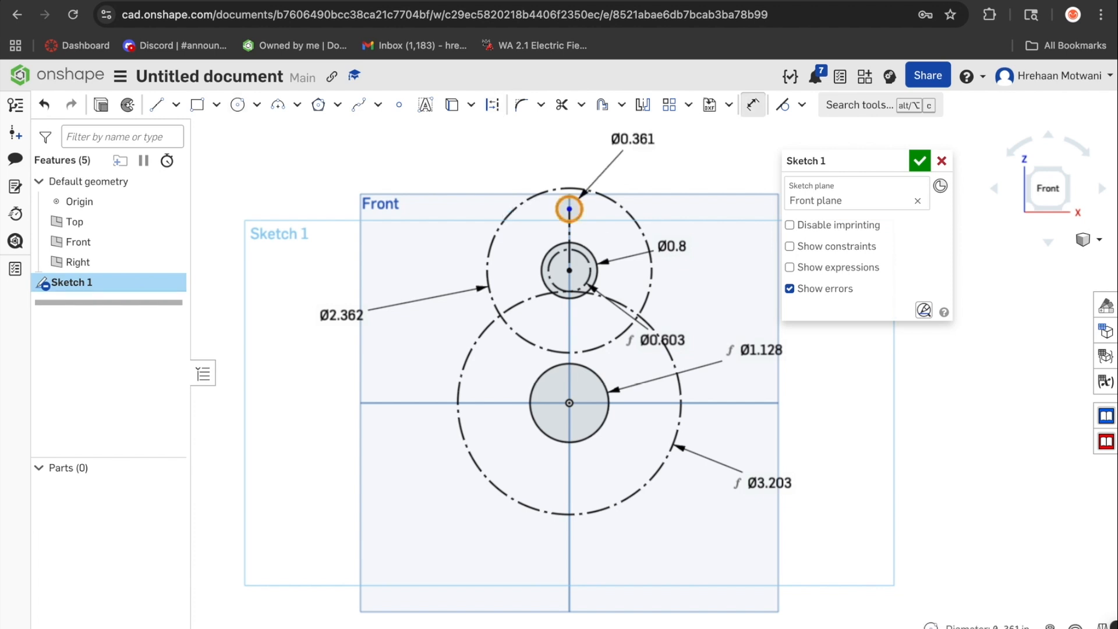
left_click(621, 145)
type("0.196")
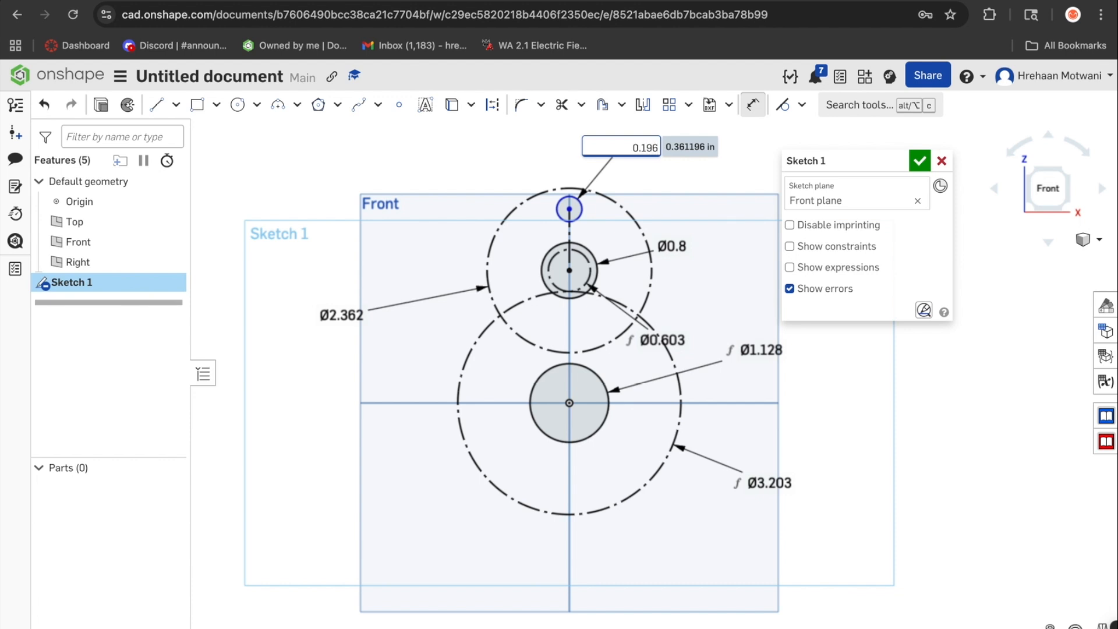
key("Return")
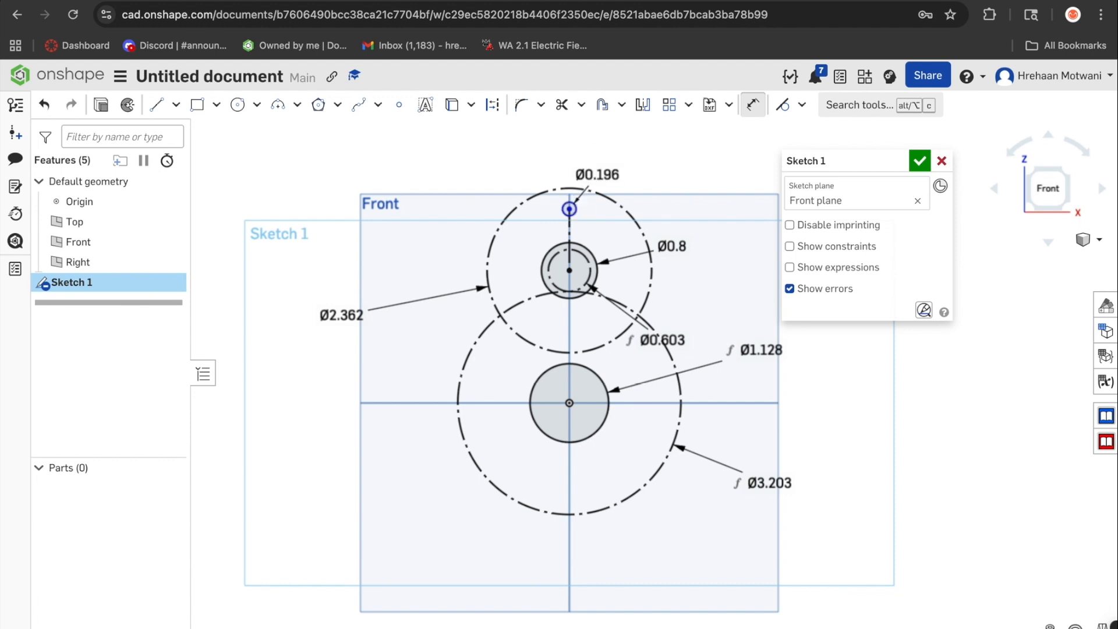
Set the length of the vertical construction line between the motor centre and the small hole circle to 1 in.
left_click(569, 238)
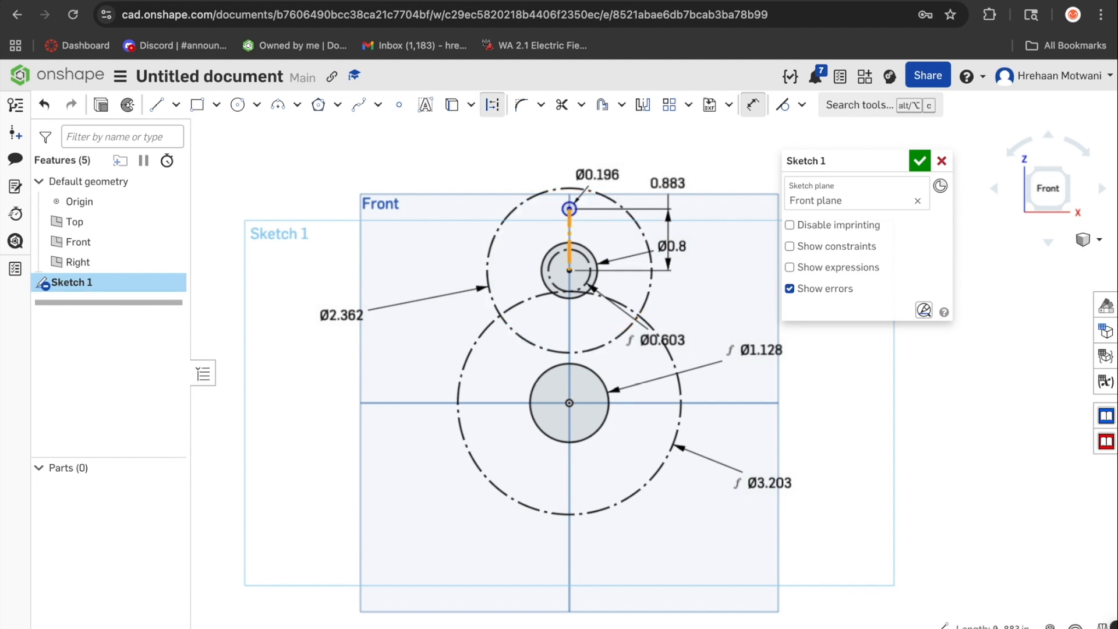
left_click(696, 188)
type("1")
key("Return")
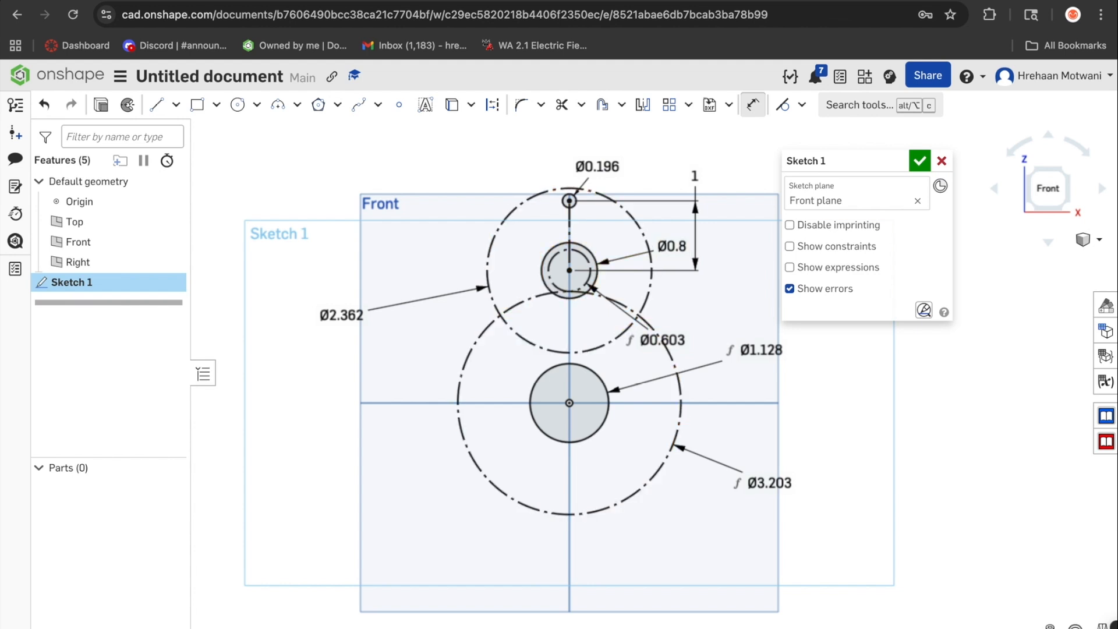
Circular-pattern the 0.196 in hole circle around the motor centre with 6 instances.
left_click(688, 104)
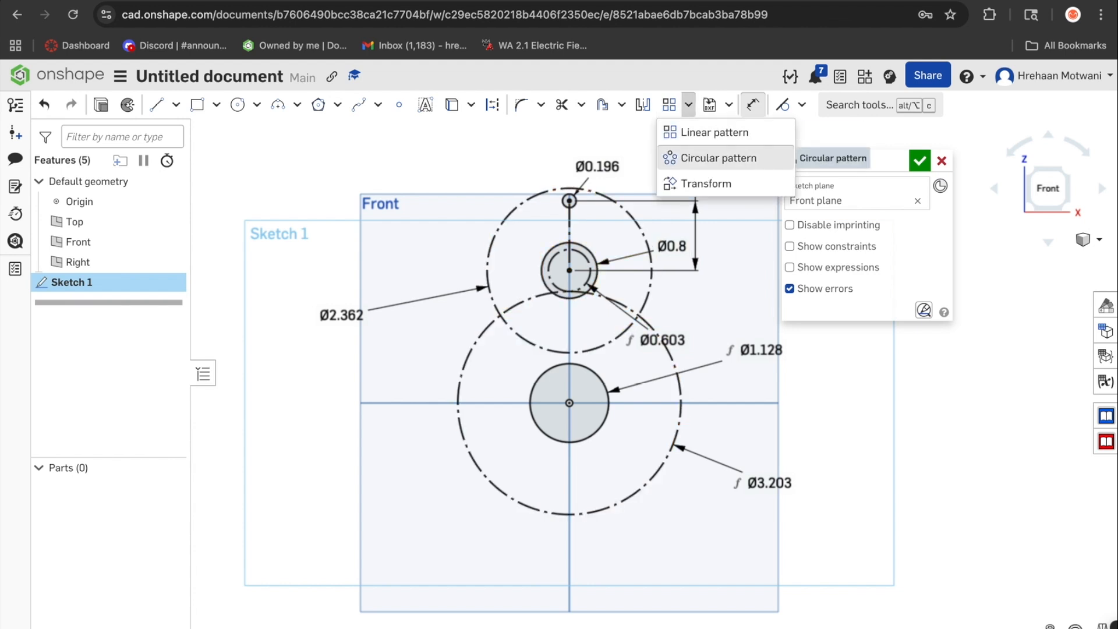
left_click(719, 158)
left_click(570, 207)
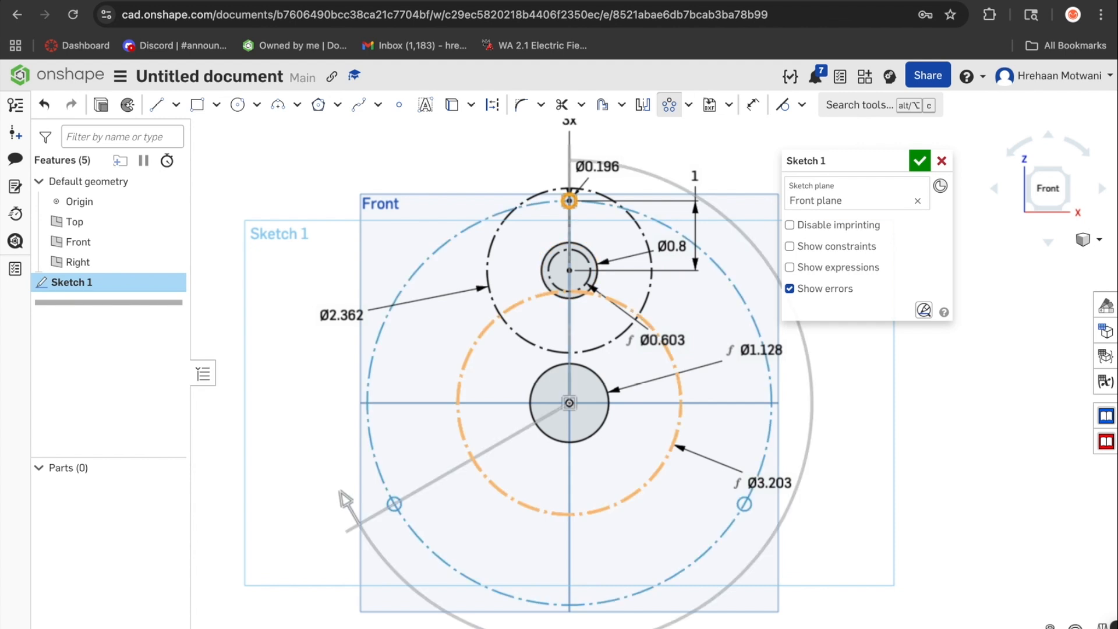
left_click_drag(570, 403, 570, 270)
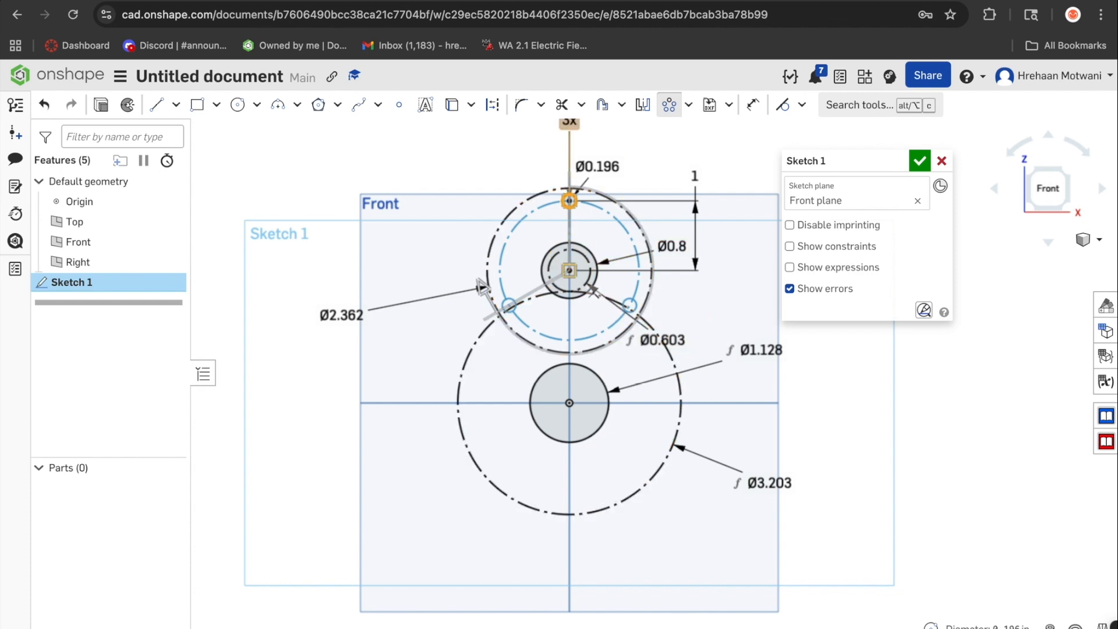
double_click(570, 121)
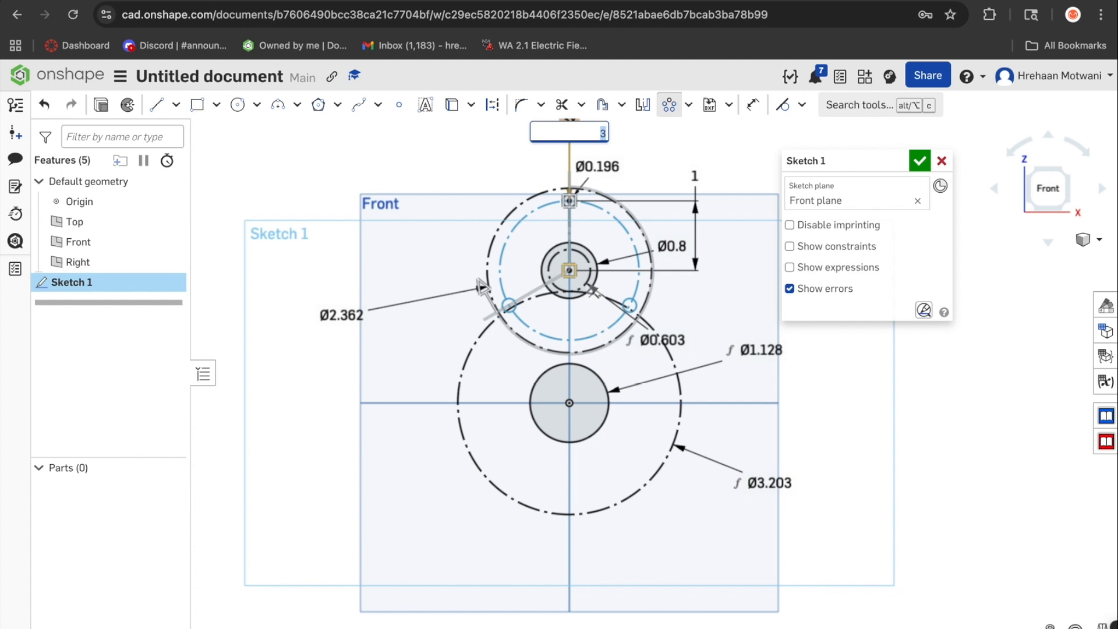
type("6")
key("Return")
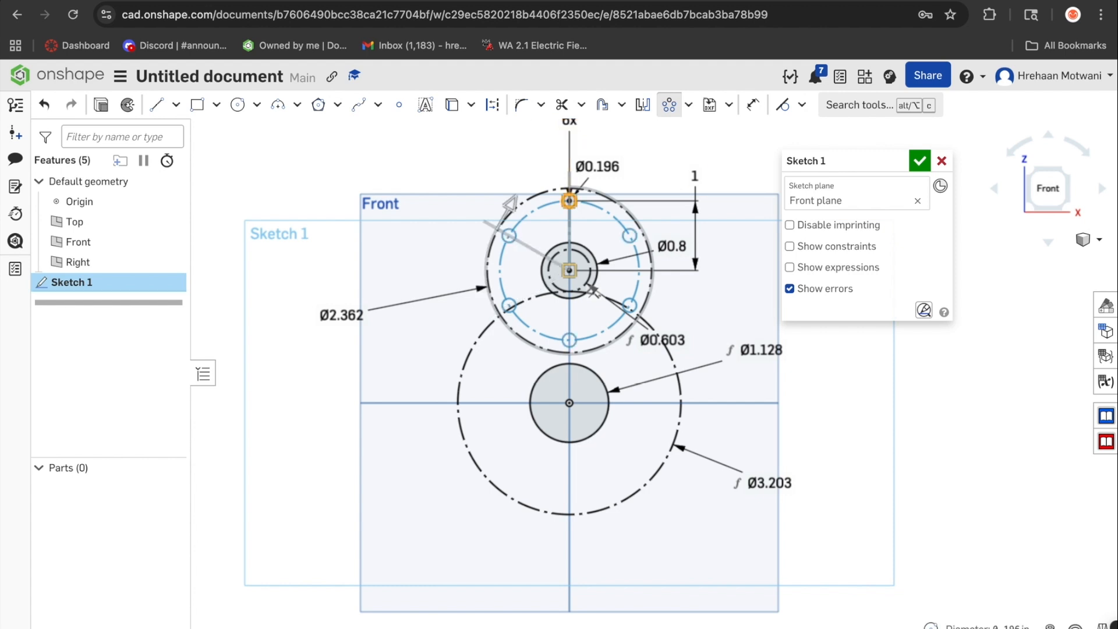
key("Return")
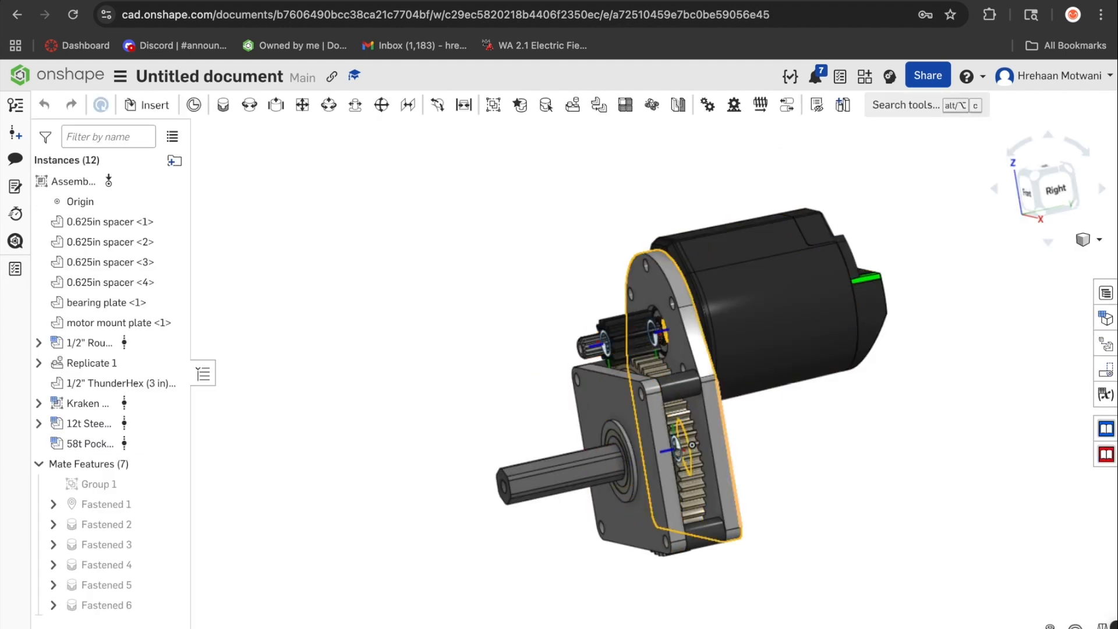
scroll(702, 389, "up", 5)
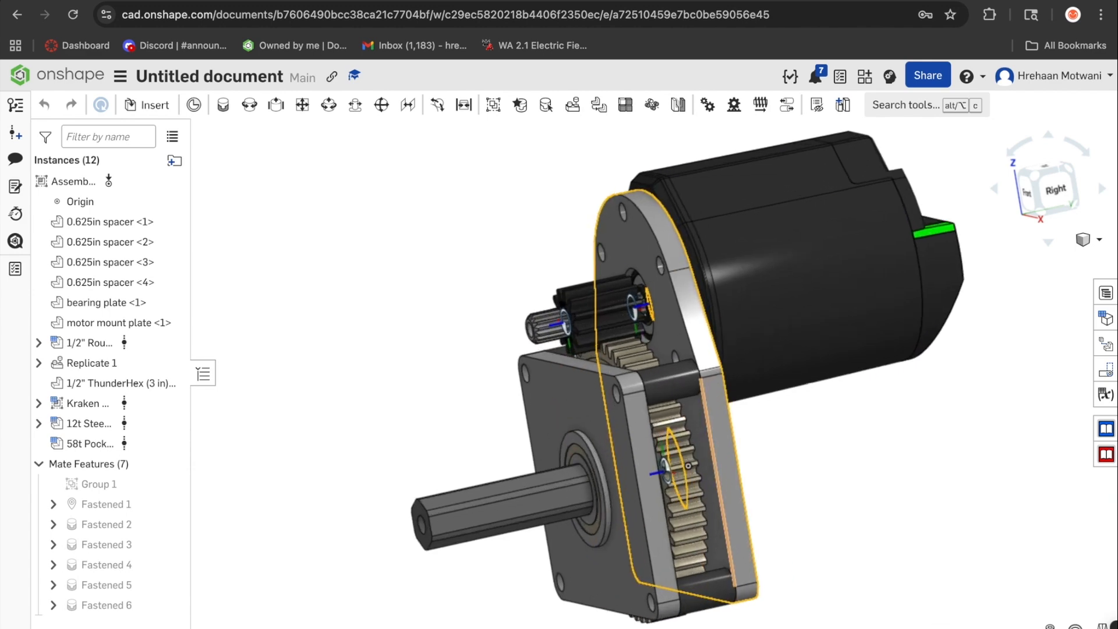
mouse_move(701, 371)
right_mouse_down()
mouse_move(719, 382)
mouse_move(594, 378)
mouse_move(687, 383)
right_mouse_up()
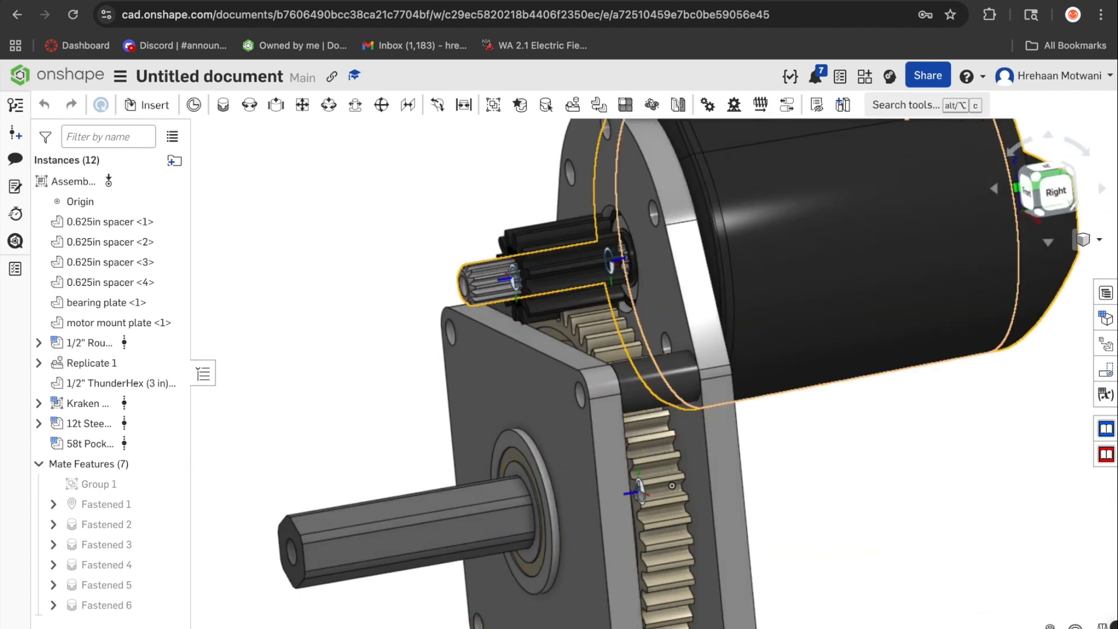
right_click_drag(757, 329, 644, 332)
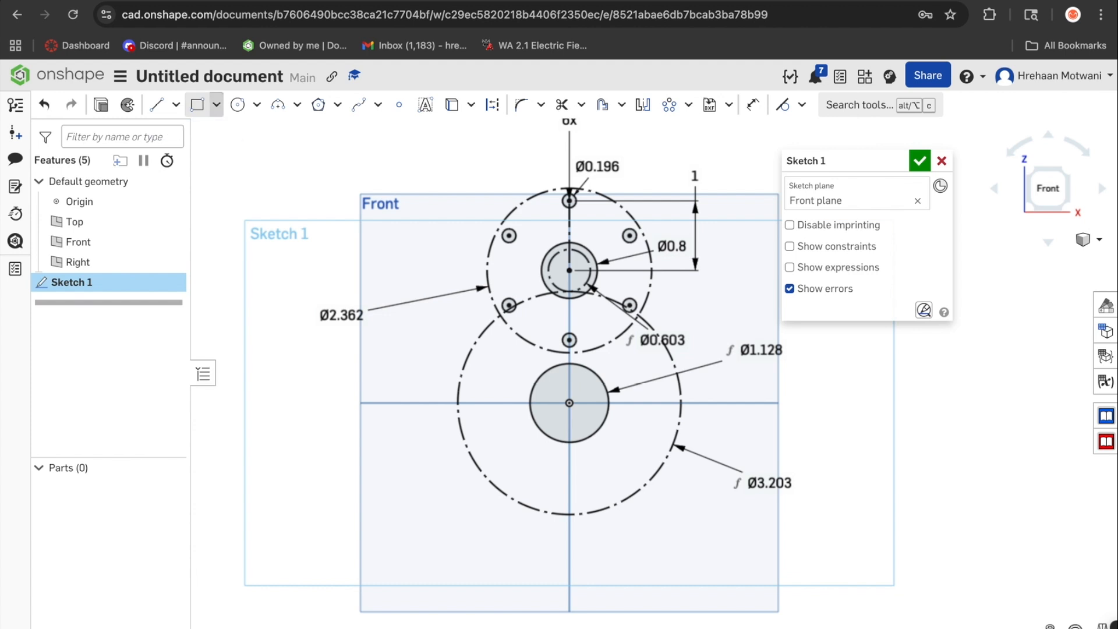
Sketch a construction centre-point rectangle about 2.7 by 2.6 in, centred on the origin at the 1.128 in bearing circle.
left_click(216, 104)
left_click(262, 161)
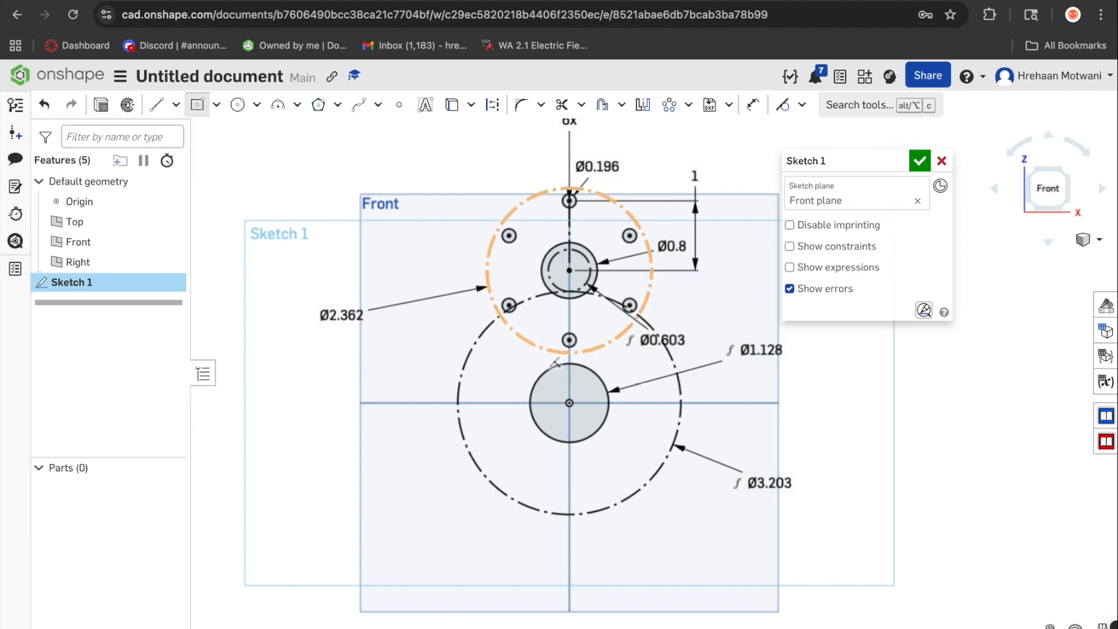
left_click(570, 403)
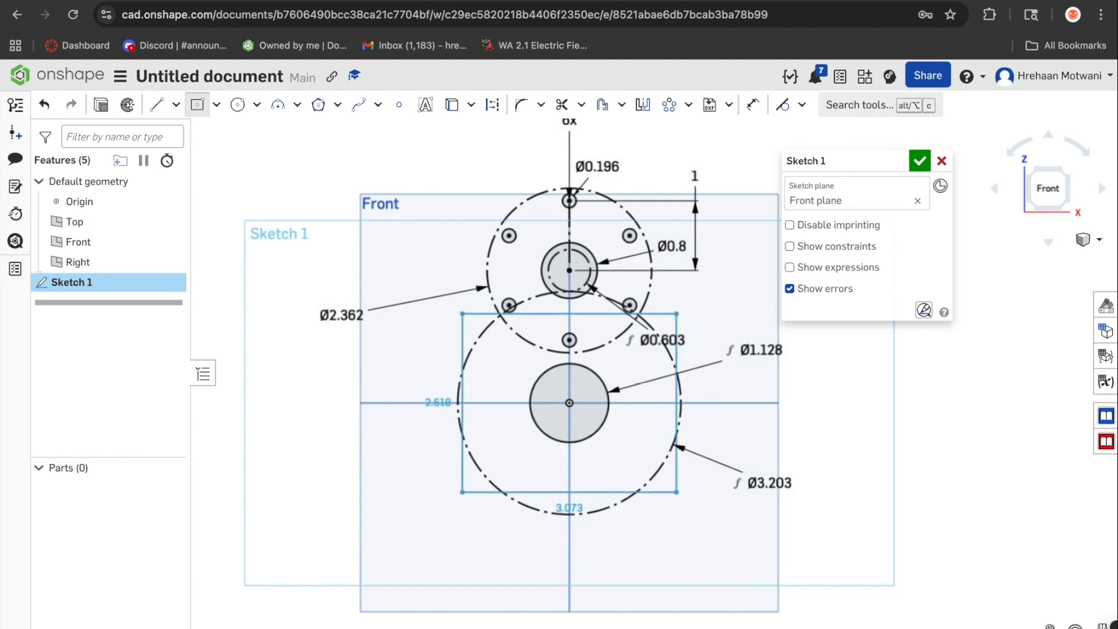
key("q")
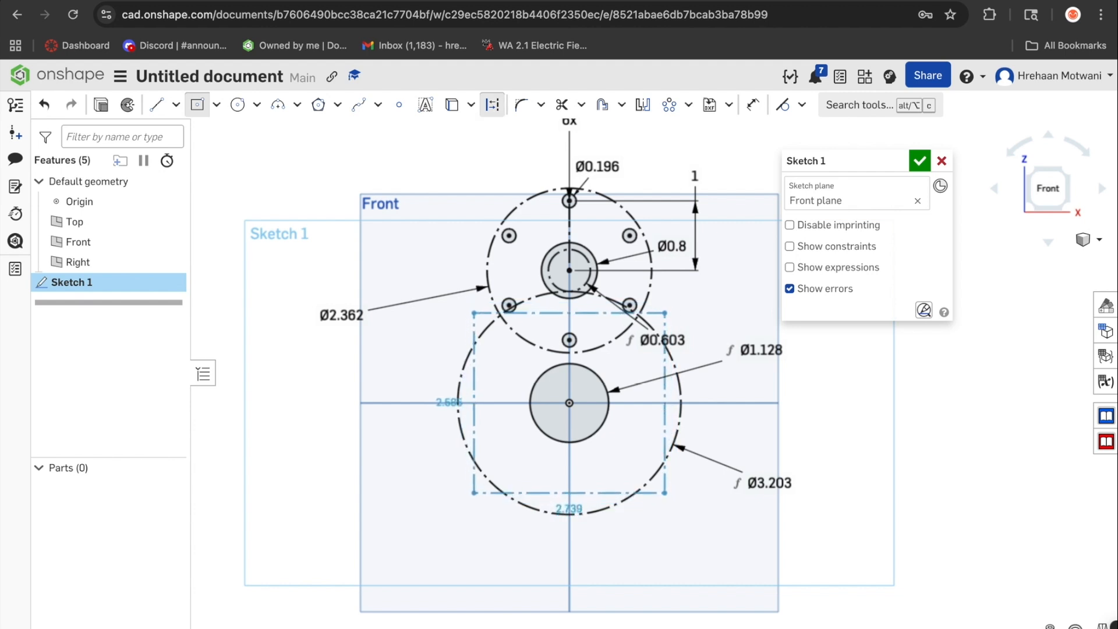
left_click(667, 493)
Sketch a solid circle about 0.28 in in diameter at each of the four corners of the construction rectangle.
key("c")
left_click(471, 313)
key("q")
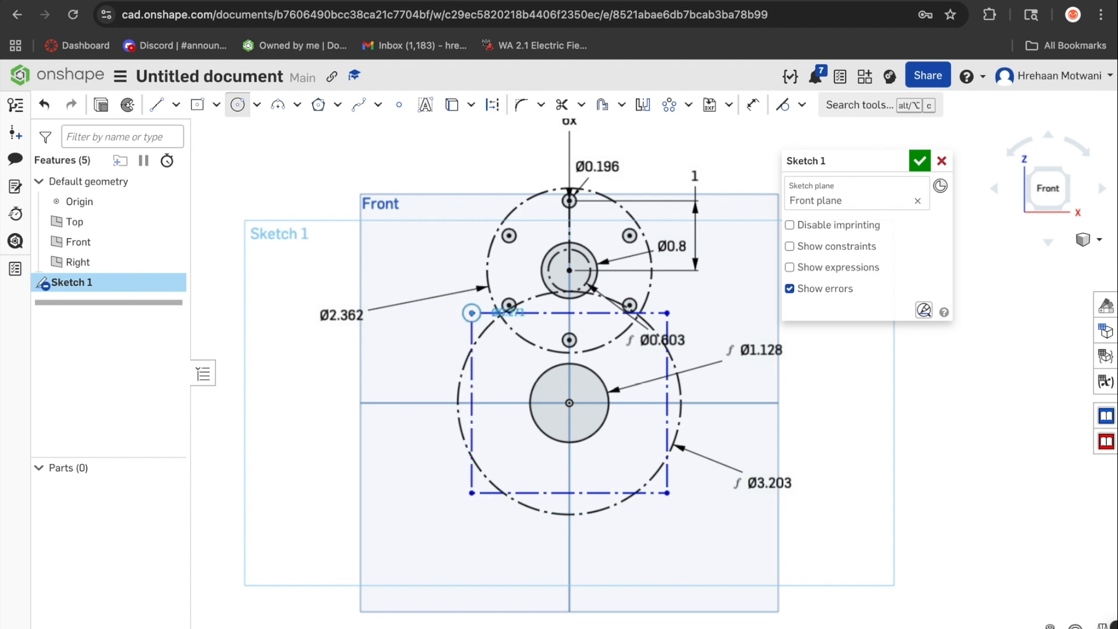
left_click(480, 317)
left_click(667, 313)
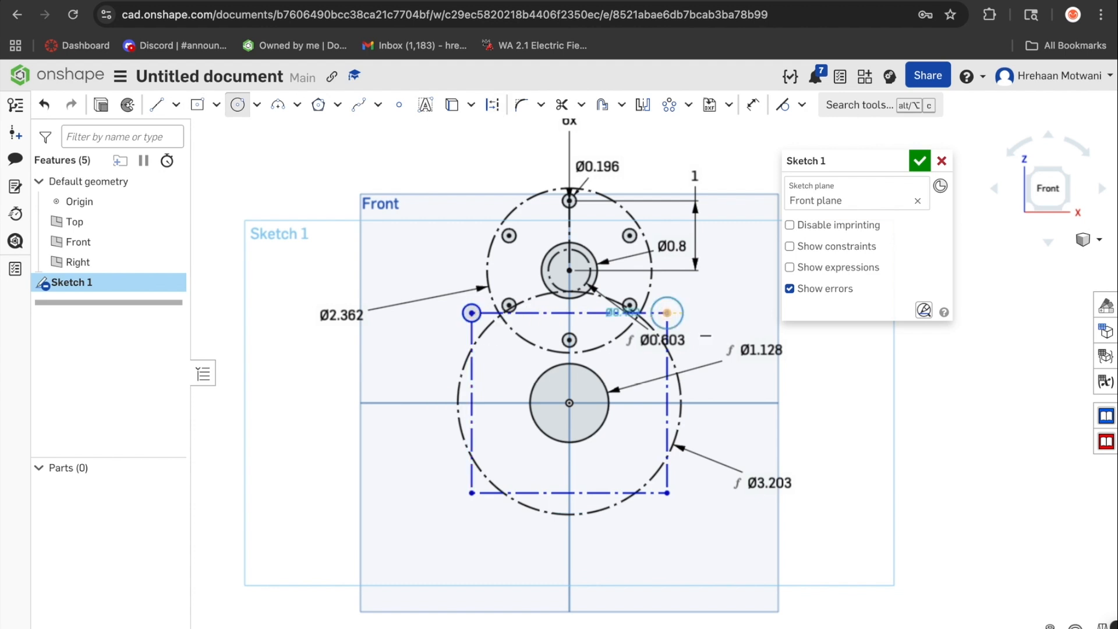
left_click(677, 318)
left_click(667, 493)
left_click(676, 496)
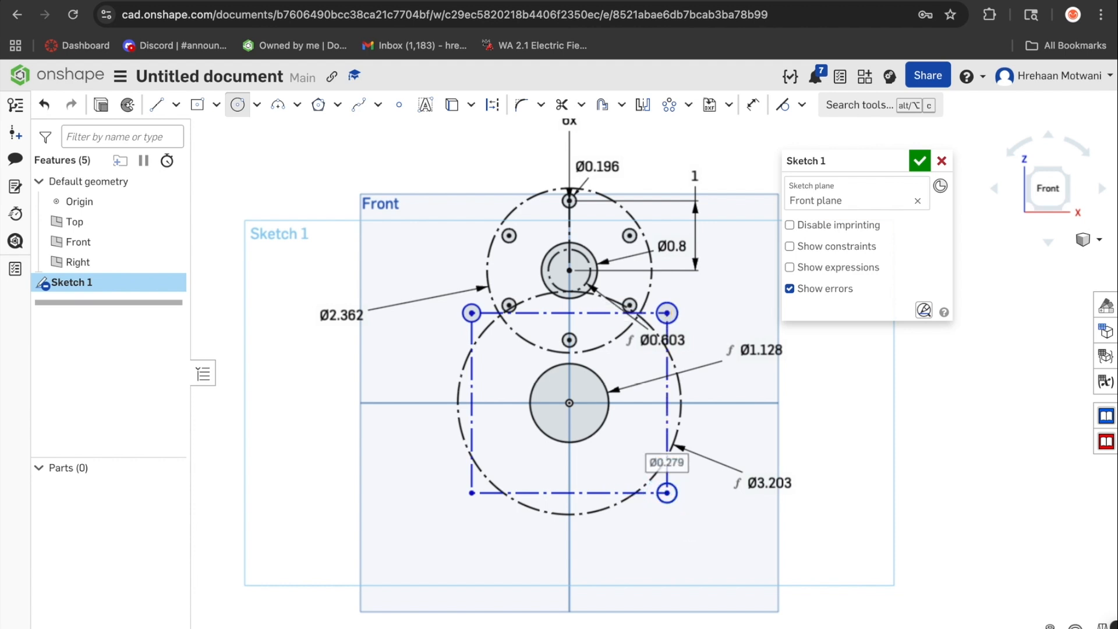
left_click(471, 493)
left_click(480, 499)
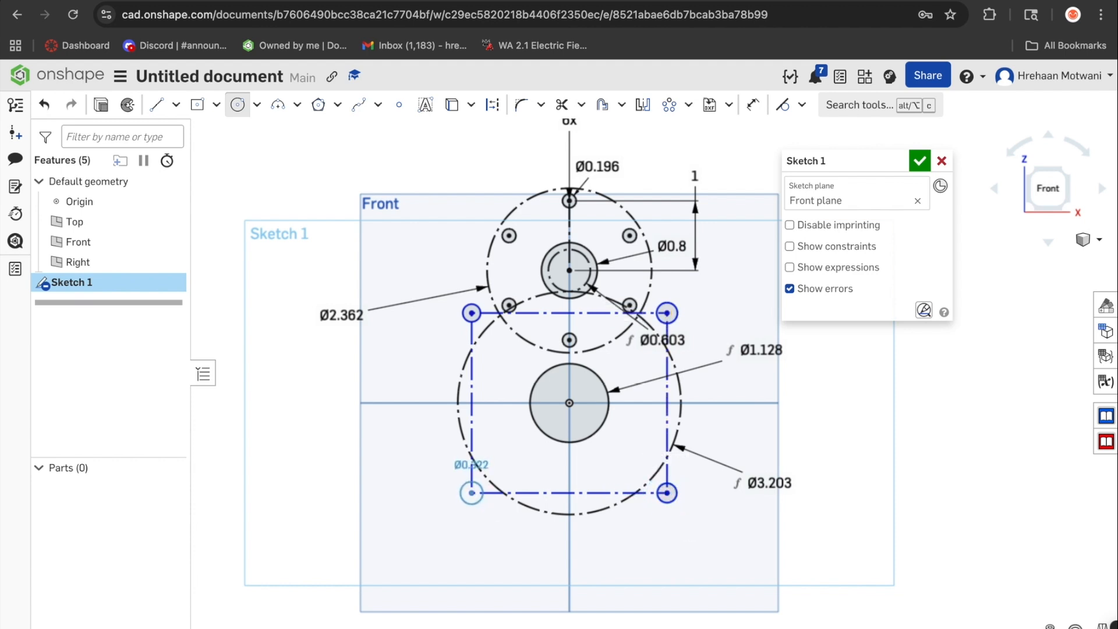
Sketch a construction circle about 0.4 to 0.5 in in diameter concentrically around each of the four corner hole circles.
left_click(472, 493)
left_click(484, 482)
left_click(667, 493)
left_click(676, 484)
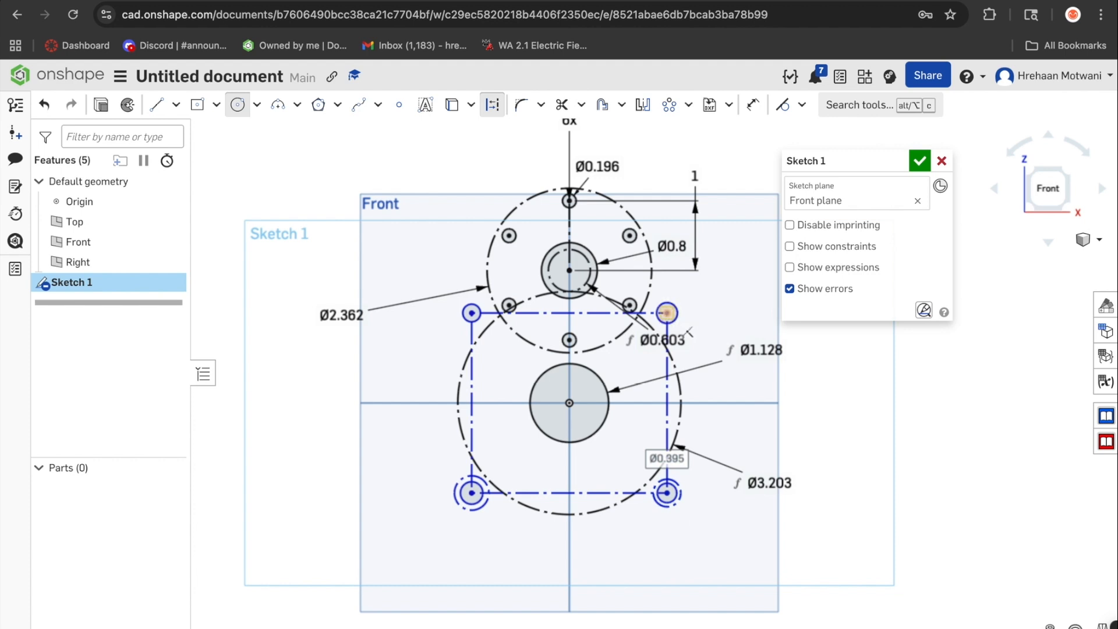
left_click(667, 313)
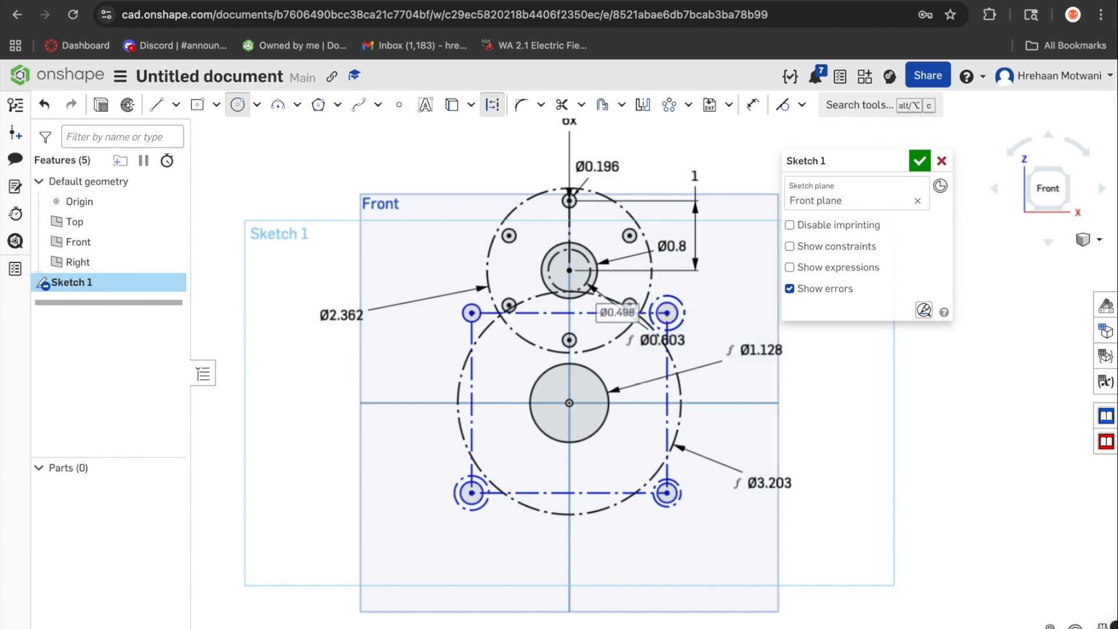
left_click(472, 313)
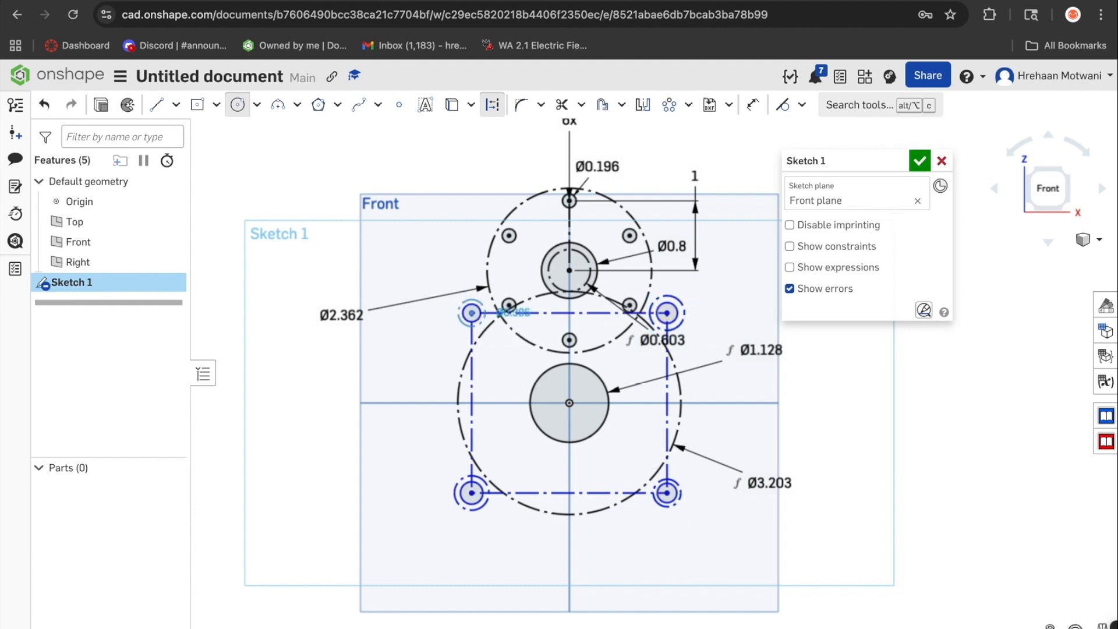
Apply Equal constraints so the four outer construction circles at the rectangle's corners share one diameter.
key("e")
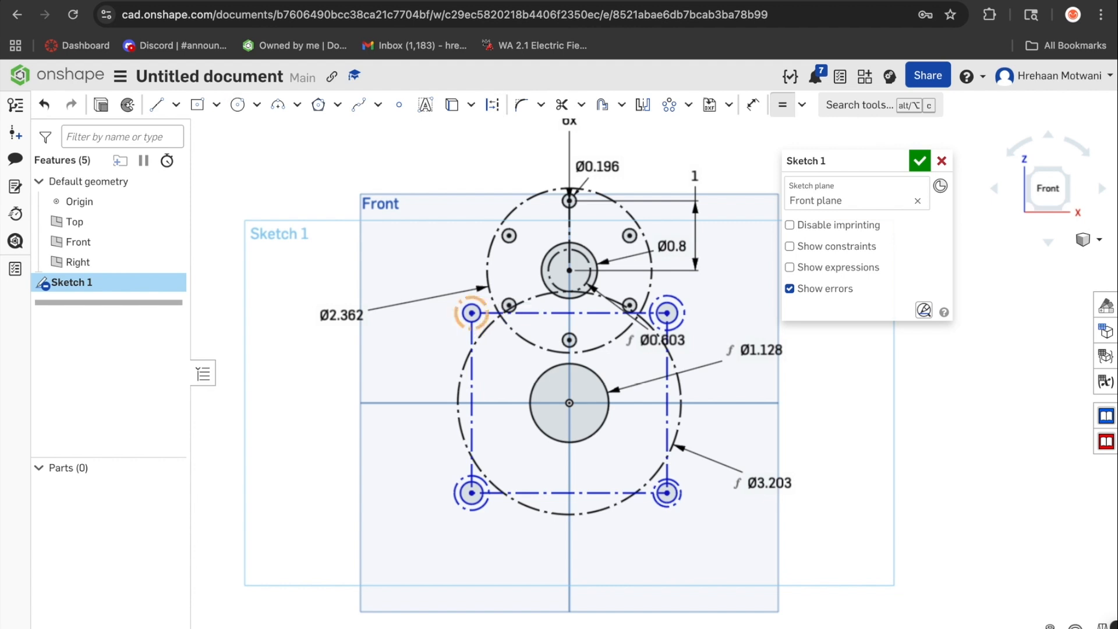
left_click(460, 324)
left_click(679, 325)
left_click(679, 324)
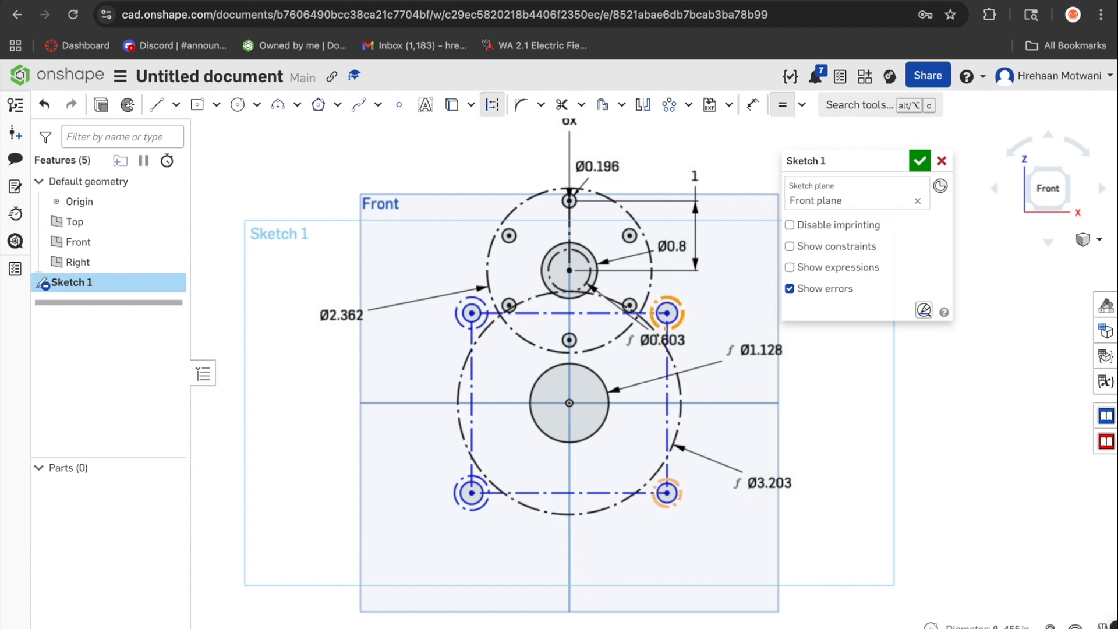
left_click(678, 501)
left_click(678, 503)
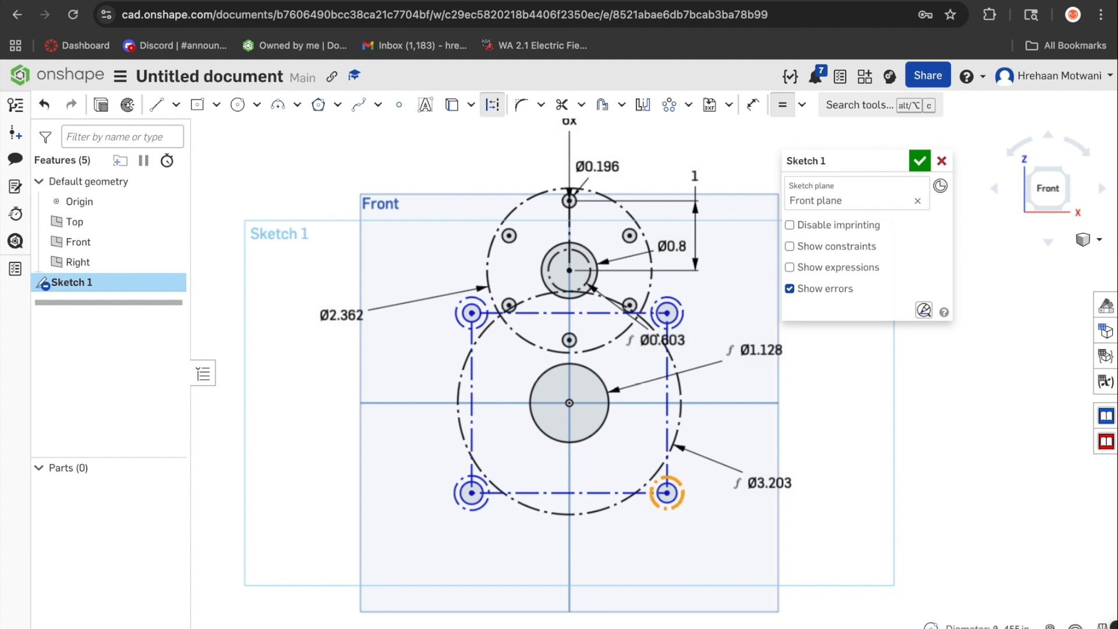
left_click(461, 503)
key("Escape")
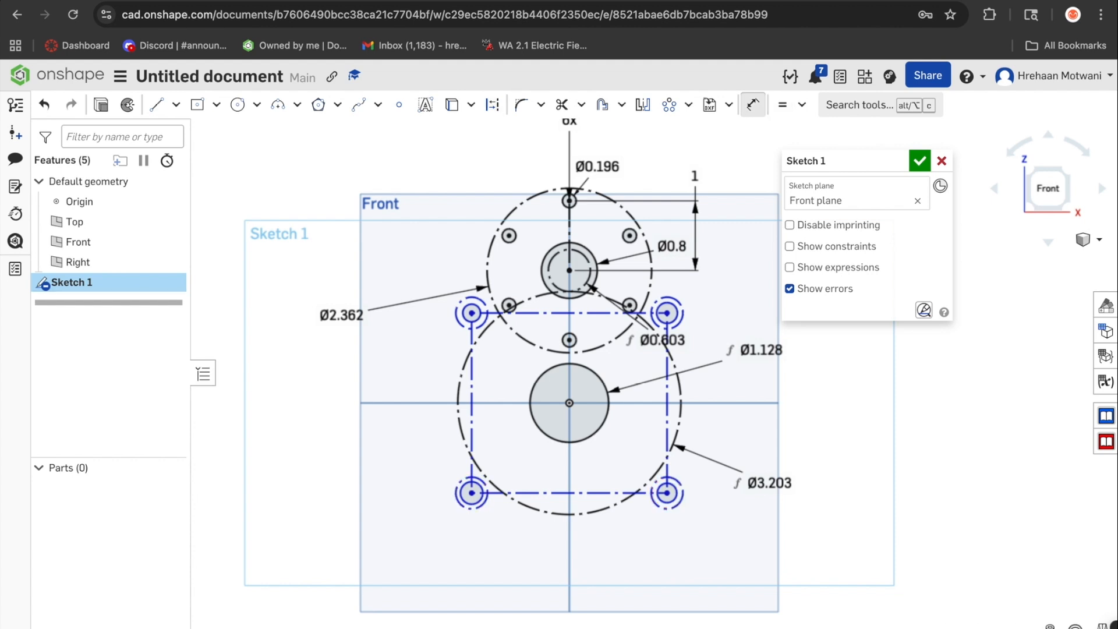
Dimension the outer construction circle at the rectangle's lower-left corner with a diameter of 0.375 in.
left_click(460, 503)
double_click(386, 523)
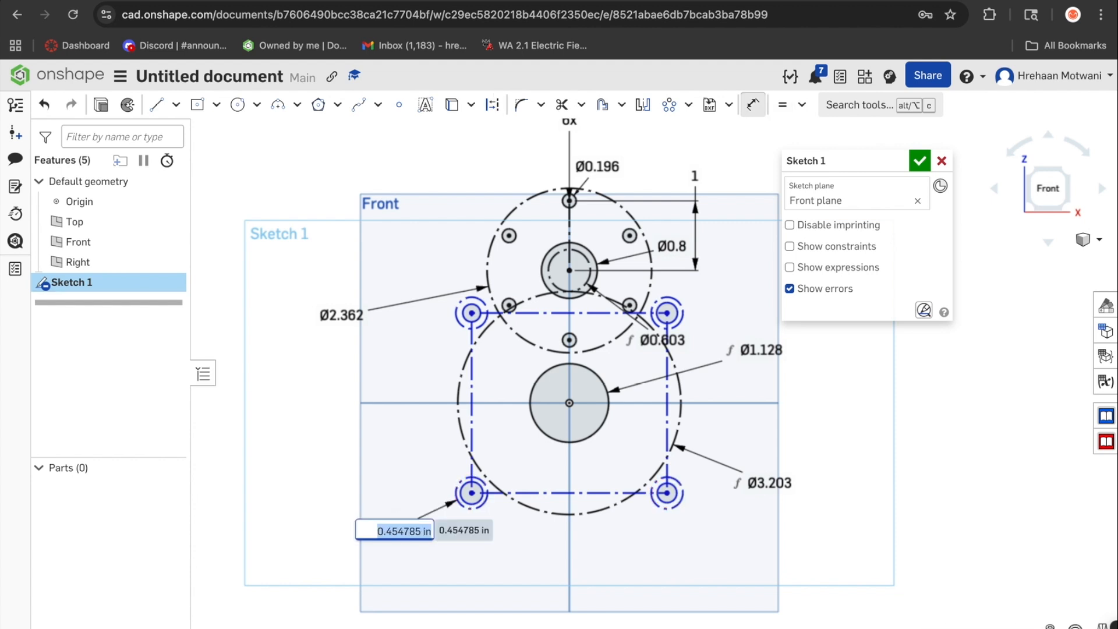
type("0.3")
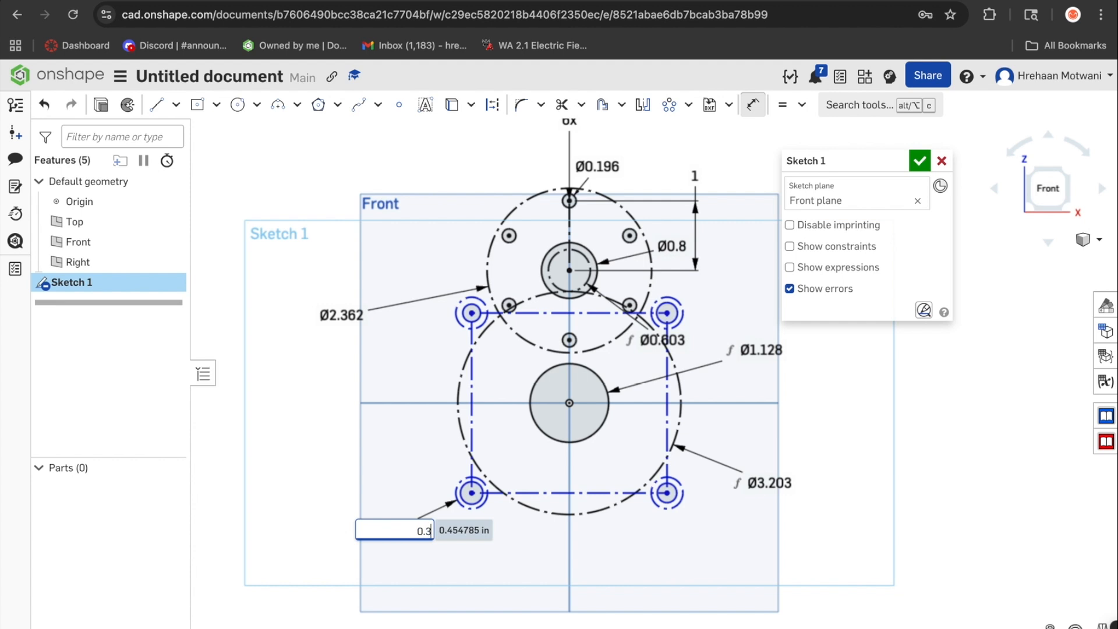
type("75")
key("Return")
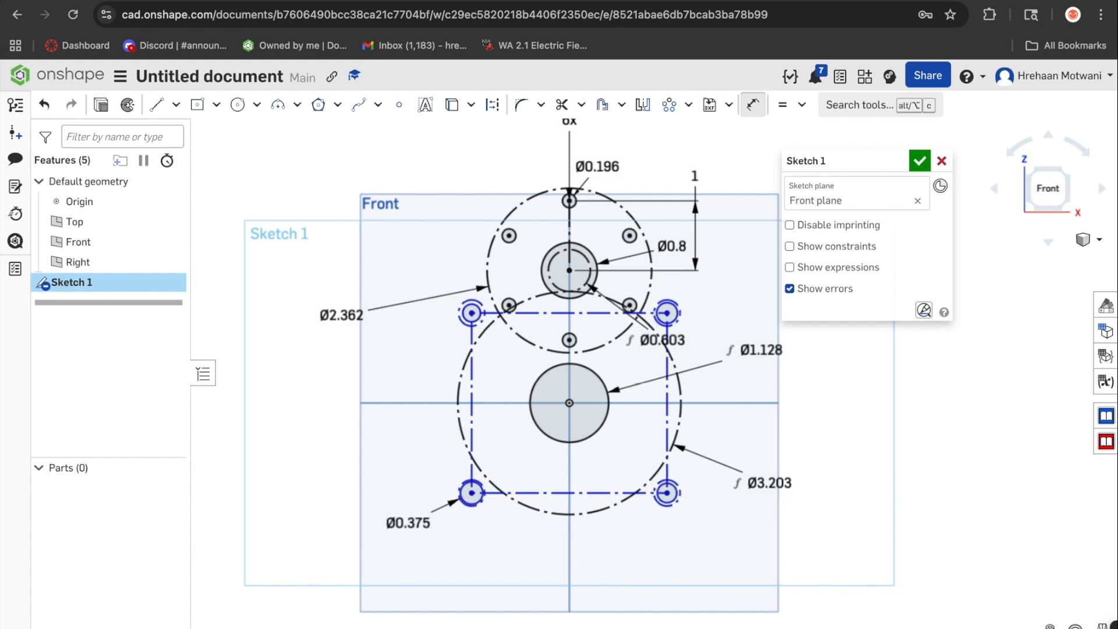
Apply Equal constraints so the four inner solid hole circles at the rectangle's corners share one diameter.
key("e")
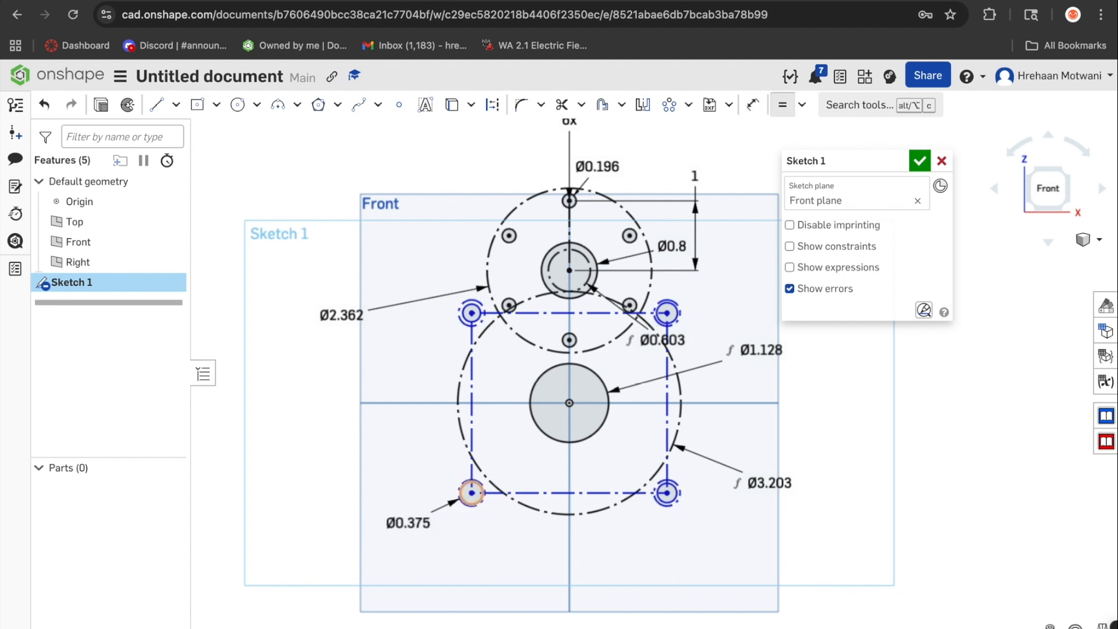
left_click(473, 482)
left_click(473, 313)
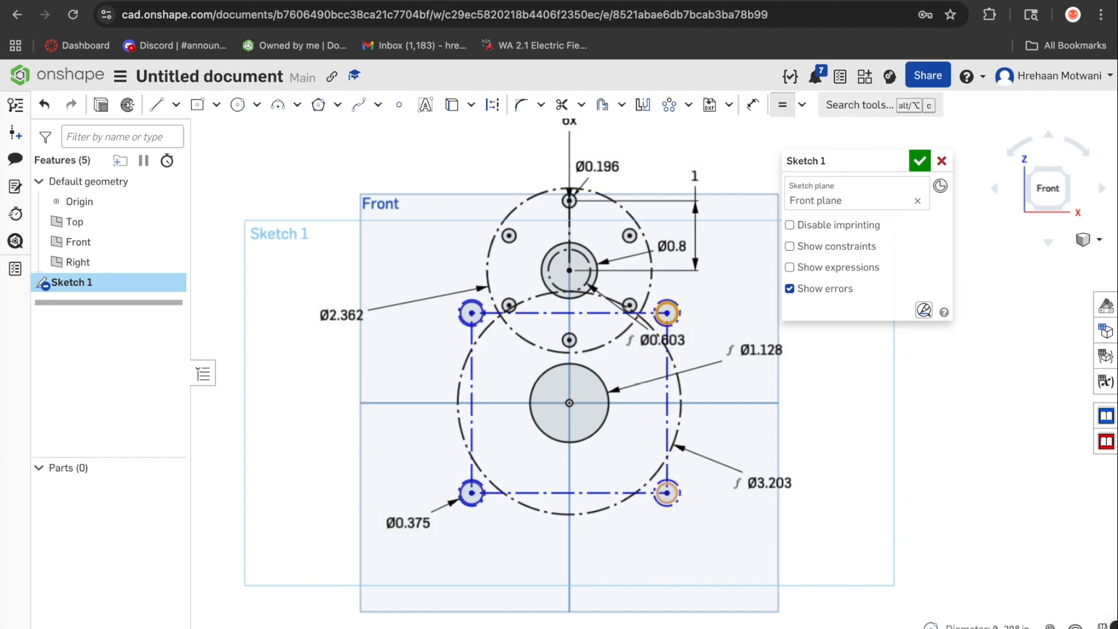
left_click(666, 493)
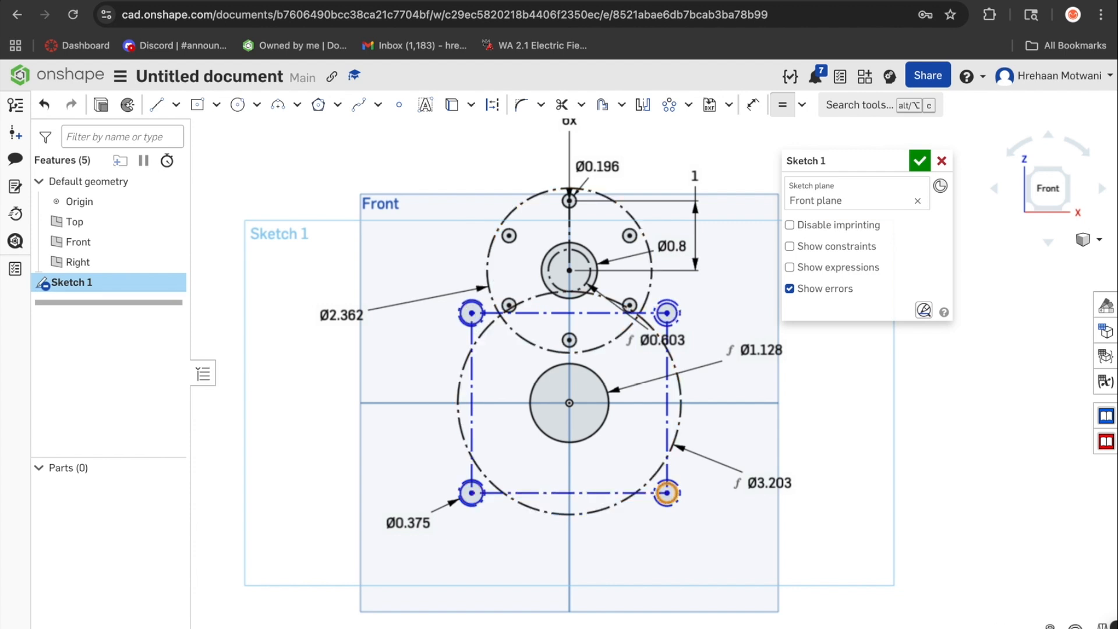
left_click(472, 492)
Dimension the inner hole circle at the rectangle's lower-left corner with a diameter of 0.159 in.
key("d")
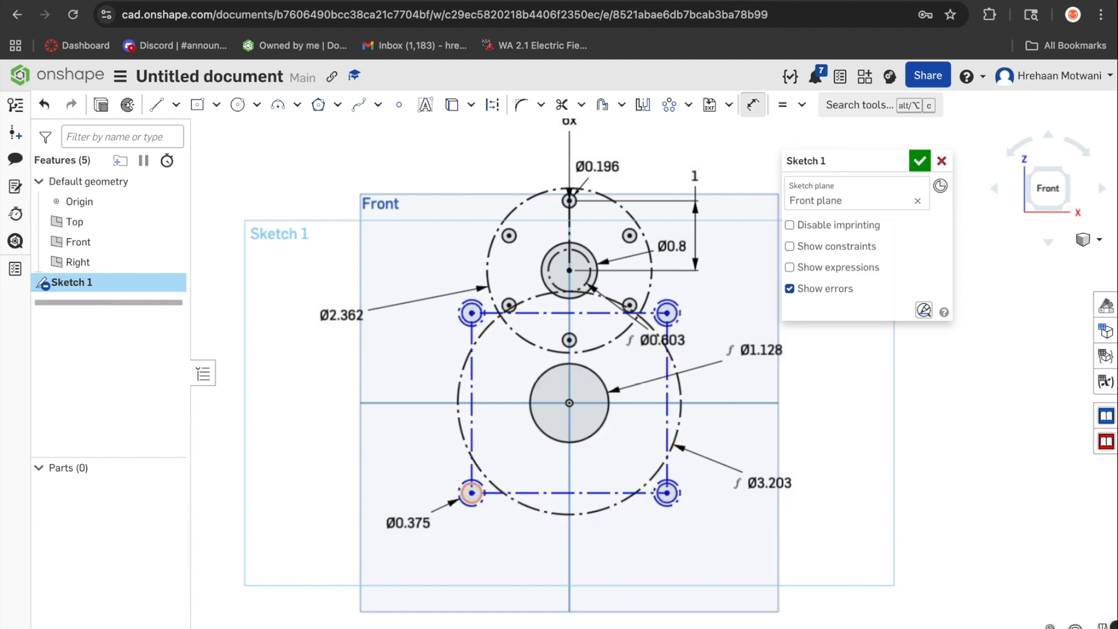
left_click(471, 493)
left_click(346, 432)
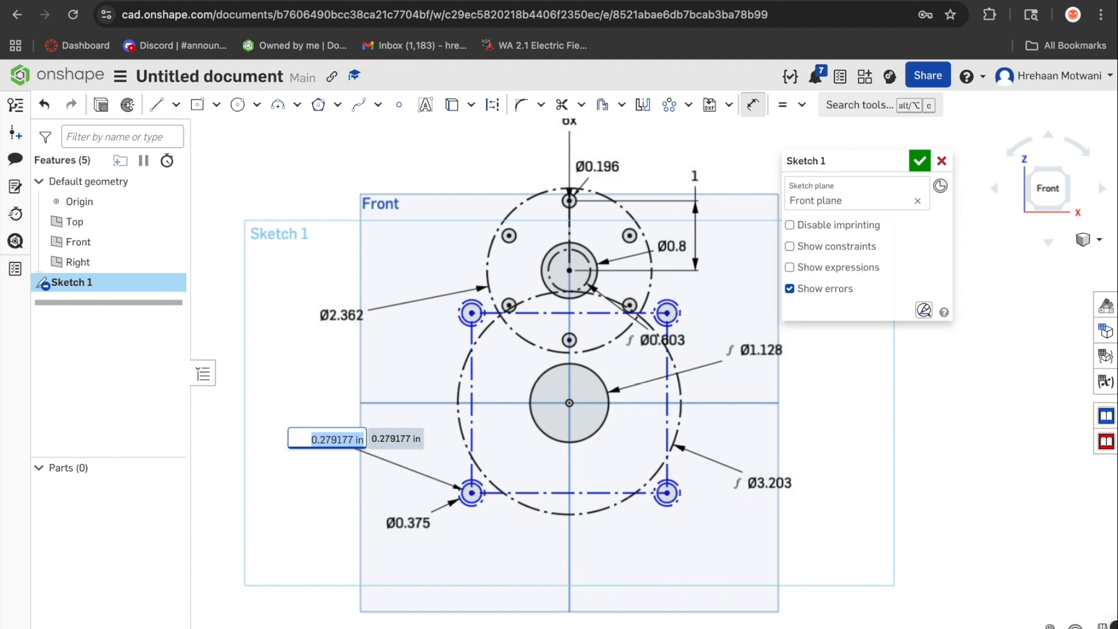
type("0")
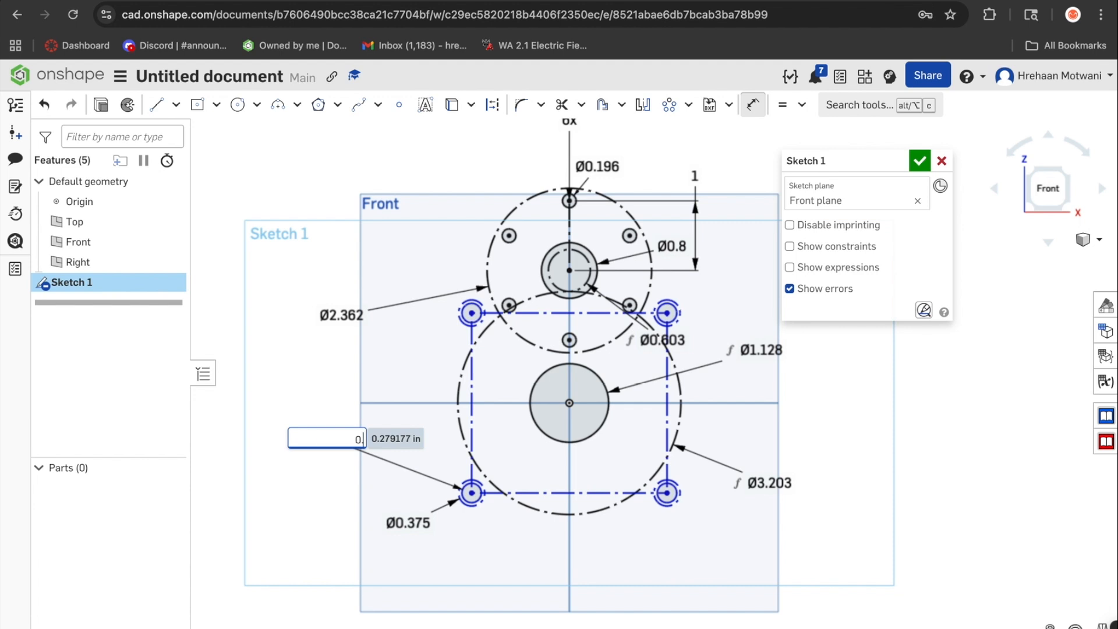
type(".159")
key("Return")
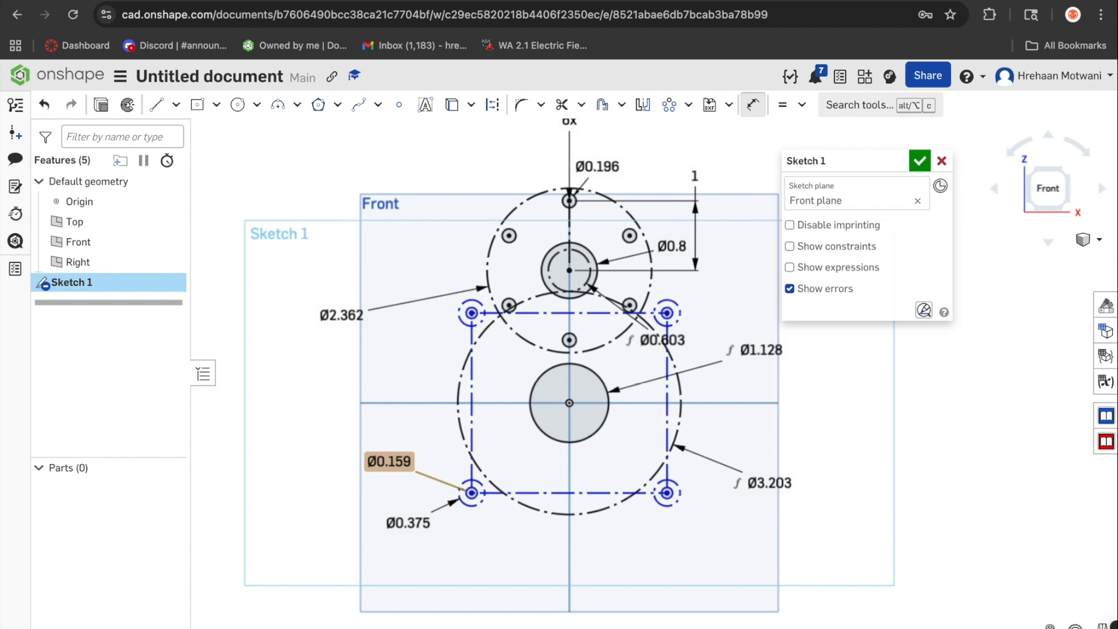
key("Escape")
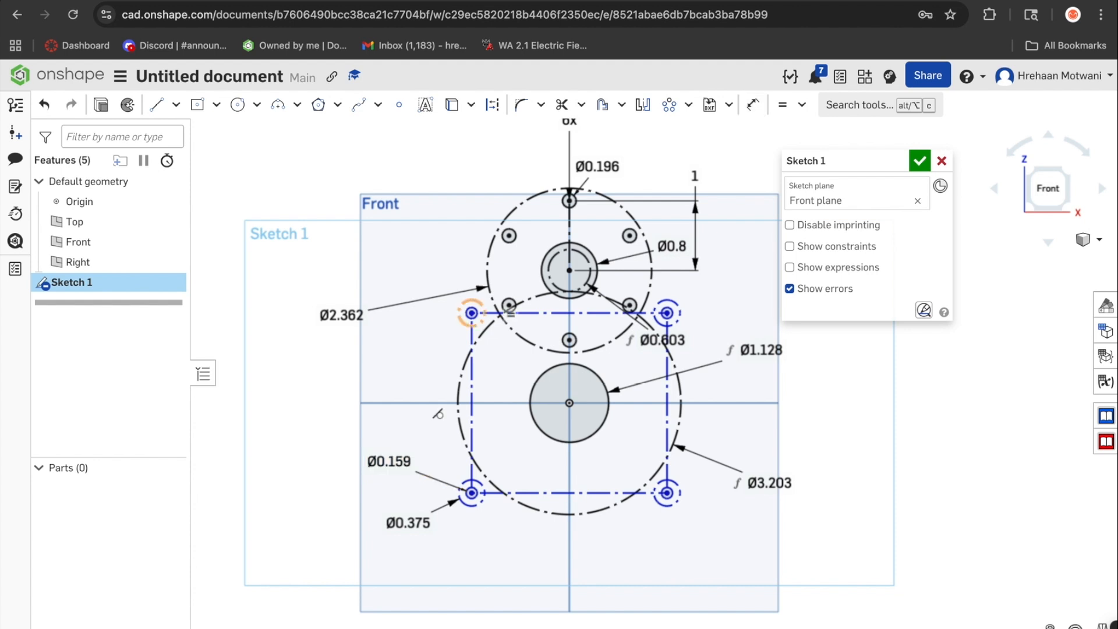
Dimension the gap between the upper-left outer corner circle and the large gear construction circle as 0.1 in.
key("d")
key("d")
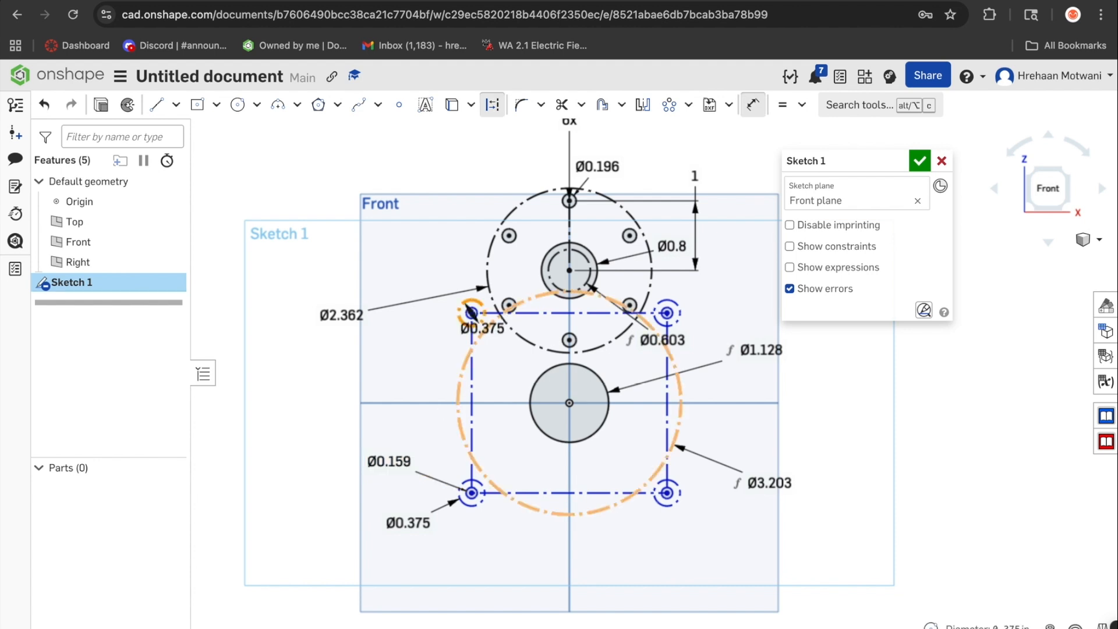
left_click(483, 334)
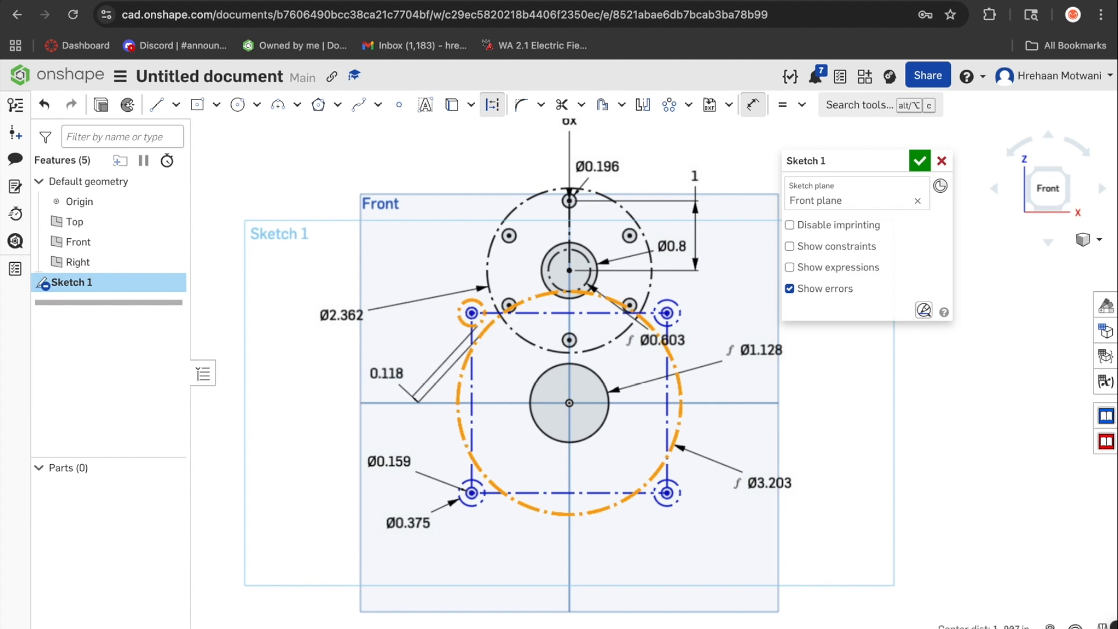
left_click(387, 376)
type("0.1")
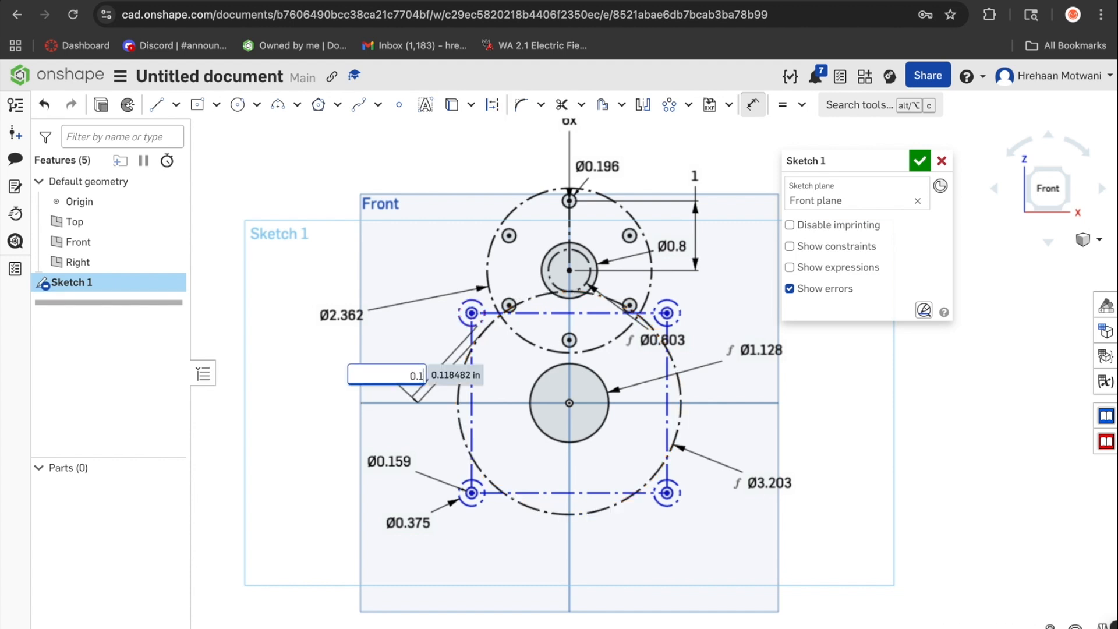
key("Return")
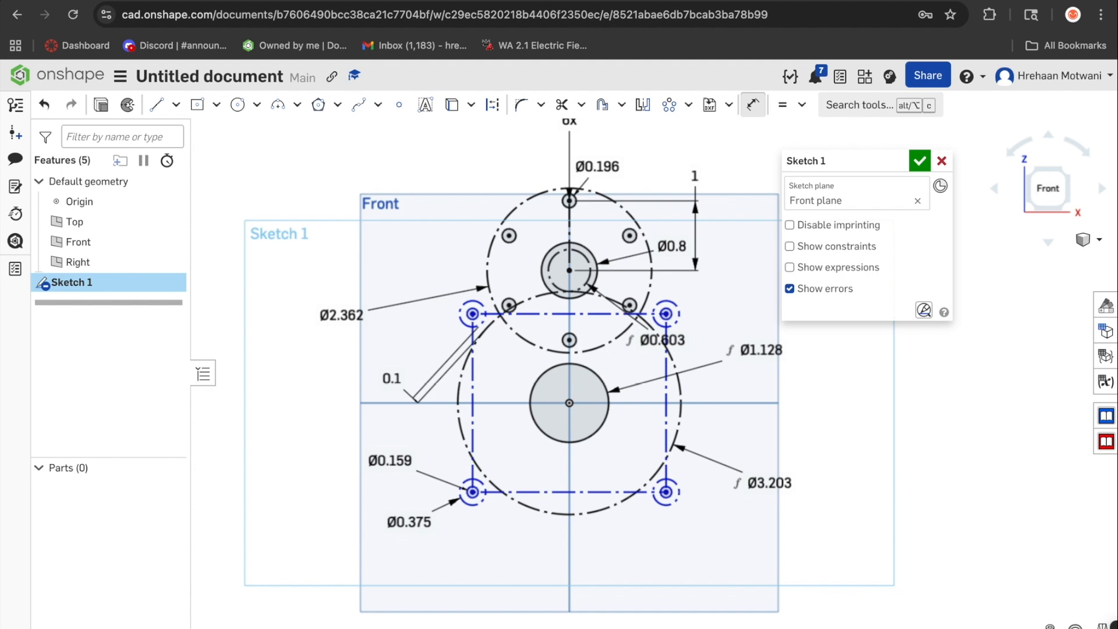
Draw the left outline lines: one from the motor circle to the upper-left corner circle, another down to the lower-left corner circle.
key("l")
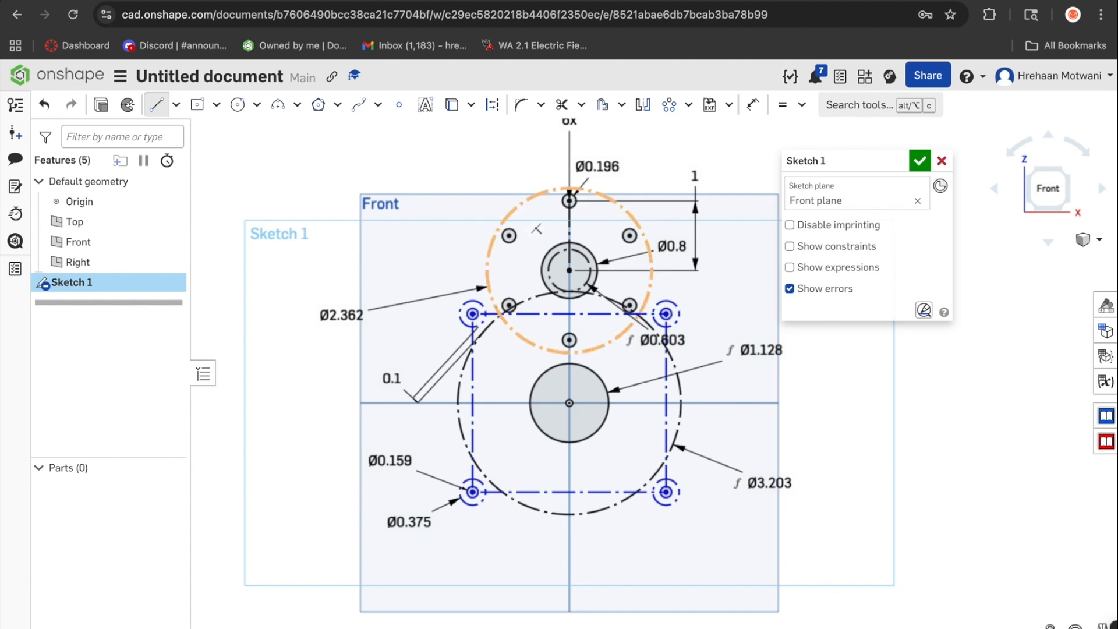
left_click(511, 213)
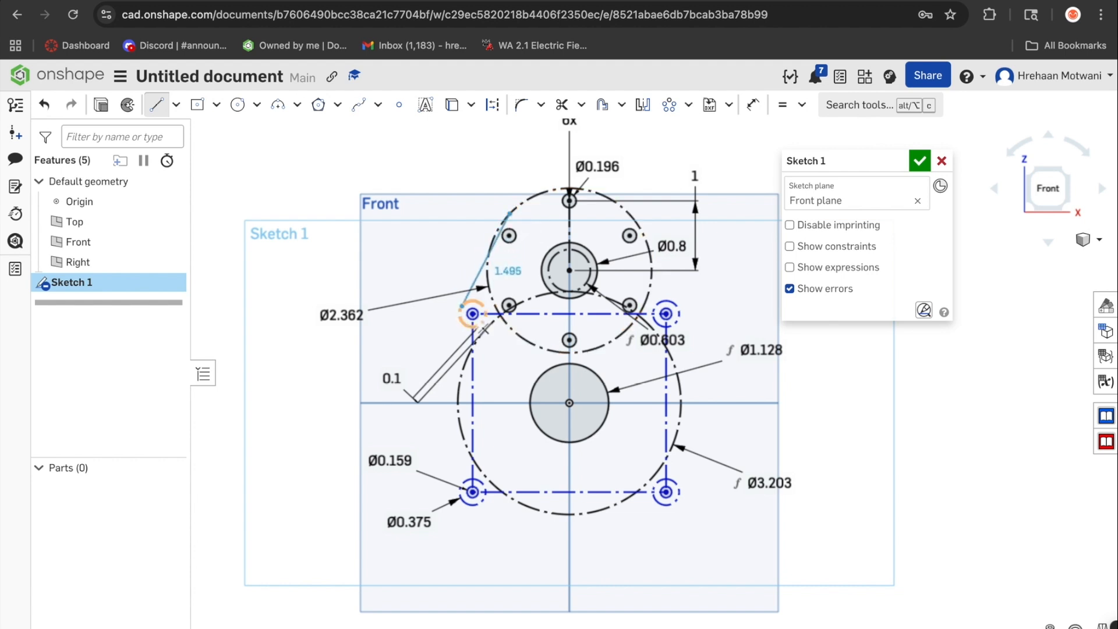
left_click(462, 307)
key("Escape")
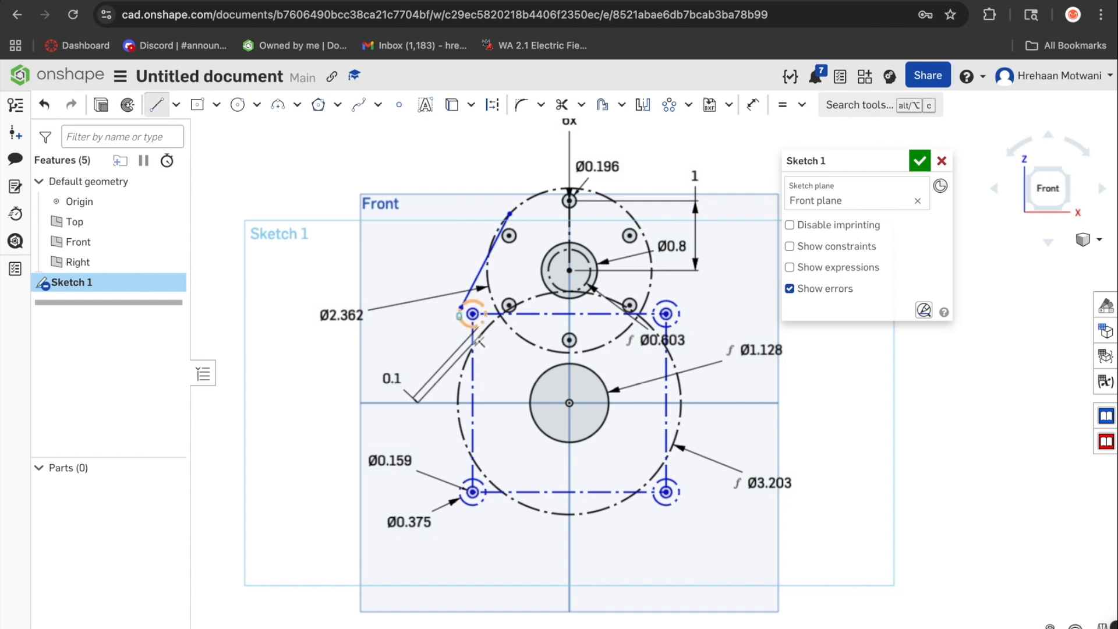
left_click(460, 316)
left_click(460, 495)
key("Escape")
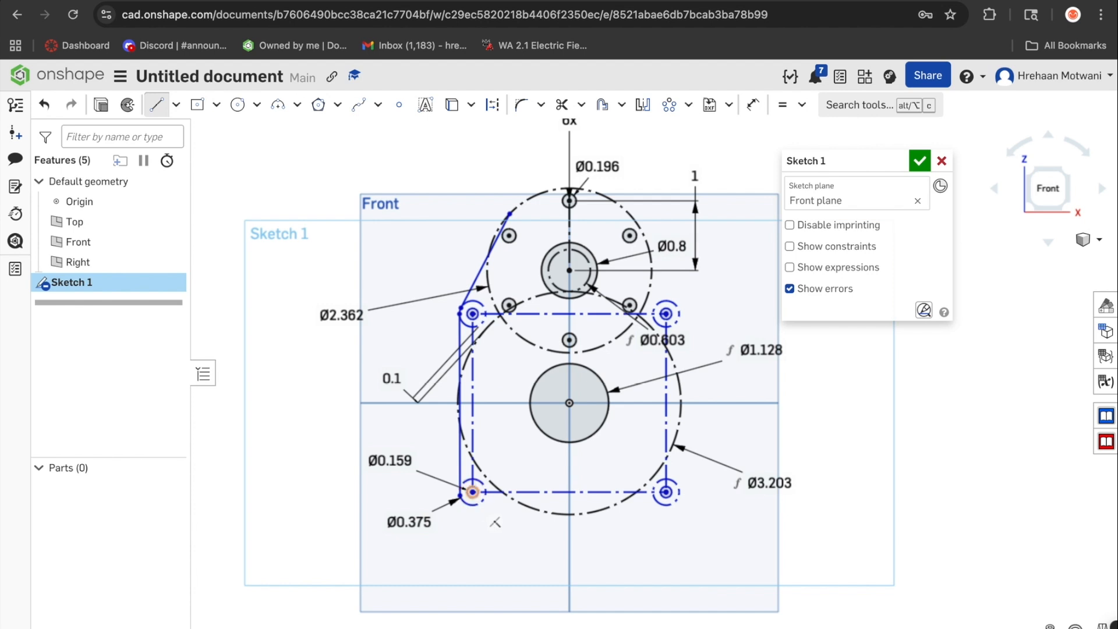
Draw the bottom and right outline lines along the corner circles, plus a slanted line from the upper-right corner circle to the motor circle.
left_click(470, 505)
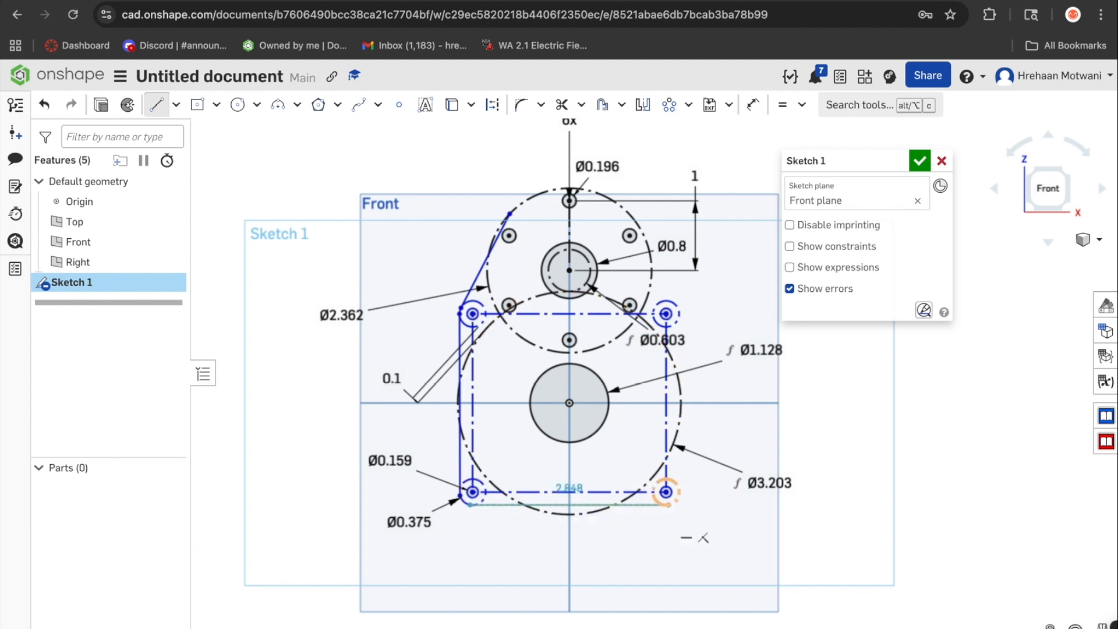
left_click(668, 505)
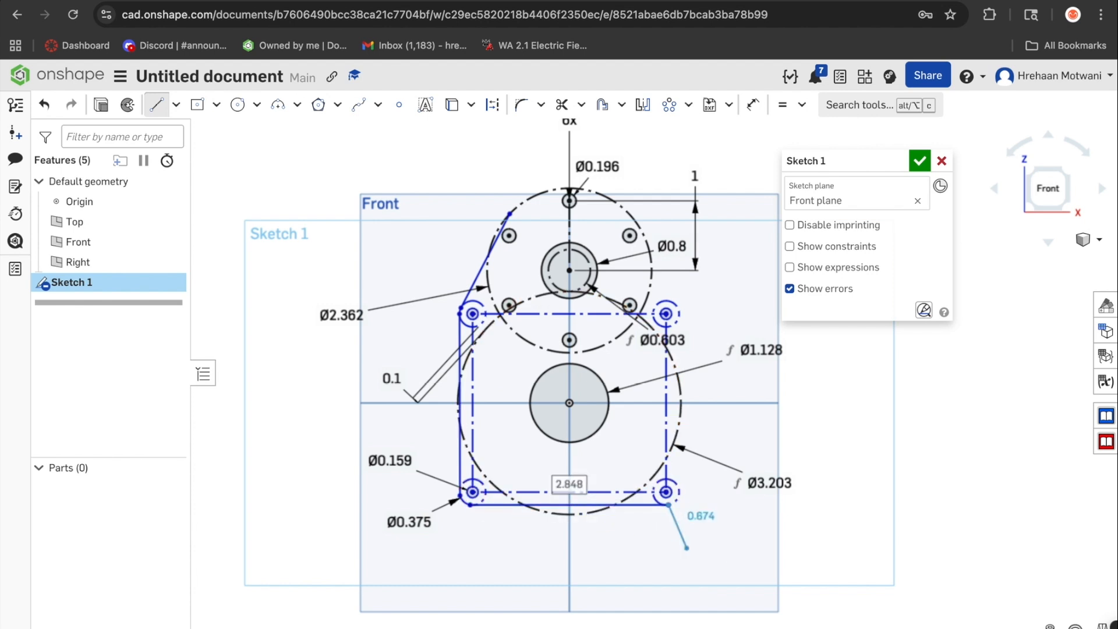
left_click(680, 495)
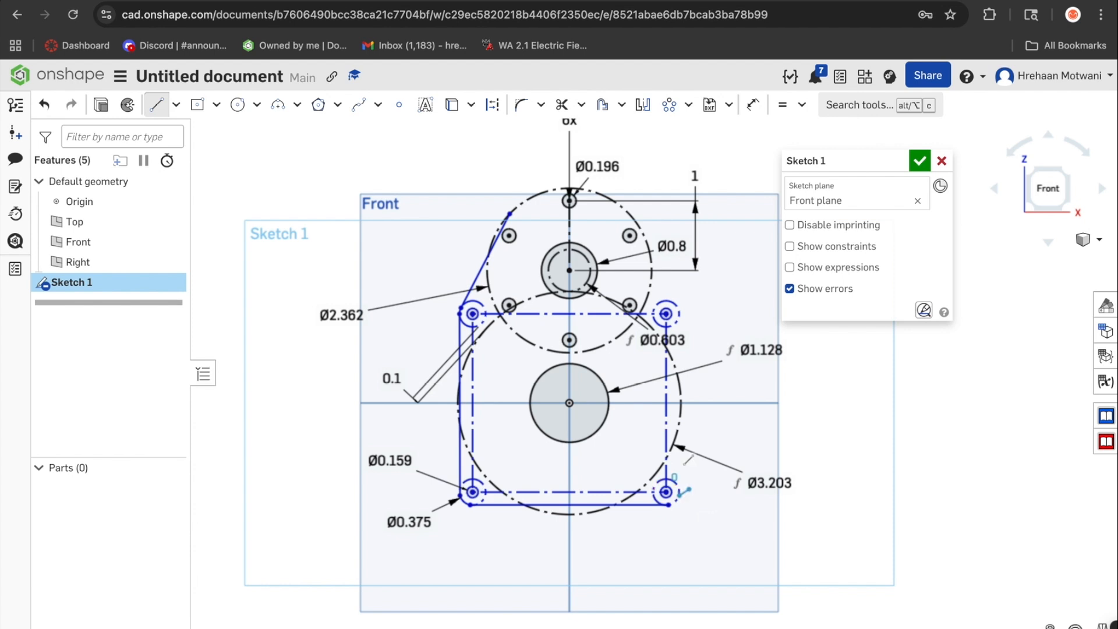
left_click(679, 313)
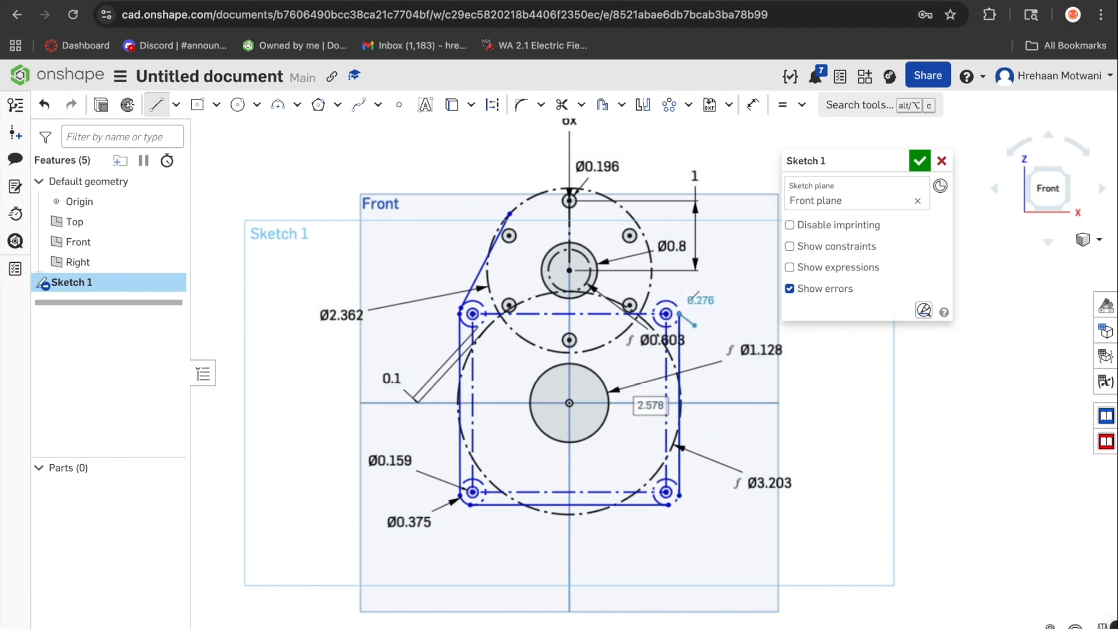
left_click(678, 303)
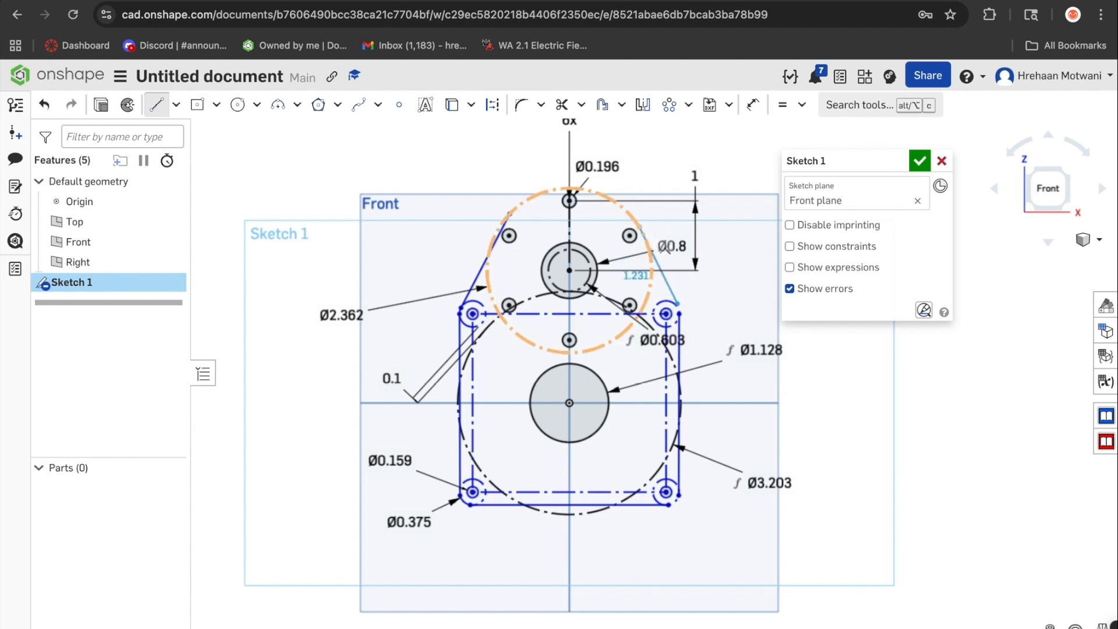
left_click(639, 226)
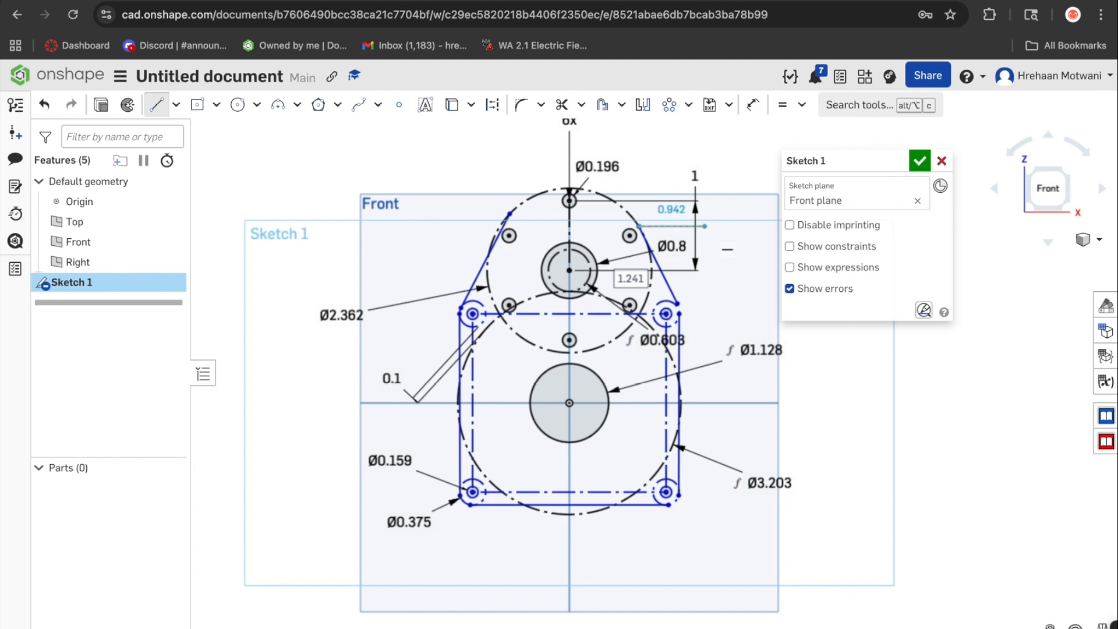
Make both slanted outline lines tangent to the 2.362 in motor construction circle.
key("t")
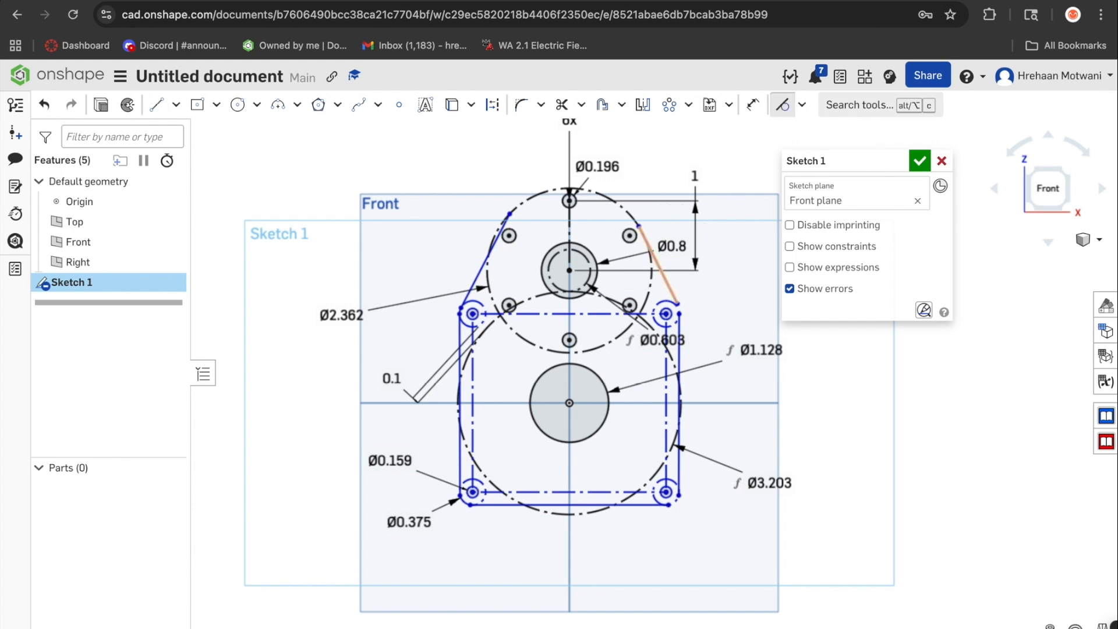
left_click(648, 245)
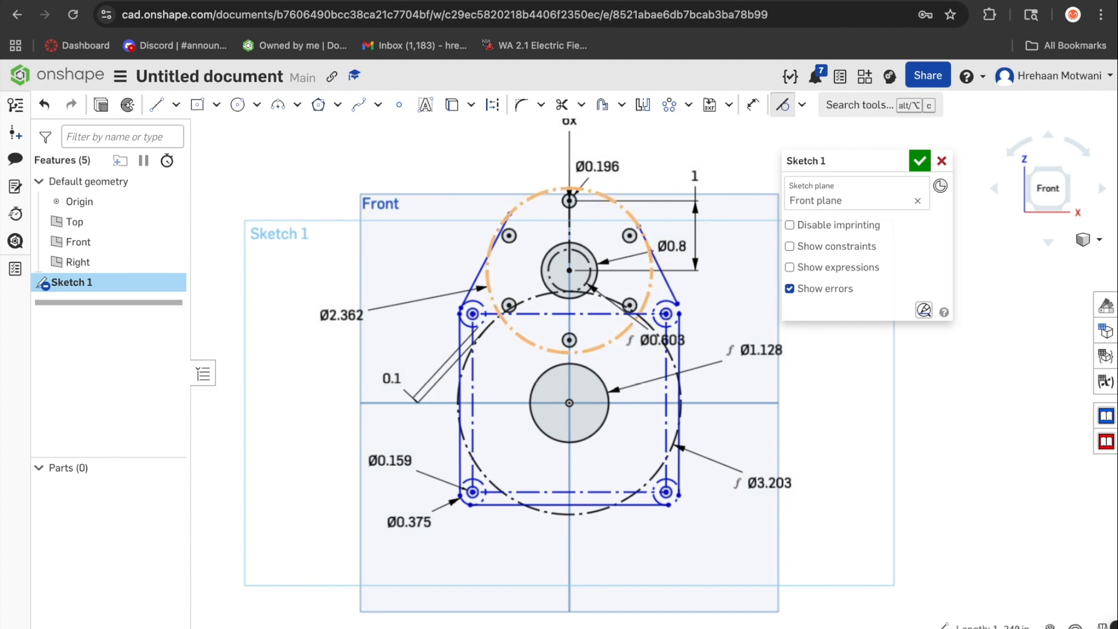
left_click(488, 284)
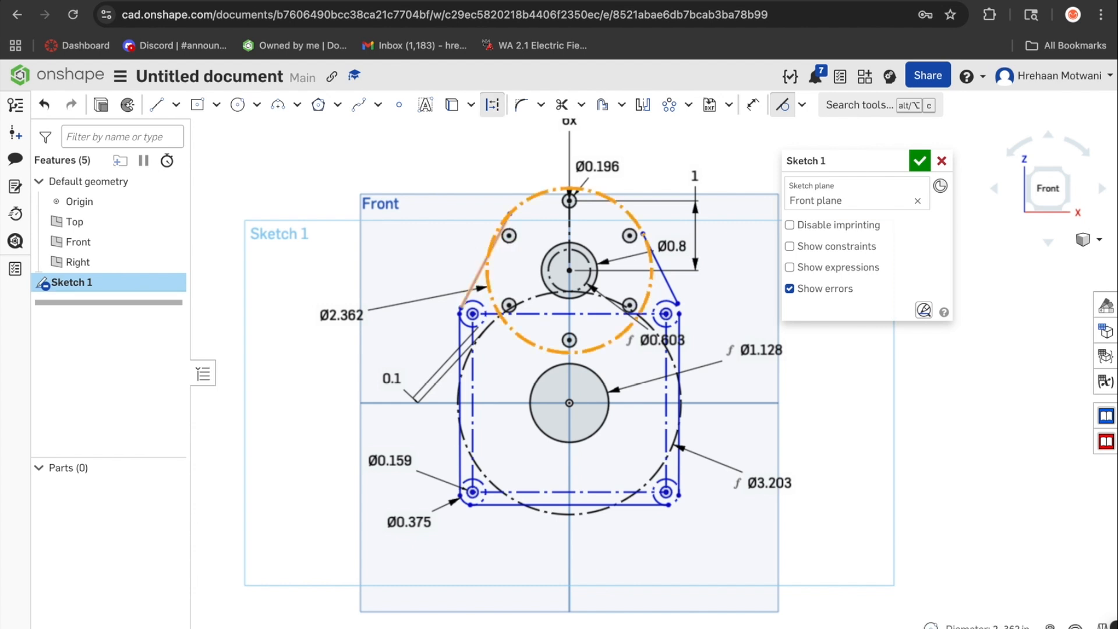
left_click(479, 271)
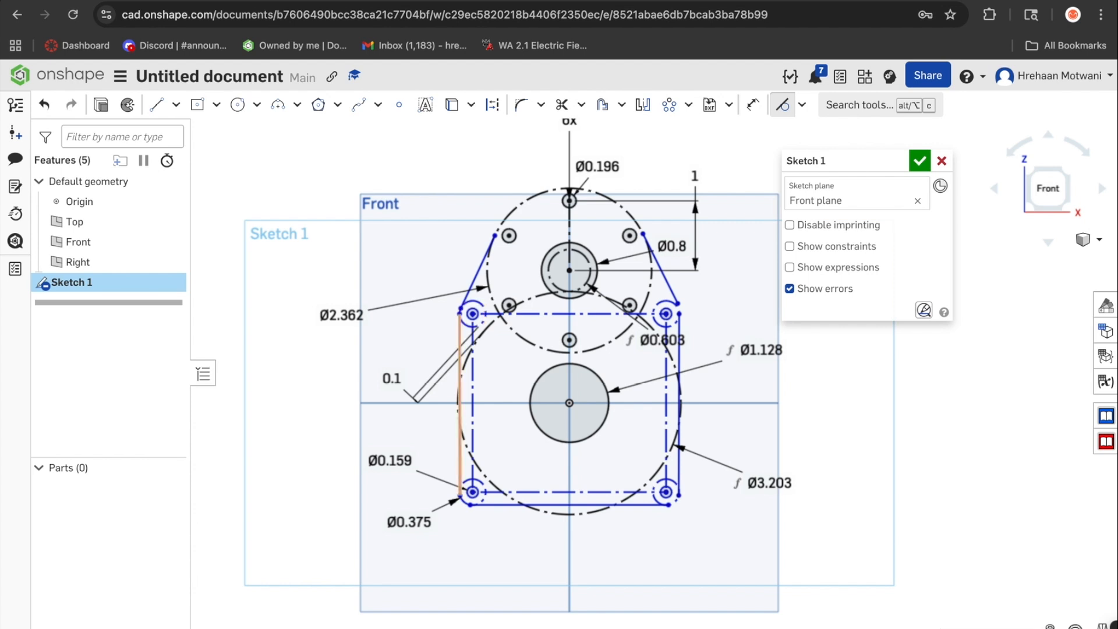
Make the left and bottom outline lines tangent to the outer construction circle at the lower-left corner.
left_click(460, 456)
left_click(464, 502)
left_click(493, 505)
left_click(464, 502)
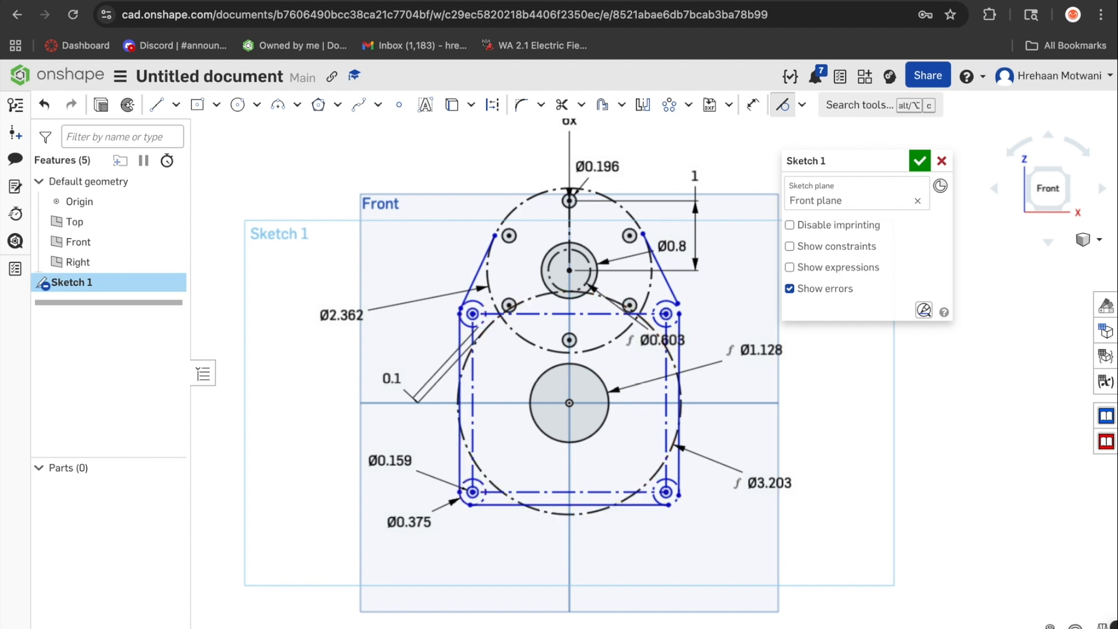
Apply Tangent constraints between the bottom and right outline lines and the outer construction circles at the two right-hand corners.
left_click(631, 505)
left_click(659, 503)
left_click(680, 469)
left_click(666, 492)
left_click(679, 349)
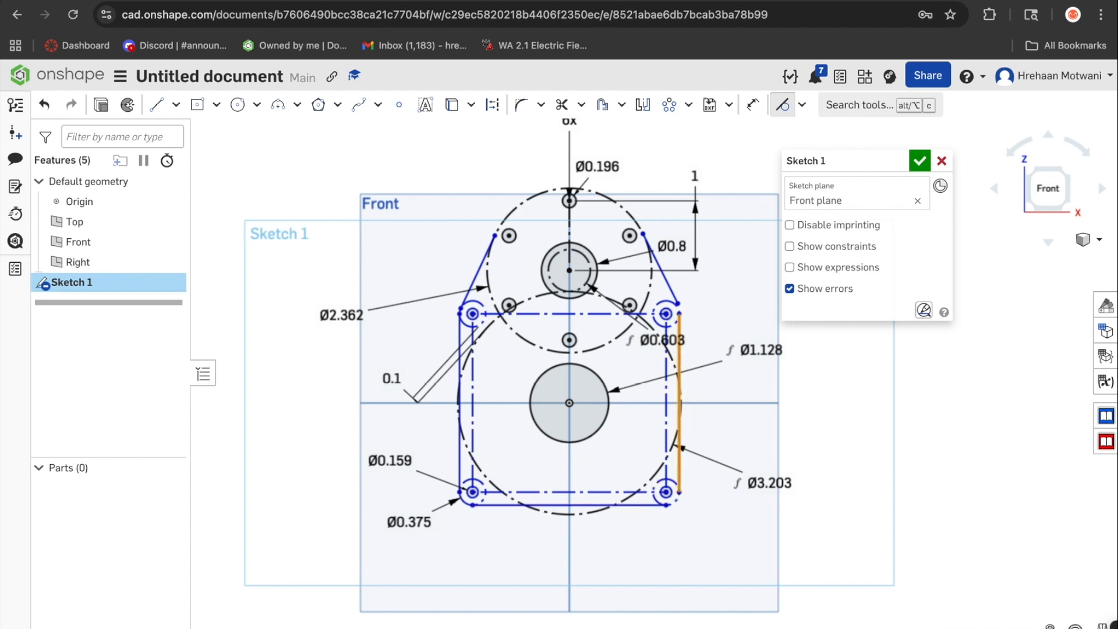
left_click(673, 303)
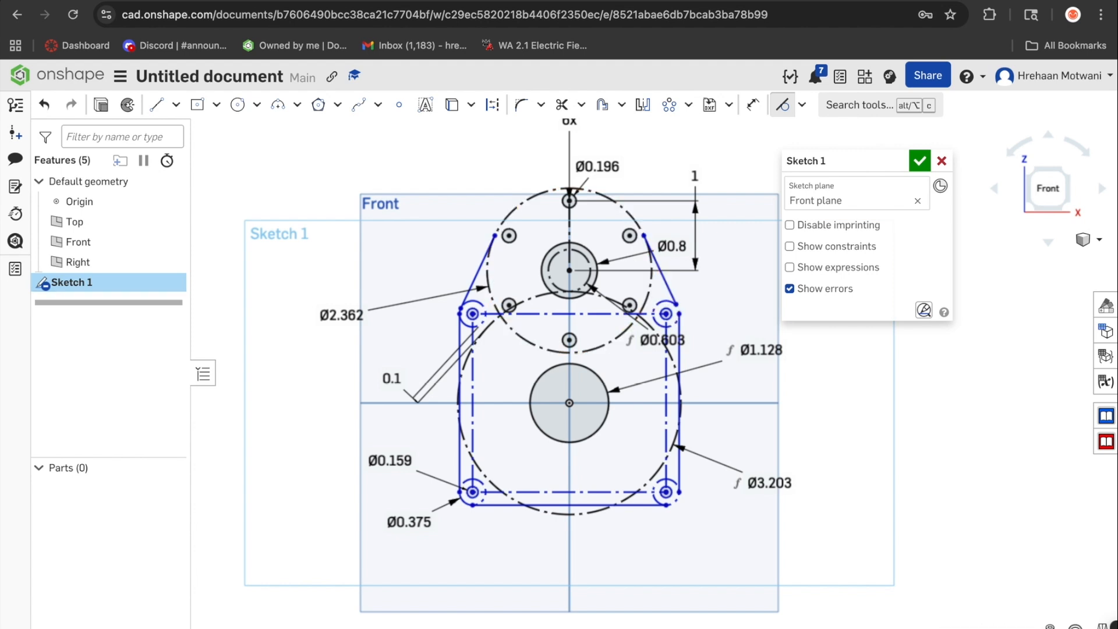
Draw an arc joining the upper ends of the slanted lines and make it coincident with the 2.362 in motor circle.
key("a")
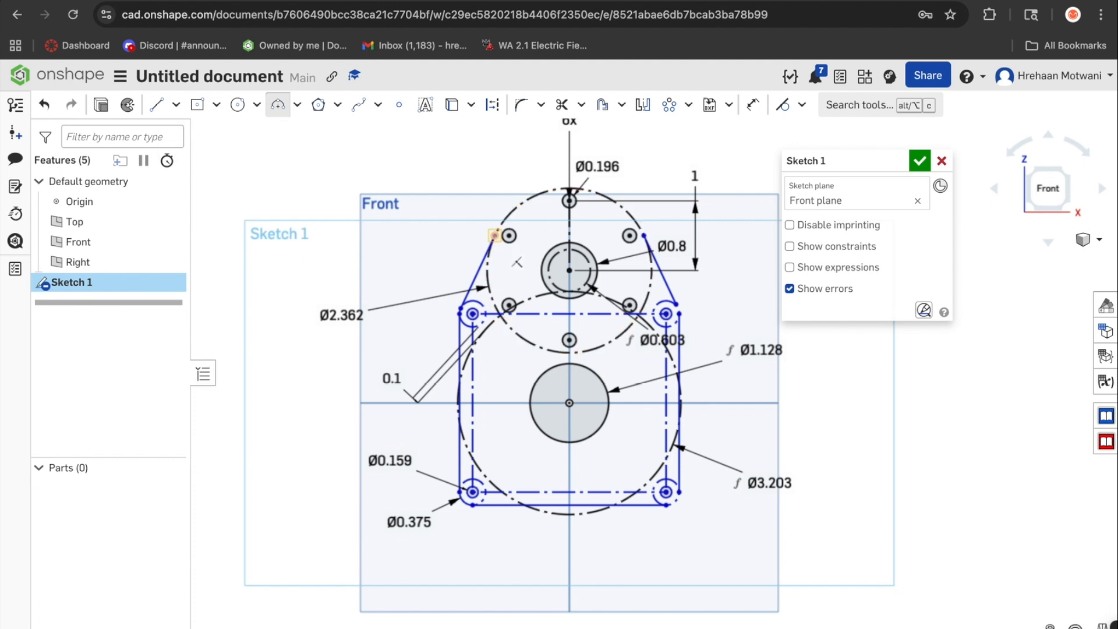
left_click(495, 236)
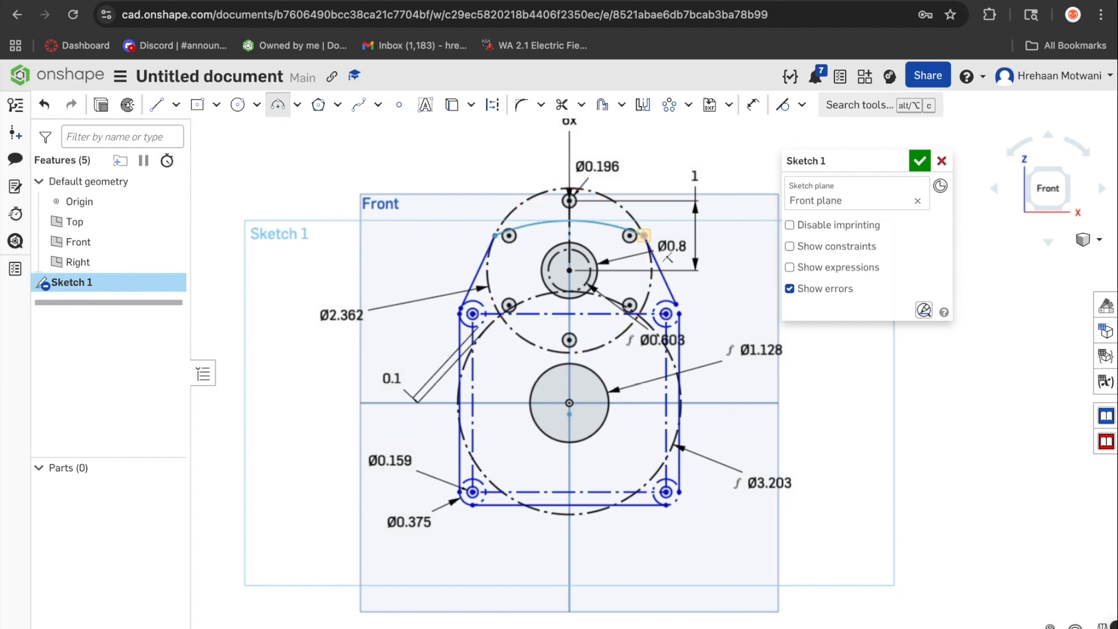
left_click(644, 235)
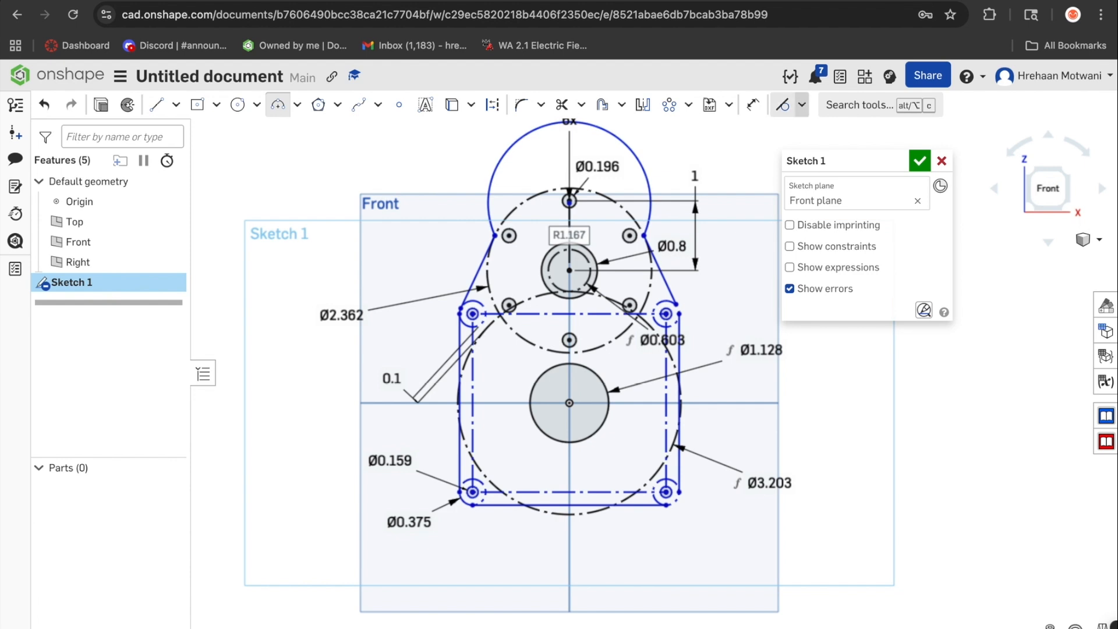
left_click(802, 105)
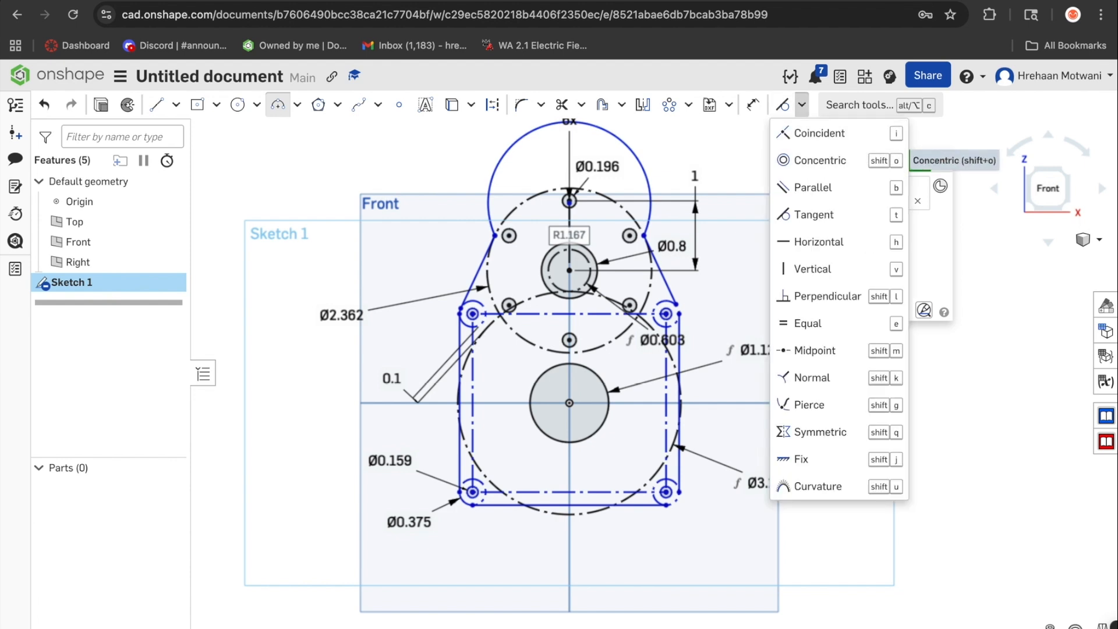
left_click(818, 133)
left_click(630, 148)
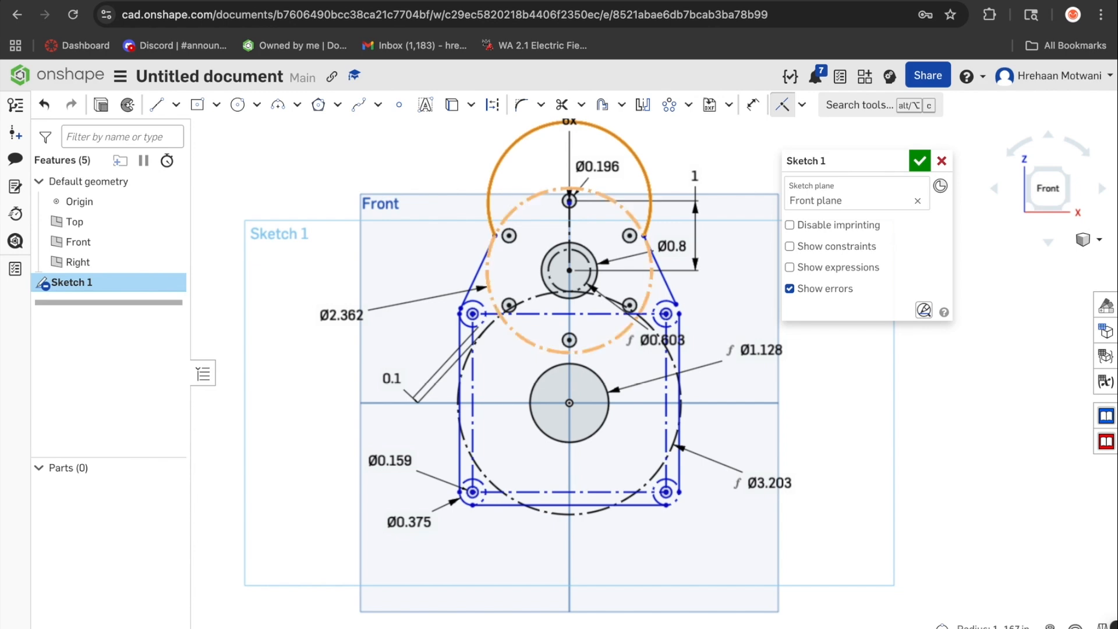
left_click(619, 205)
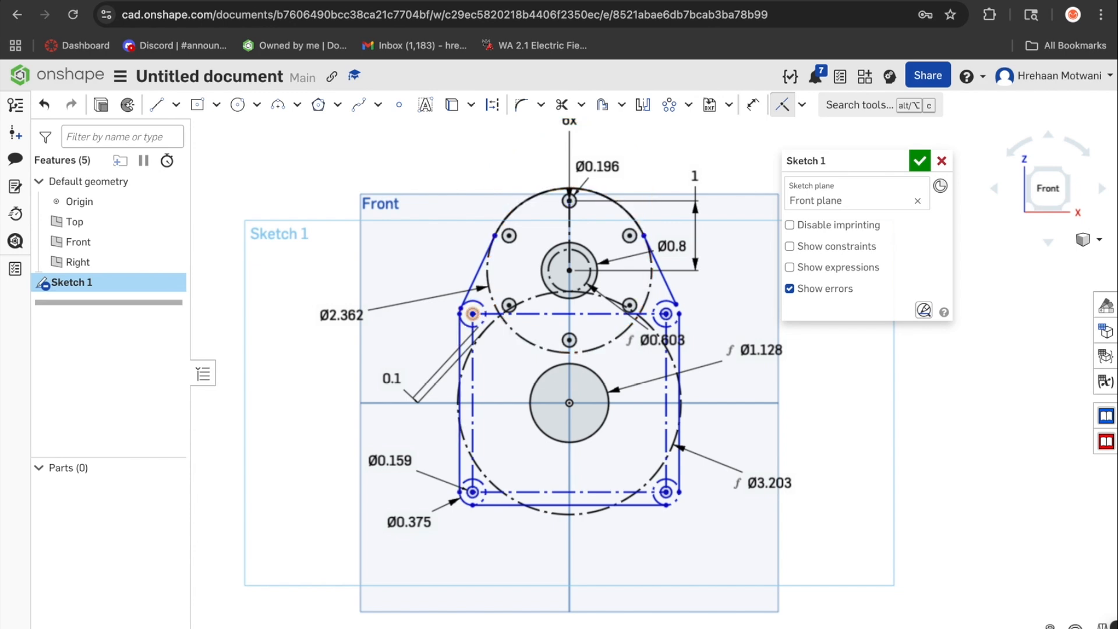
Draw an arc joining the left and slanted outline lines at the upper-left corner and make it coincident with the outer corner circle.
scroll(472, 314, "up", 4)
key("a")
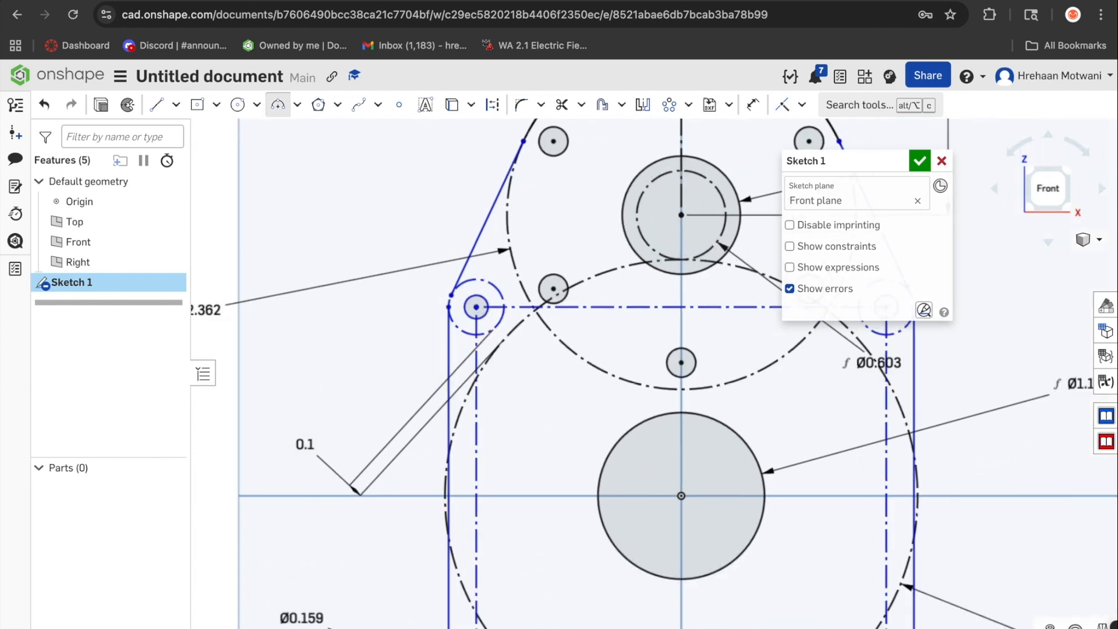
left_click(449, 307)
left_click(451, 295)
left_click(447, 324)
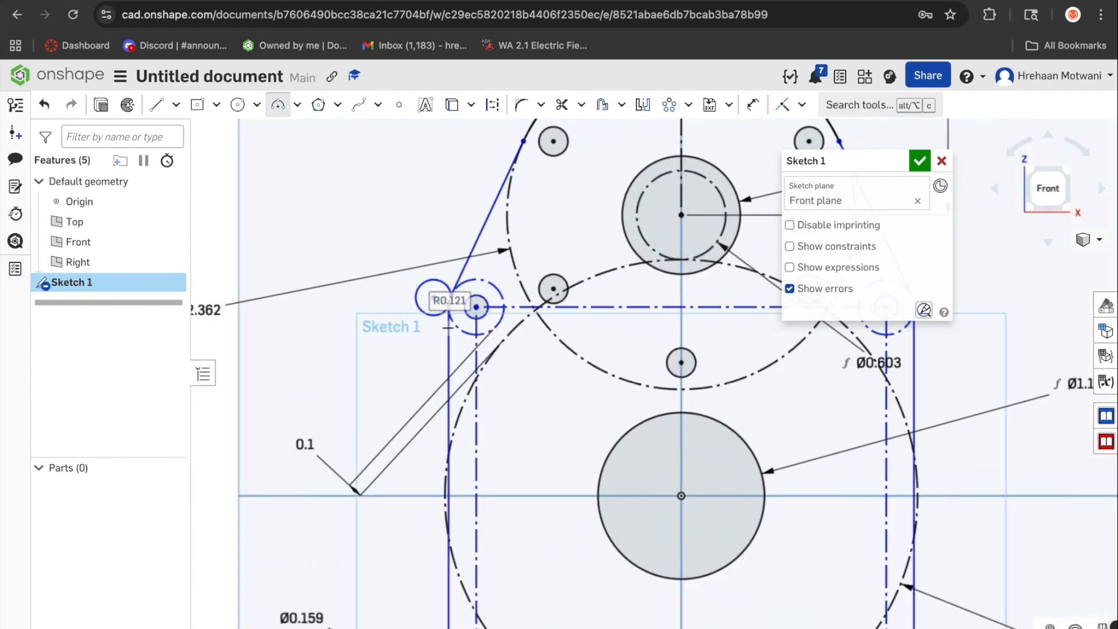
key("d")
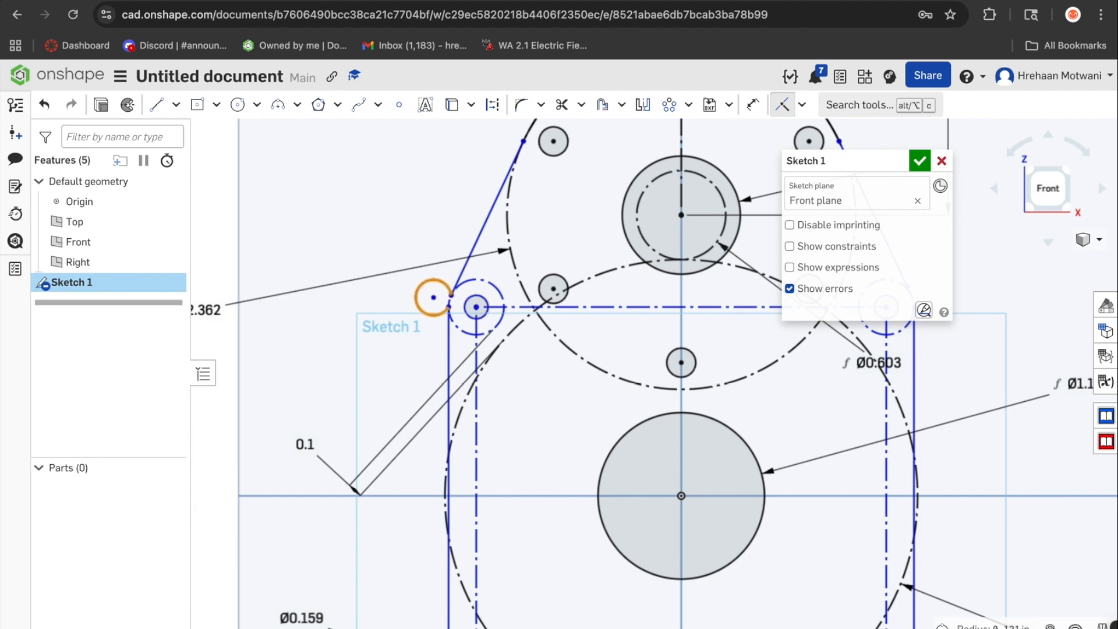
Draw an arc joining the left and bottom outline lines at the lower-left corner and make it coincident with the 0.375 in circle.
scroll(427, 385, "down", 2)
scroll(419, 378, "down", 3)
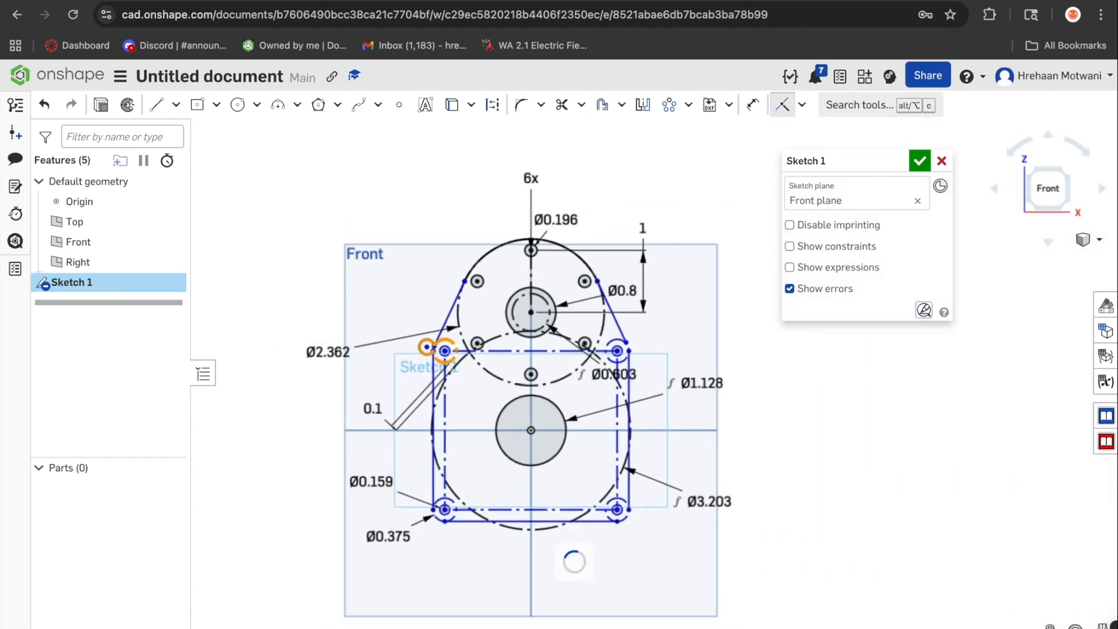
scroll(469, 506, "up", 5)
key("a")
left_click(433, 398)
left_click(475, 443)
left_click(471, 436)
left_click(381, 488)
key("i")
left_click(381, 488)
left_click(445, 426)
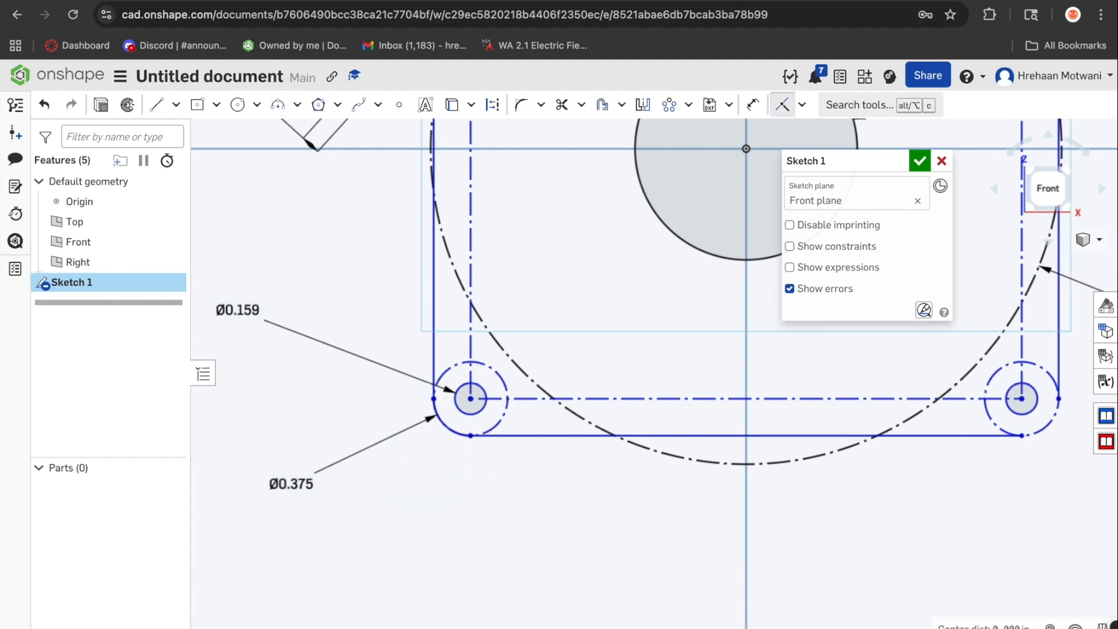
Draw an arc joining the bottom and right outline lines at the lower-right corner and make it coincident with the outer corner circle.
scroll(556, 514, "down", 3)
key("a")
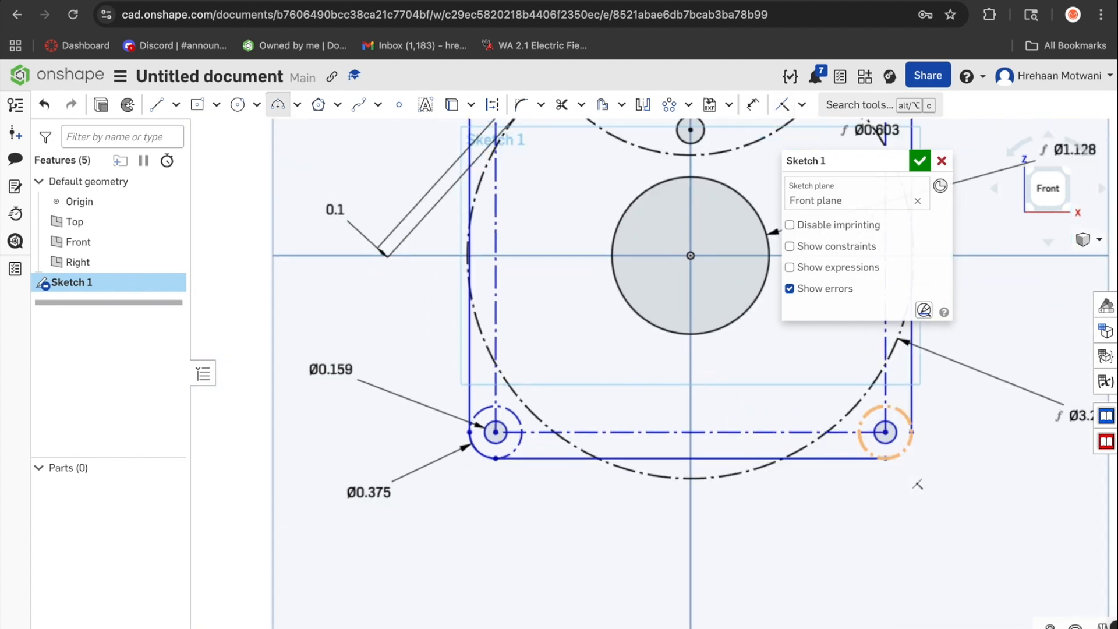
left_click(885, 458)
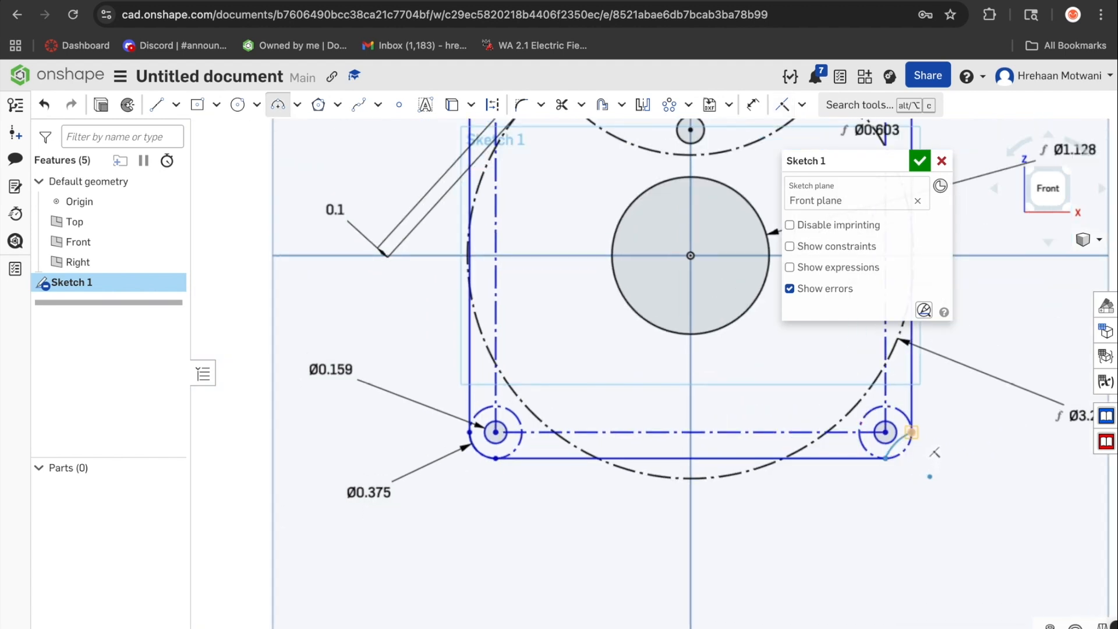
left_click(924, 465)
key("Escape")
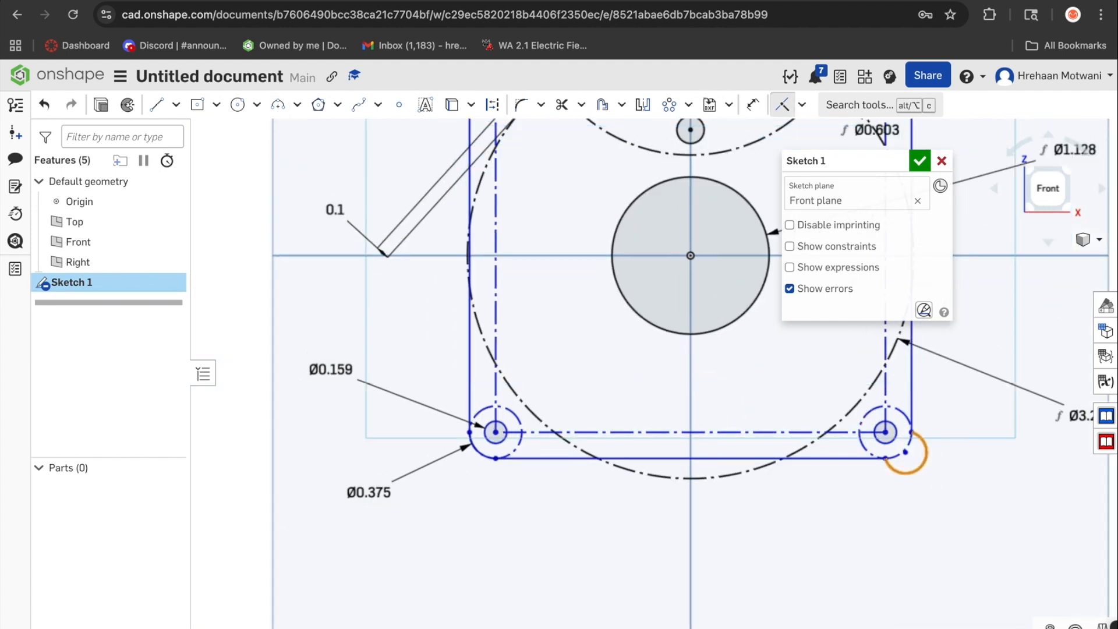
scroll(873, 500, "down", 10)
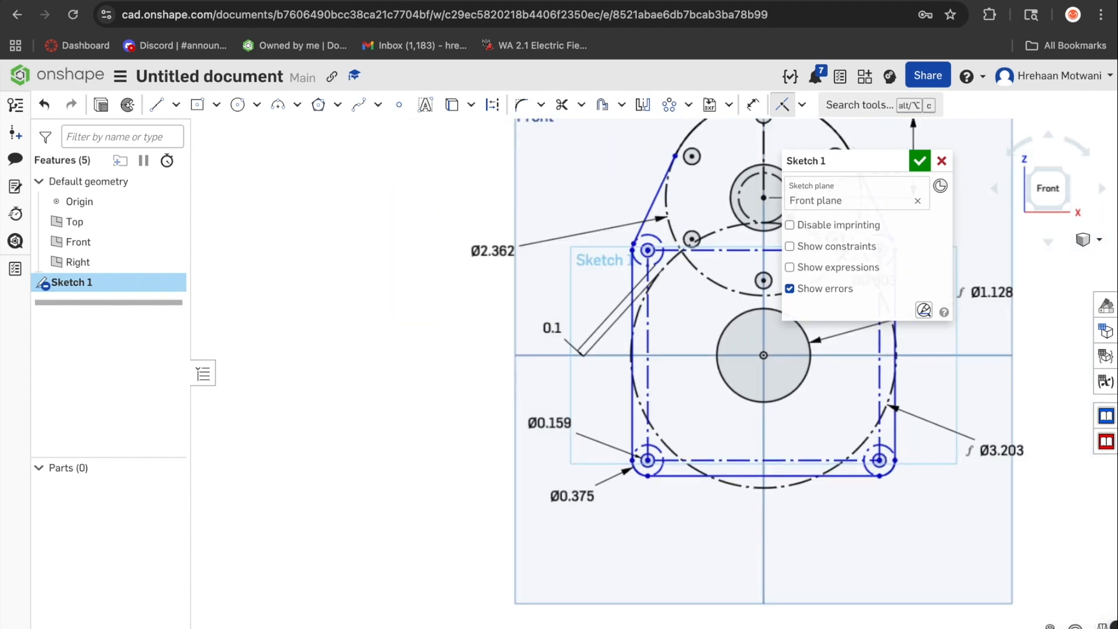
Draw an arc joining the right and slanted outline lines at the upper-right corner and make it coincident with the outer corner circle.
scroll(880, 408, "up", 10)
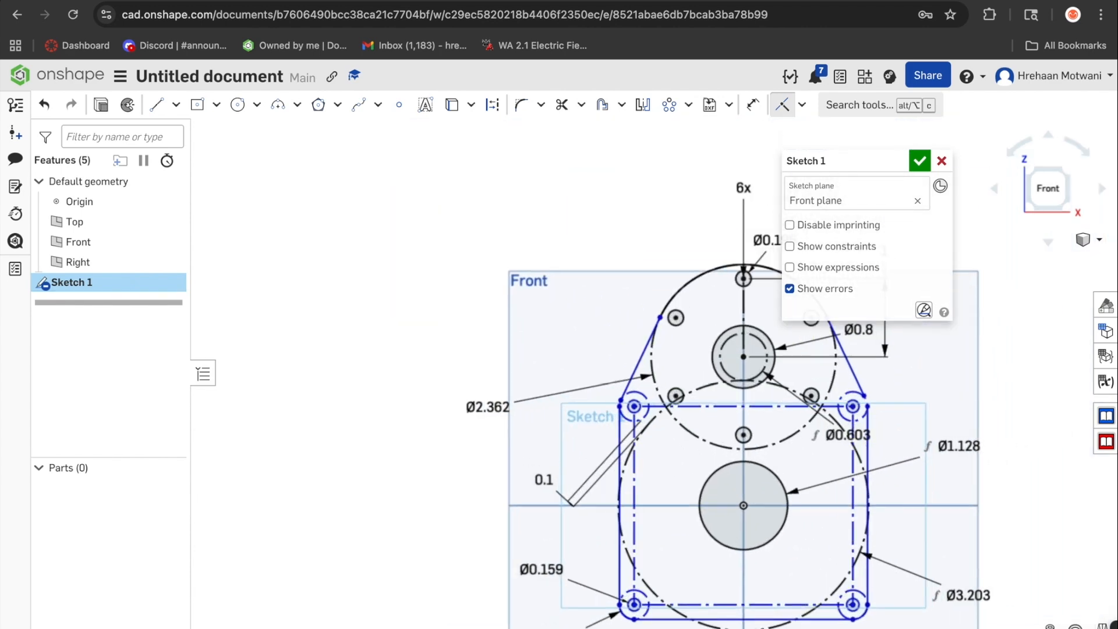
key("a")
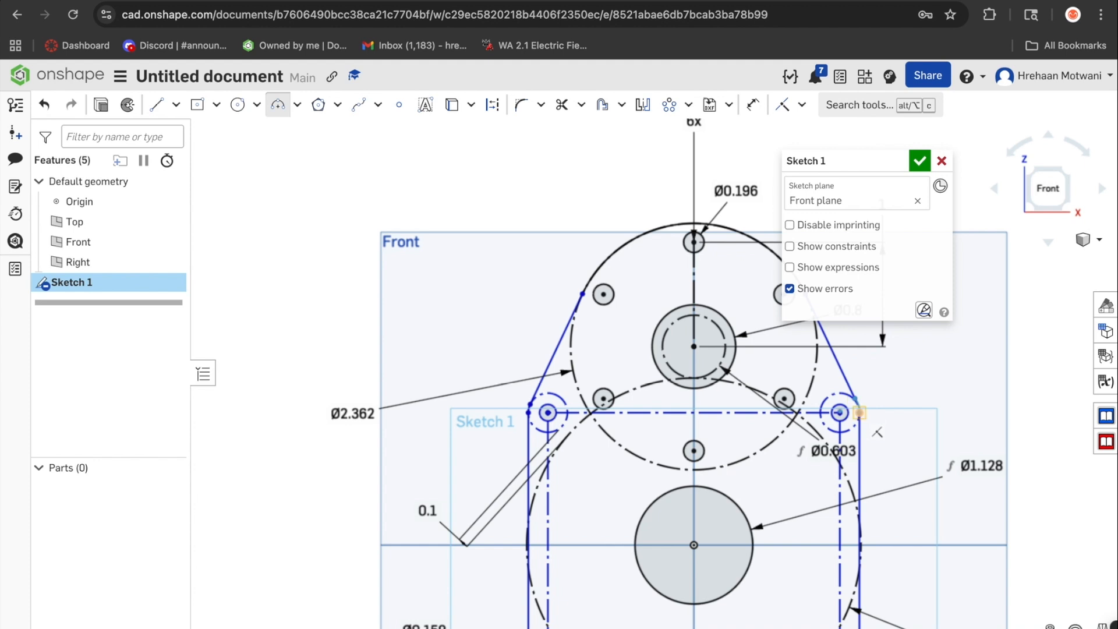
left_click(860, 401)
left_click(878, 407)
key("i")
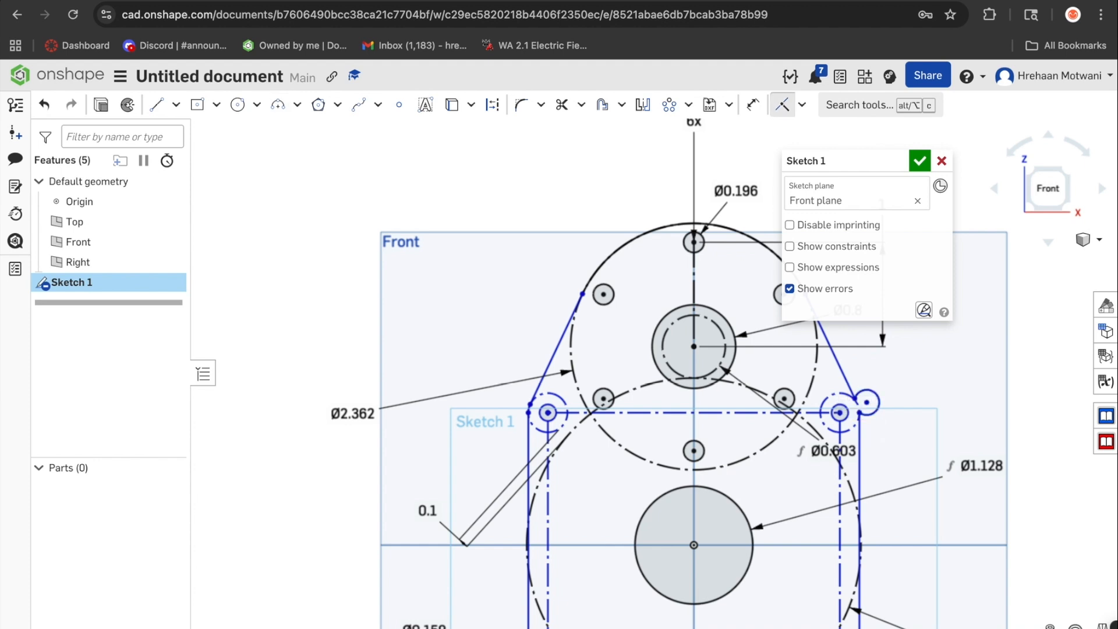
left_click(877, 407)
left_click(853, 427)
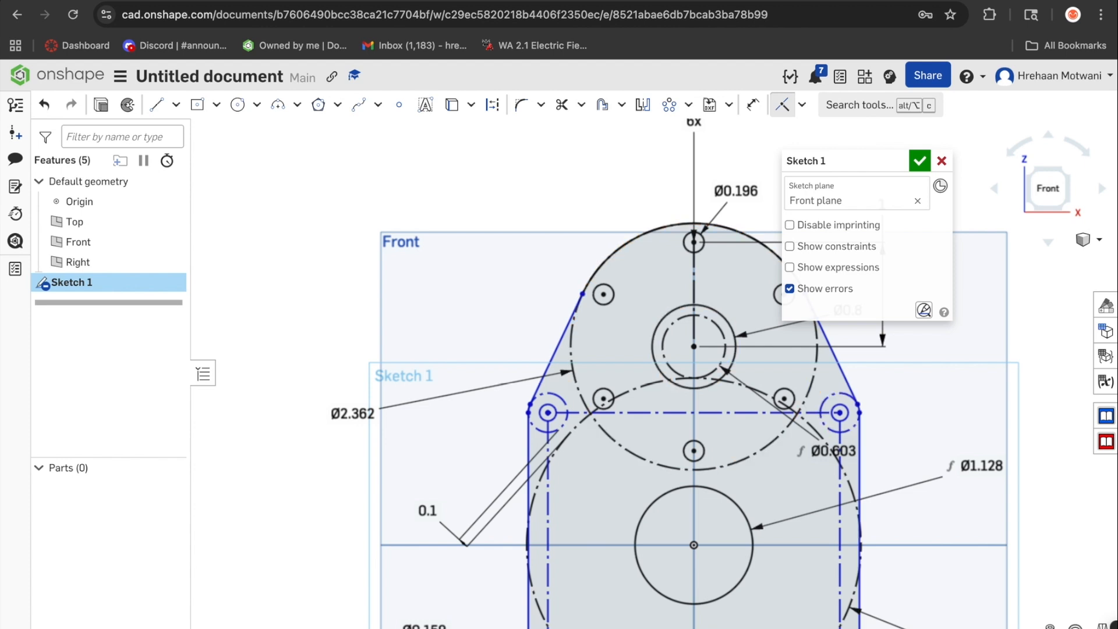
Extrude the plate sketch as a new solid with a blind depth of 0.25 in.
left_click_drag(847, 161, 956, 169)
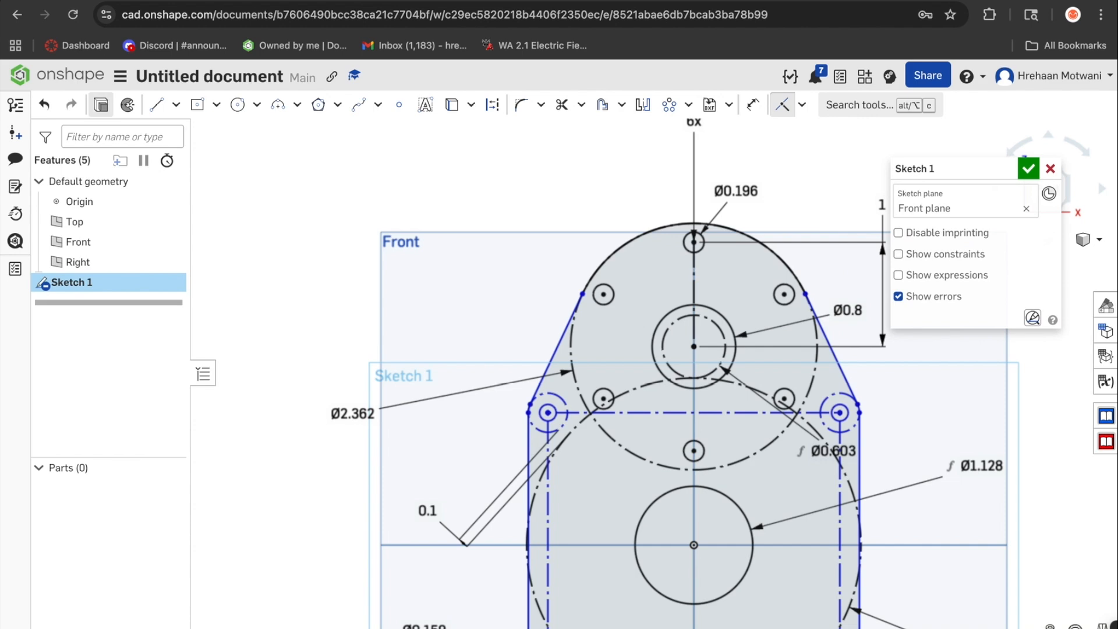
left_click(101, 105)
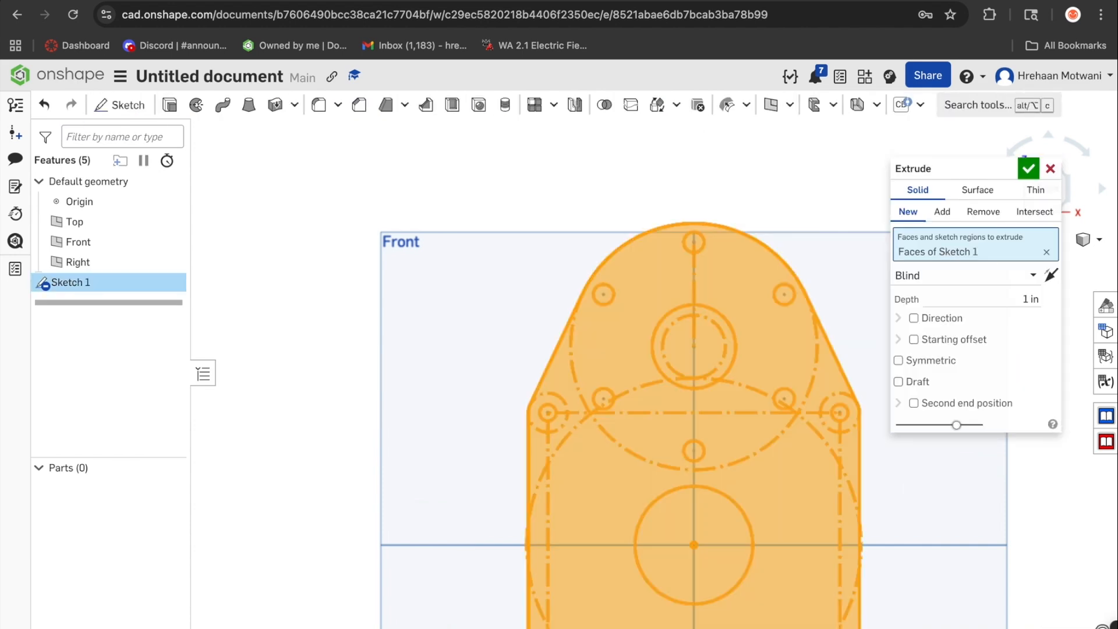
mouse_move(695, 460)
right_mouse_down()
mouse_move(697, 421)
mouse_move(684, 453)
mouse_move(690, 442)
right_mouse_up()
scroll(420, 283, "down", 4)
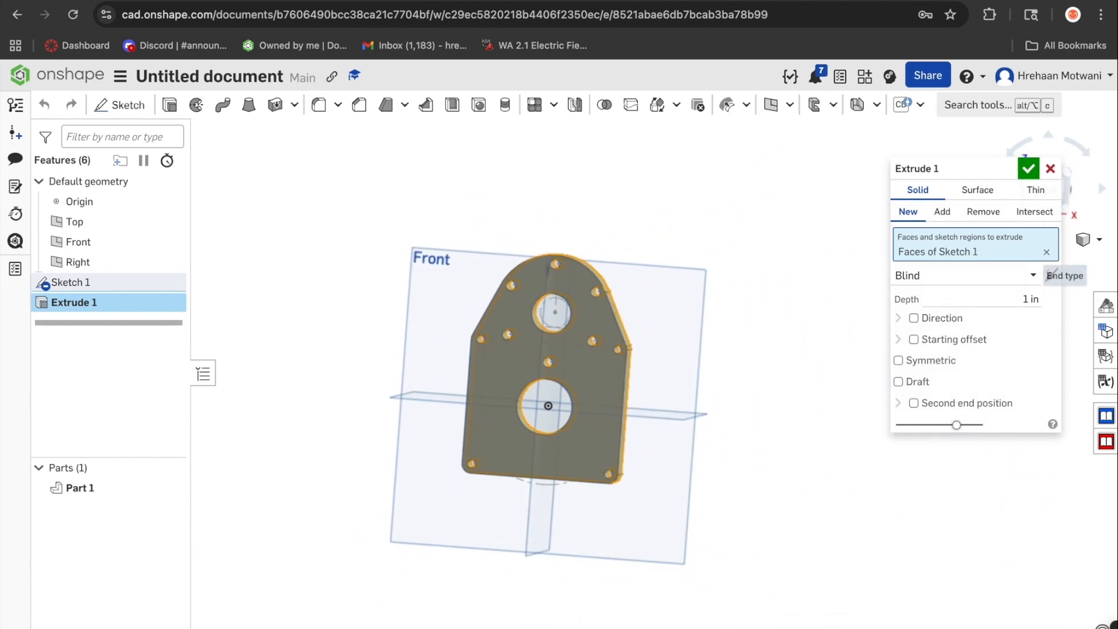
left_click(1002, 298)
type("0.25")
key("Return")
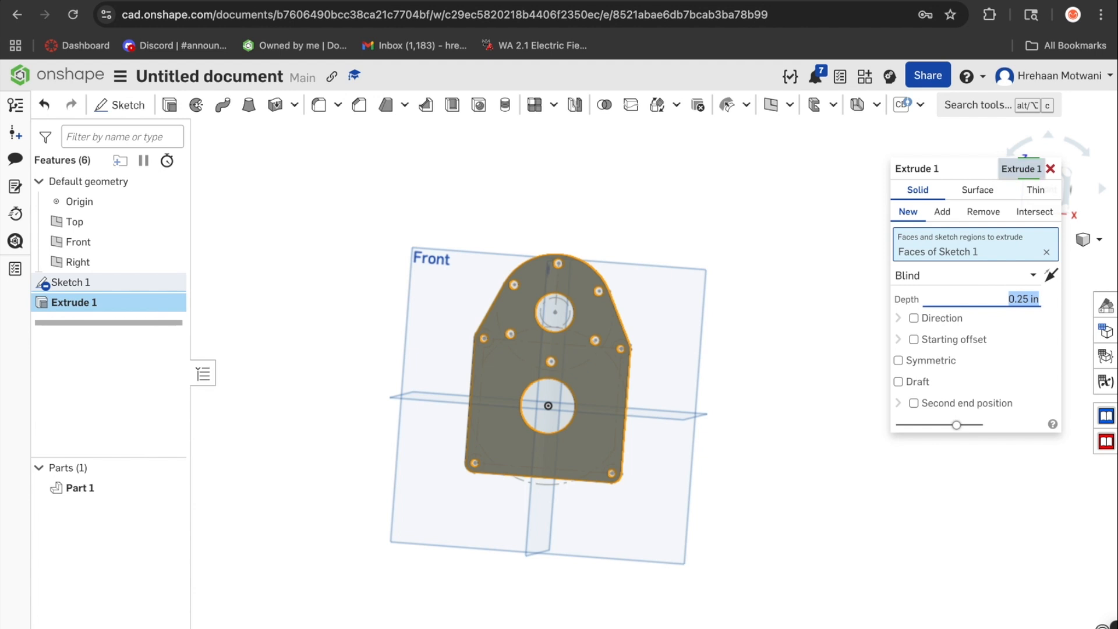
Rename the extrude feature to "motor plate extrude" and accept it.
left_click(1007, 169)
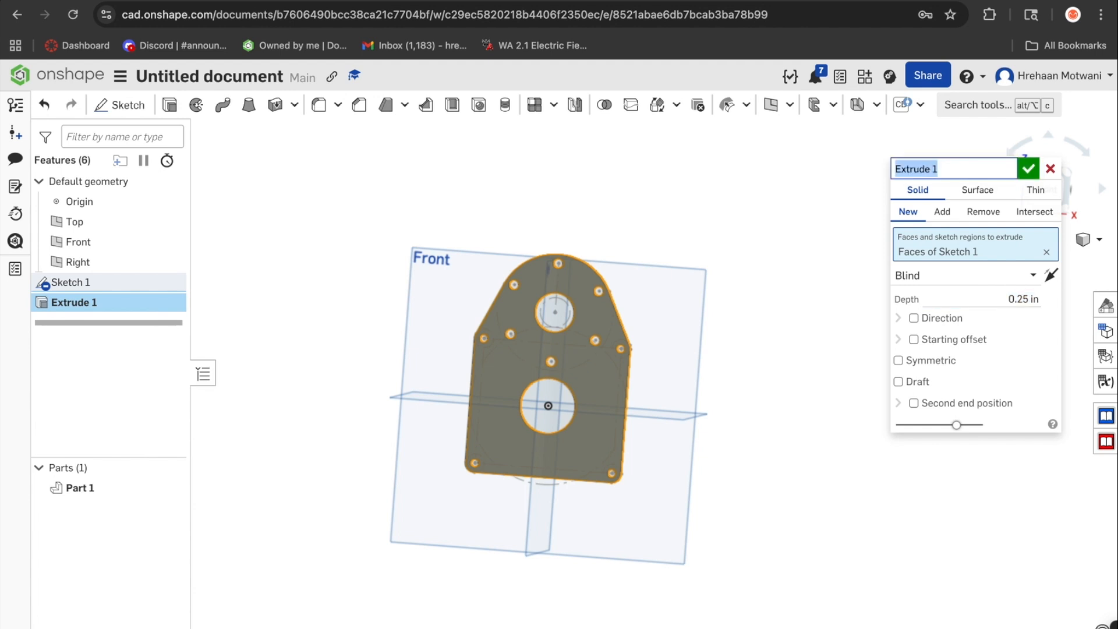
type("moun")
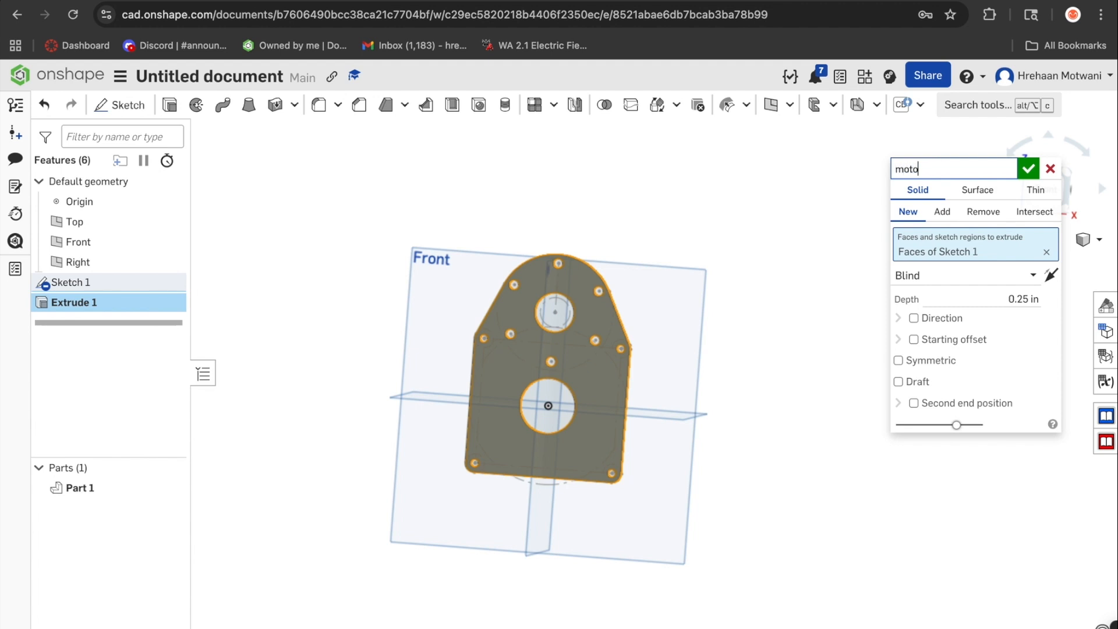
type("plate extrude")
key("Return")
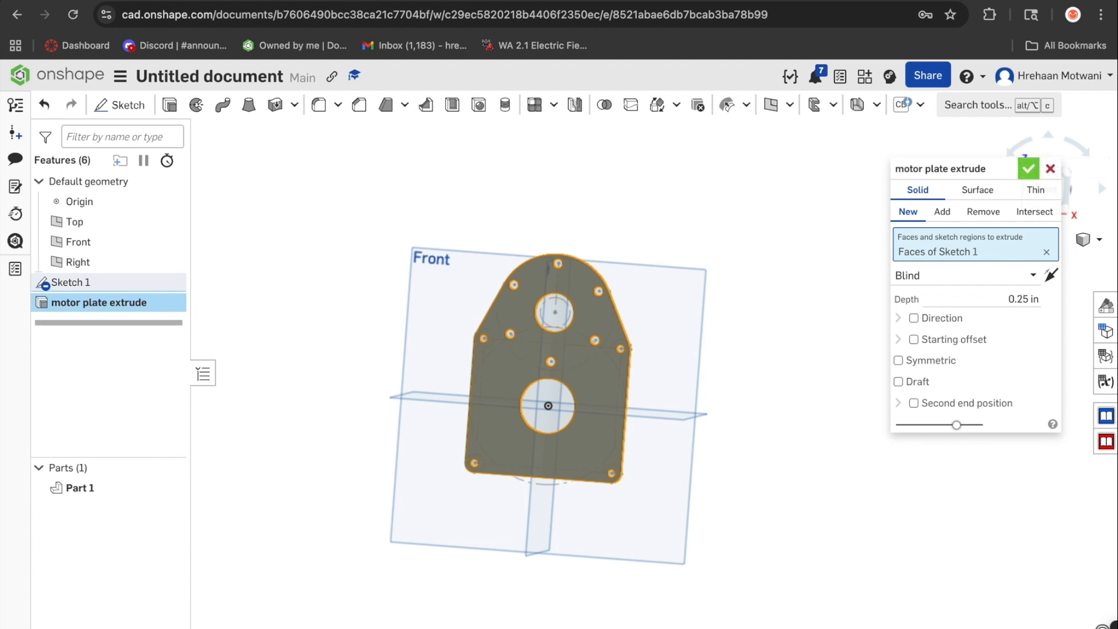
right_click_drag(569, 568, 597, 527)
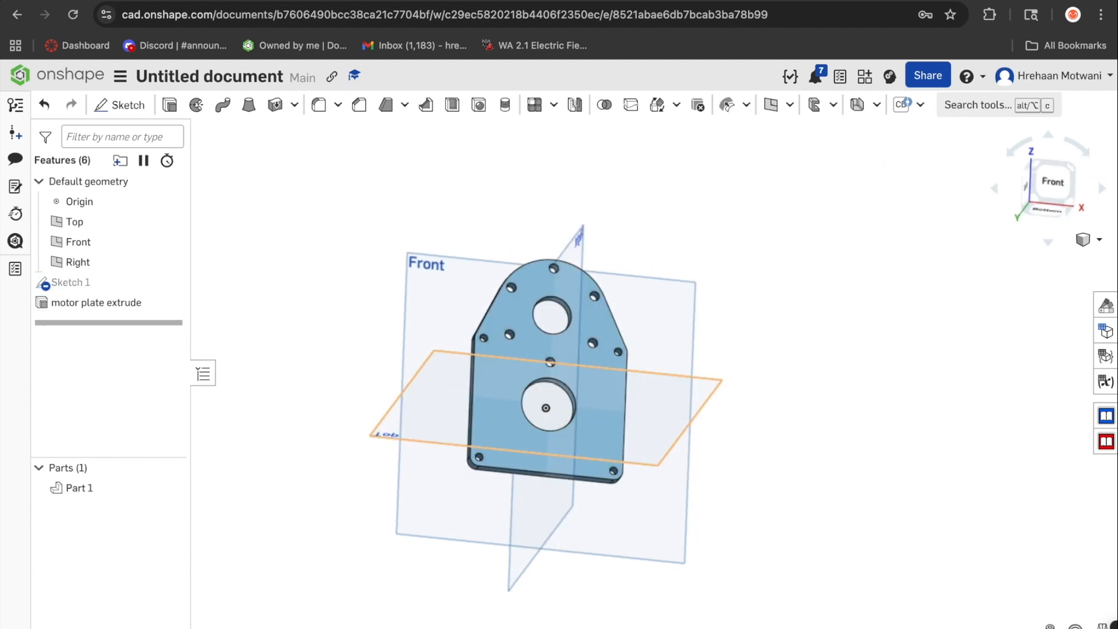
scroll(511, 393, "up", 3)
Rename the plate's sketch feature to "motor plate sketch".
right_click(95, 288)
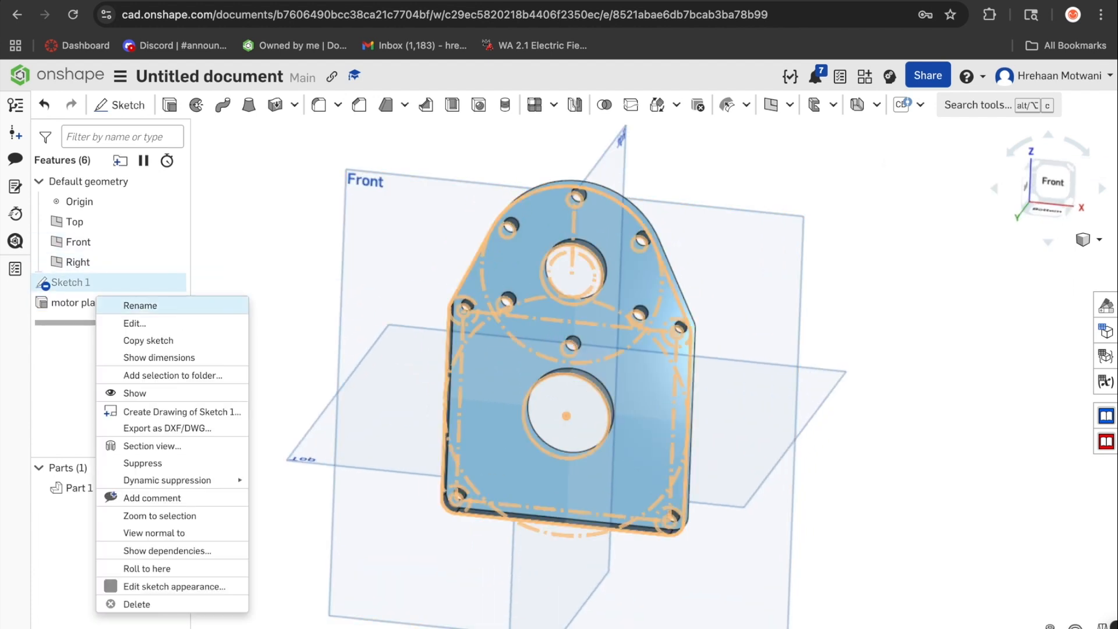
left_click(140, 305)
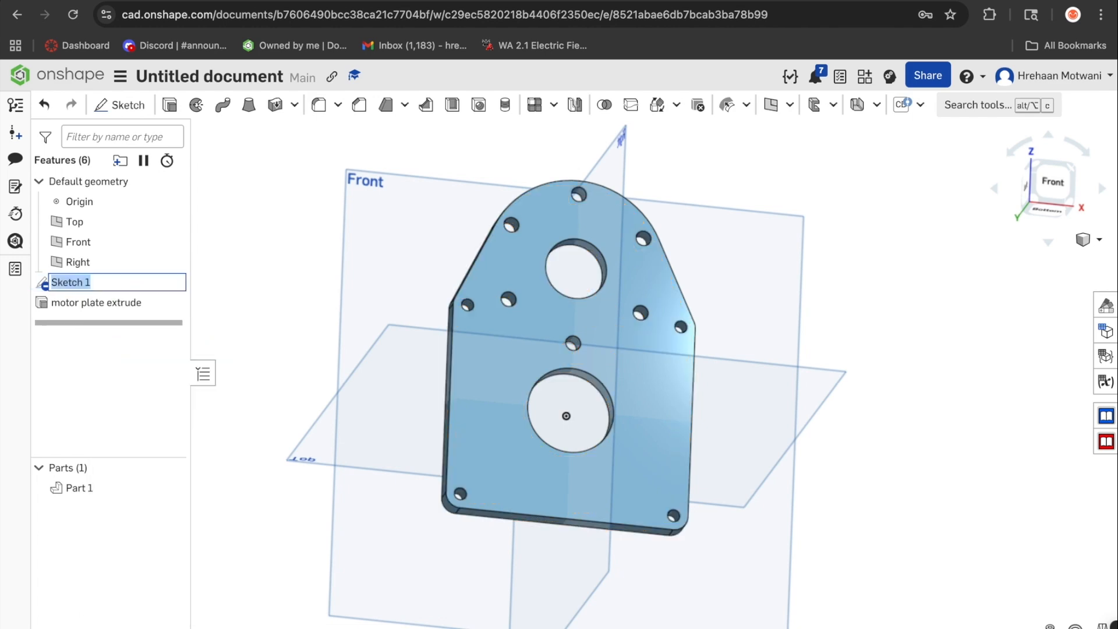
type("motor plate sk")
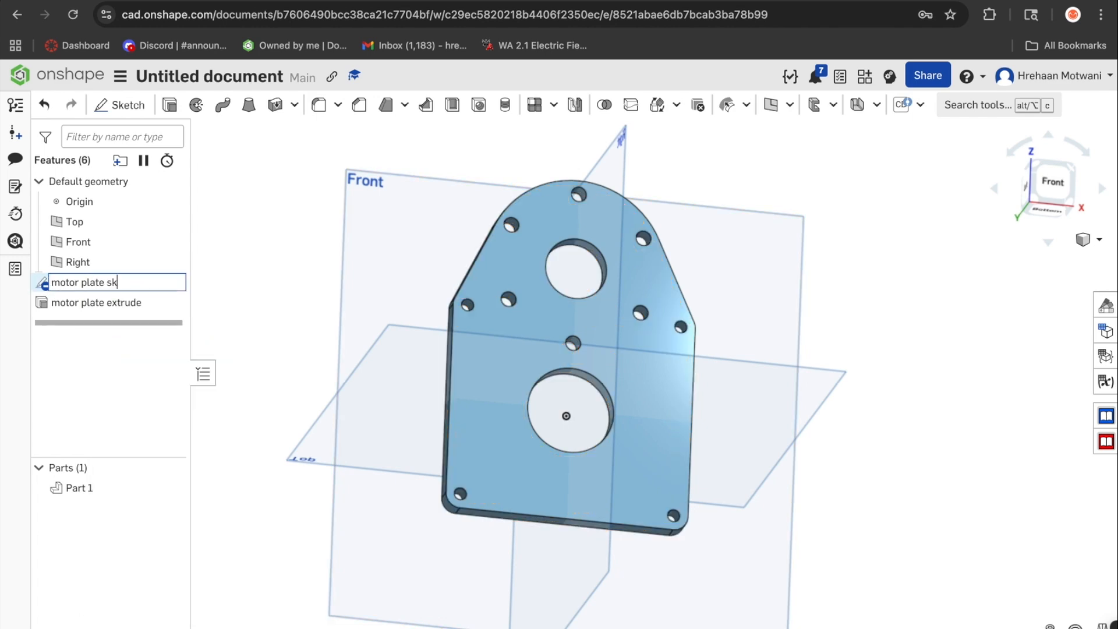
type("etch")
key("Return")
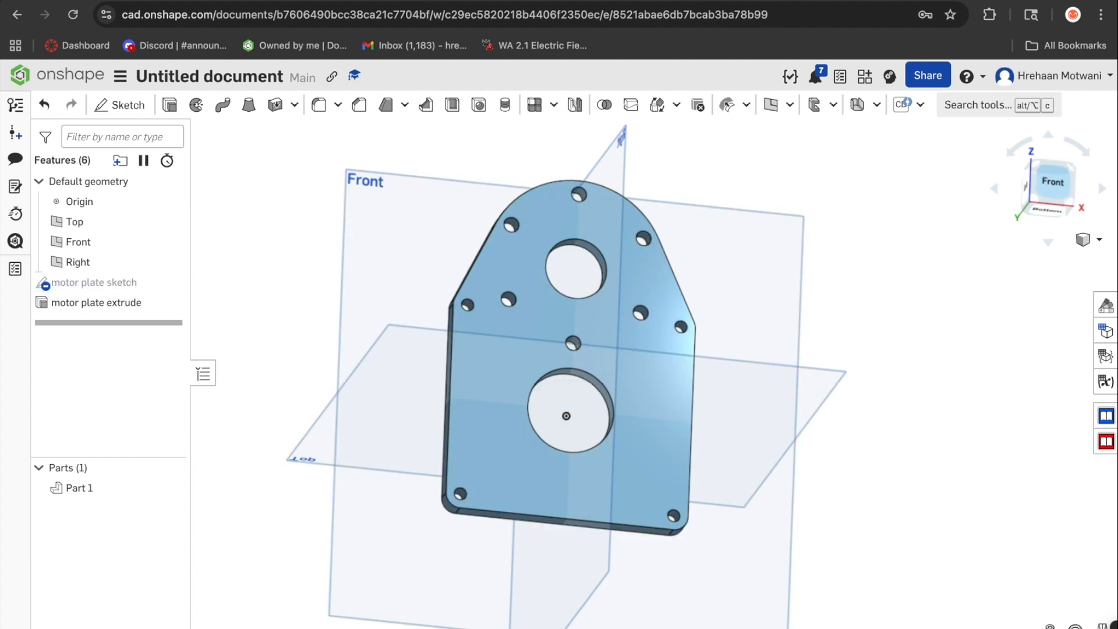
Start a new sketch on the front face of the motor plate, viewed from the front.
left_click(1053, 182)
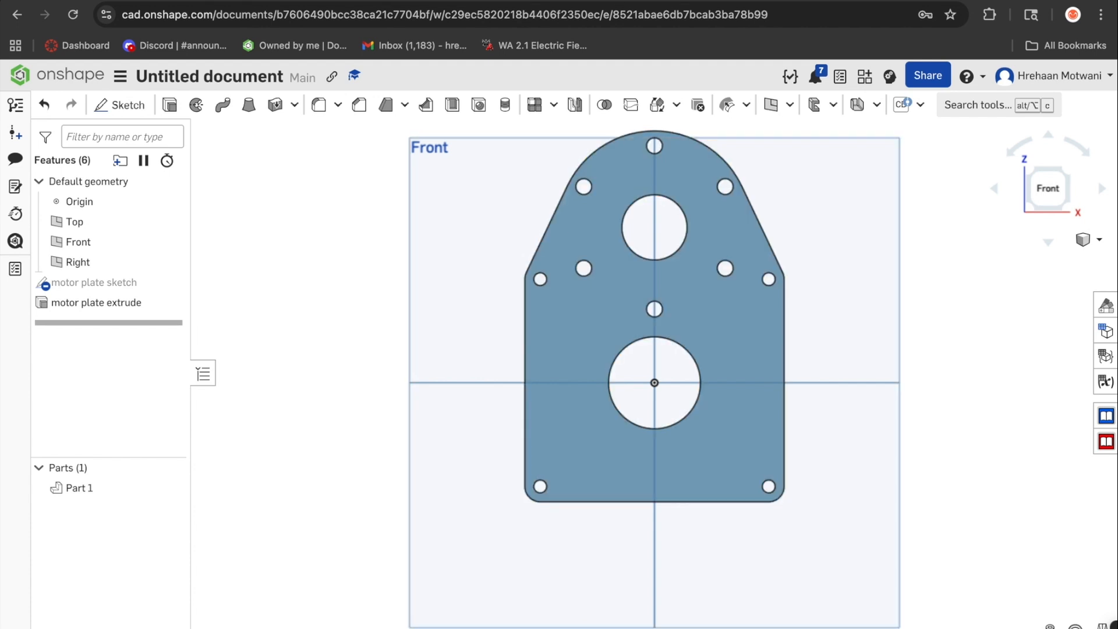
left_click(119, 105)
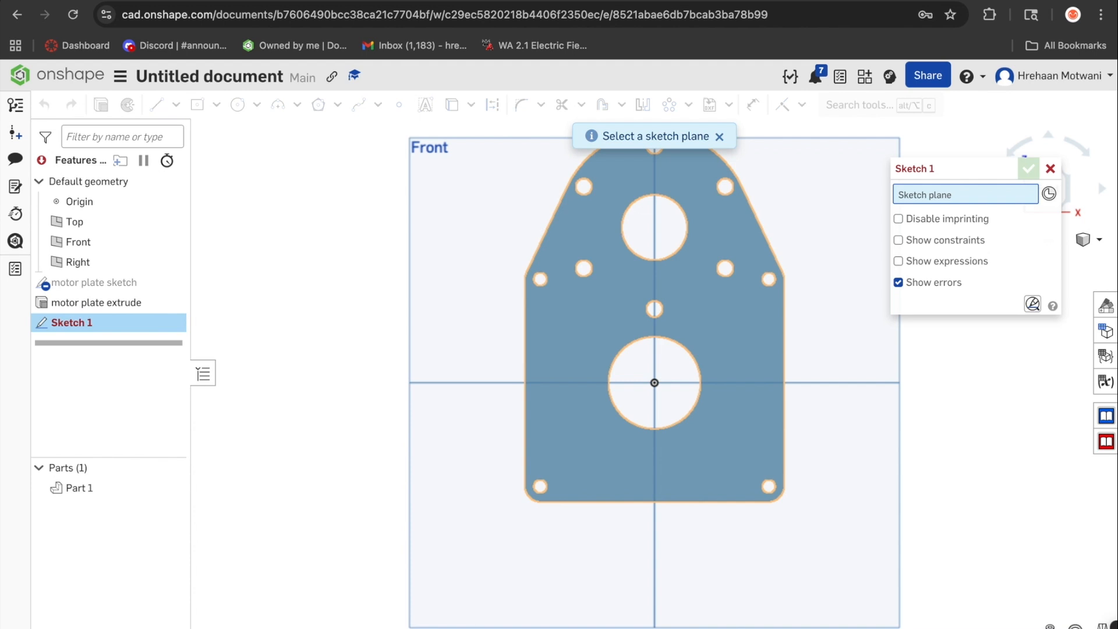
left_click(589, 326)
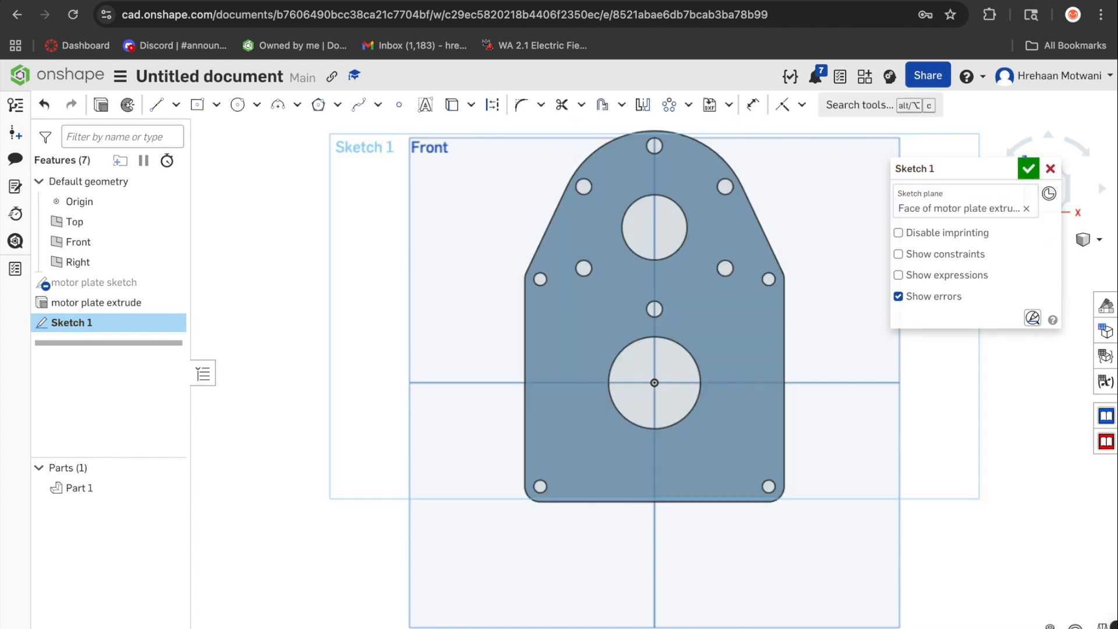
Show the motor plate sketch and hide the default planes and the plate part.
left_click(170, 282)
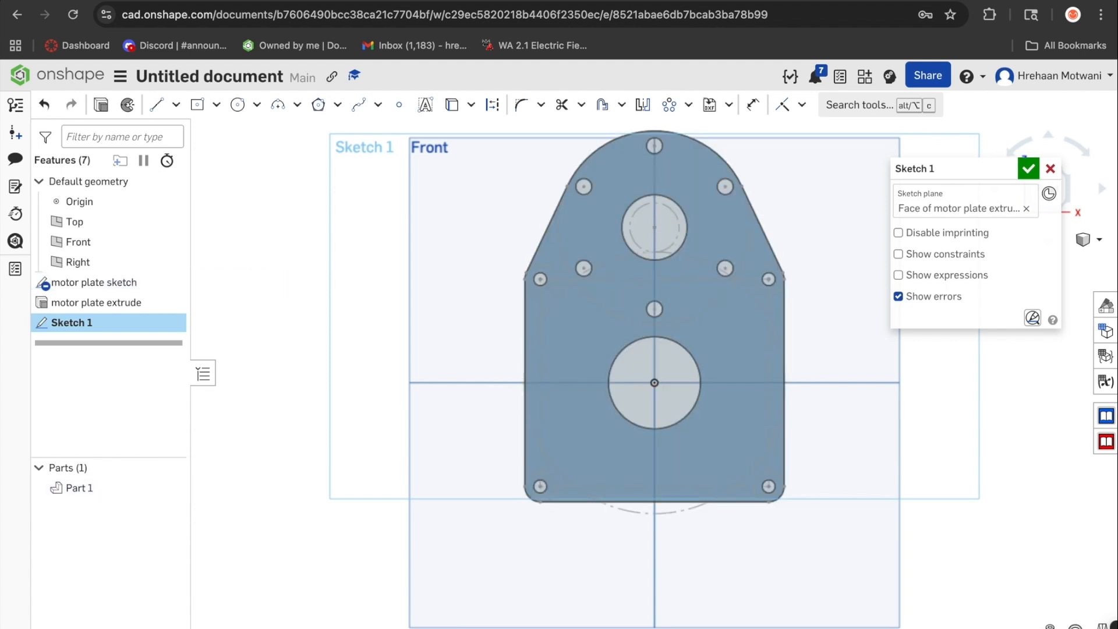
key("p")
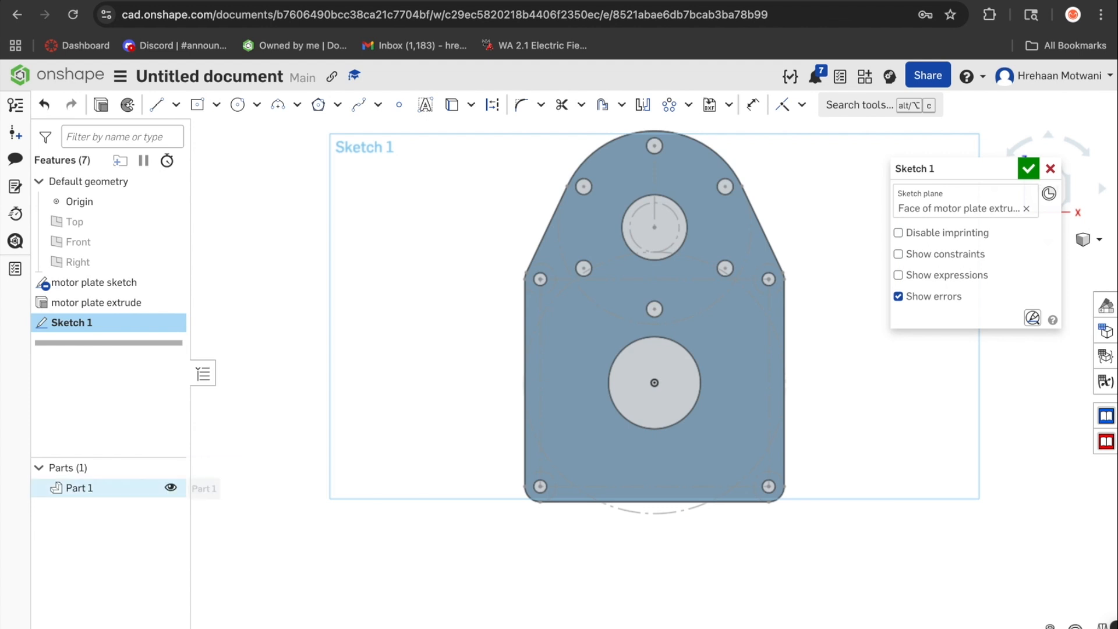
left_click(171, 488)
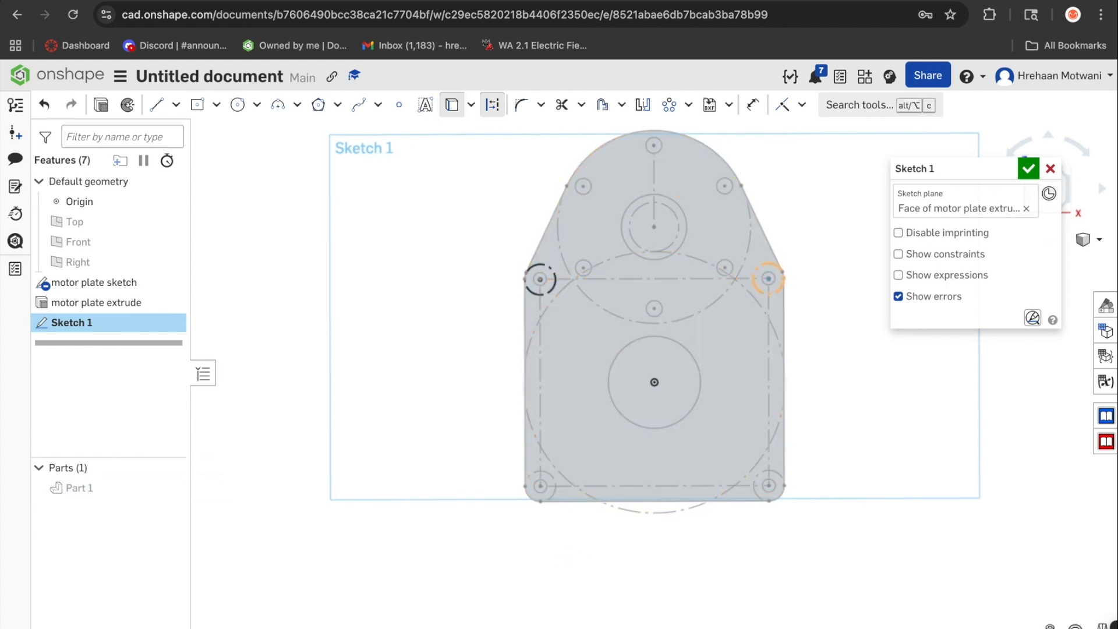
Project the outer circles around the four corner holes into the new sketch as construction geometry.
left_click(755, 493)
left_click(554, 478)
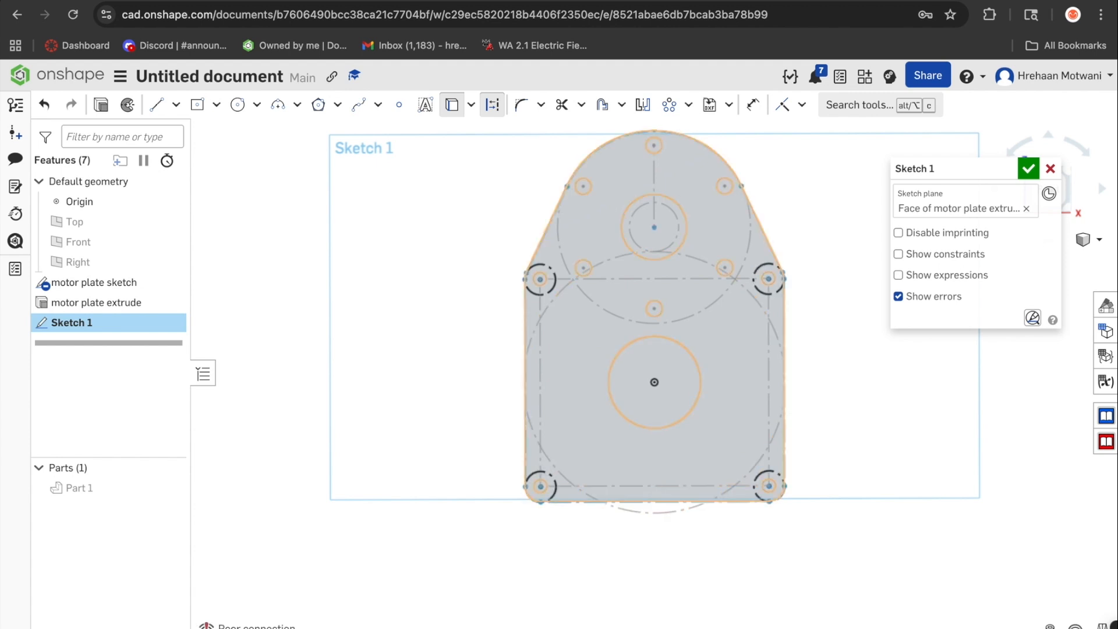
key("Escape")
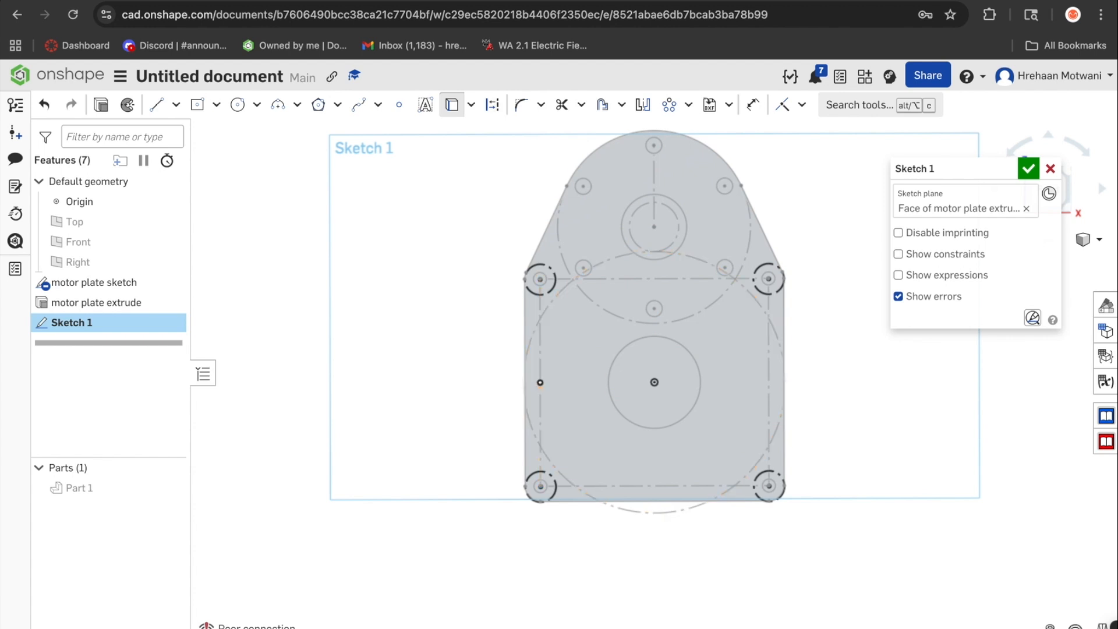
Project the plate's left, bottom and right outline lines and the large central hole into the sketch as solid geometry.
left_click(525, 381)
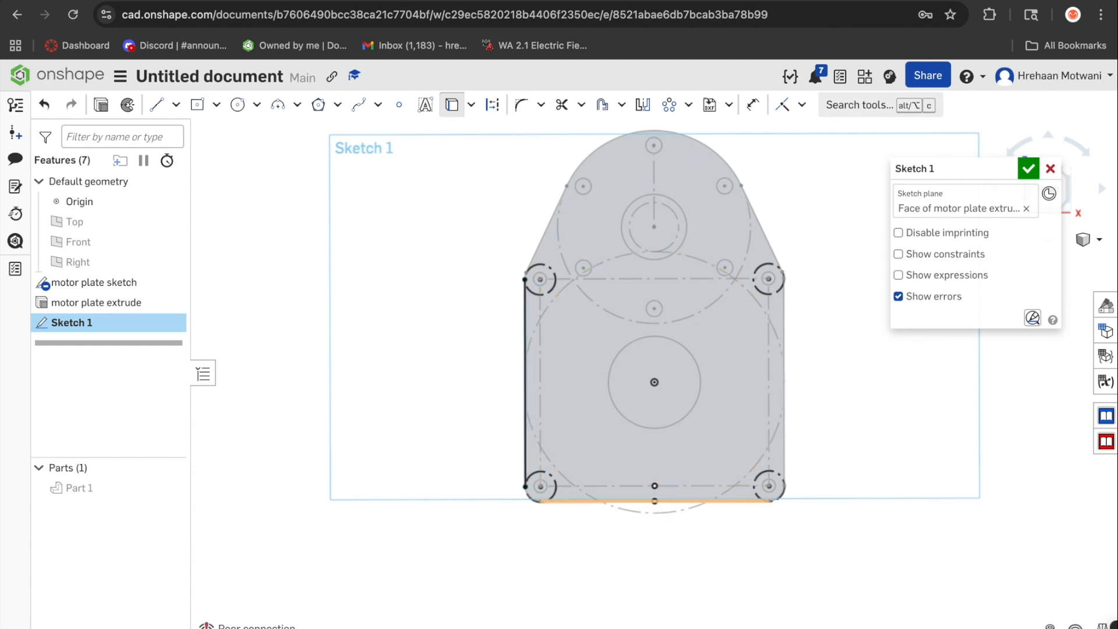
left_click(655, 501)
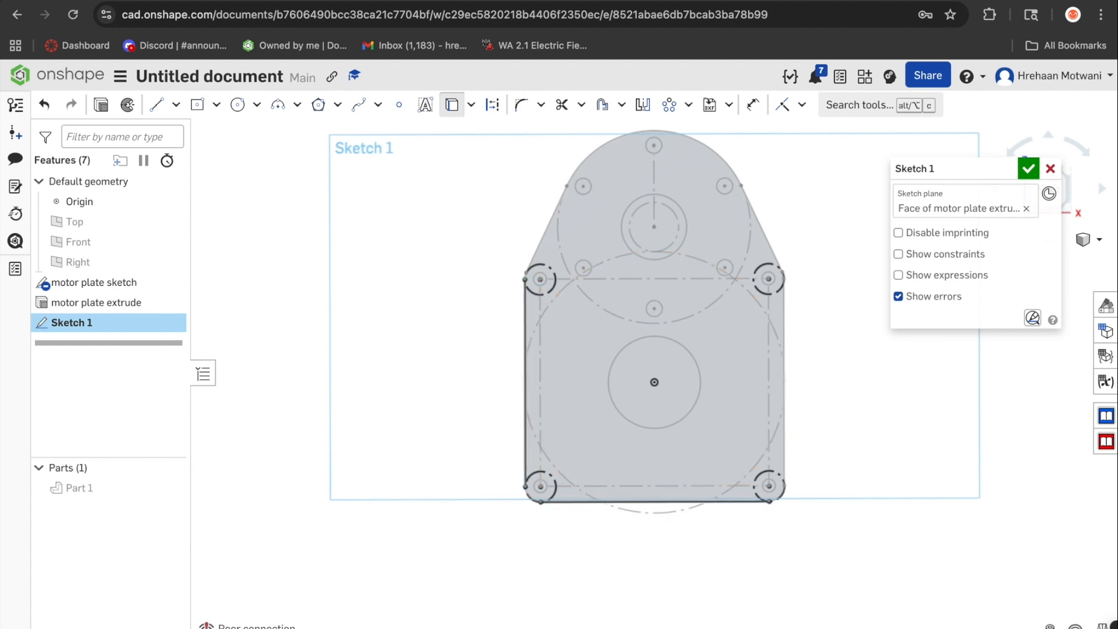
left_click(783, 382)
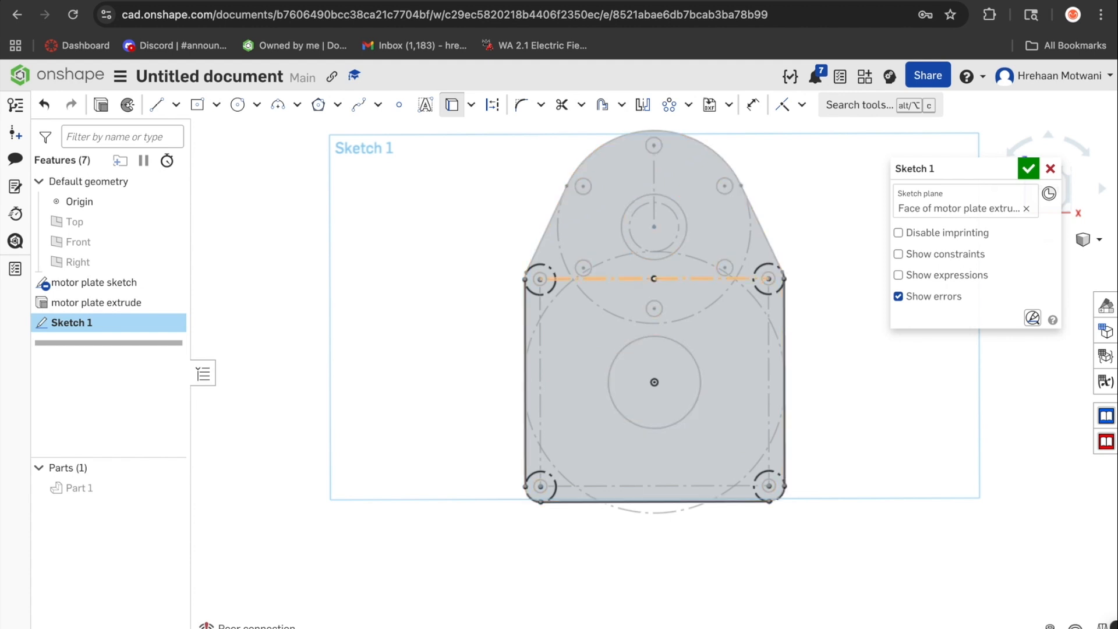
left_click(701, 383)
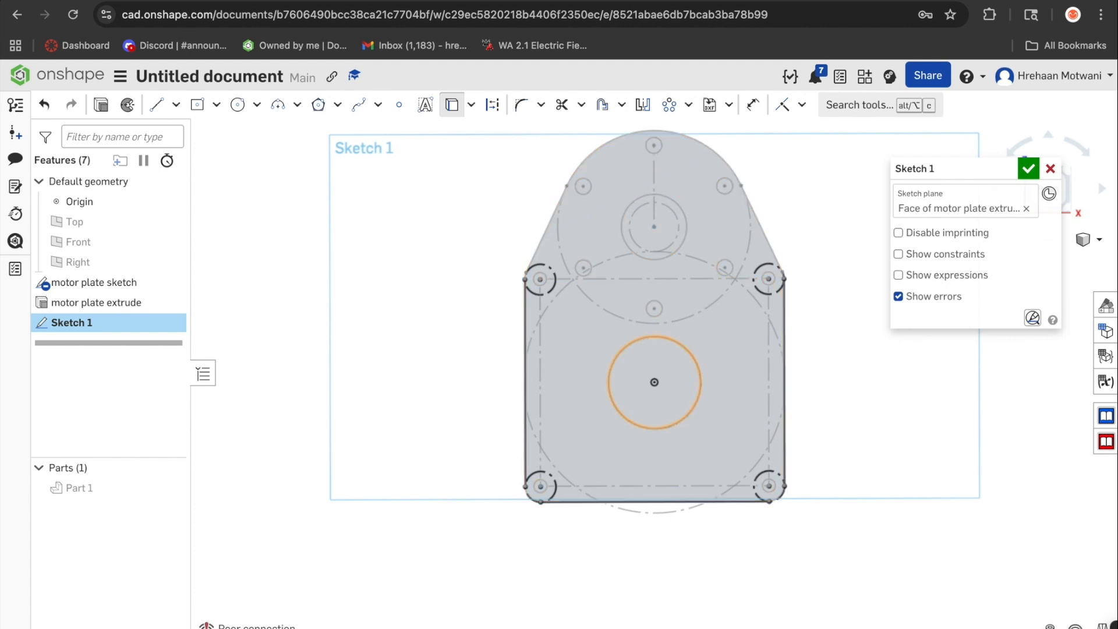
Draw a horizontal line joining the tops of the two upper corner construction circles.
key("l")
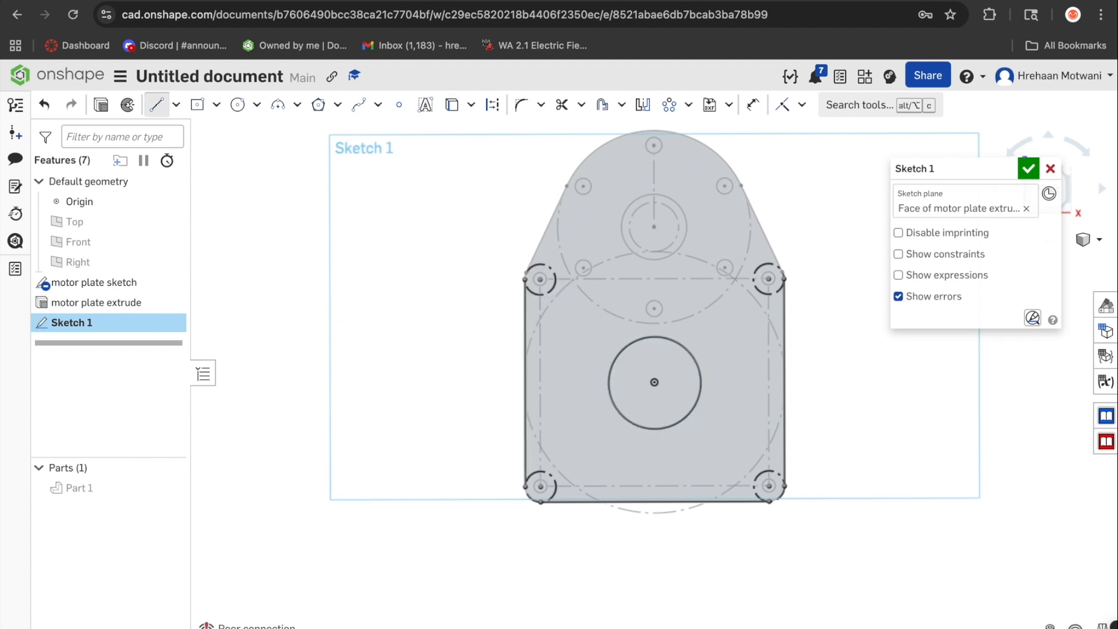
left_click(537, 264)
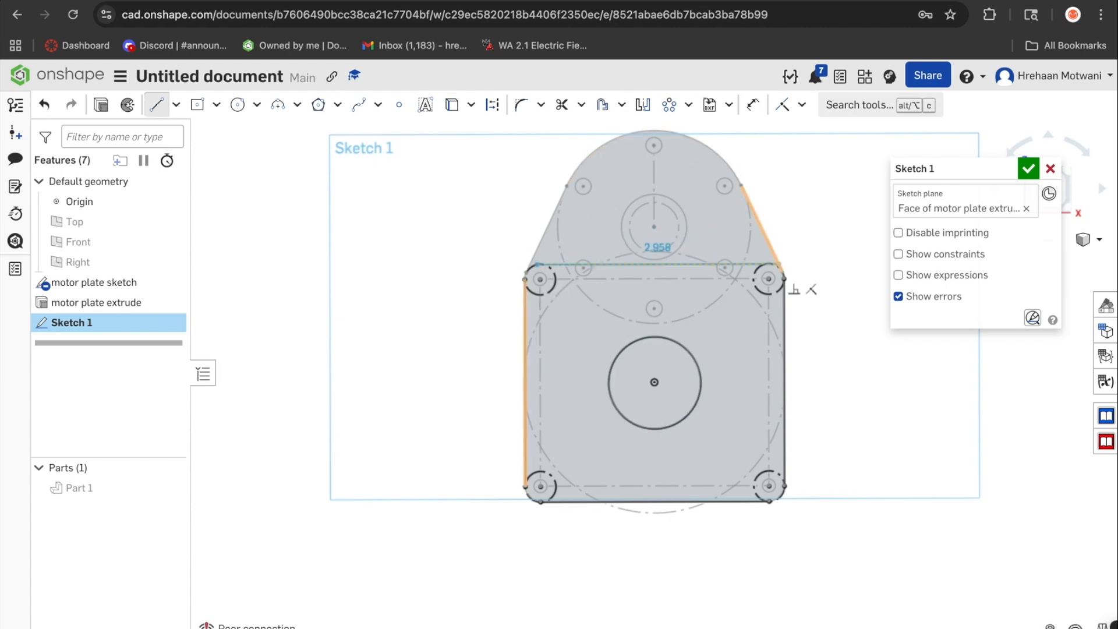
left_click(766, 264)
key("Escape")
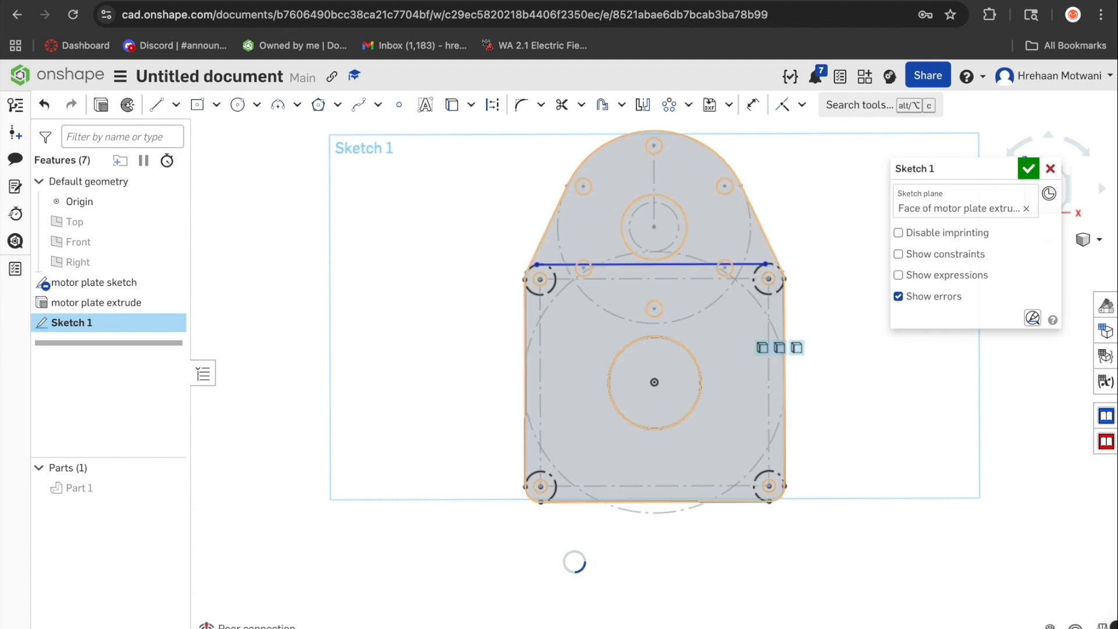
Make the horizontal top line tangent to the upper-right corner construction circle.
key("t")
left_click(711, 264)
left_click(757, 288)
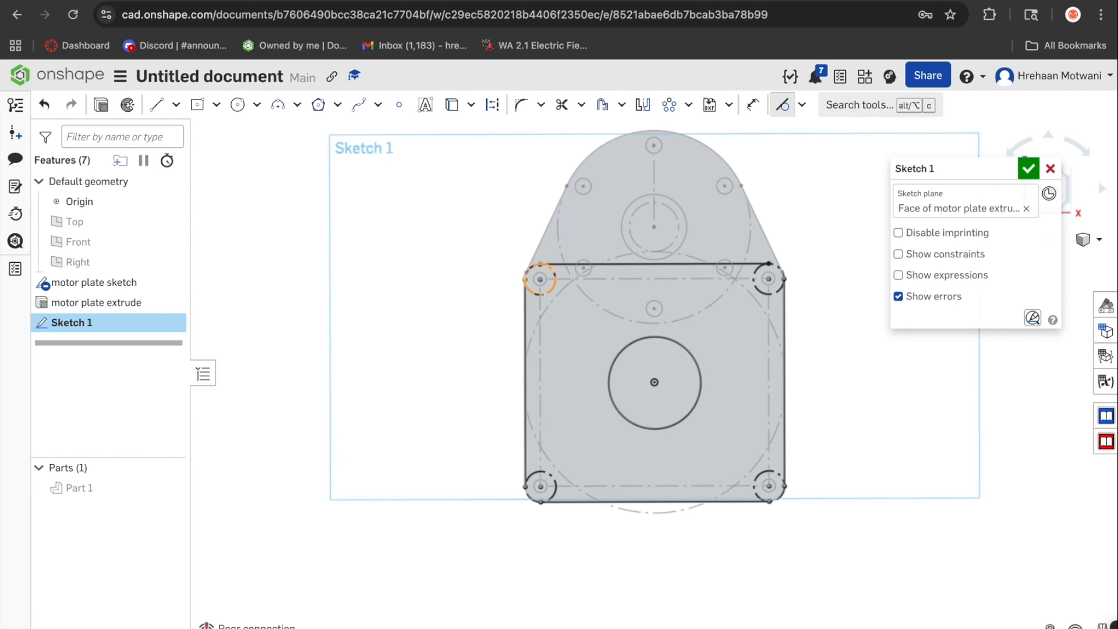
Draw an arc from the left outline to the top line at the upper-left corner and make it coincident with the construction circle.
scroll(525, 274, "up", 3)
key("a")
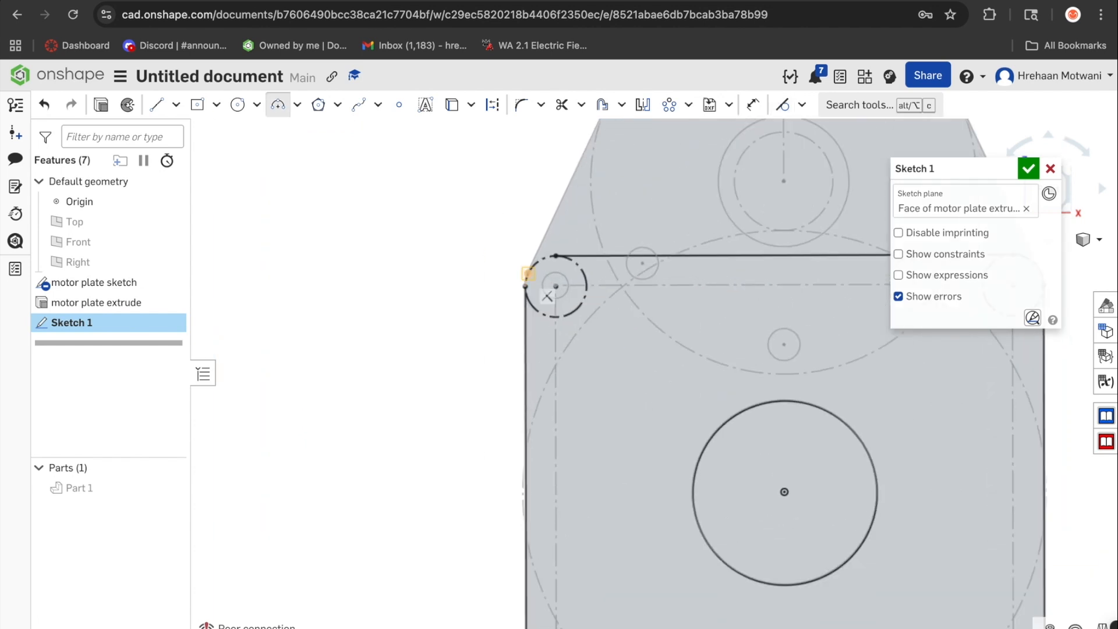
left_click(526, 286)
left_click(555, 256)
left_click(498, 228)
key("i")
left_click(498, 278)
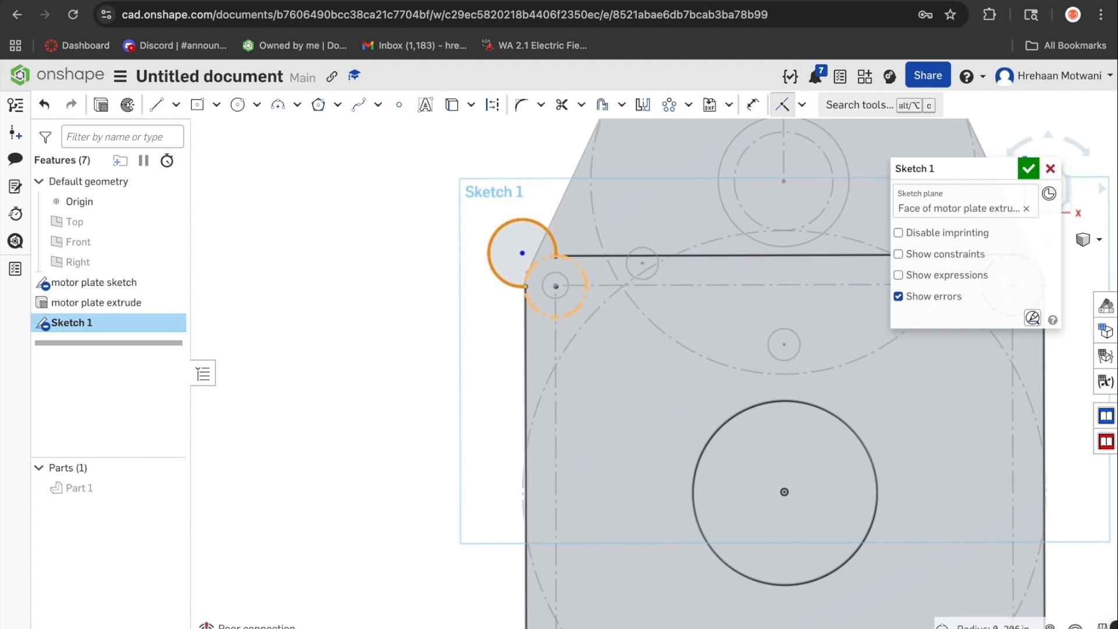
left_click(540, 260)
scroll(540, 261, "down", 6)
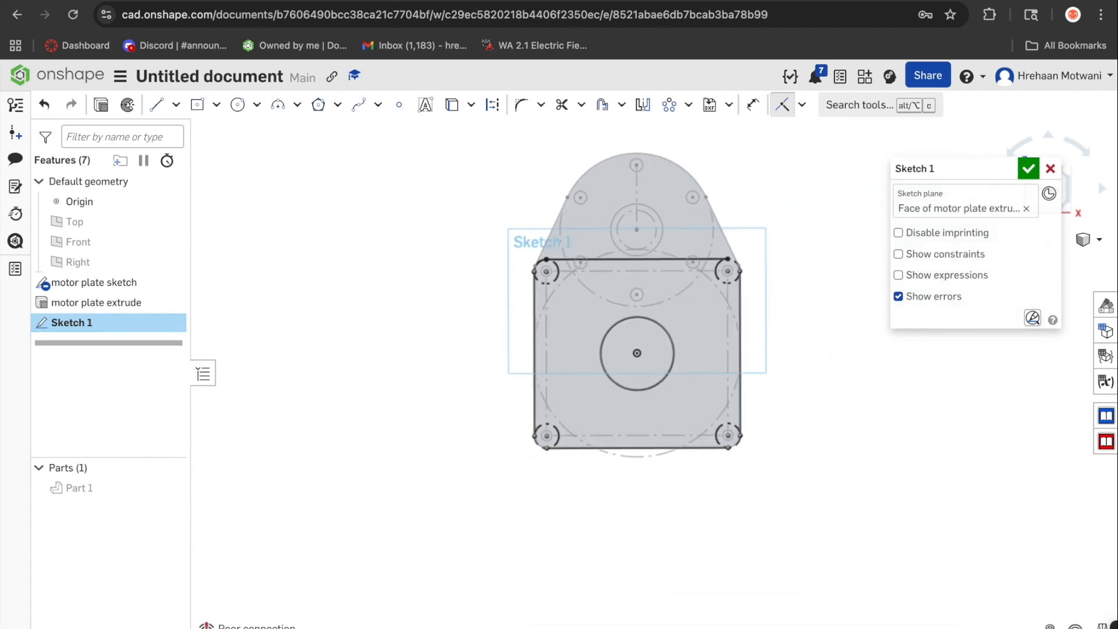
Draw an arc joining the right outline and top line at the upper-right corner and make it coincident with the construction circle.
scroll(751, 273, "up", 5)
key("a")
left_click(723, 266)
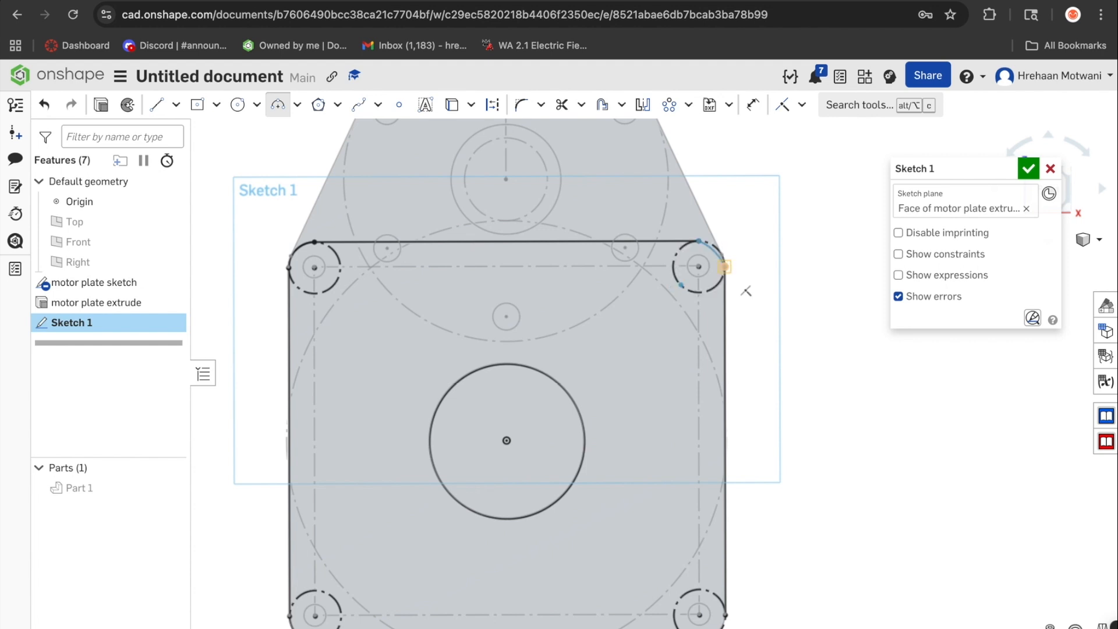
left_click(749, 218)
key("i")
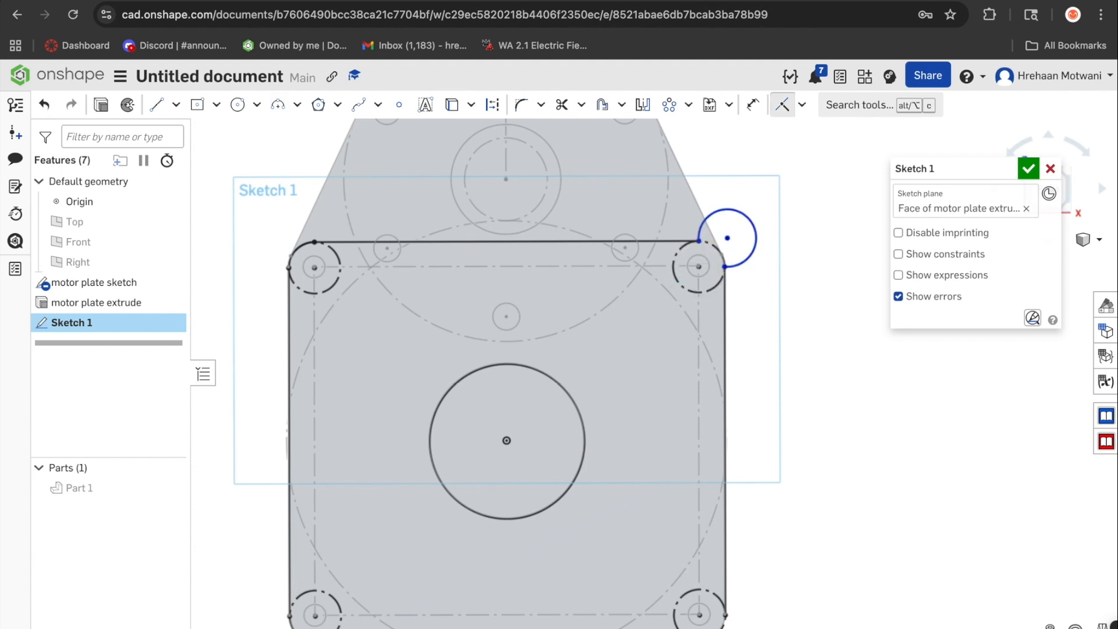
left_click(748, 218)
left_click(718, 285)
scroll(742, 348, "down", 5)
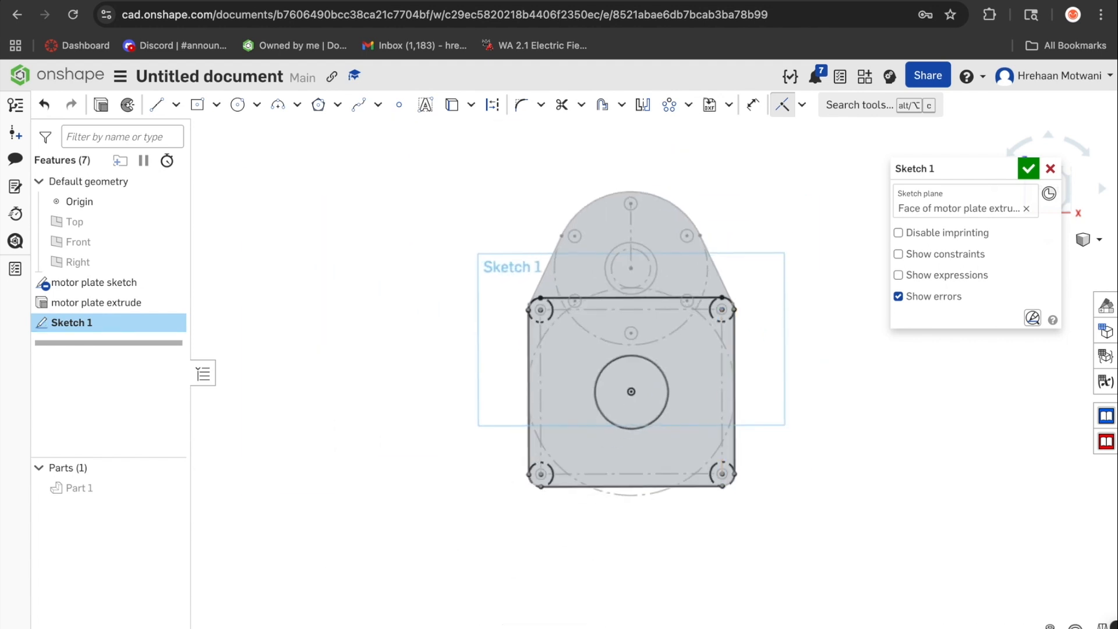
Draw an arc joining the bottom and right outlines at the lower-right corner and make it coincident with the construction circle.
scroll(729, 495, "up", 5)
key("a")
left_click(712, 468)
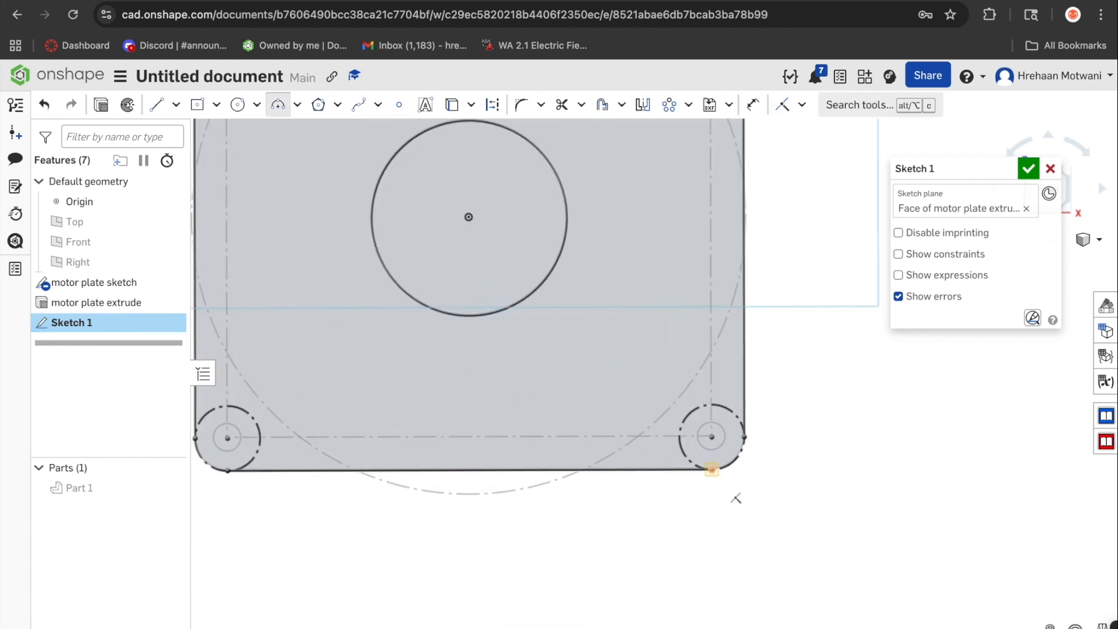
left_click(744, 437)
left_click(764, 489)
key("i")
left_click(764, 489)
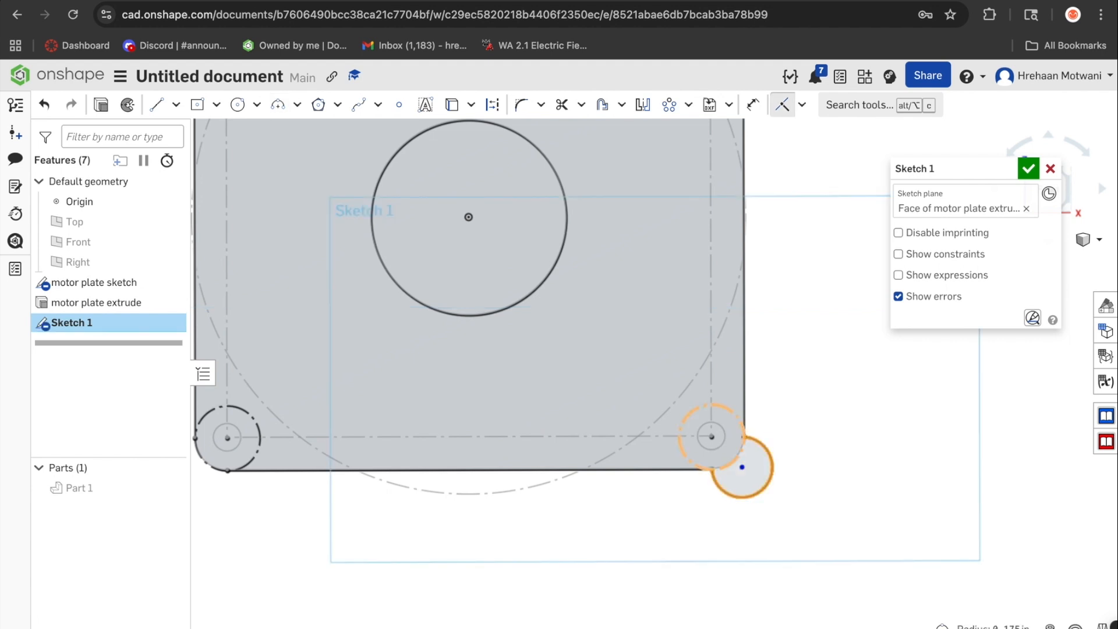
left_click(722, 407)
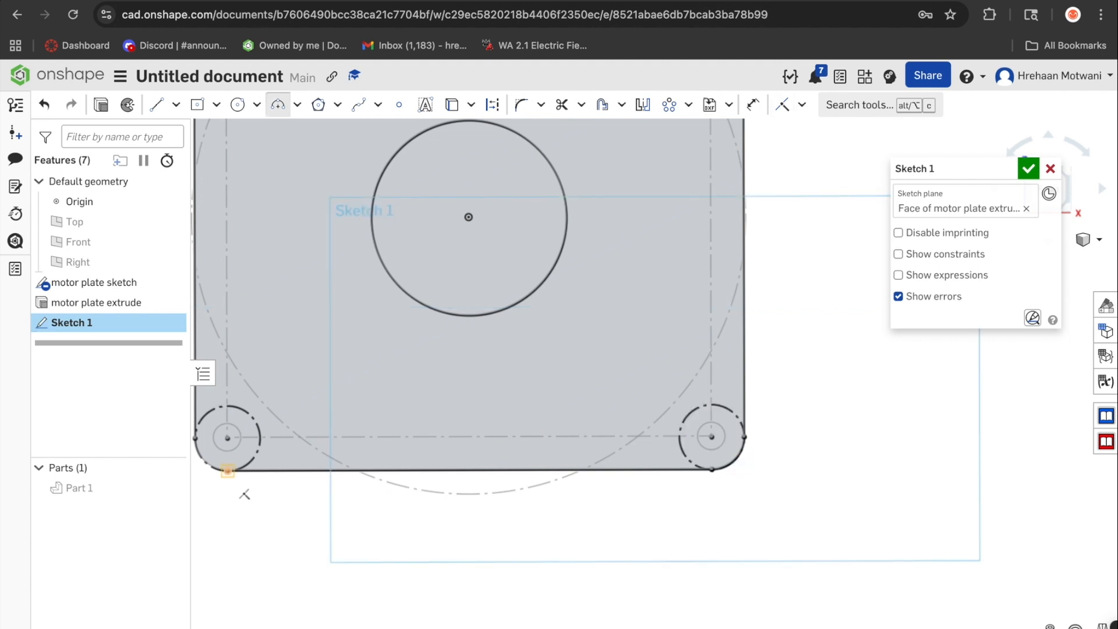
Draw an arc joining the left and bottom outlines at the lower-left corner and make it coincident with the construction circle.
left_click(195, 438)
left_click(228, 470)
left_click(216, 486)
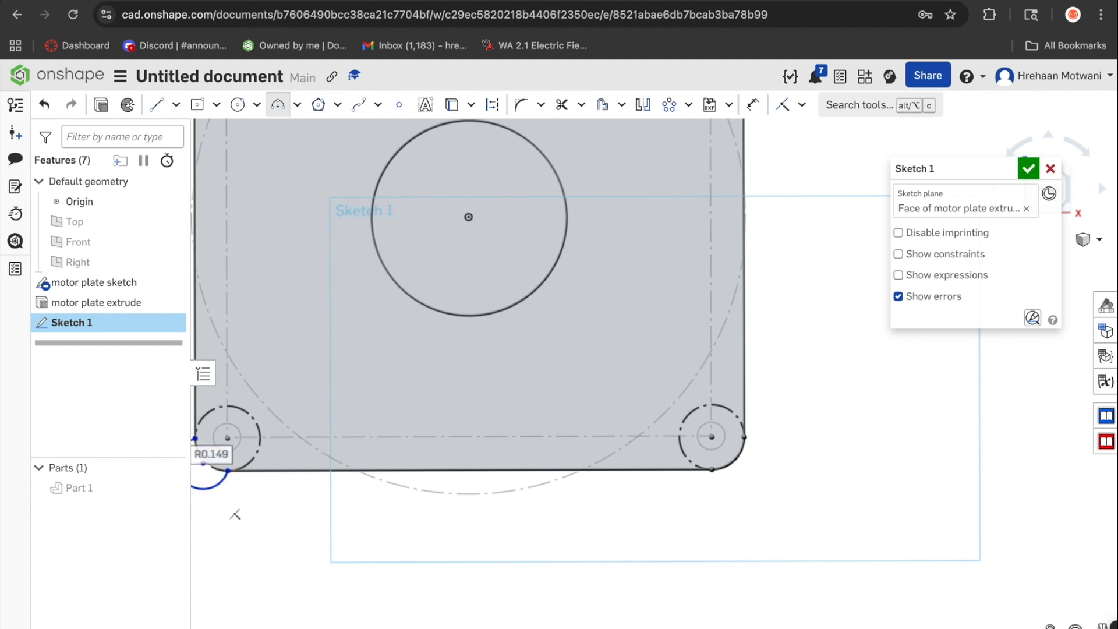
key("i")
left_click(218, 484)
left_click(247, 464)
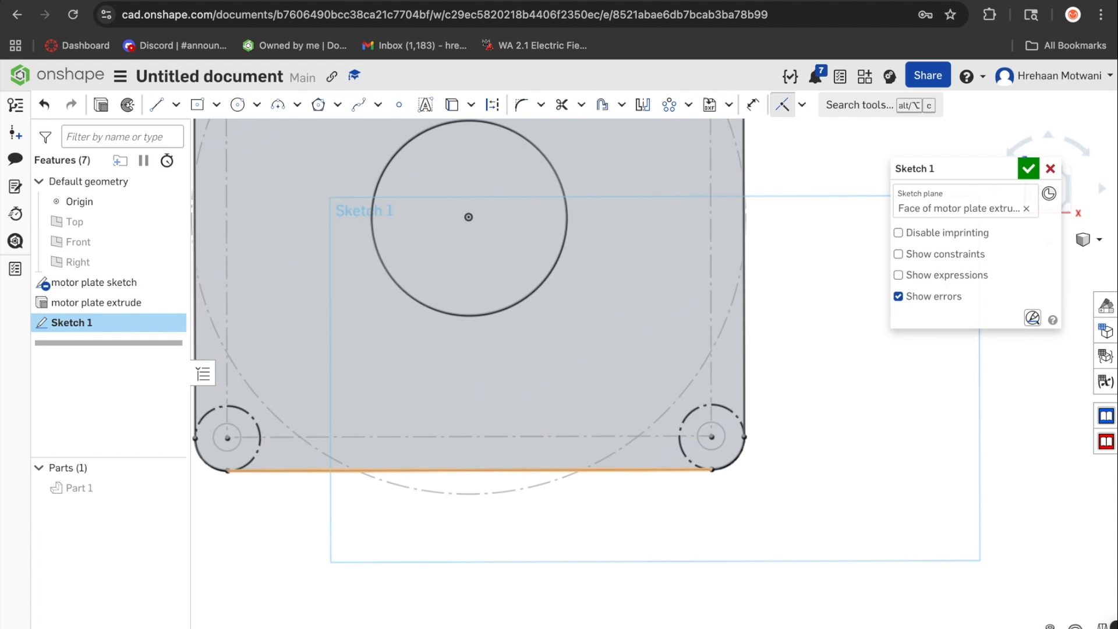
Move the Sketch 1 dialog clear of the view cube and orient the view to Front.
key("c")
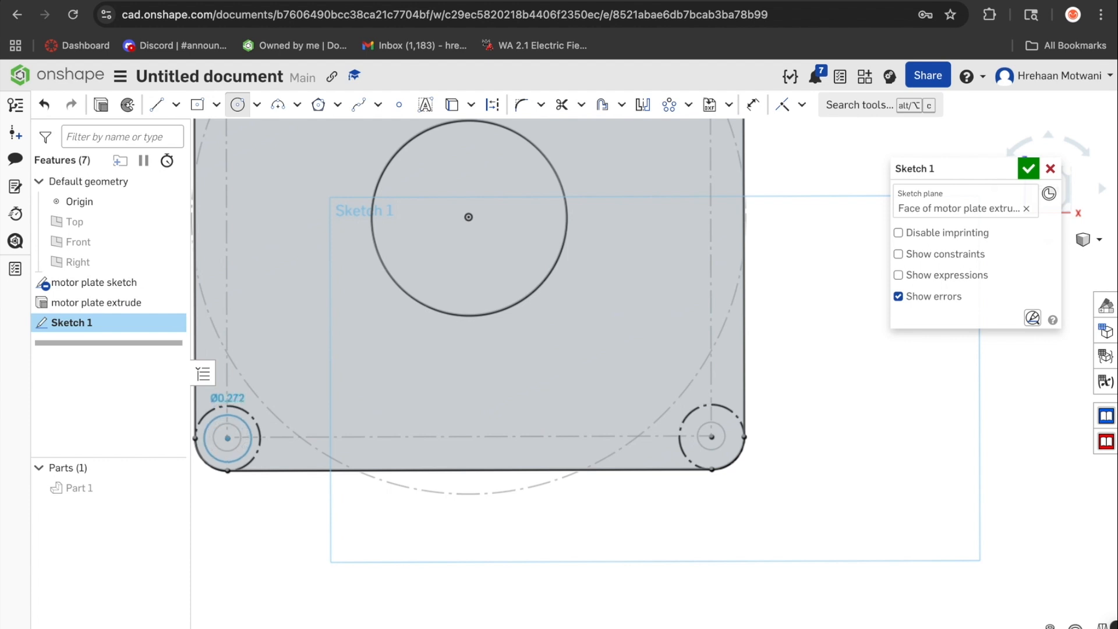
key("Escape")
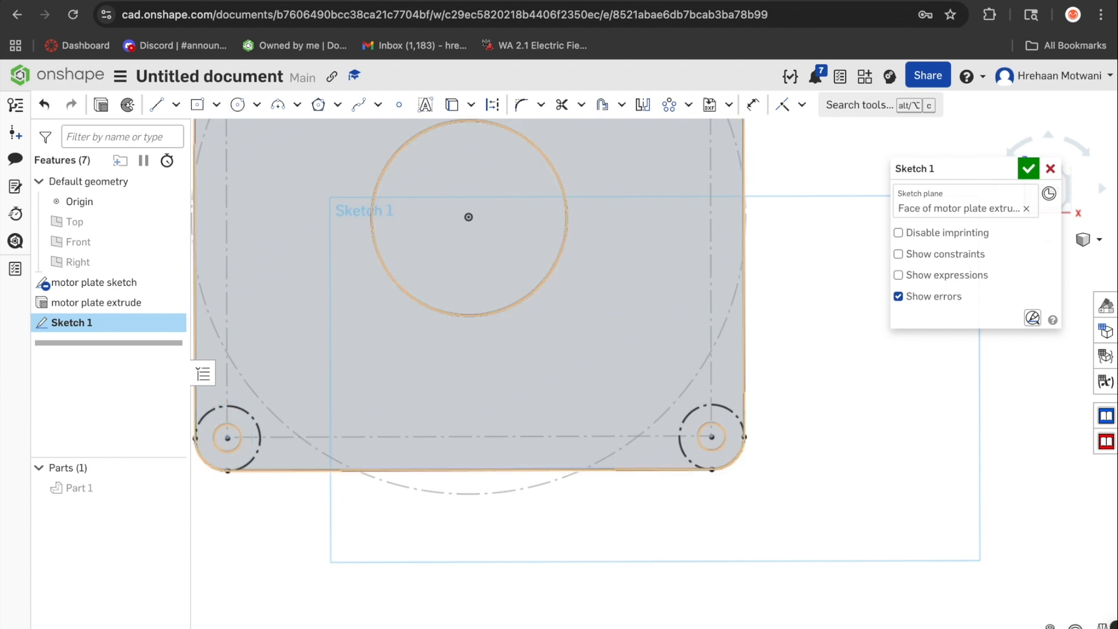
scroll(219, 458, "up", 5)
scroll(219, 462, "up", 3)
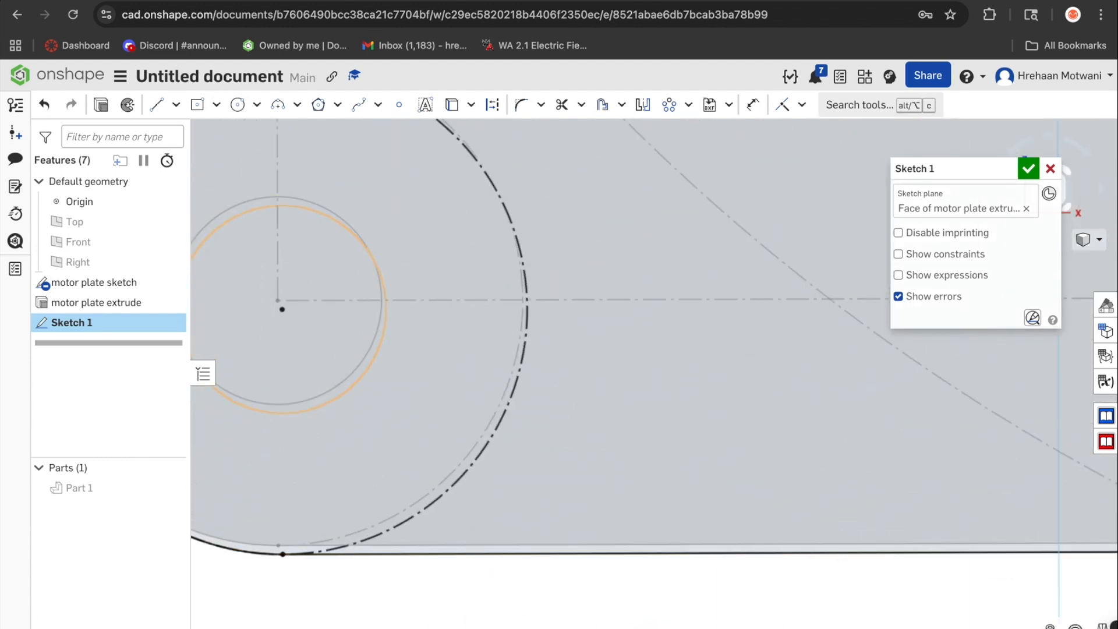
scroll(376, 590, "down", 3)
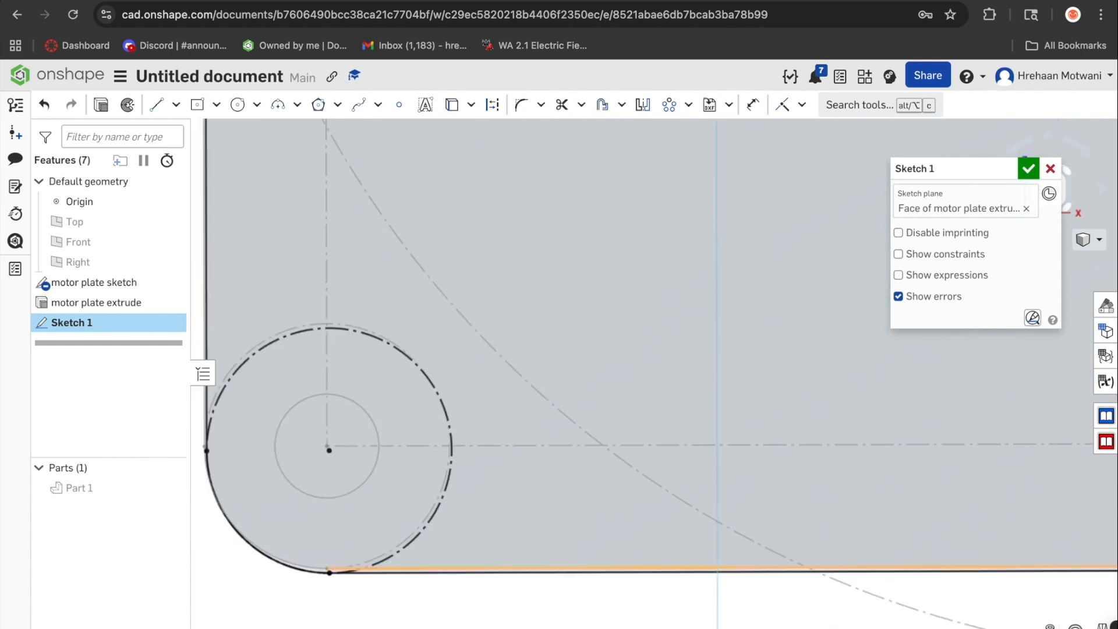
left_click_drag(951, 169, 912, 192)
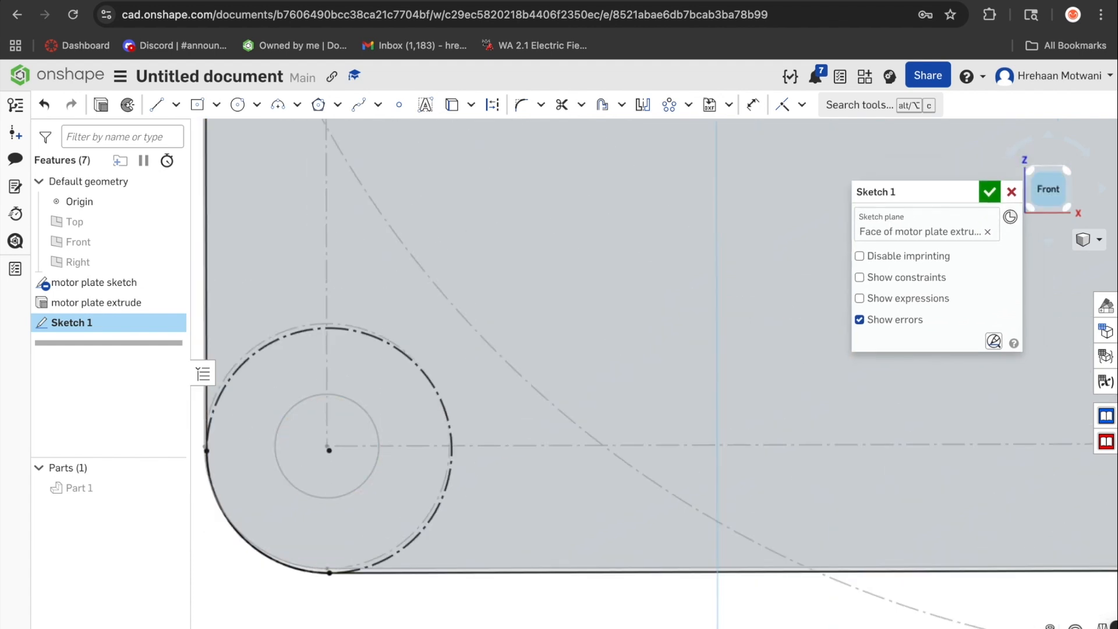
left_click(1047, 189)
Draw a circle centred on the lower-left corner hole and dimension its diameter to 0.196 in.
scroll(498, 612, "up", 10)
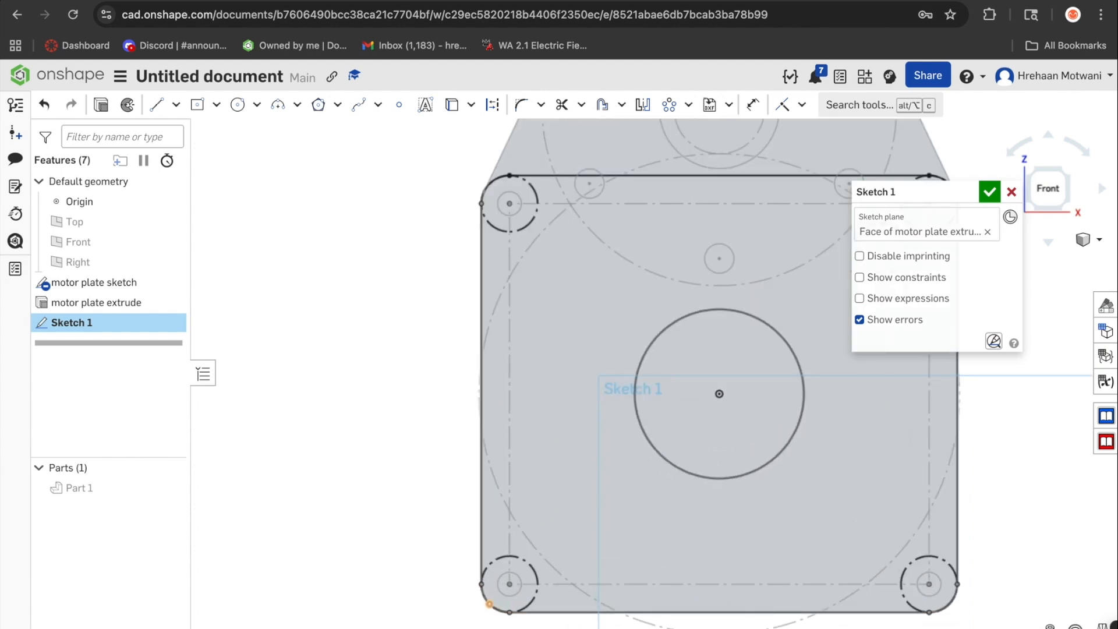
key("c")
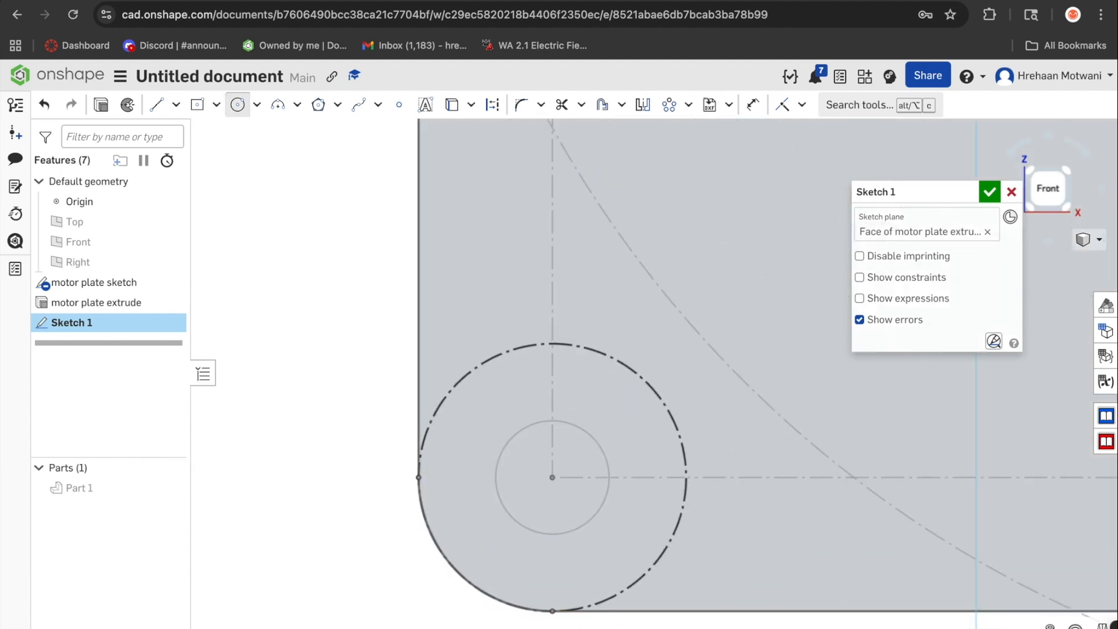
left_click(552, 477)
left_click(610, 534)
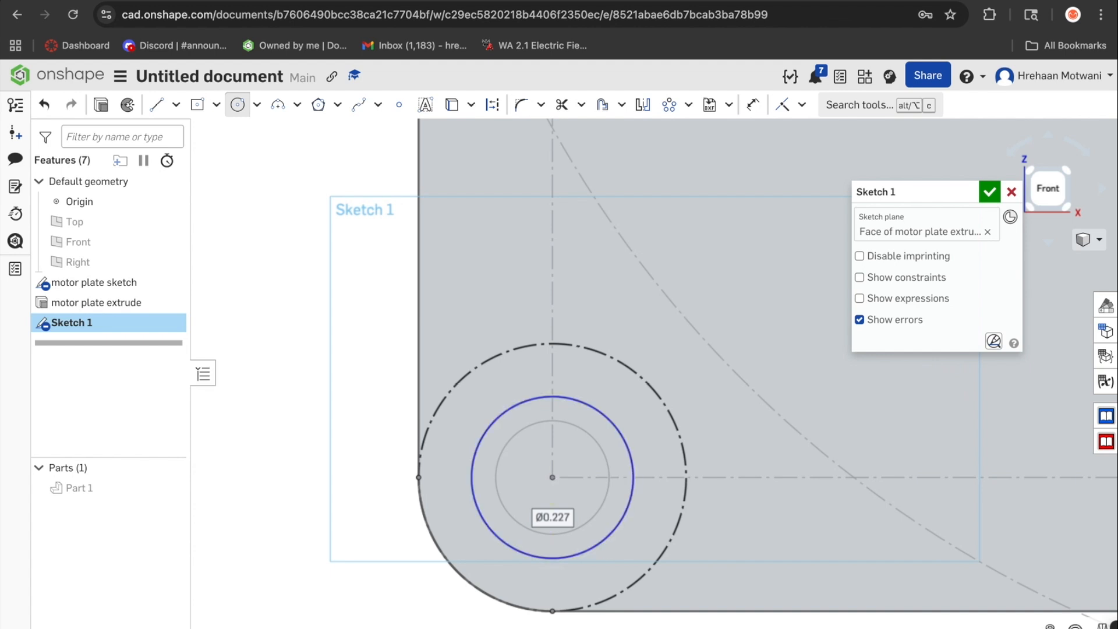
key("d")
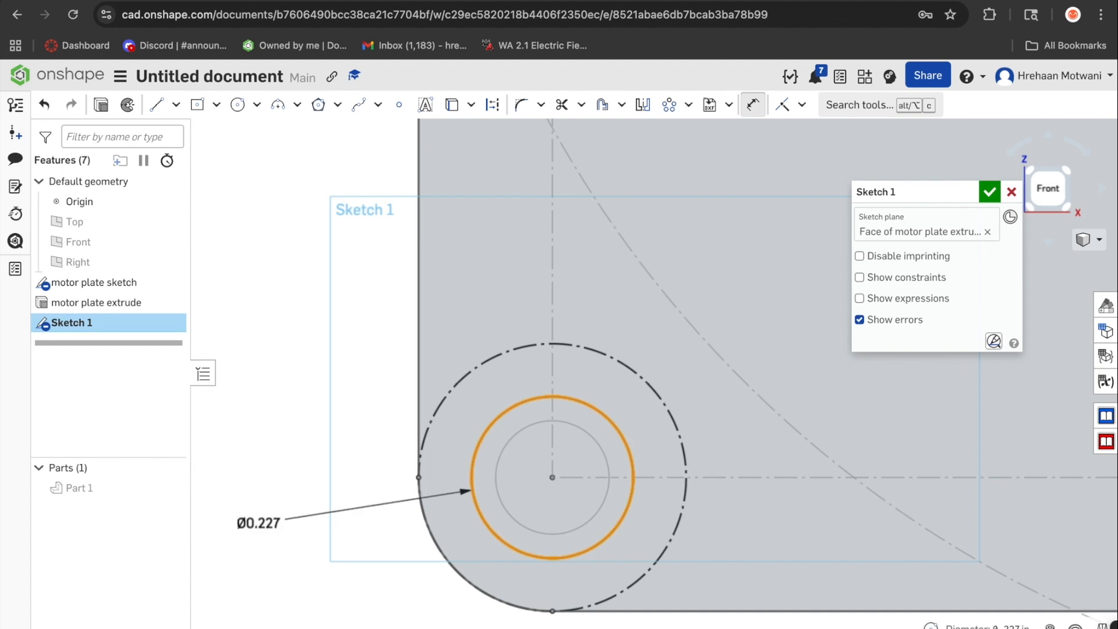
double_click(247, 518)
type("0.1")
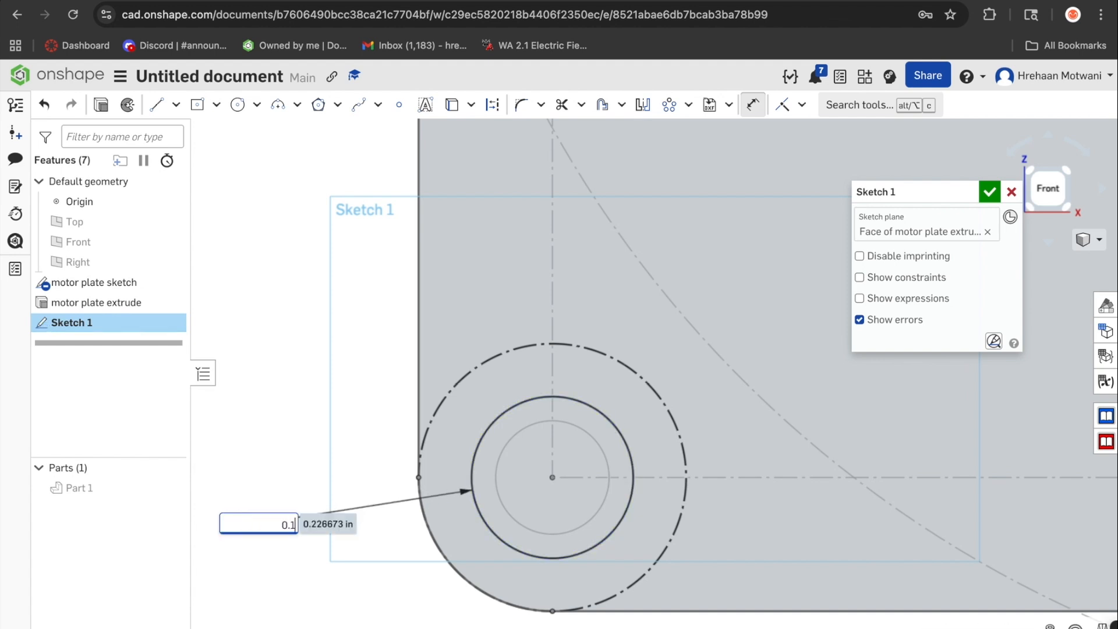
type("96")
key("Return")
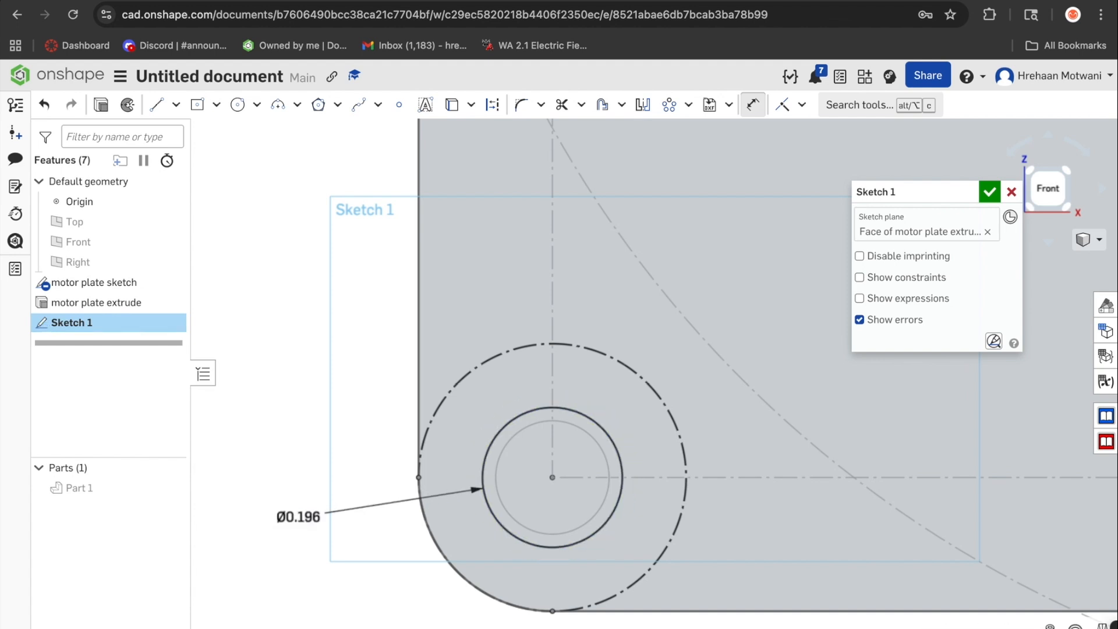
Draw a circle centred on the lower-right corner hole and make it equal to the lower-left 0.196 in circle.
scroll(365, 423, "down", 8)
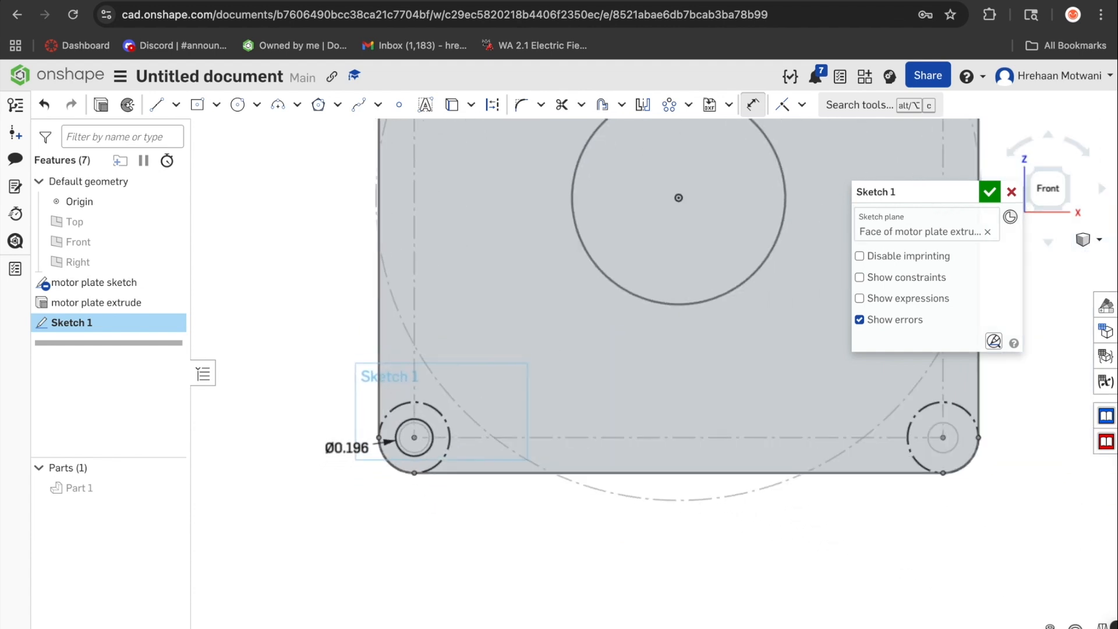
key("c")
left_click(943, 438)
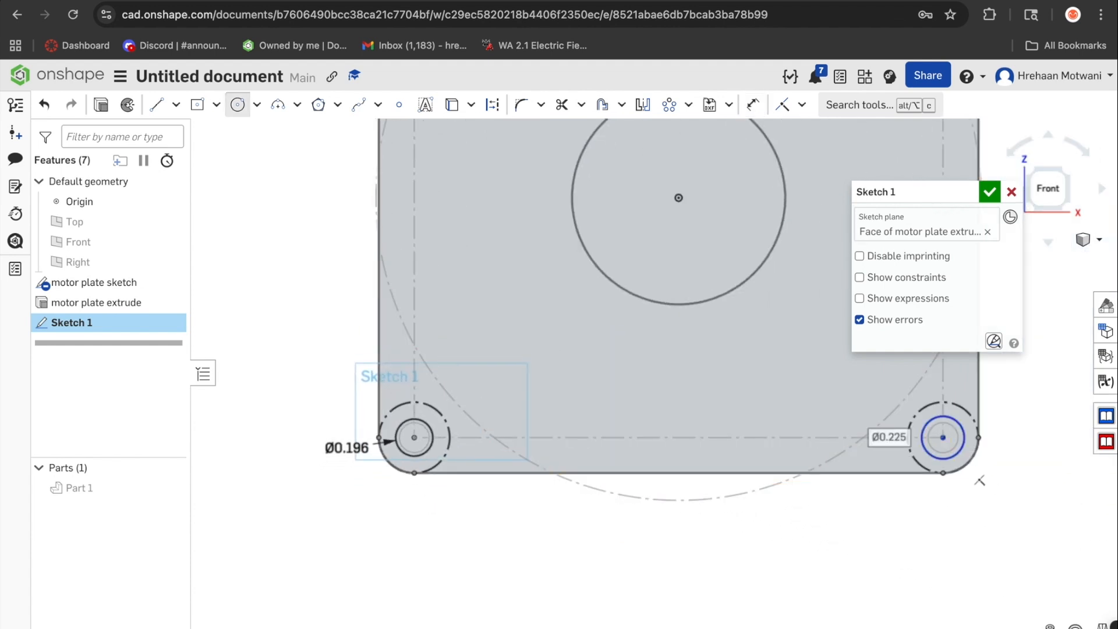
key("e")
left_click(959, 453)
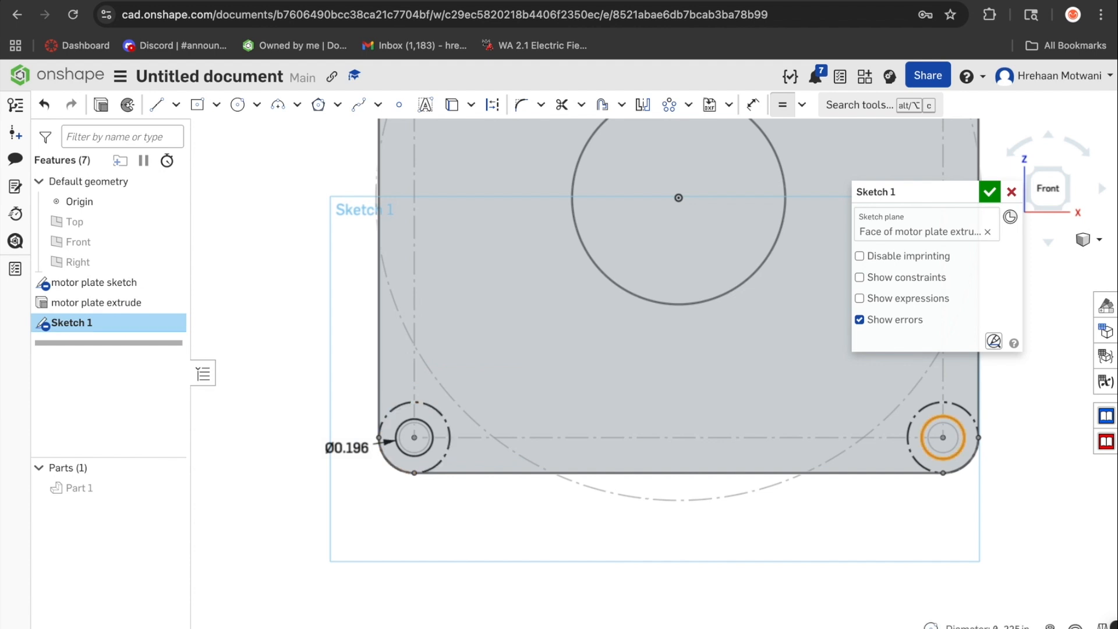
key("f")
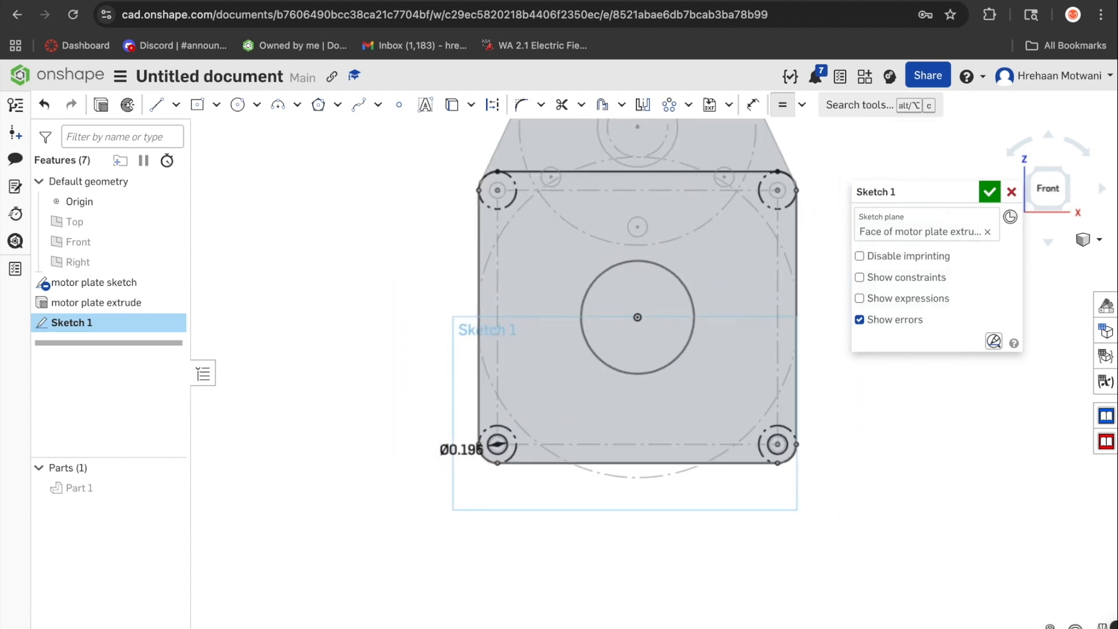
Draw circles about 0.23 in in diameter centred on the upper-left and upper-right corner holes.
key("c")
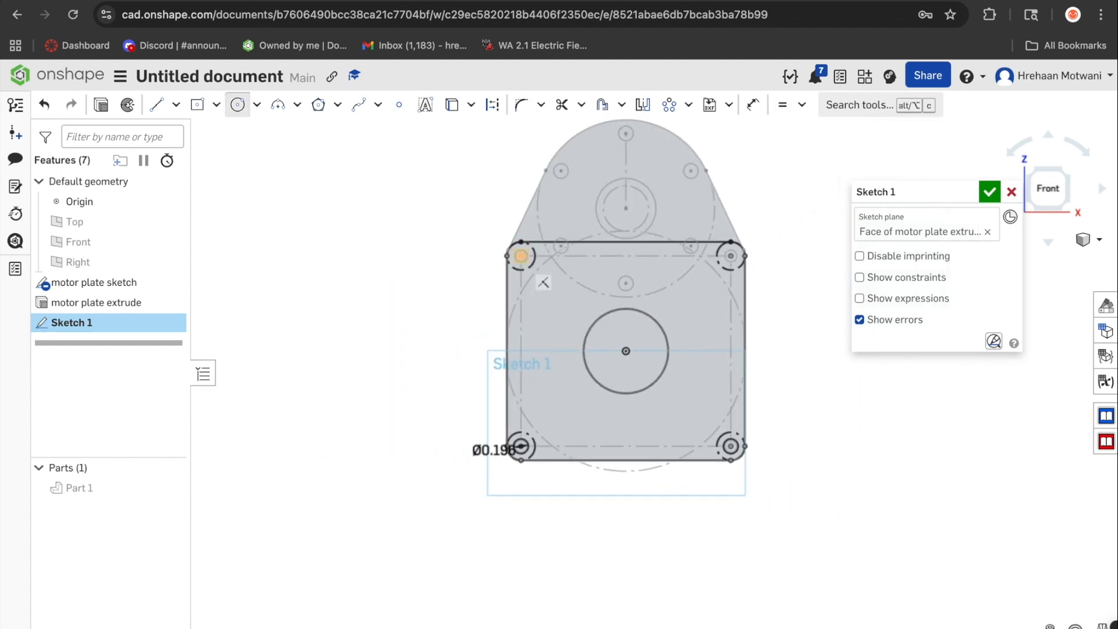
left_click(521, 256)
left_click(529, 260)
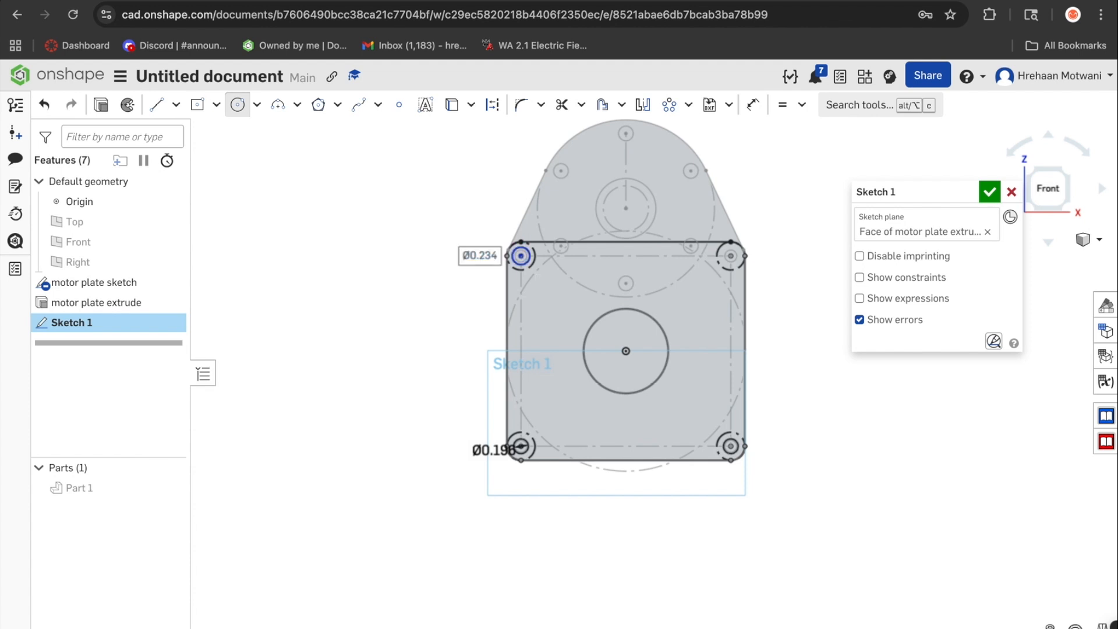
left_click(731, 256)
left_click(739, 259)
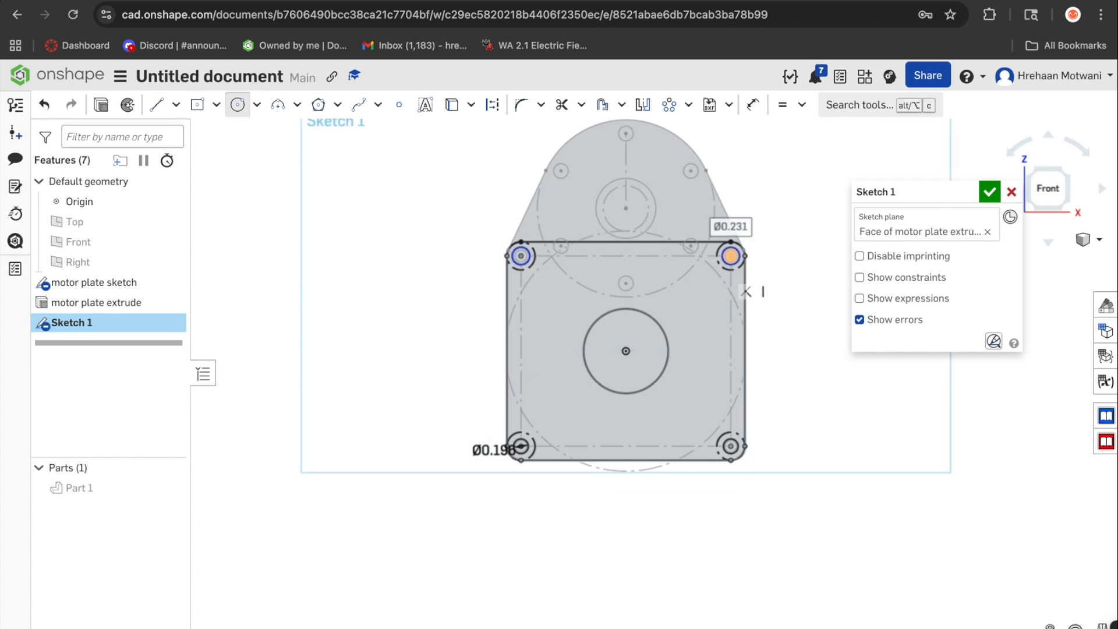
Apply equal constraints so both upper corner hole circles match the lower-right hole circle.
key("e")
left_click(738, 260)
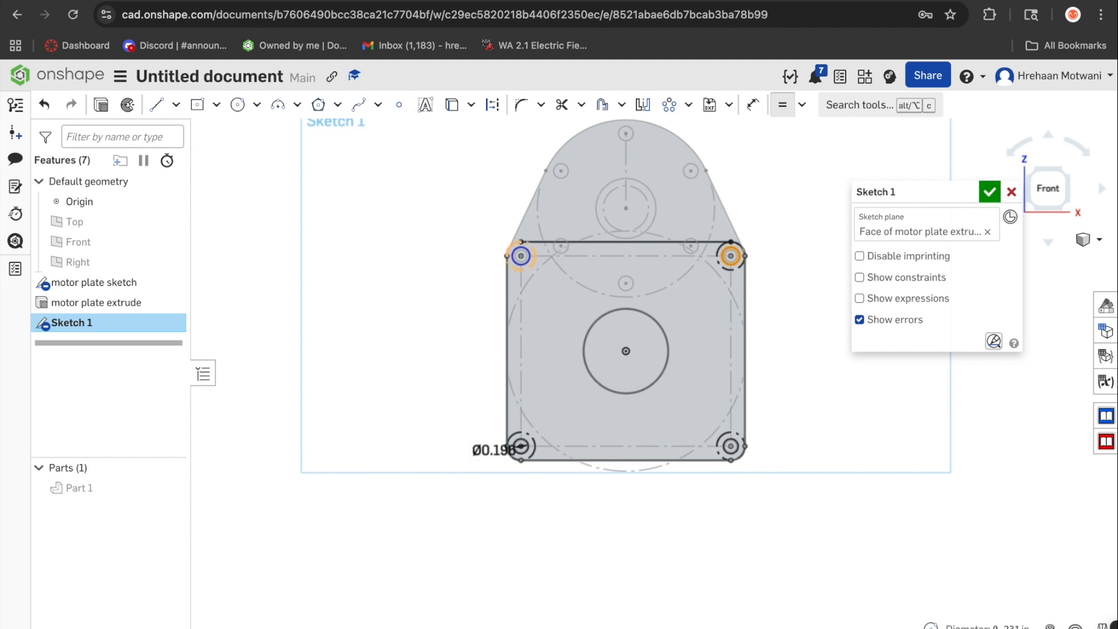
left_click(518, 258)
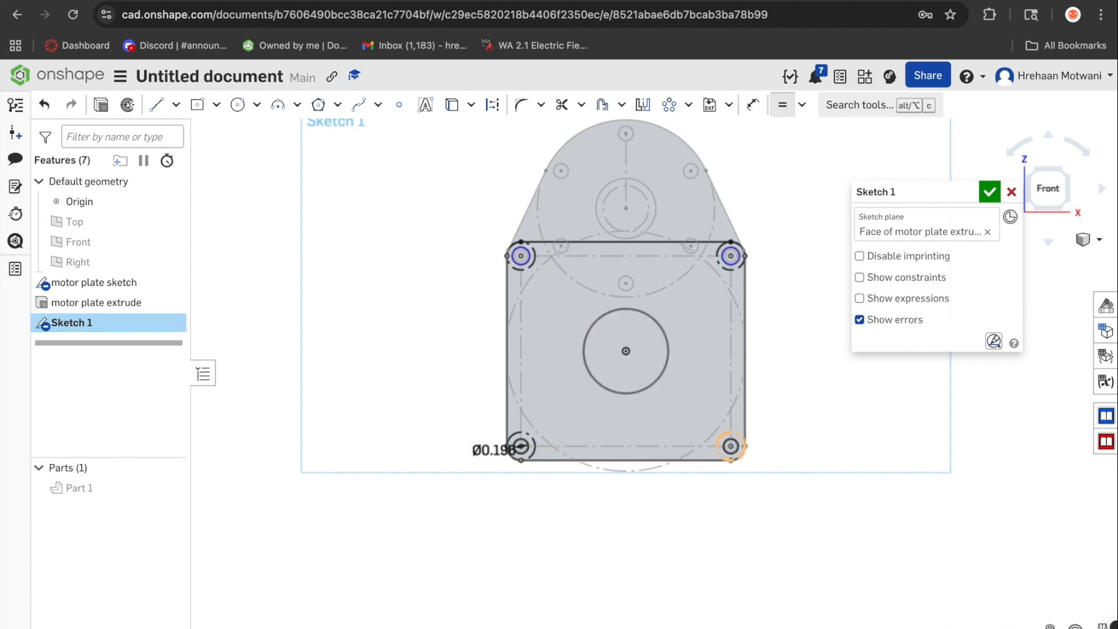
left_click(730, 446)
left_click(731, 256)
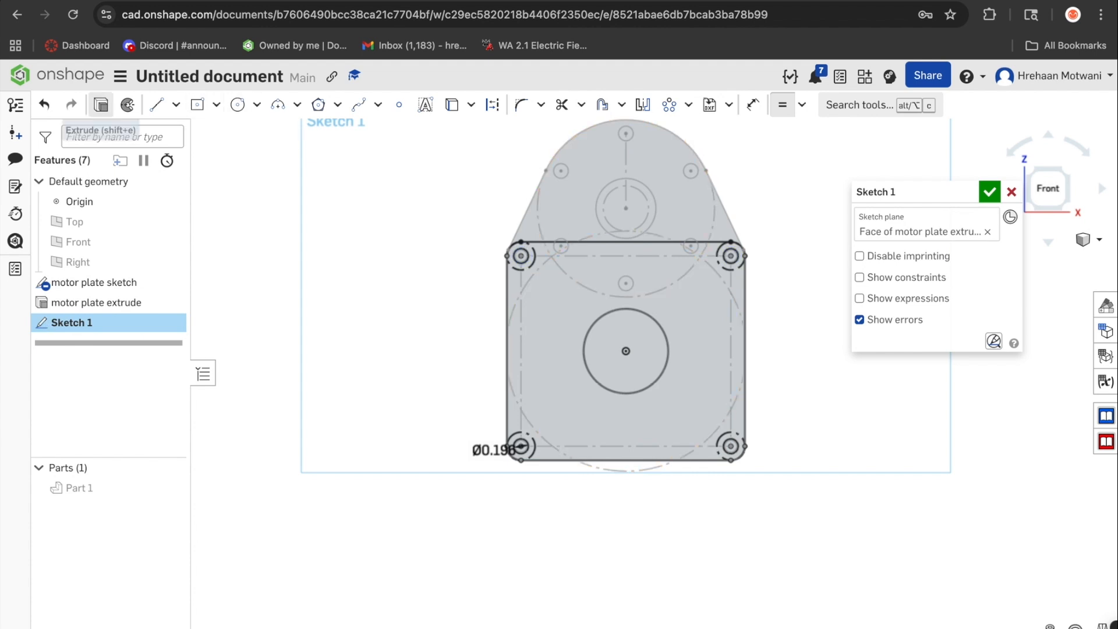
Extrude the Sketch 1 regions as a new solid part with a blind depth of 0.25 in.
left_click(101, 105)
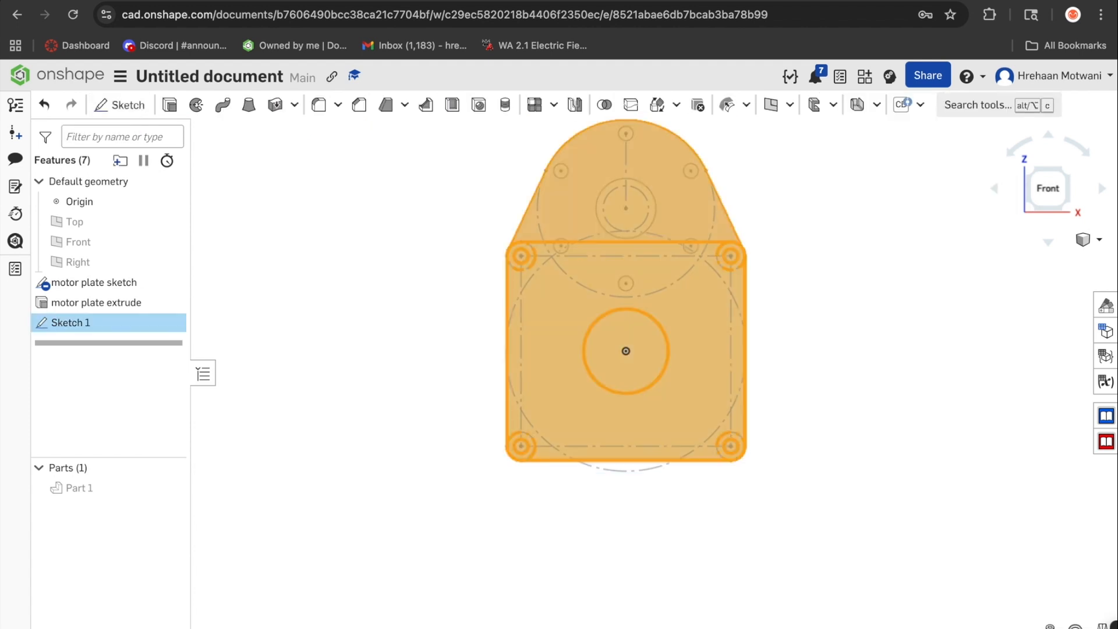
right_click_drag(583, 356, 671, 343)
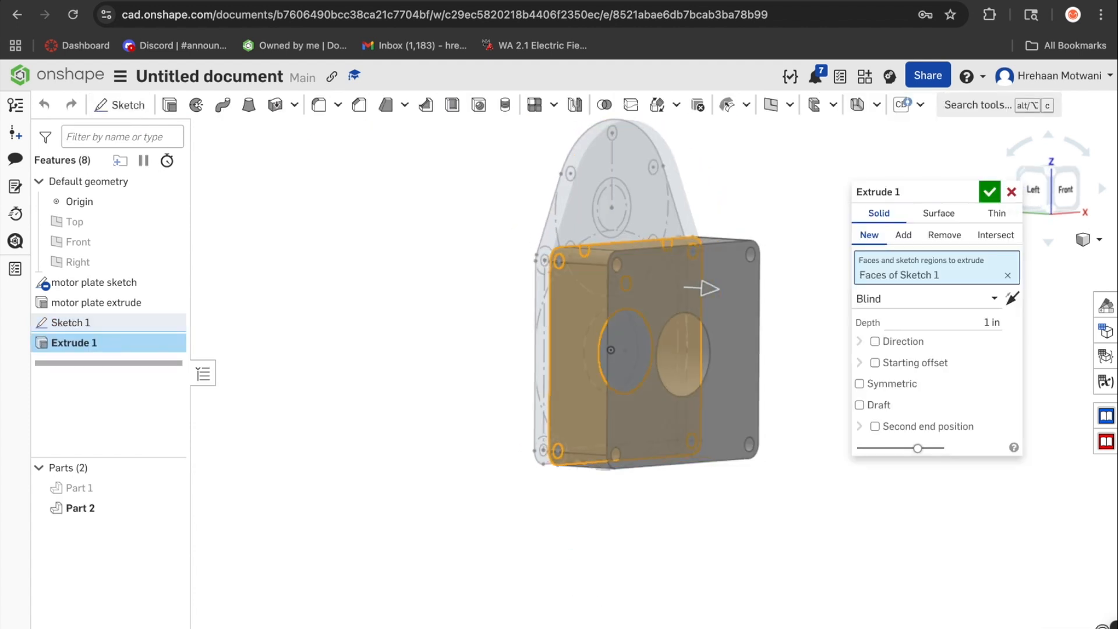
left_click(984, 322)
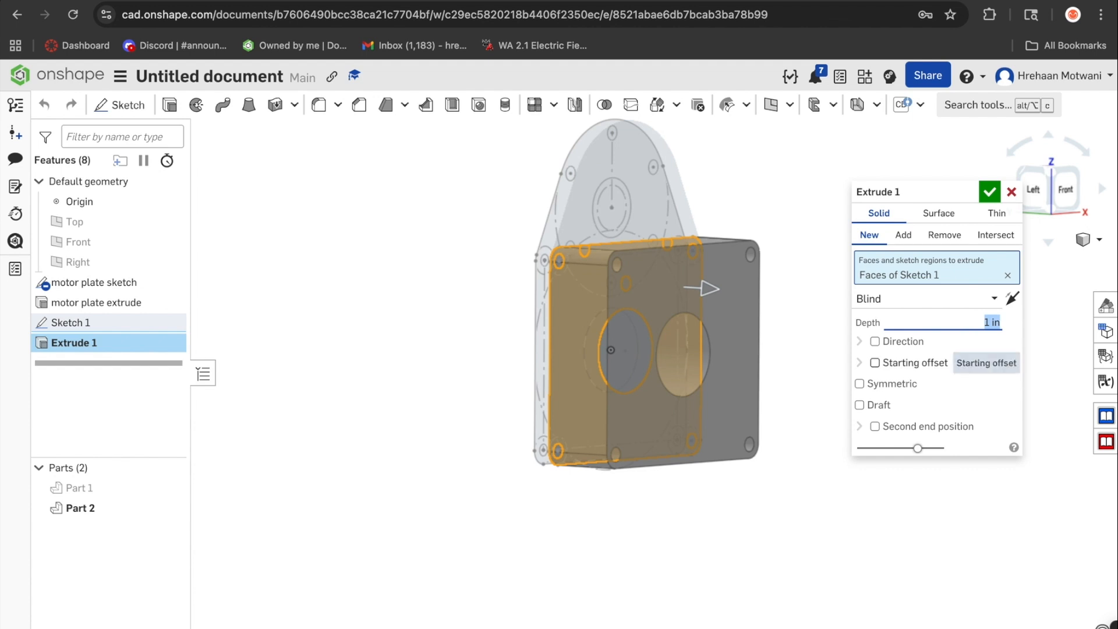
type("0.25")
key("Return")
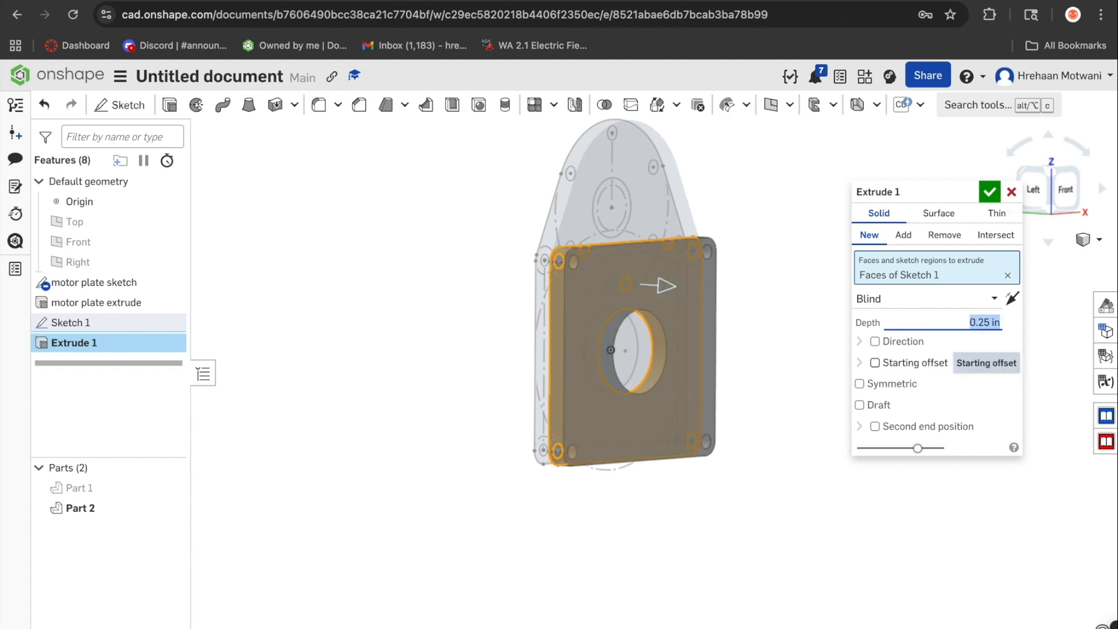
left_click(1100, 187)
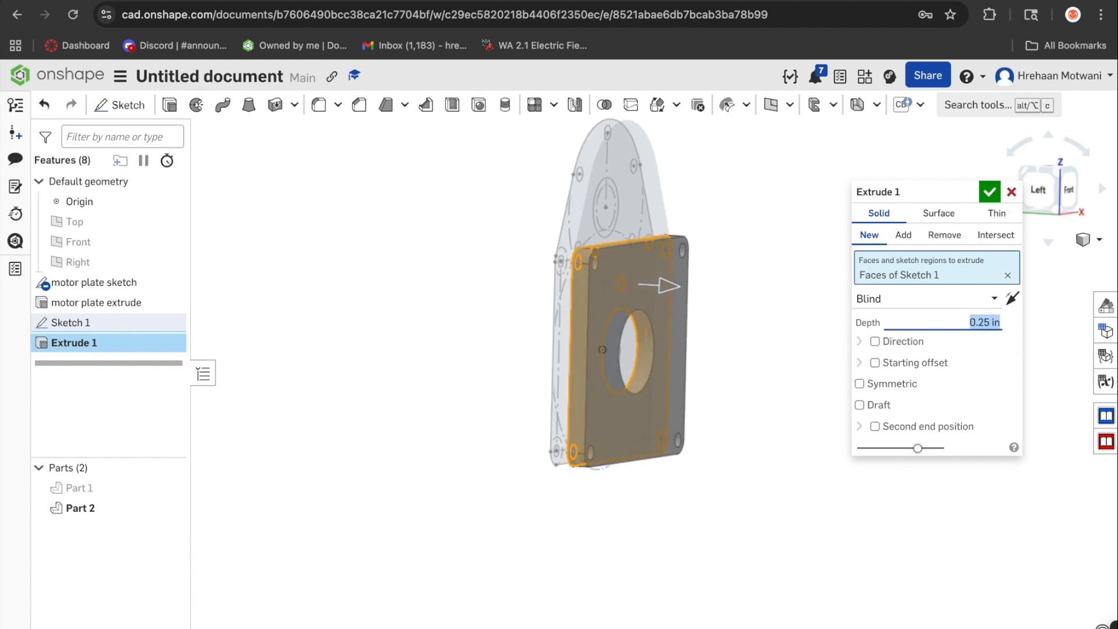
Show Part 1 and give the plate extrude a blind starting offset of 0.75 in.
left_click(175, 488)
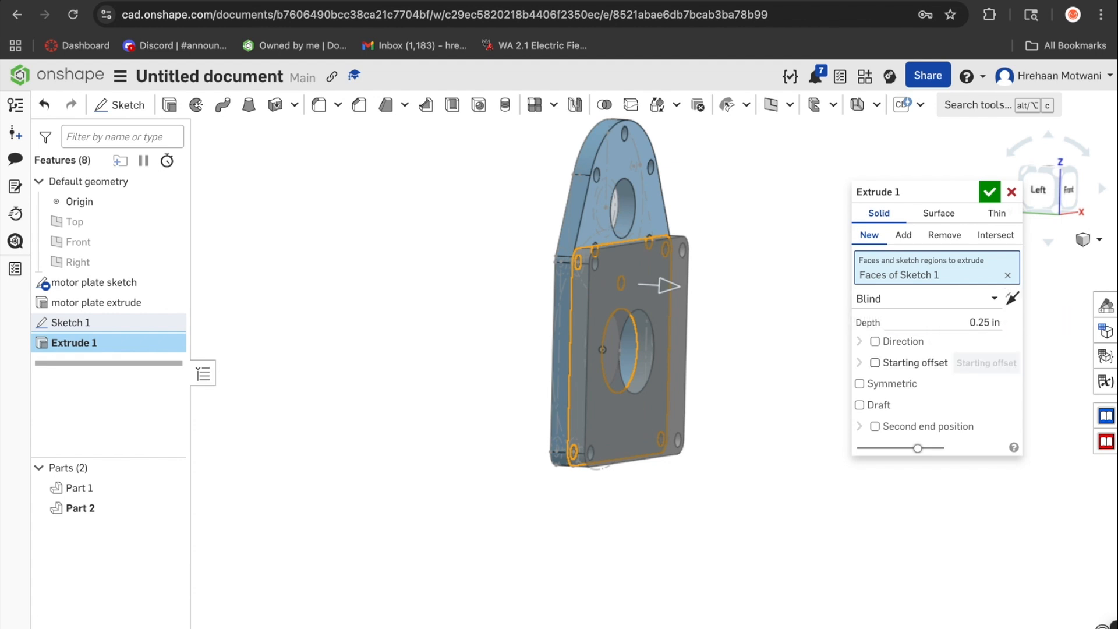
left_click(875, 362)
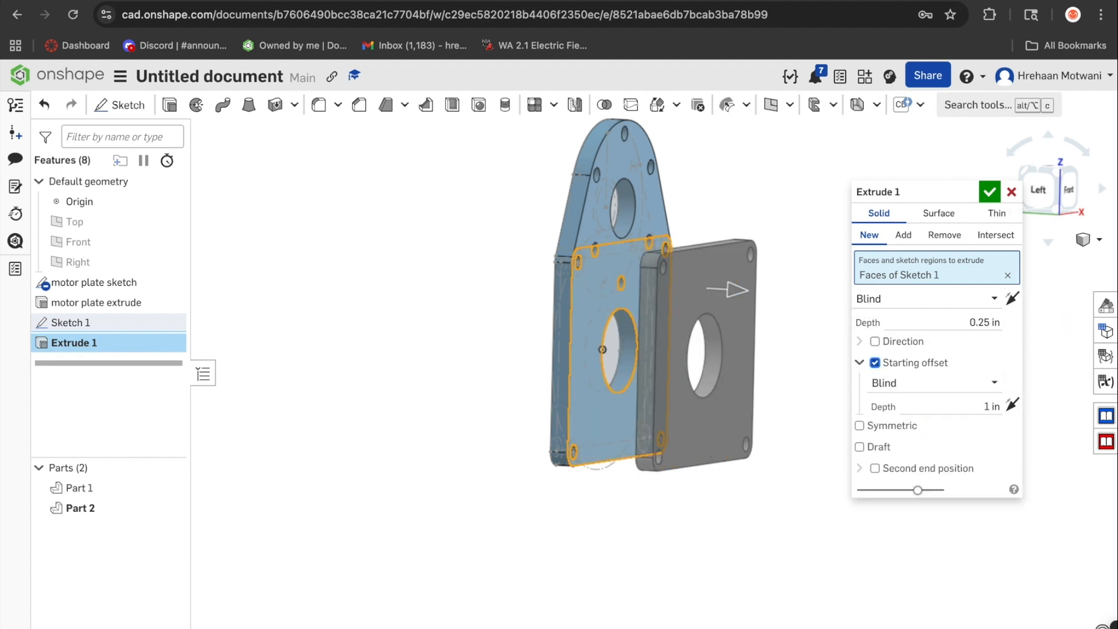
left_click(991, 406)
type("0.75")
key("Return")
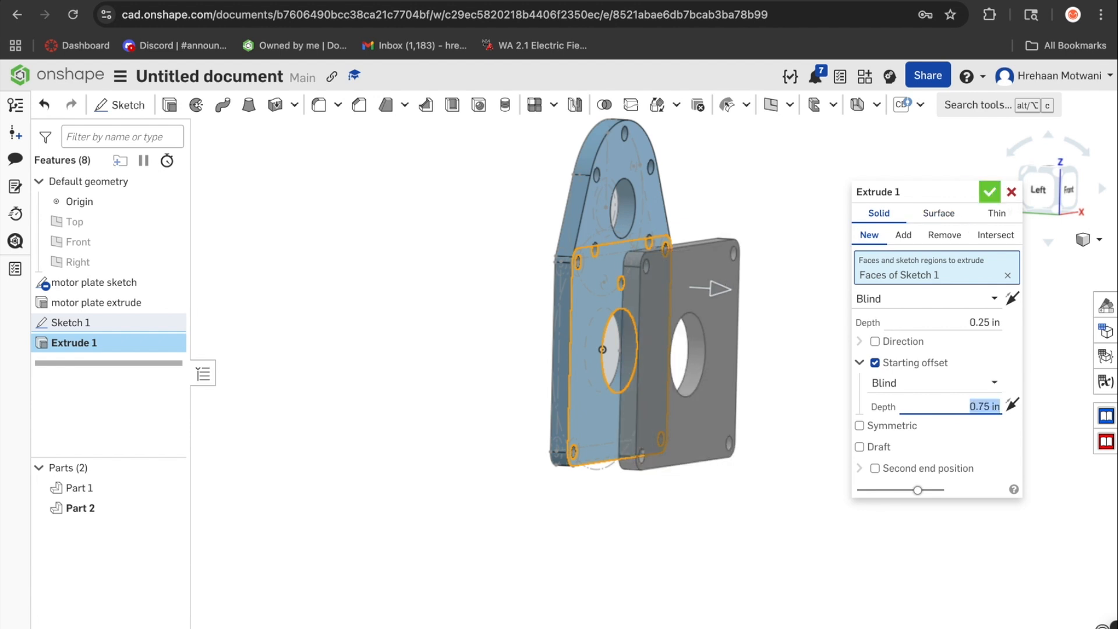
Rename the extrude as "bearing plate extrude" and accept it.
left_click(967, 192)
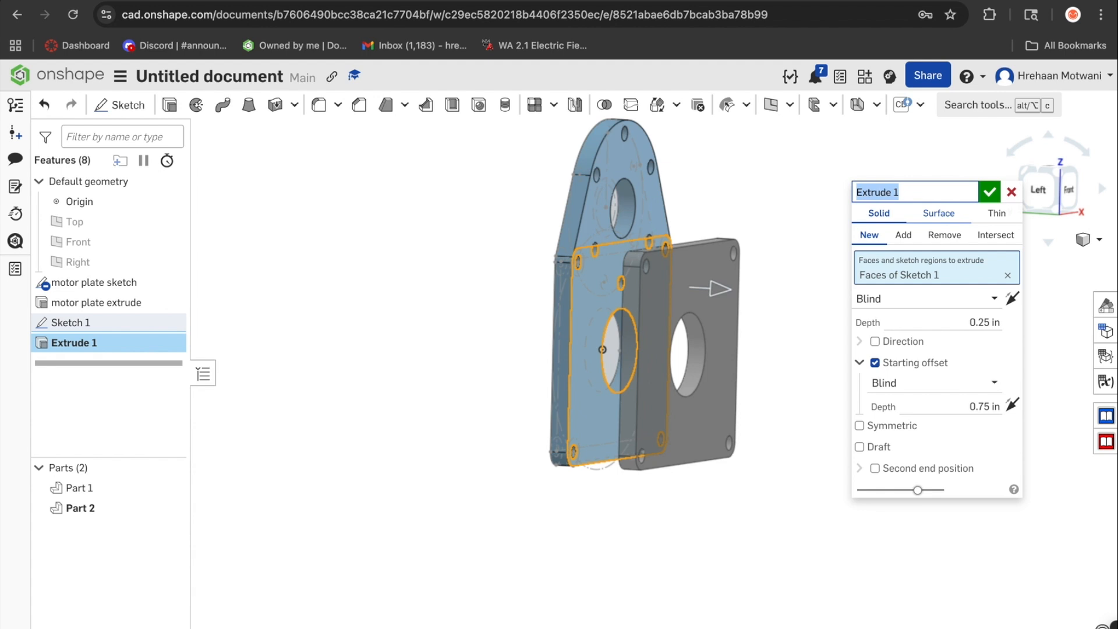
type("bearing plate extrude")
key("Return")
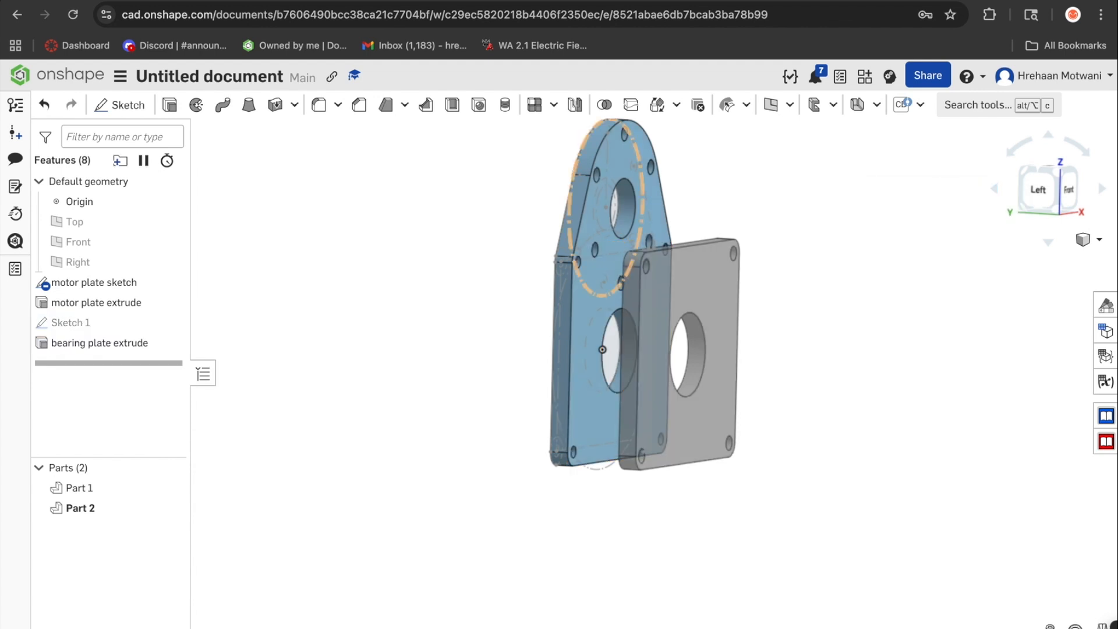
Rename Sketch 1 as "bearing plate sketch".
right_click(140, 322)
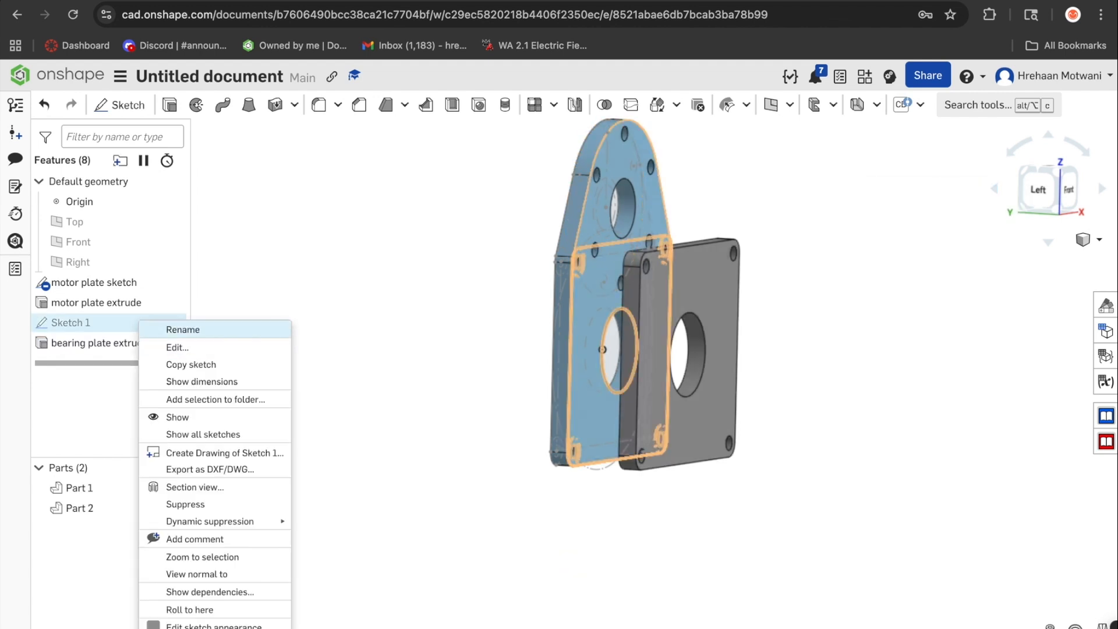
left_click(183, 329)
type("bearing plate ske")
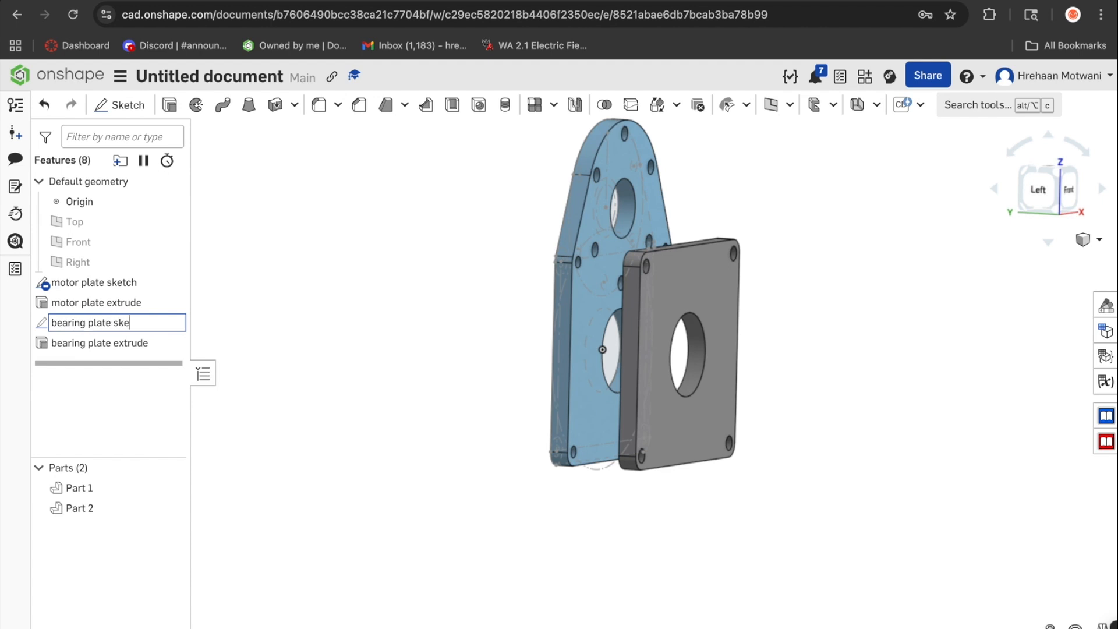
type("tch")
key("Return")
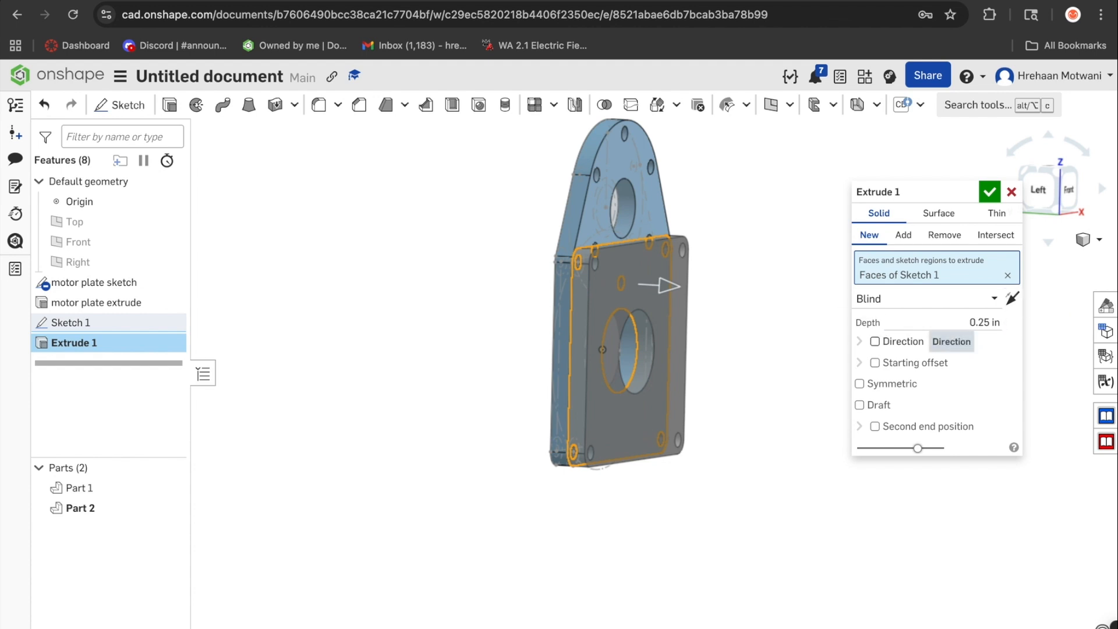
Set a blind starting offset of 0.75 in for the bearing plate's extrusion.
left_click(875, 362)
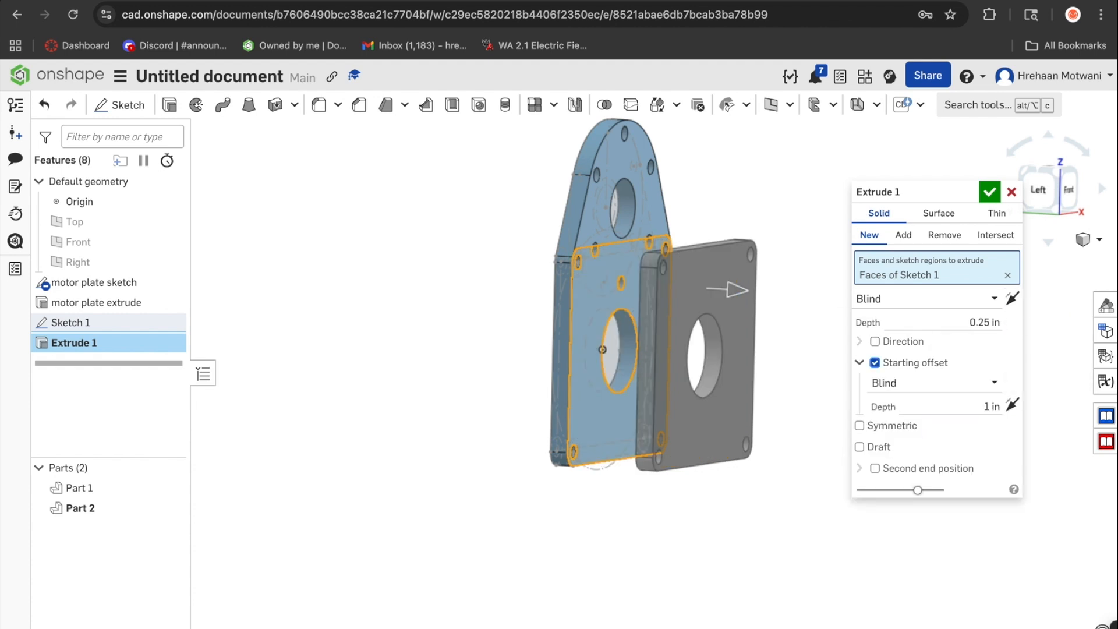
left_click(990, 406)
type("0.75")
key("Return")
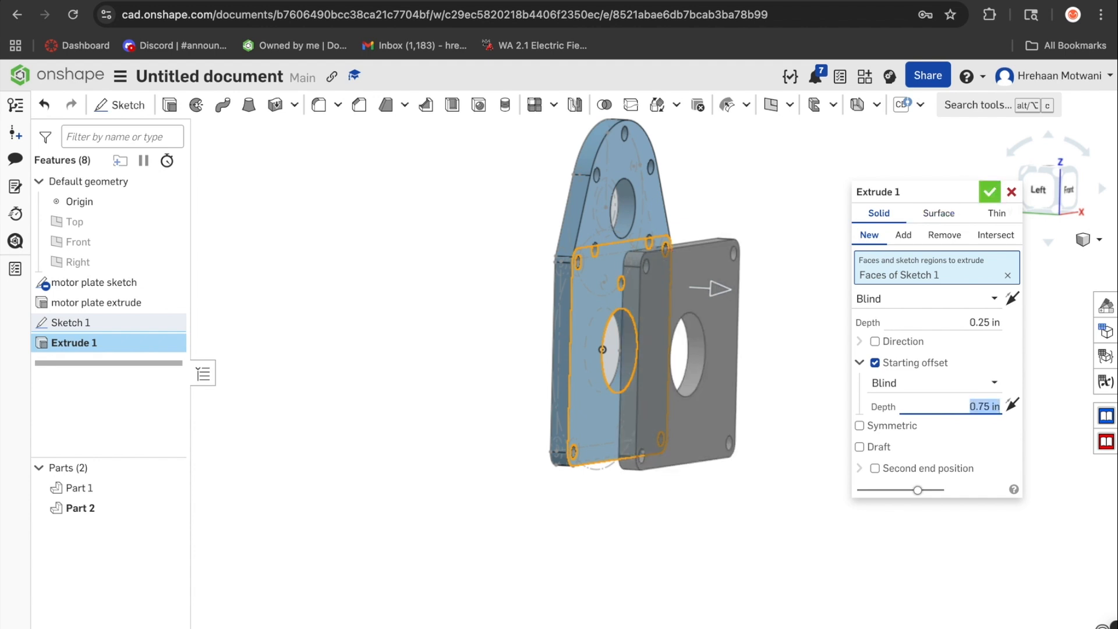
Name the extrude feature "bearing plate extrude" and accept it.
left_click(968, 192)
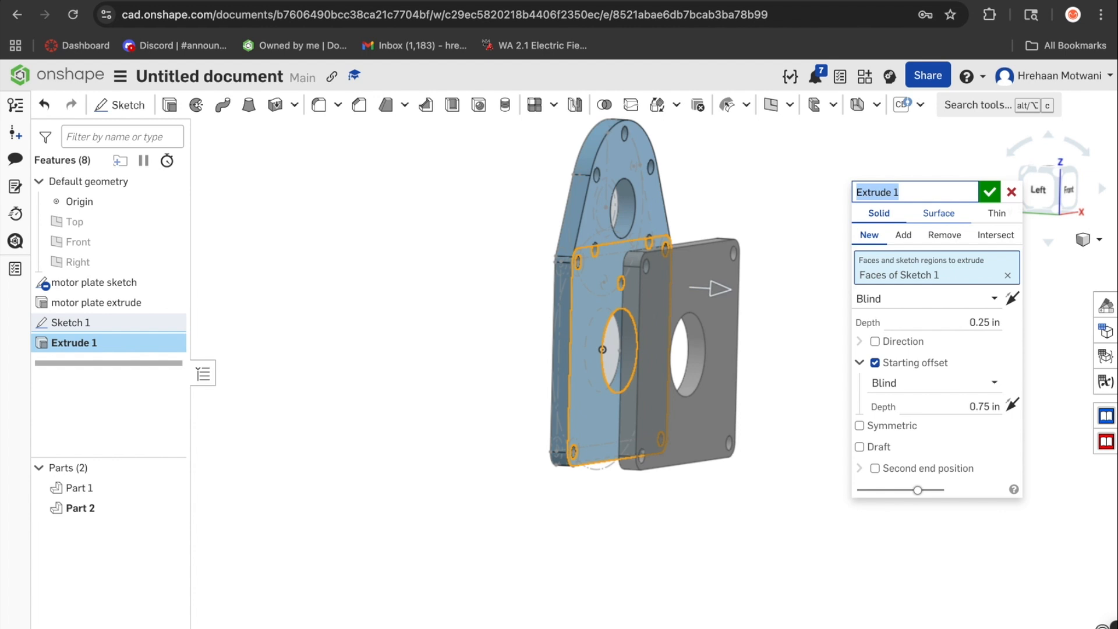
type("bearing plate extrude")
key("Return")
key("Return")
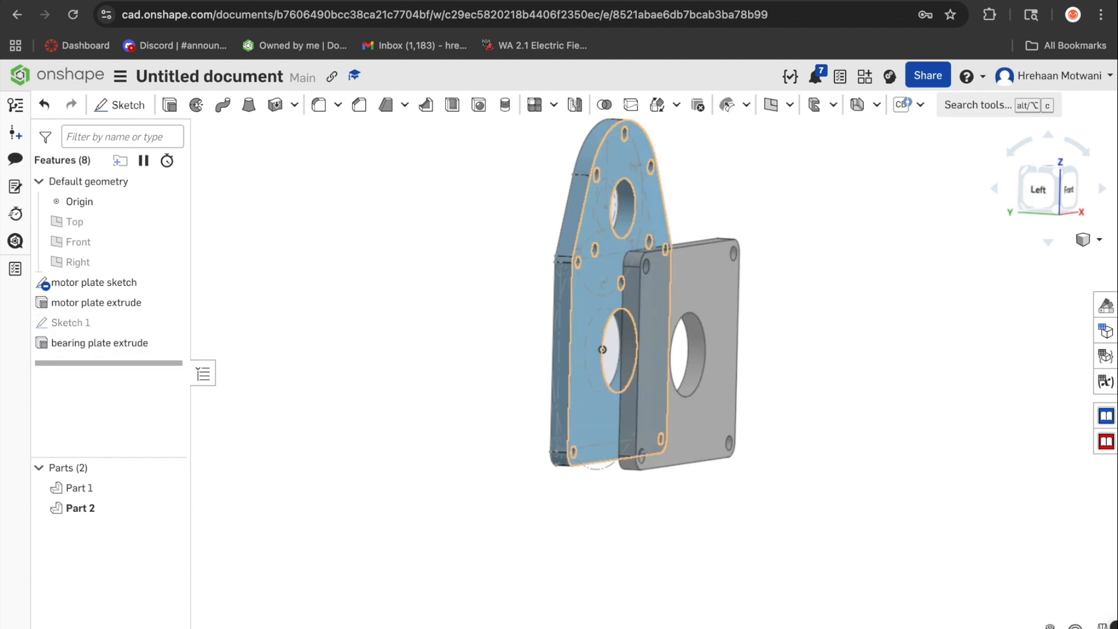
Rename the bearing plate's sketch from its default name to "bearing plate sketch".
right_click(139, 322)
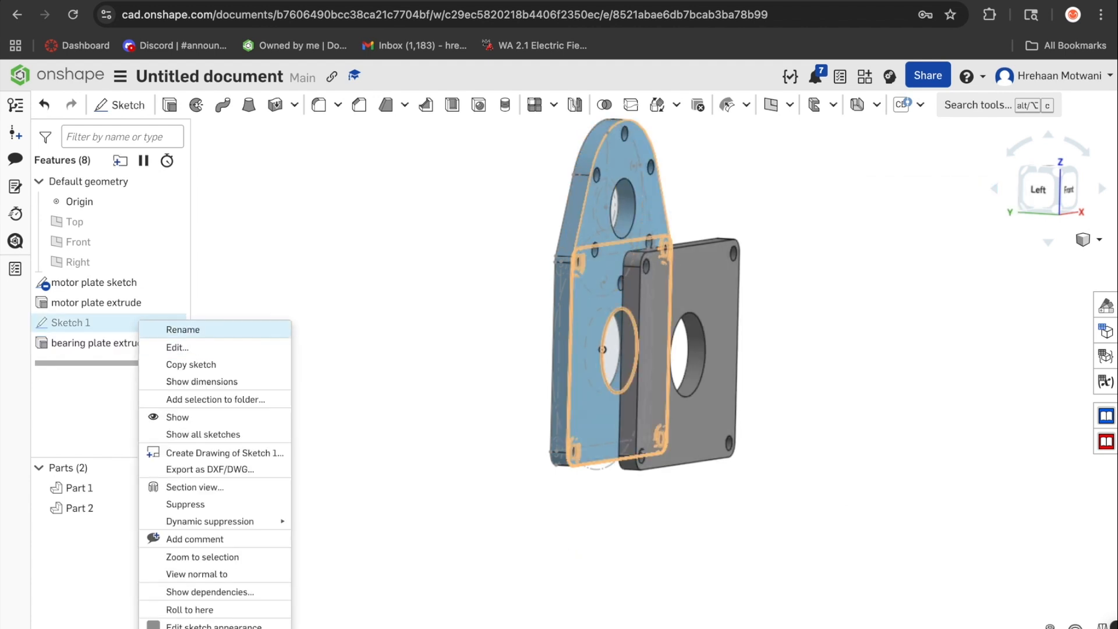
left_click(183, 329)
type("bearing plate ske")
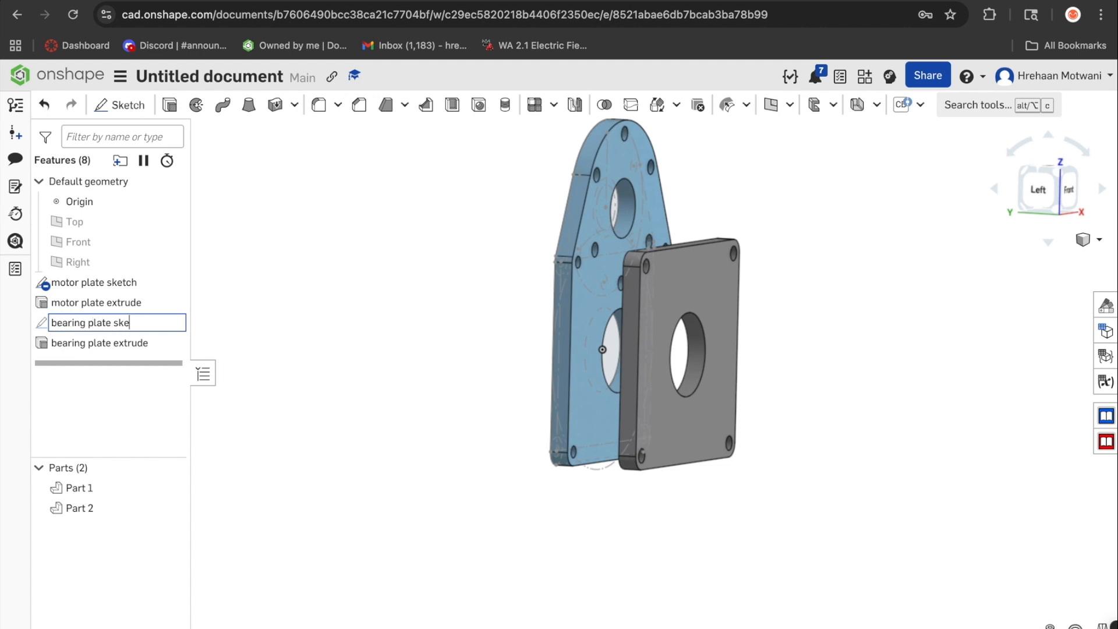
type("tch")
key("Return")
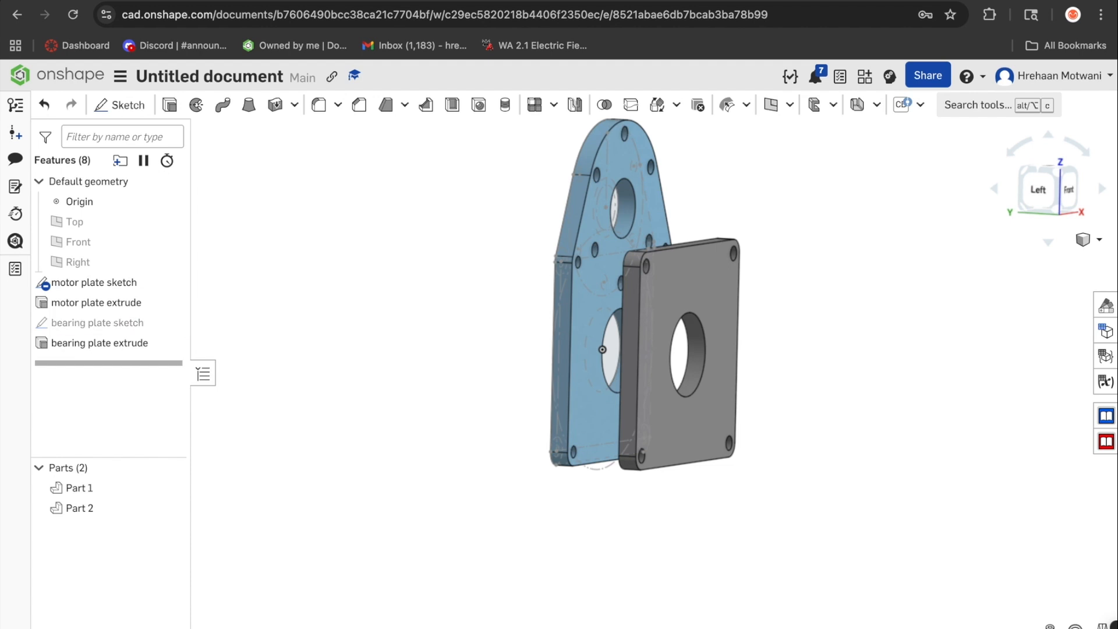
Show the hidden bearing plate sketch in the model.
key("Right")
key("Right")
key("Right")
key("Right")
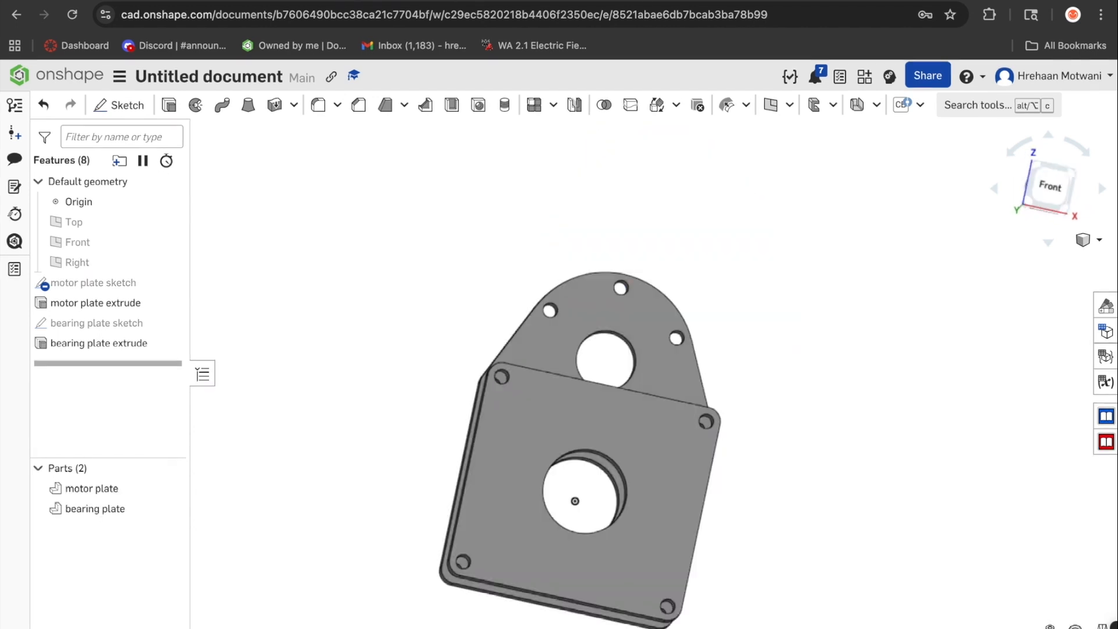
right_click_drag(582, 443, 612, 443)
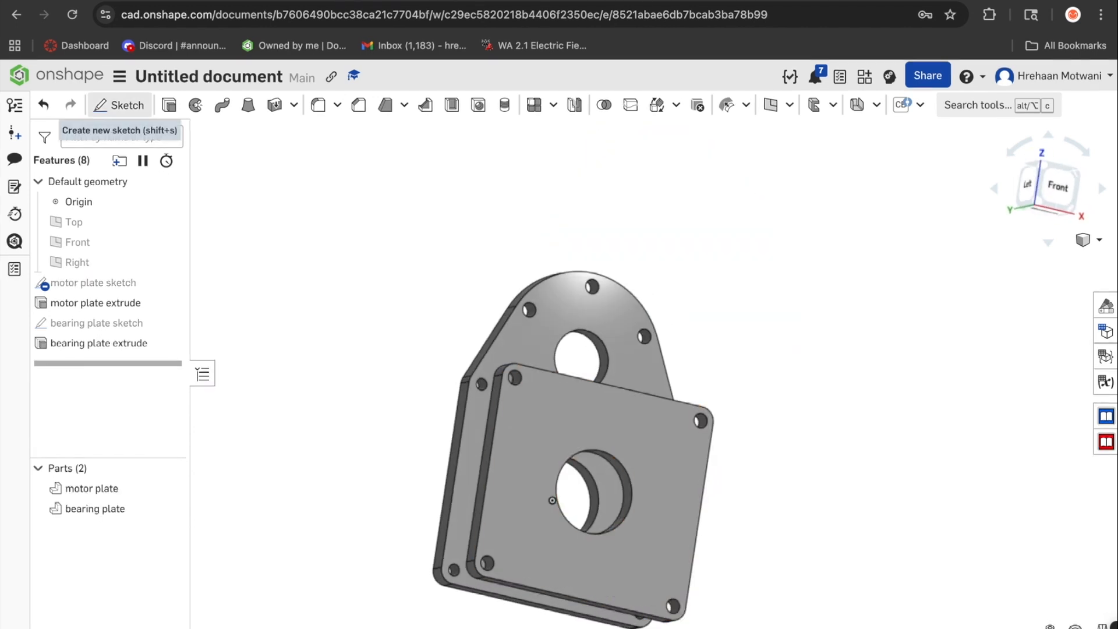
mouse_move(524, 442)
right_mouse_down()
mouse_move(734, 446)
mouse_move(512, 451)
mouse_move(629, 457)
right_mouse_up()
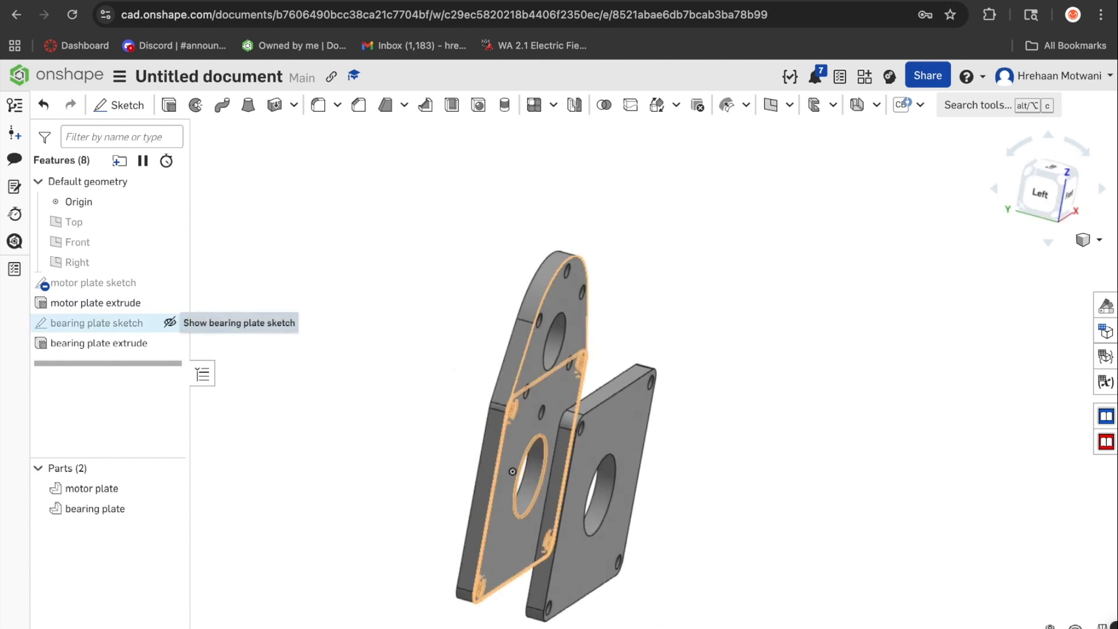
left_click(169, 323)
Start a sketch on the motor plate face towards the bearing plate and project the two circles around its upper-left corner hole.
right_click_drag(641, 431, 553, 432)
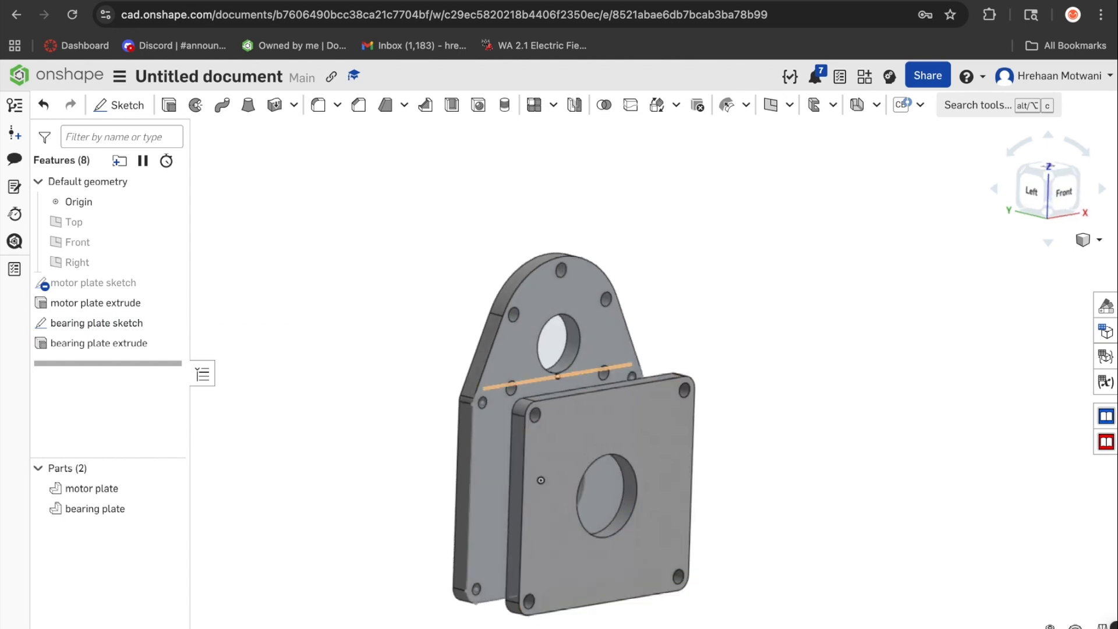
scroll(481, 402, "up", 5)
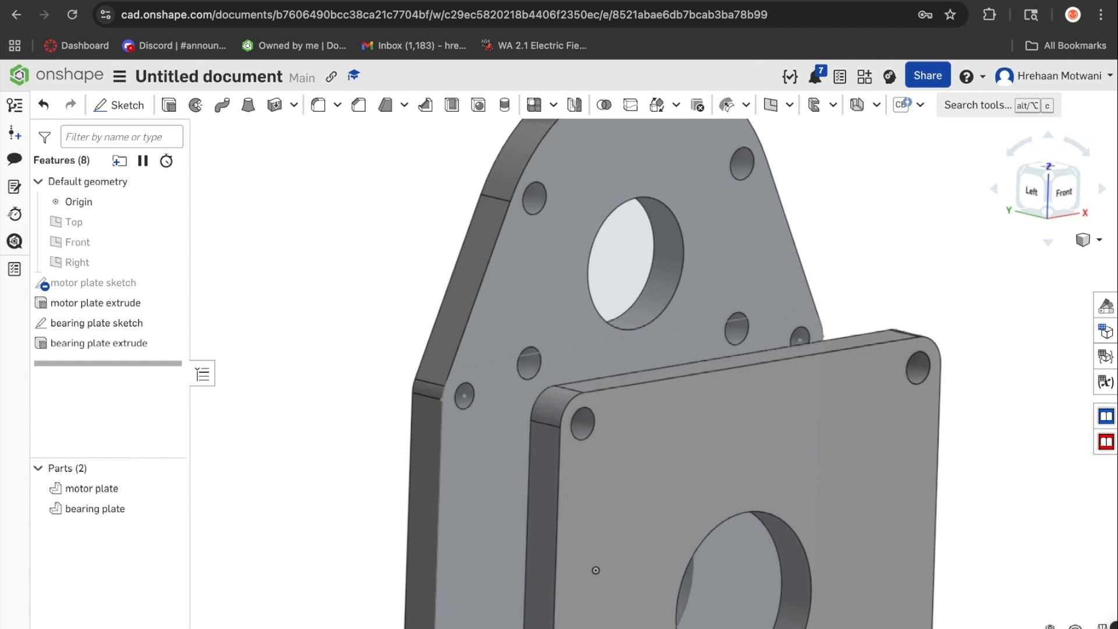
left_click(119, 105)
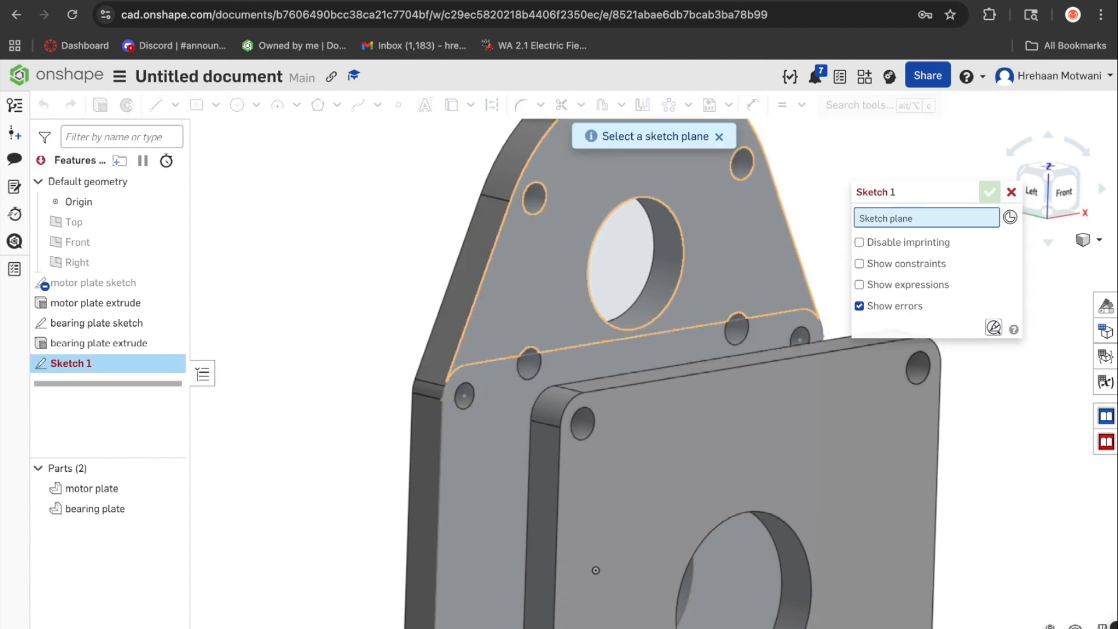
left_click(552, 280)
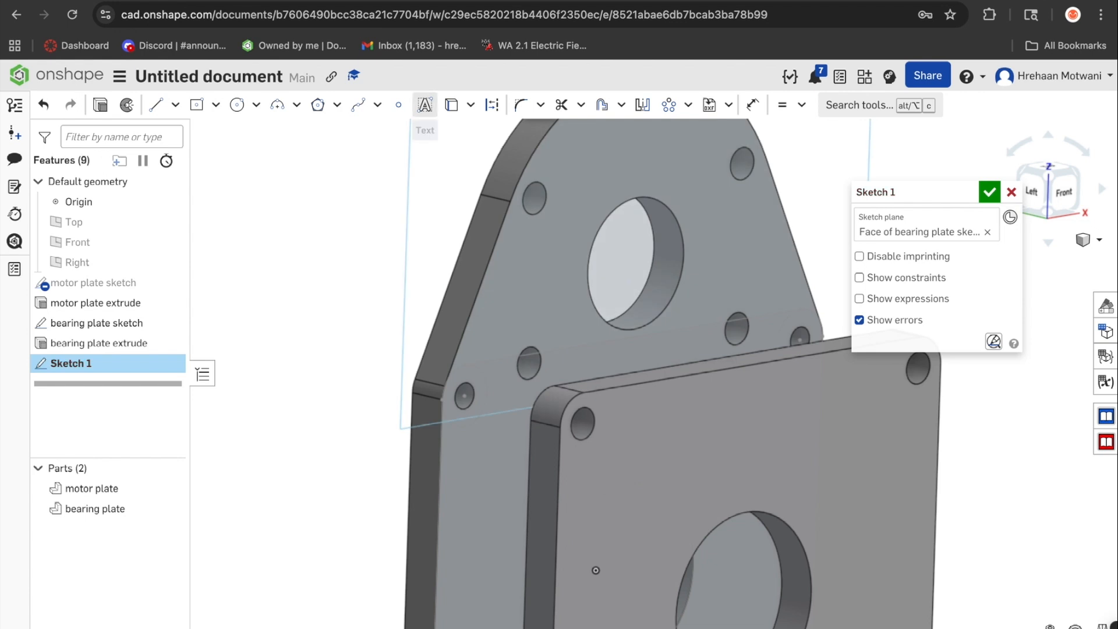
left_click(452, 105)
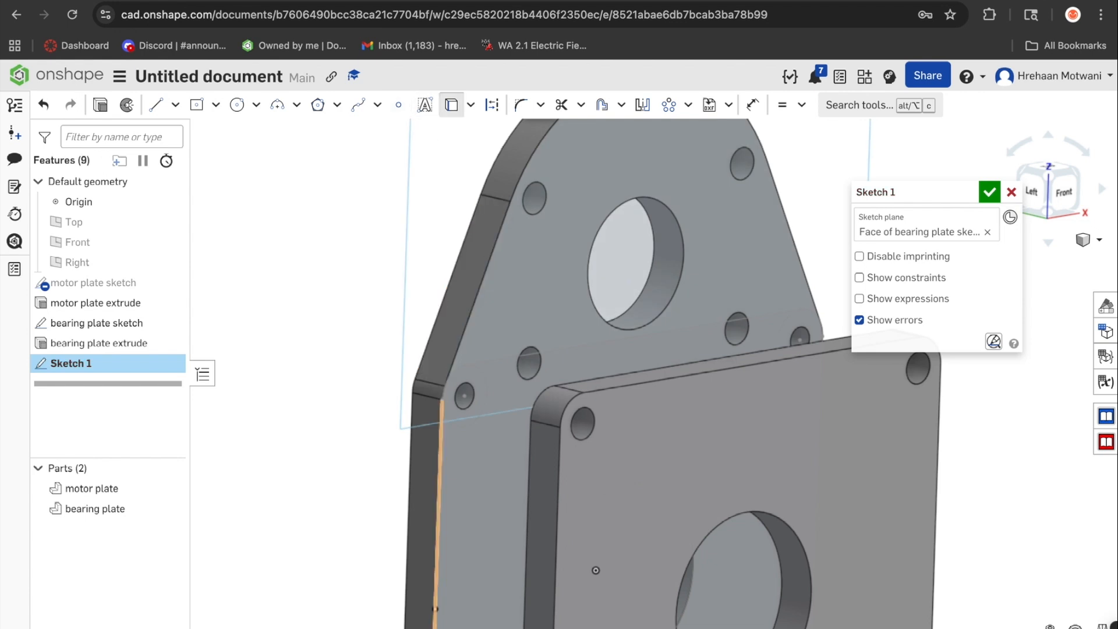
left_click(485, 380)
left_click(472, 392)
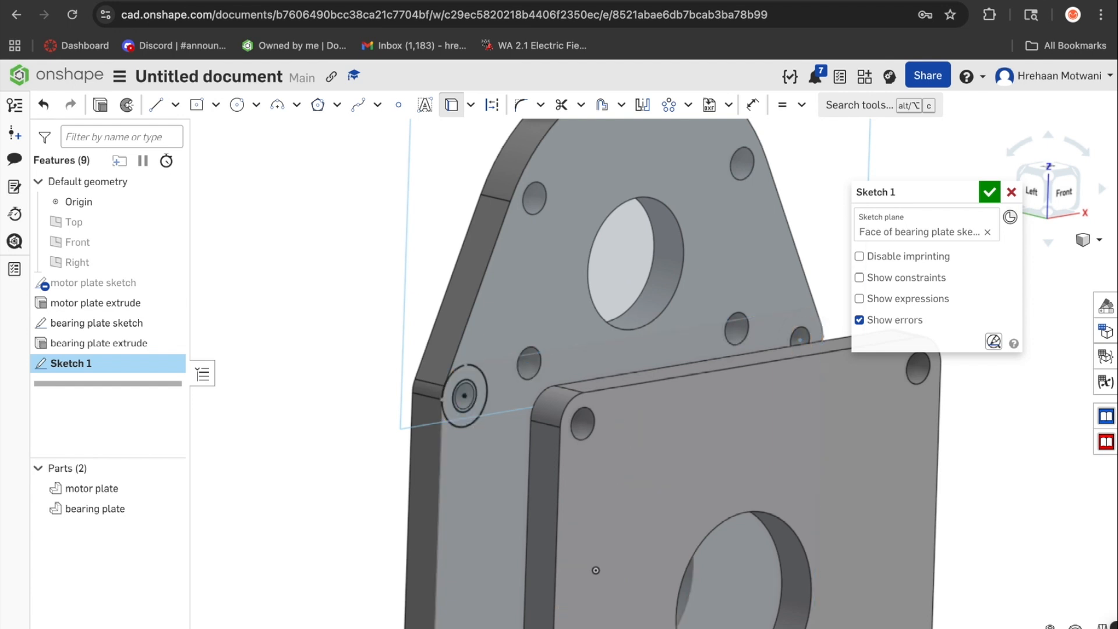
scroll(463, 395, "up", 5)
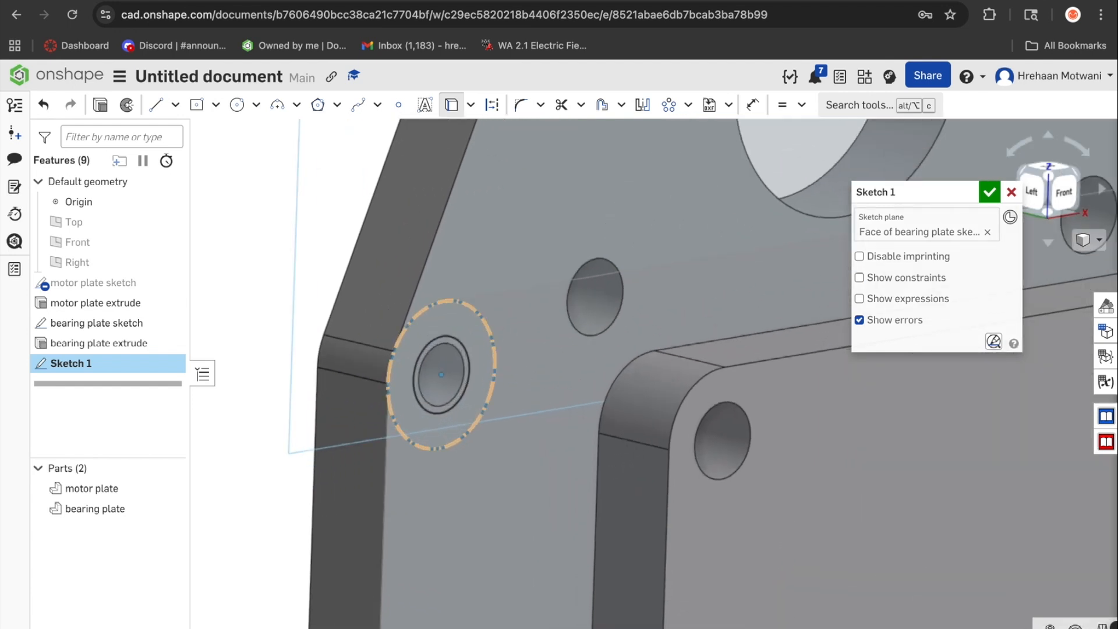
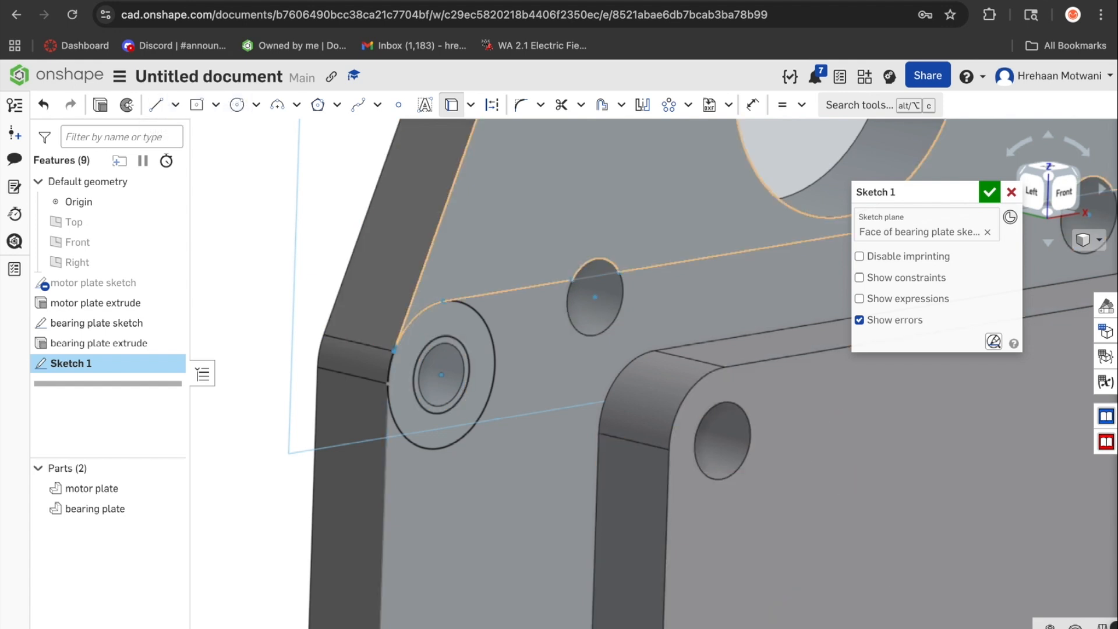
Rename the new sketch as "spacer sketch".
left_click(968, 192)
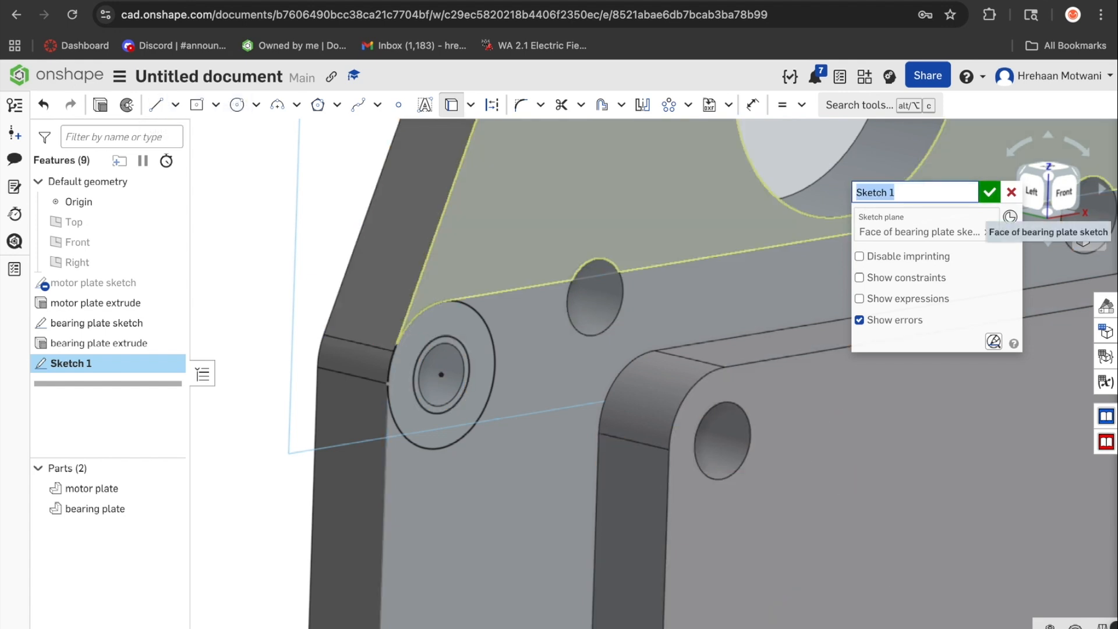
type("spacer sketch")
key("Return")
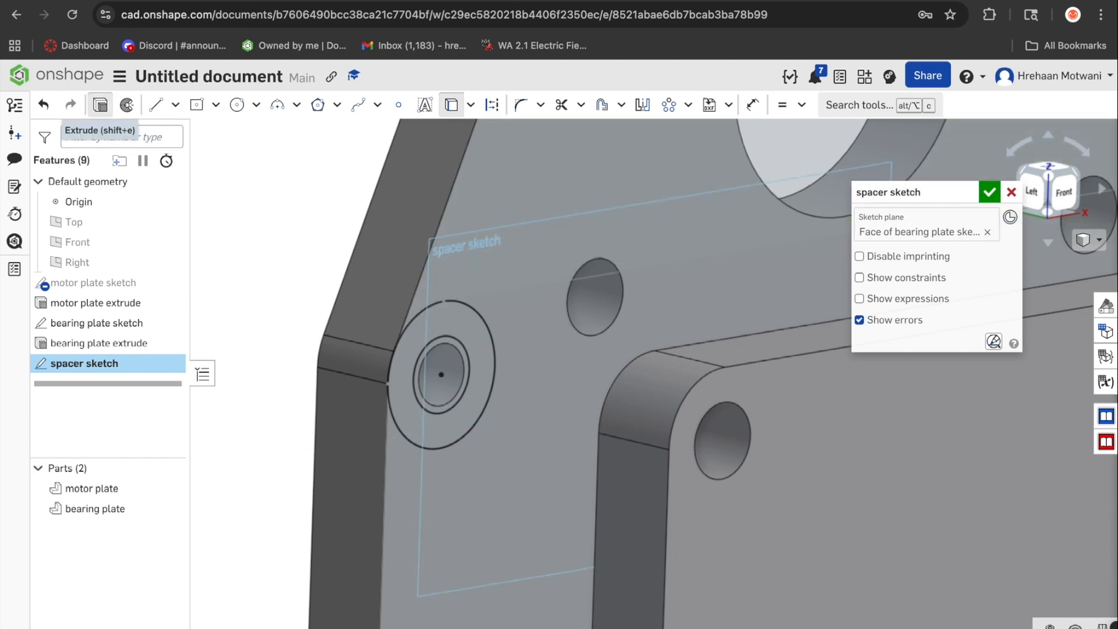
Extrude the spacer sketch ring as a new part, up to the bearing plate face that faces the motor plate.
left_click(100, 105)
key("shift+e")
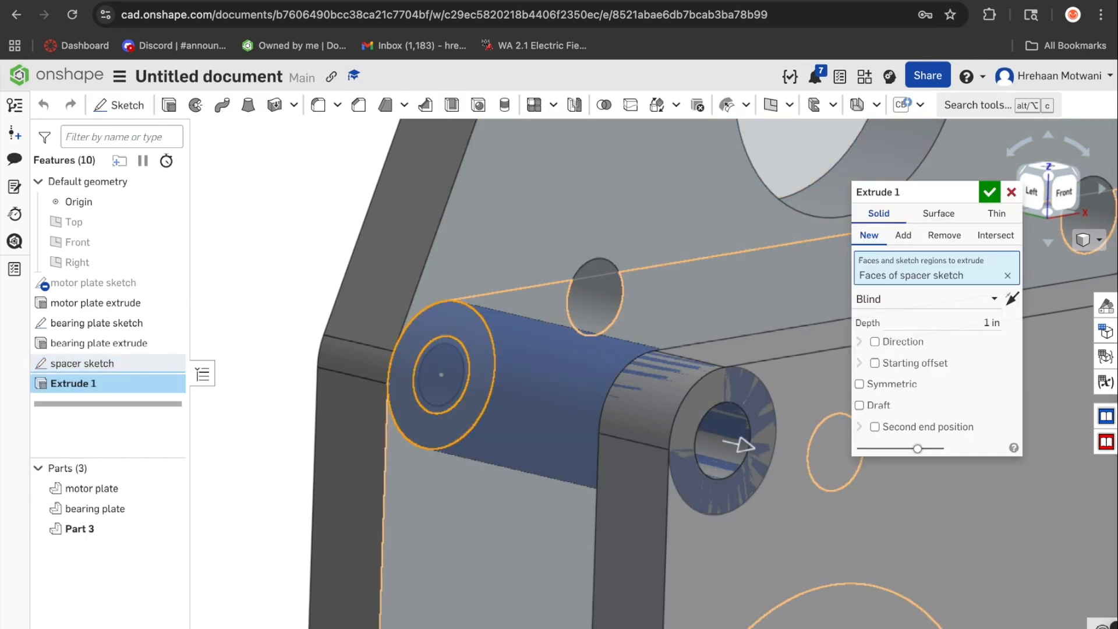
left_click(1008, 299)
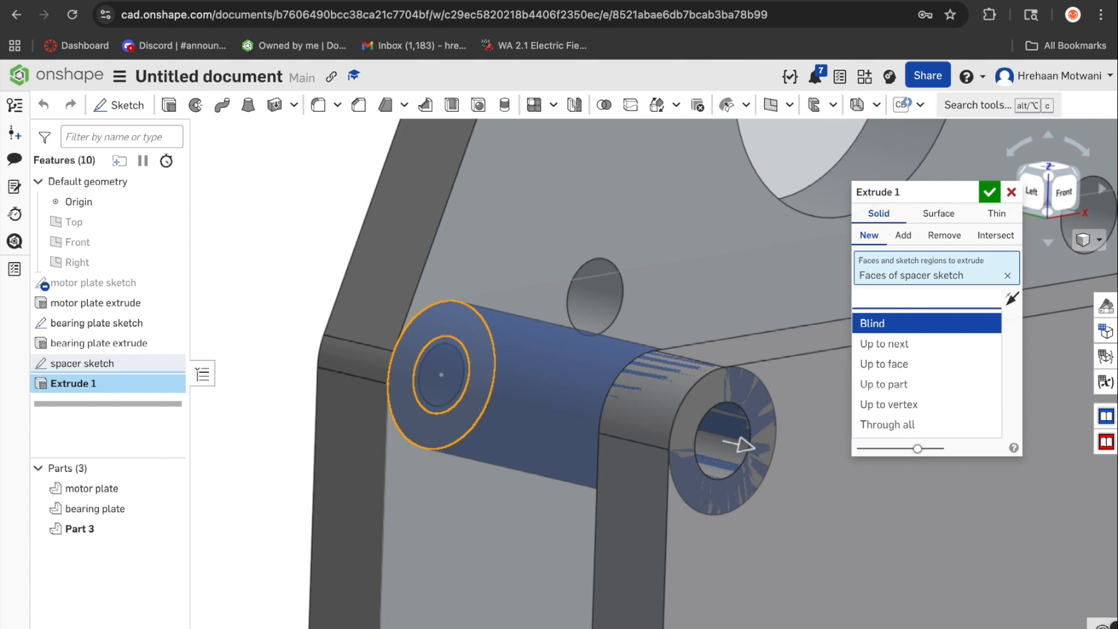
key("Down")
key("Down")
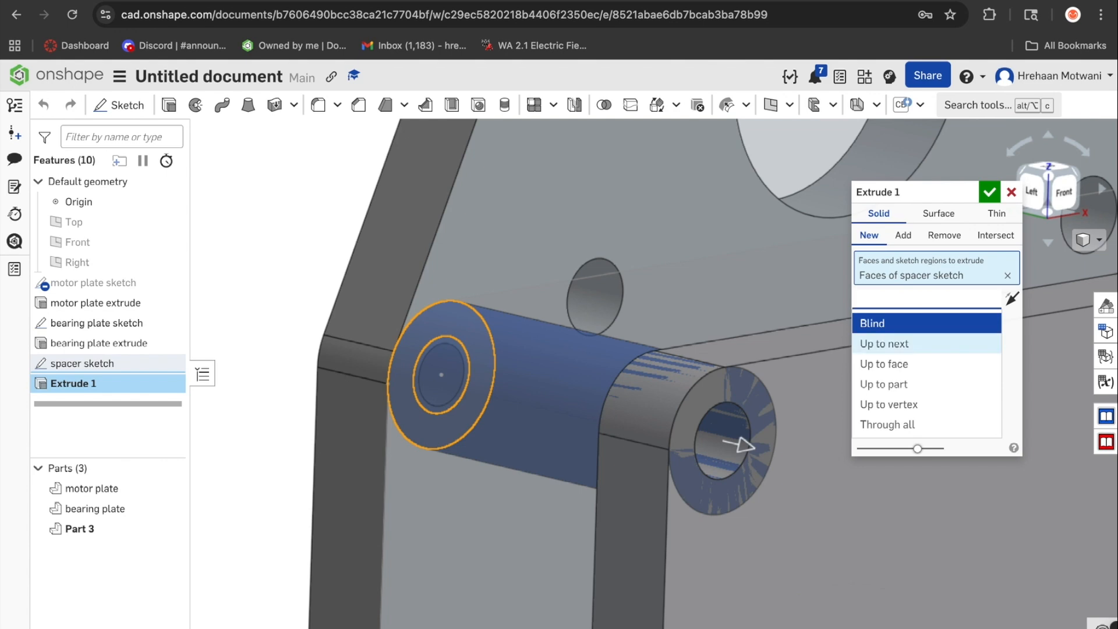
key("Return")
right_click_drag(524, 379, 711, 402)
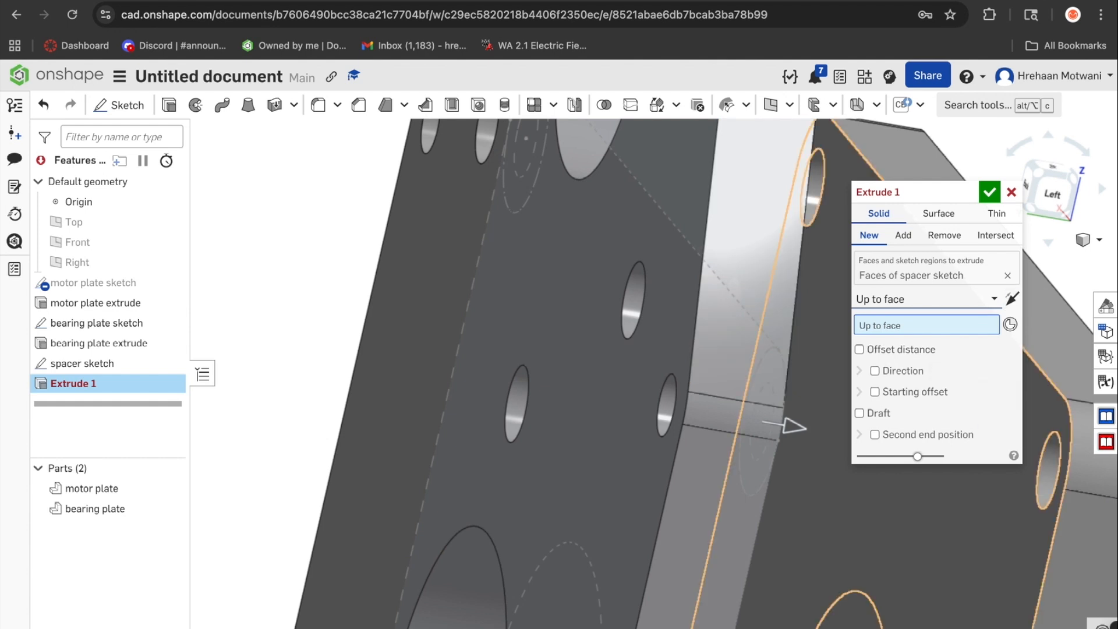
left_click(818, 361)
right_click_drag(751, 326, 582, 322)
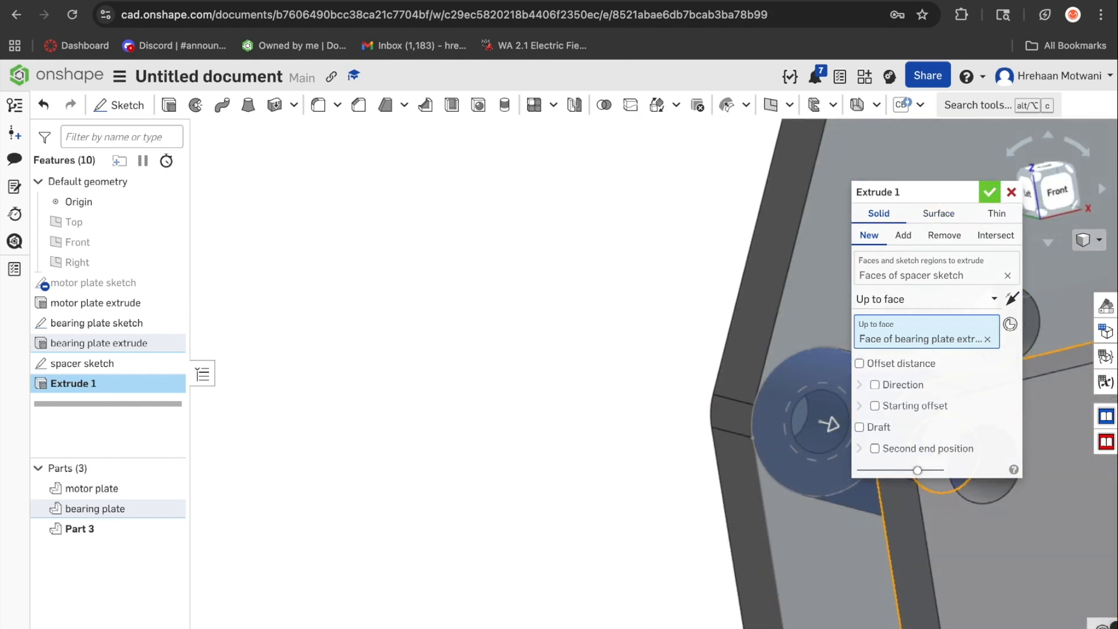
left_click(990, 192)
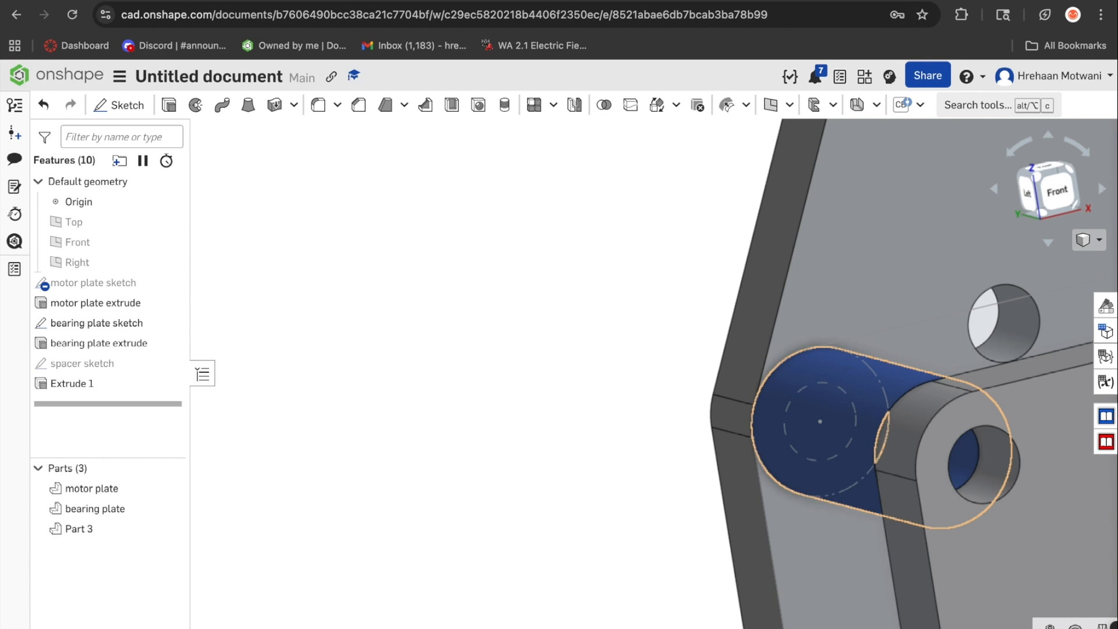
scroll(785, 279, "down", 5)
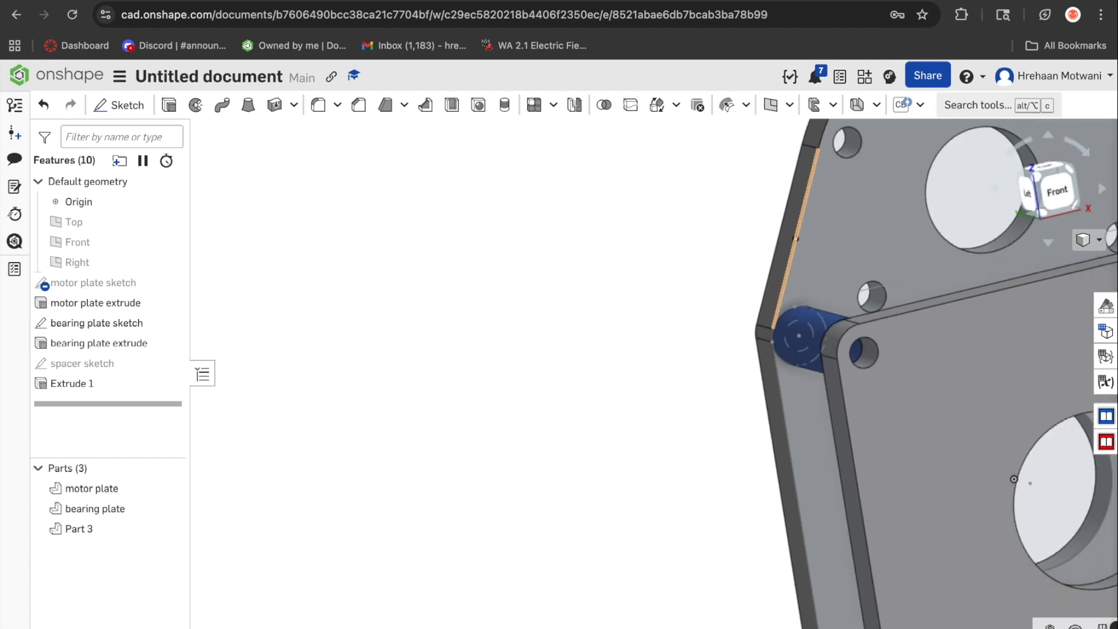
Set the appearance colour of the bearing plate and the motor plate to light grey CCCCCC.
right_click(939, 454)
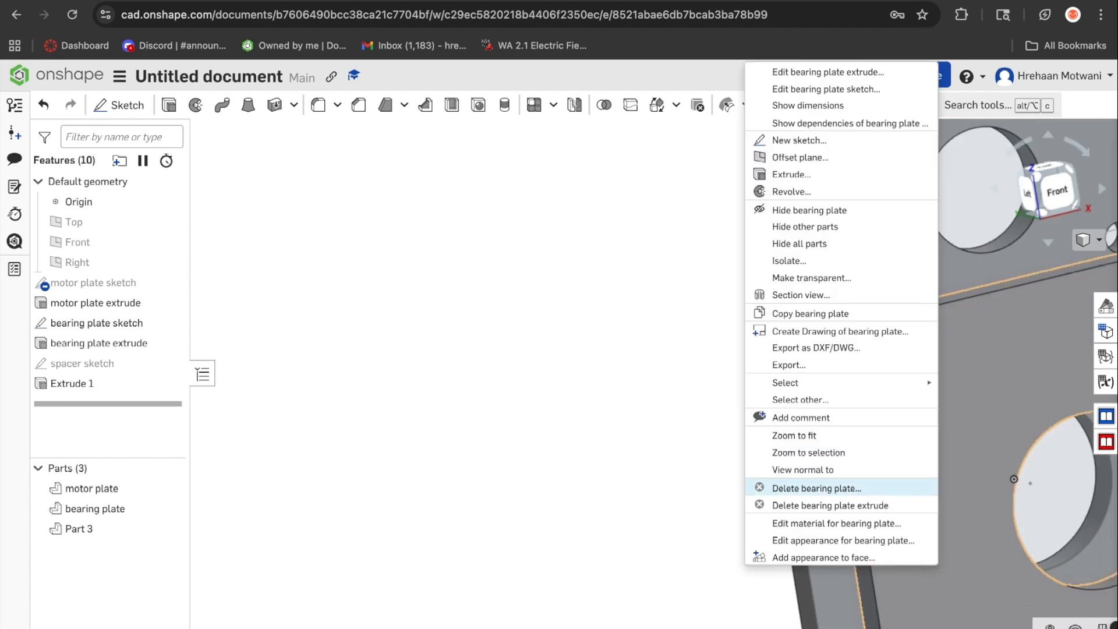
left_click(842, 540)
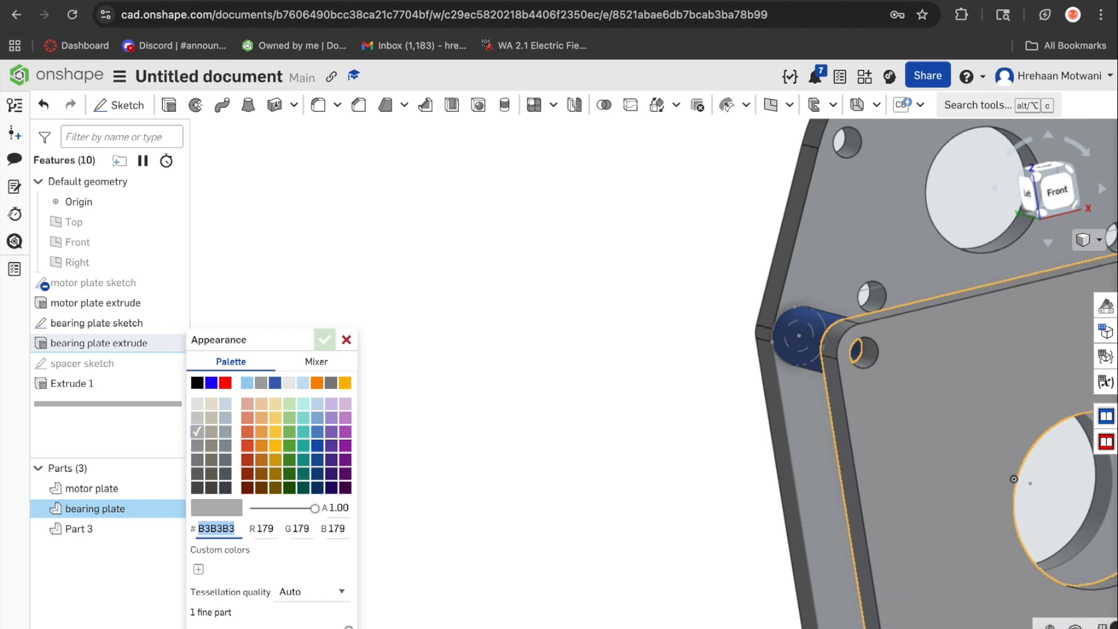
left_click(197, 417)
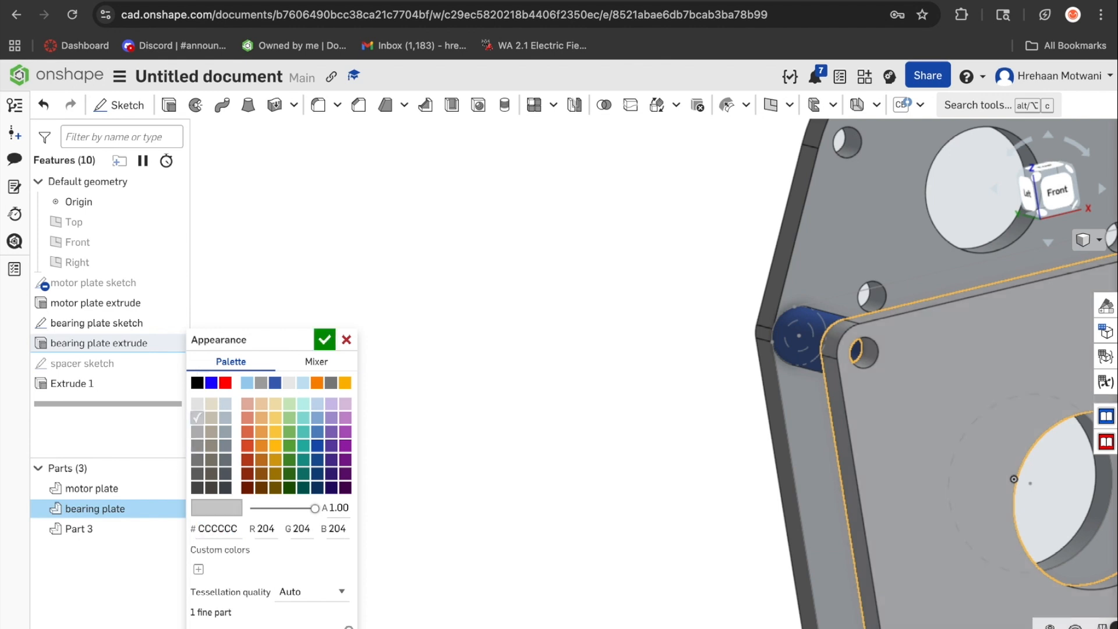
left_click(836, 251)
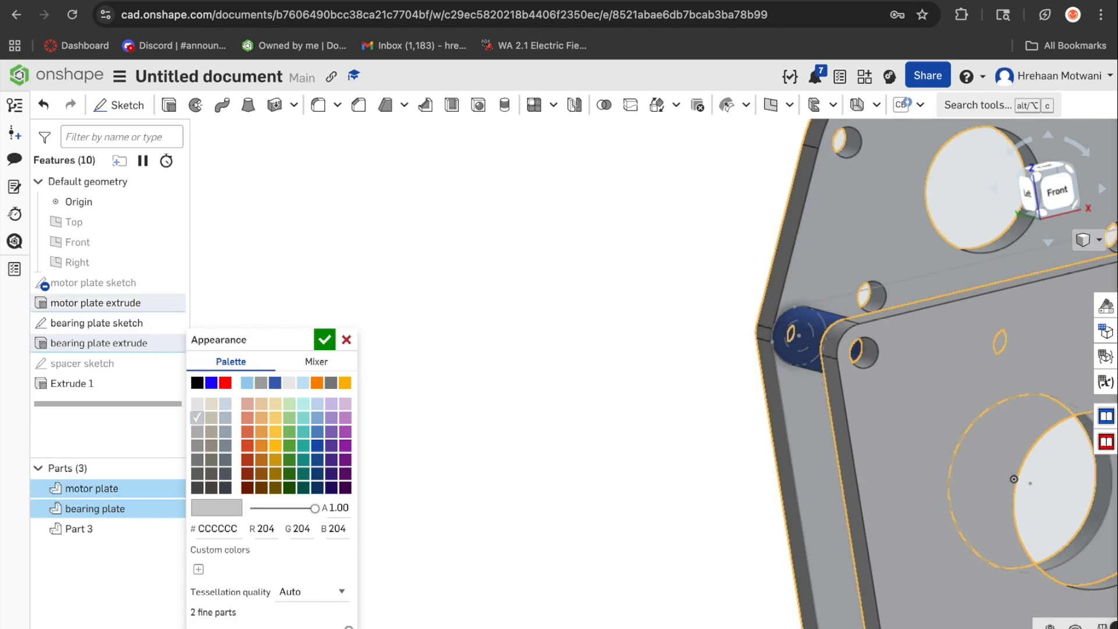
left_click(324, 339)
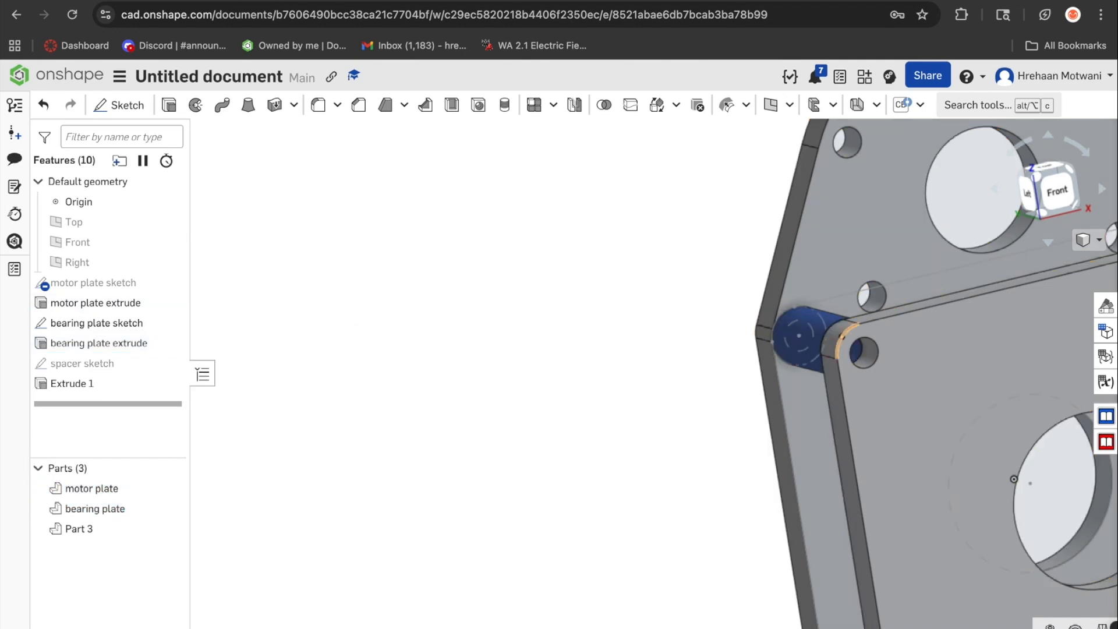
right_click(808, 348)
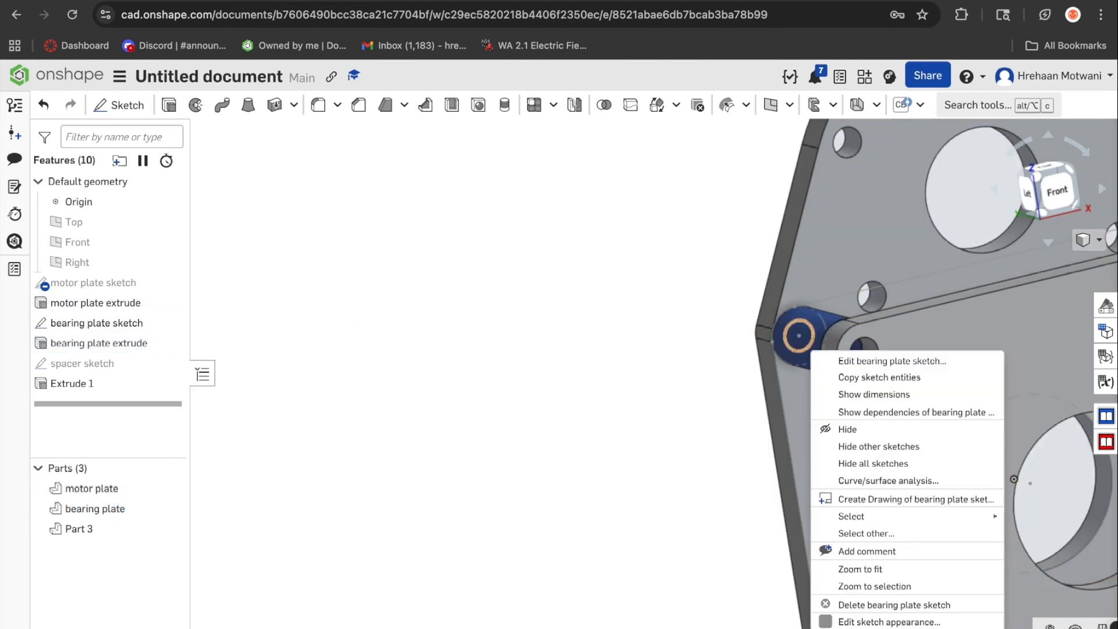
left_click(807, 349)
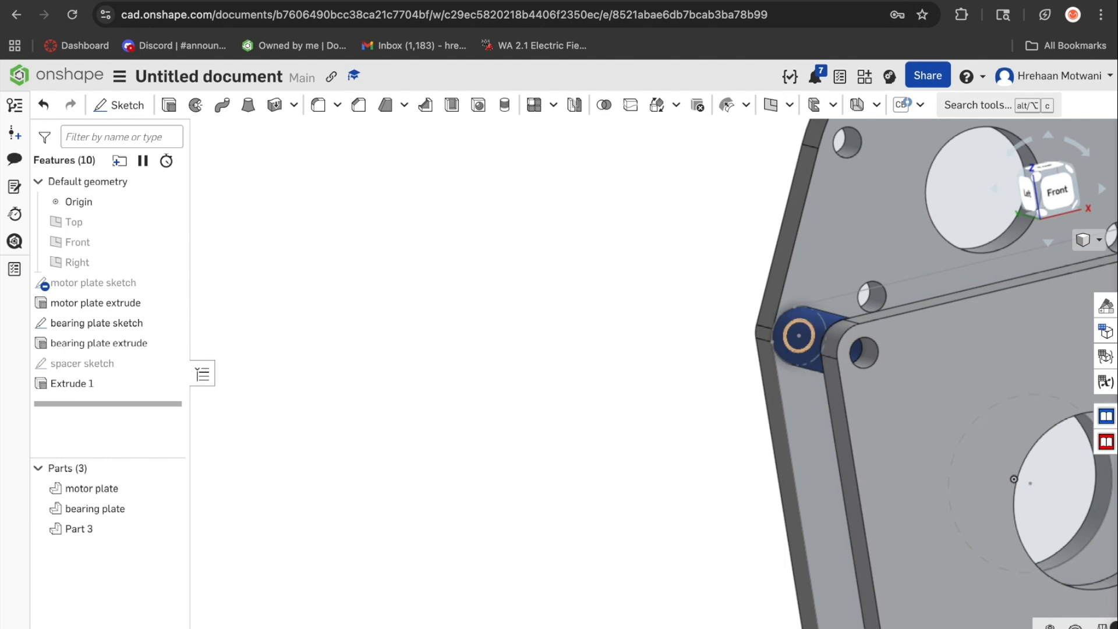
right_click_drag(795, 349, 835, 356)
right_click(822, 332)
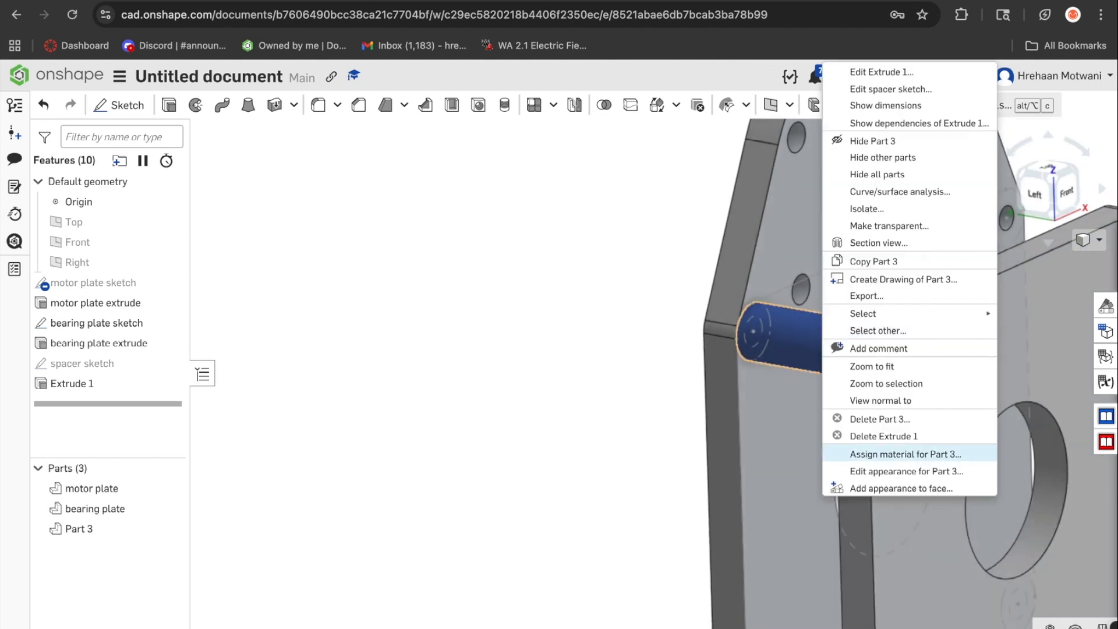
left_click(903, 453)
left_click(427, 364)
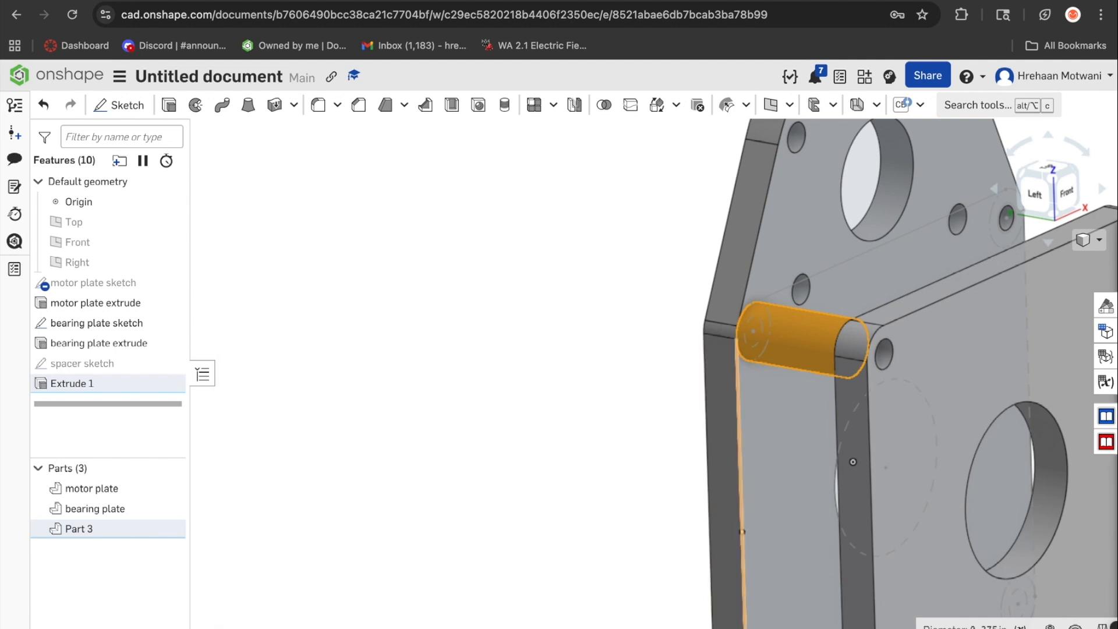
Change the appearance colour of the cylindrical spacer part between the plates to the darkest neutral grey in the palette.
right_click(743, 434)
left_click(821, 481)
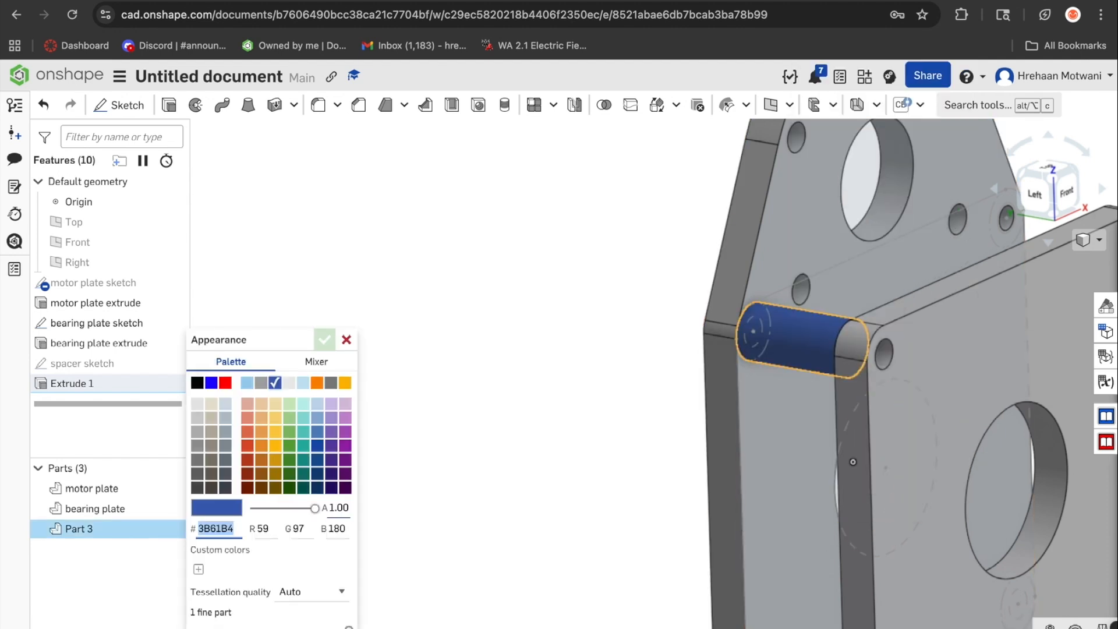
left_click(197, 488)
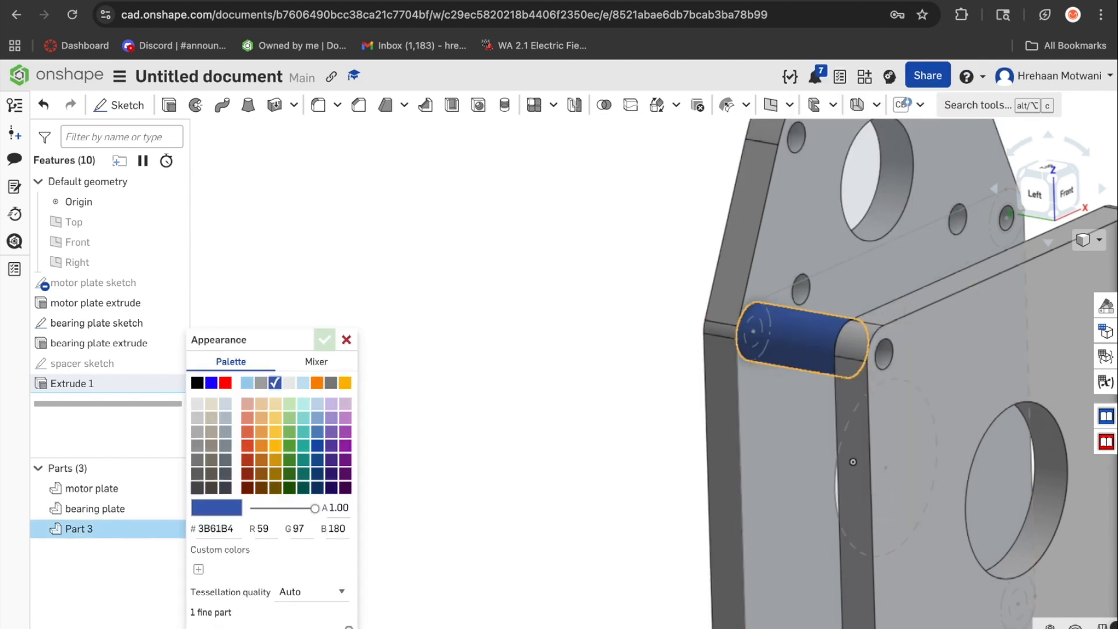
left_click(324, 339)
Check which material is assigned to the bearing plate and close its material settings without changes.
right_click_drag(652, 373, 616, 407)
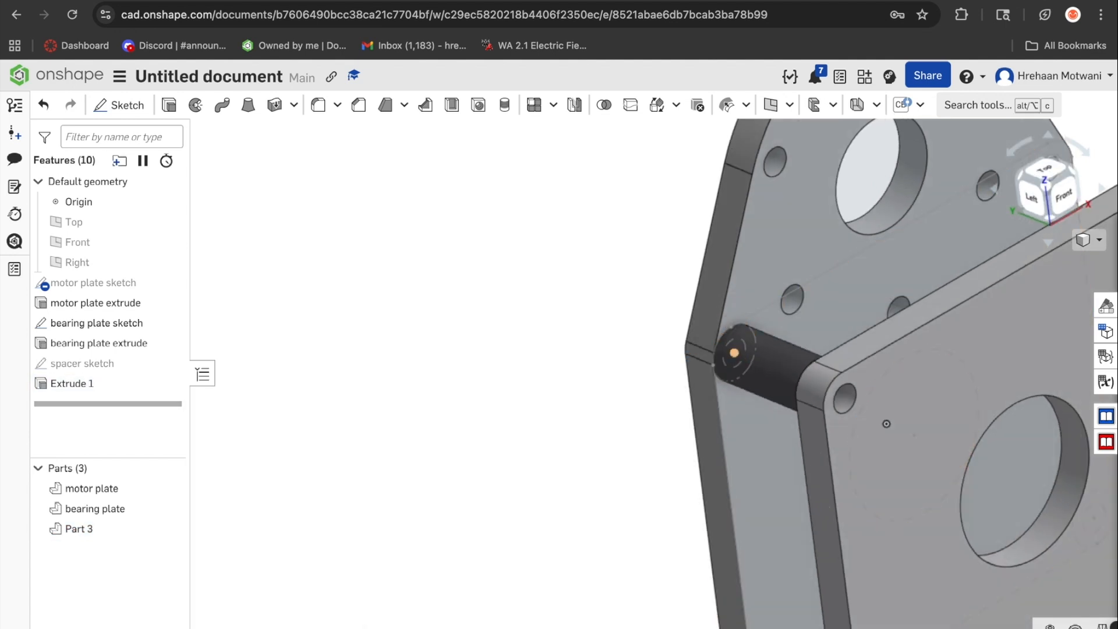
right_click(748, 288)
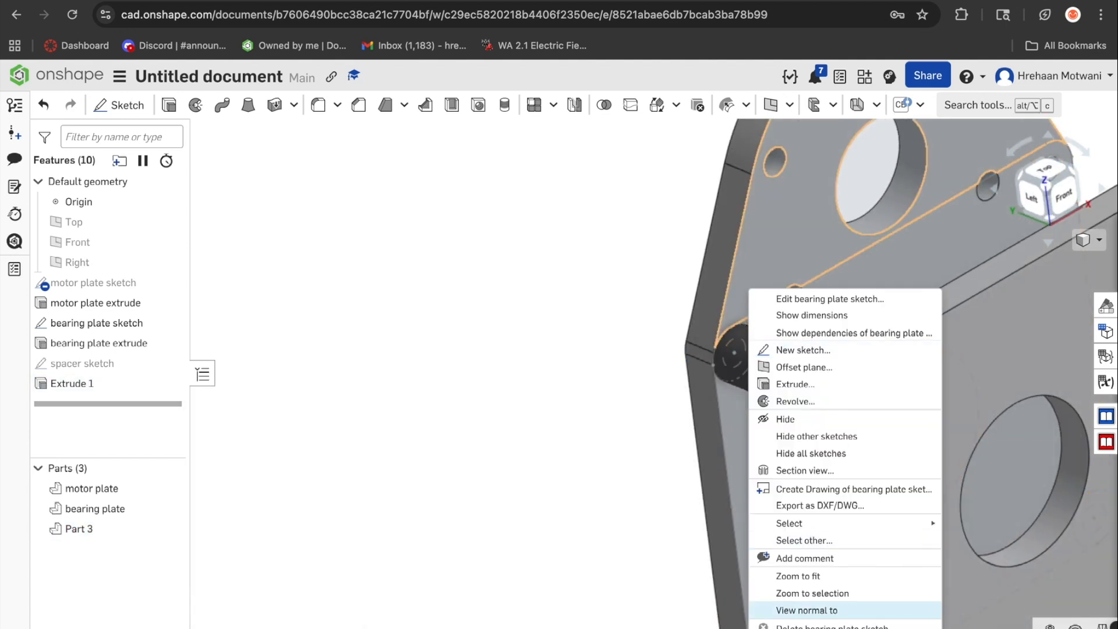
left_click(807, 610)
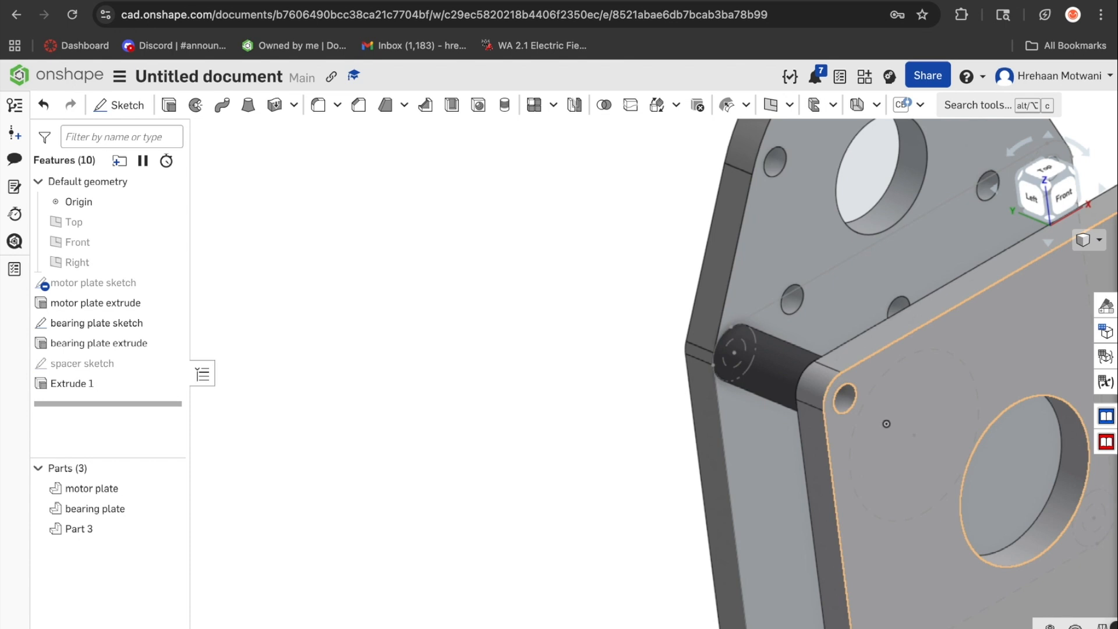
right_click(887, 424)
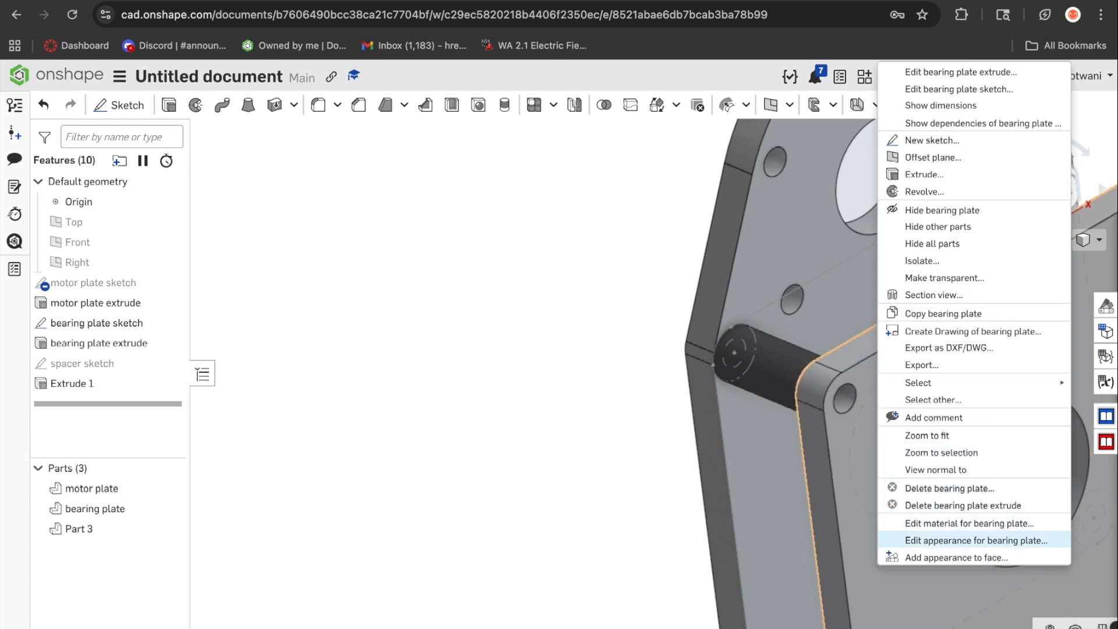
left_click(967, 523)
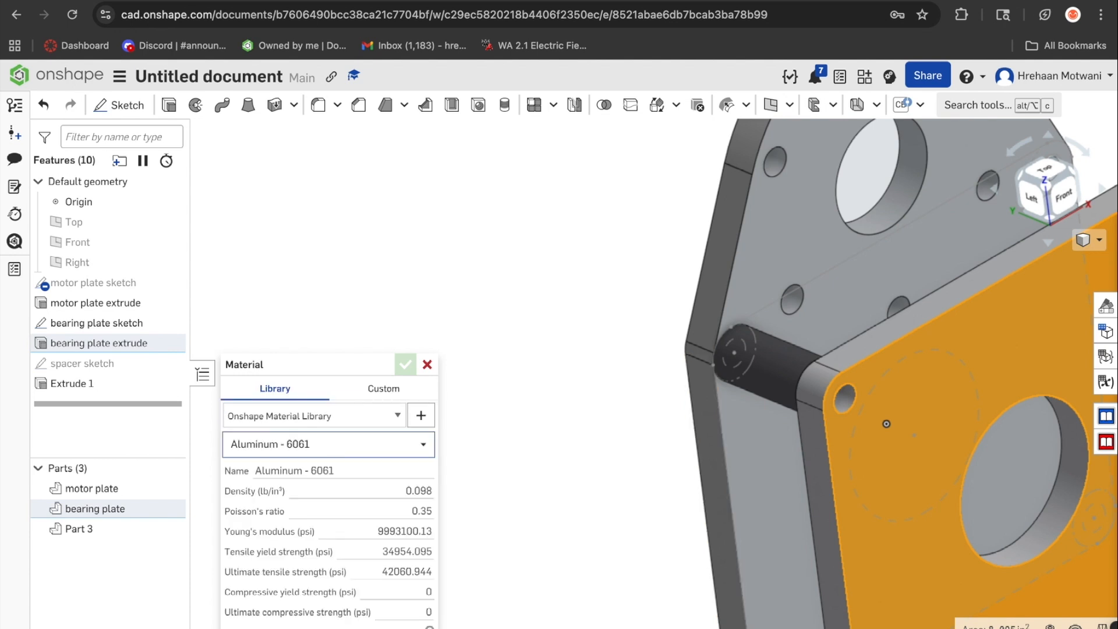
left_click(427, 364)
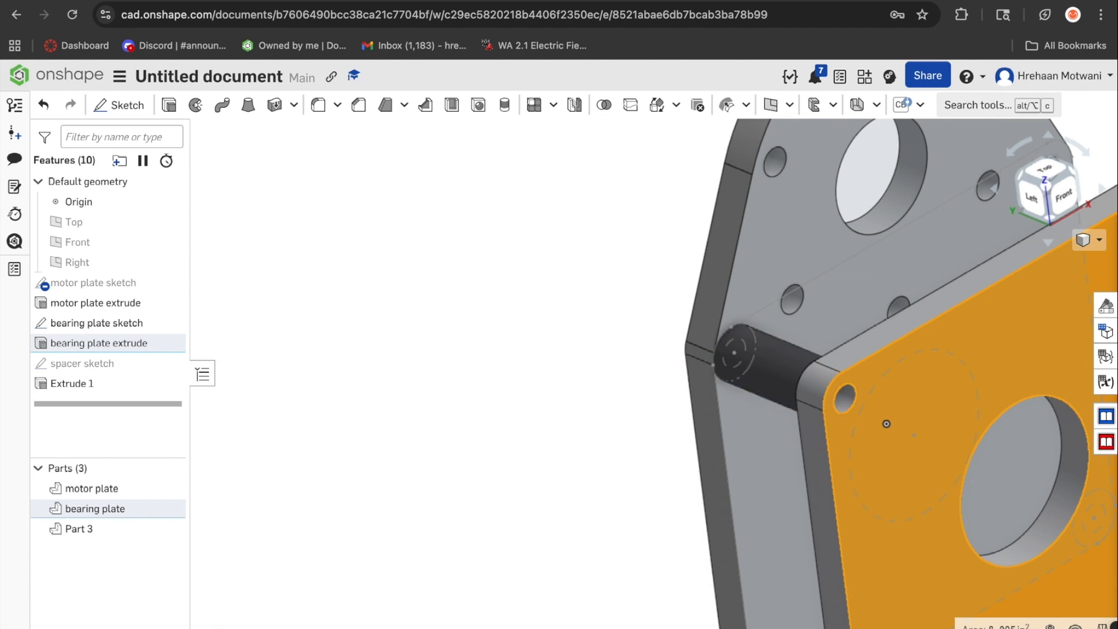
right_click(786, 371)
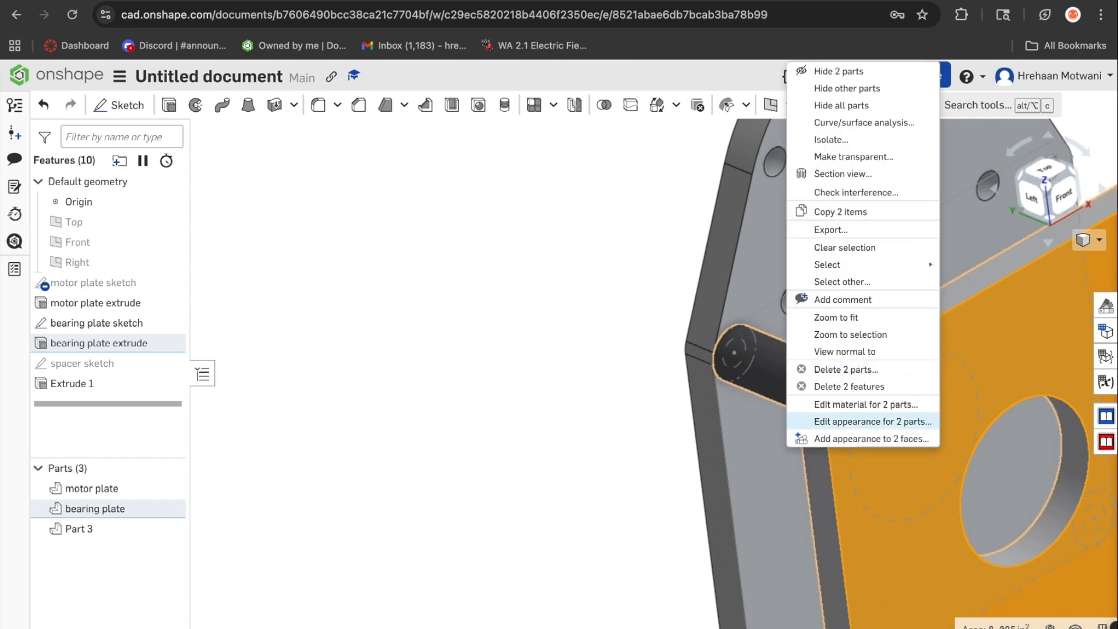
left_click(866, 404)
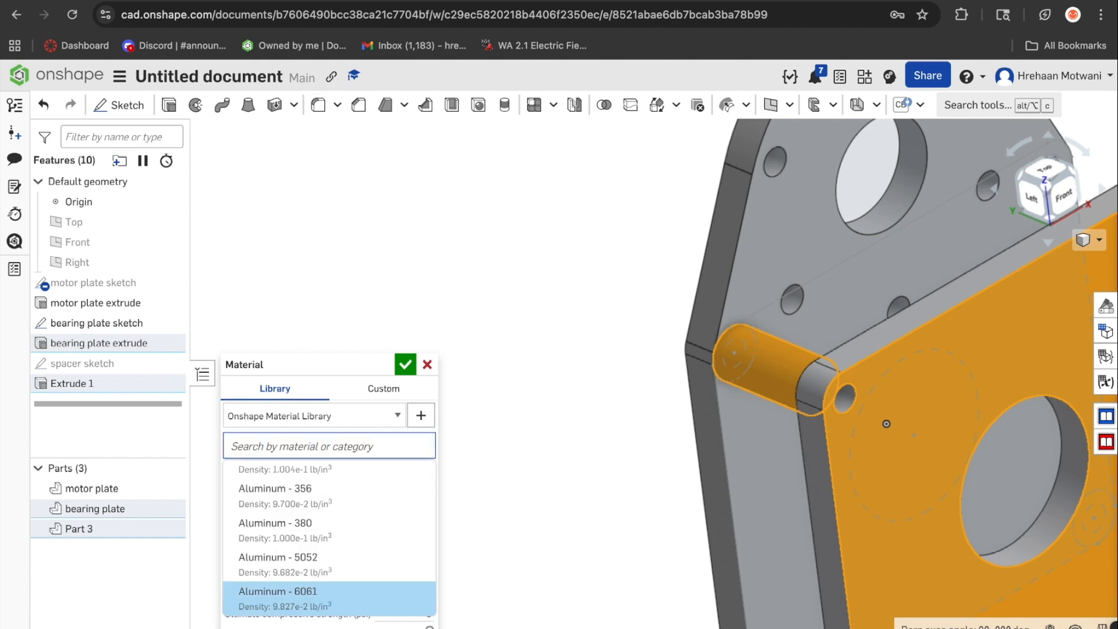
left_click(427, 365)
key("space")
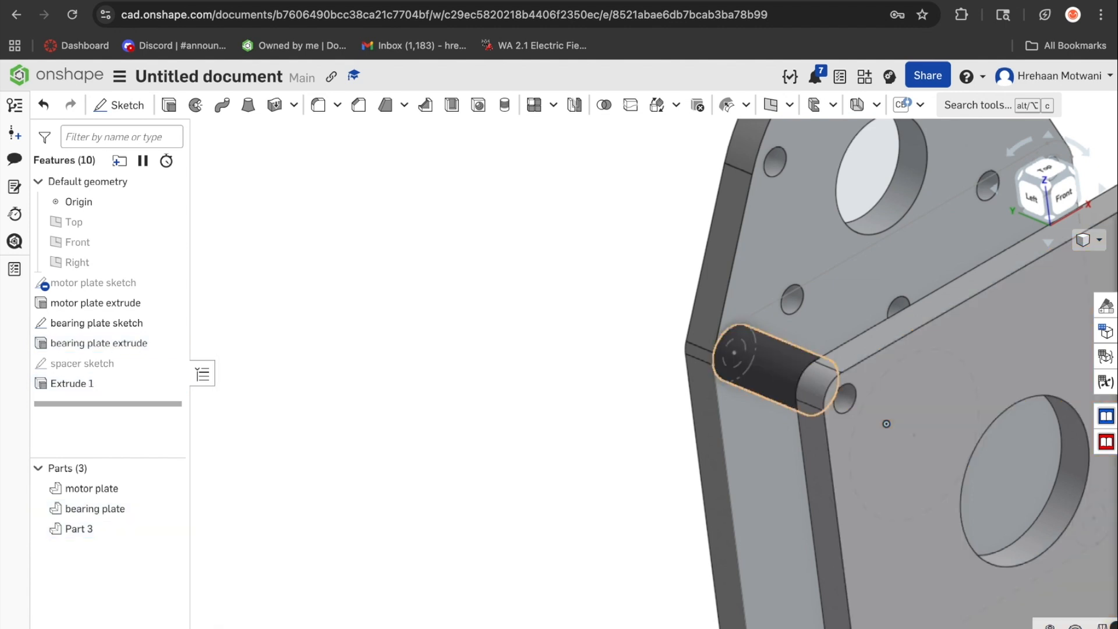
Assign the material PLA from the Onshape Material Library to the cylindrical spacer part.
right_click(758, 373)
left_click(847, 453)
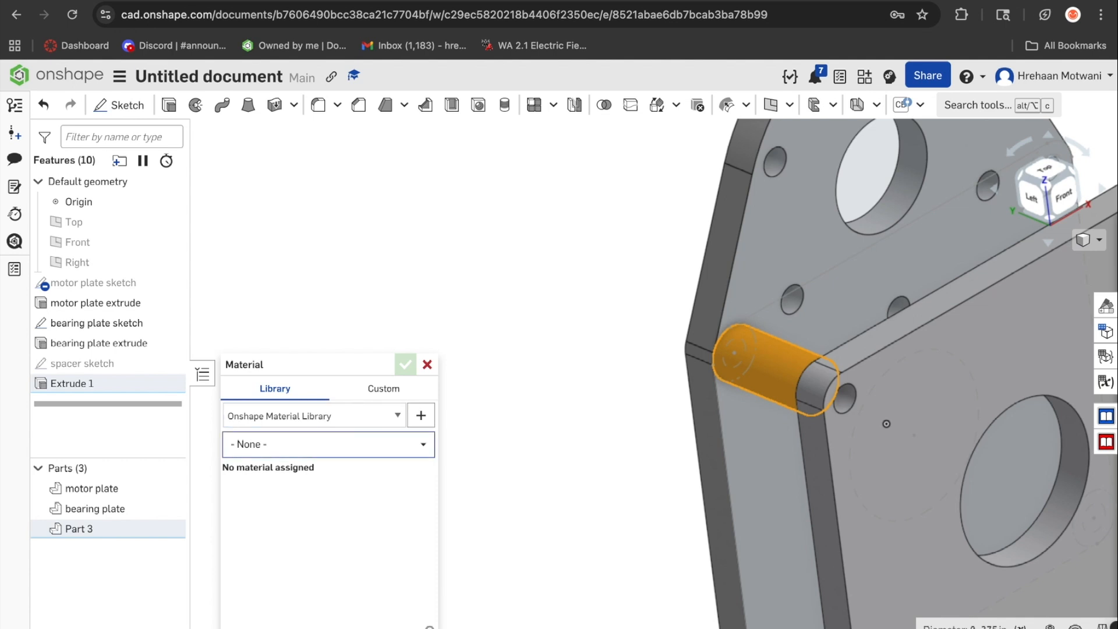
left_click(328, 445)
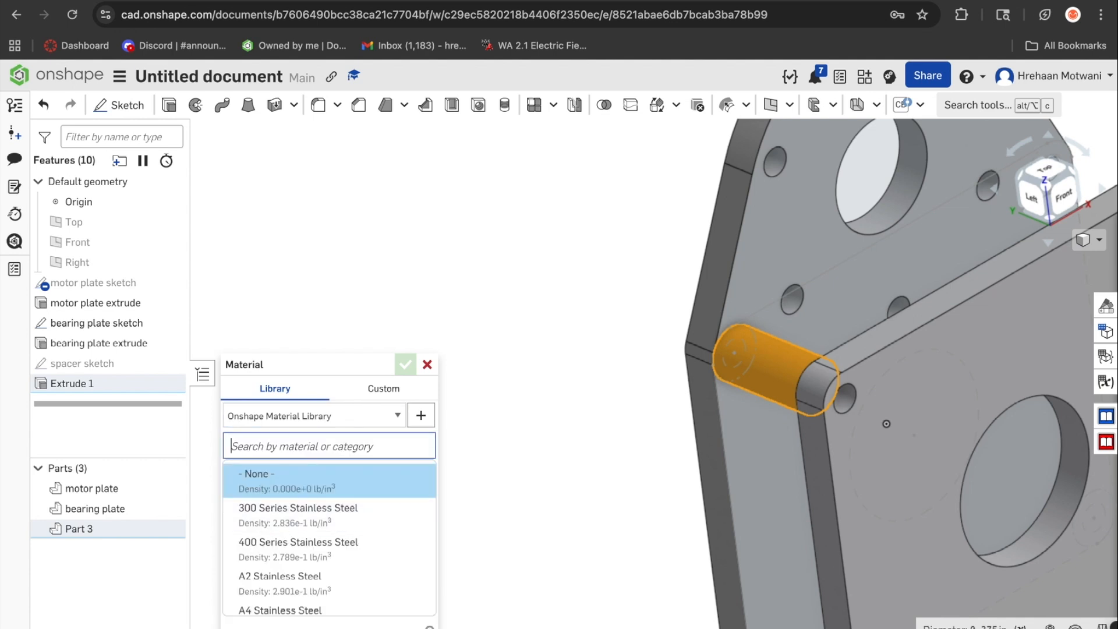
type("pla")
left_click(329, 484)
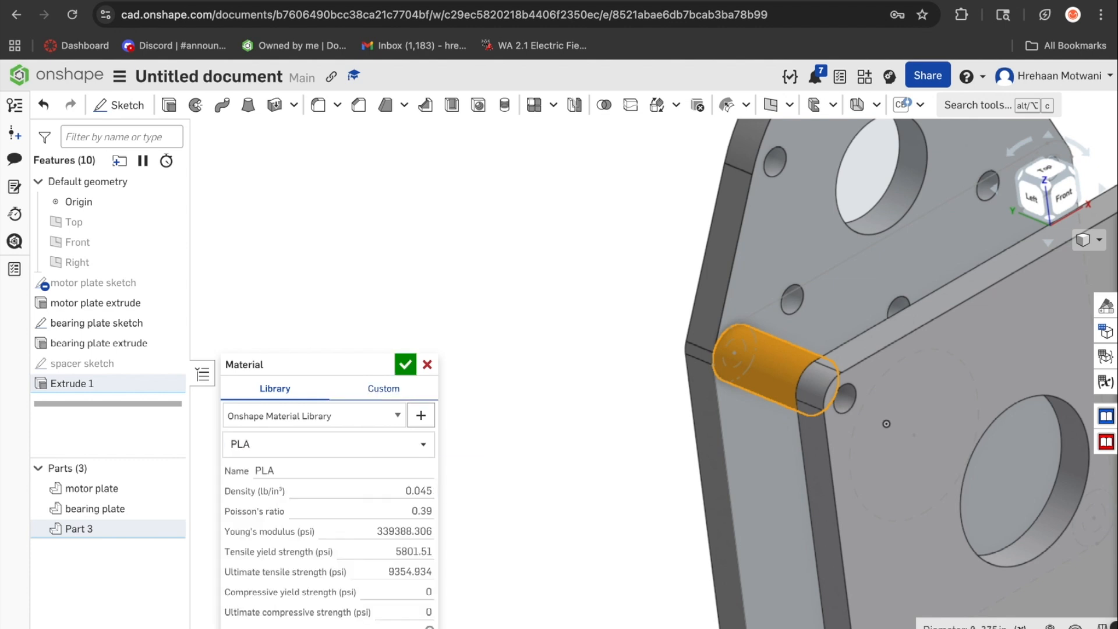
left_click(406, 364)
Rename the cylindrical spacer part, Part 3, as "spacer".
right_click_drag(582, 373, 538, 358)
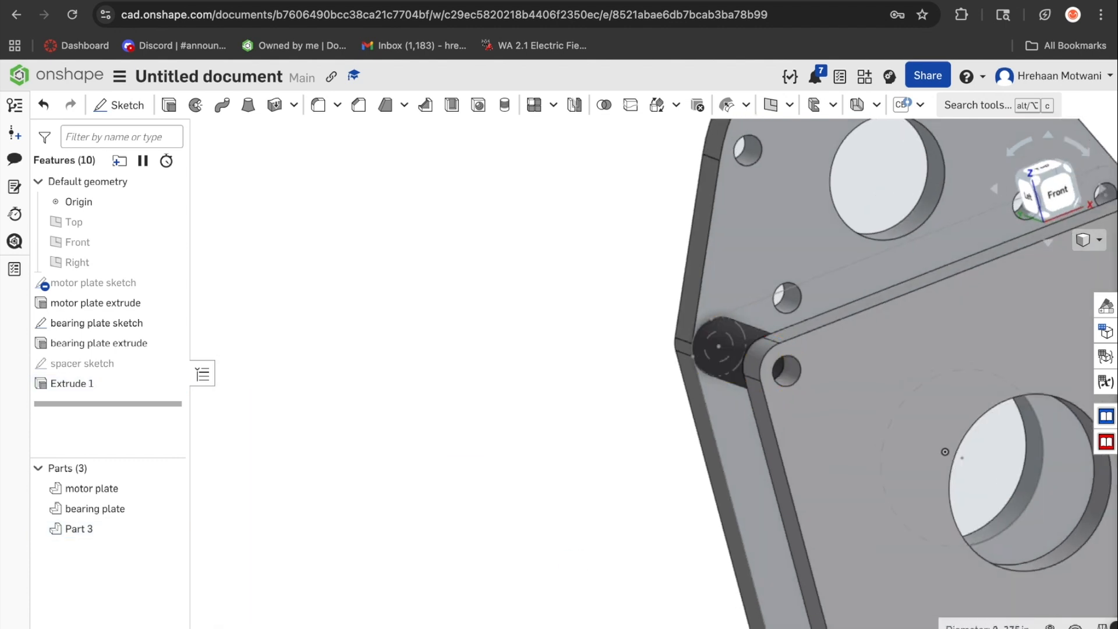
right_click(110, 527)
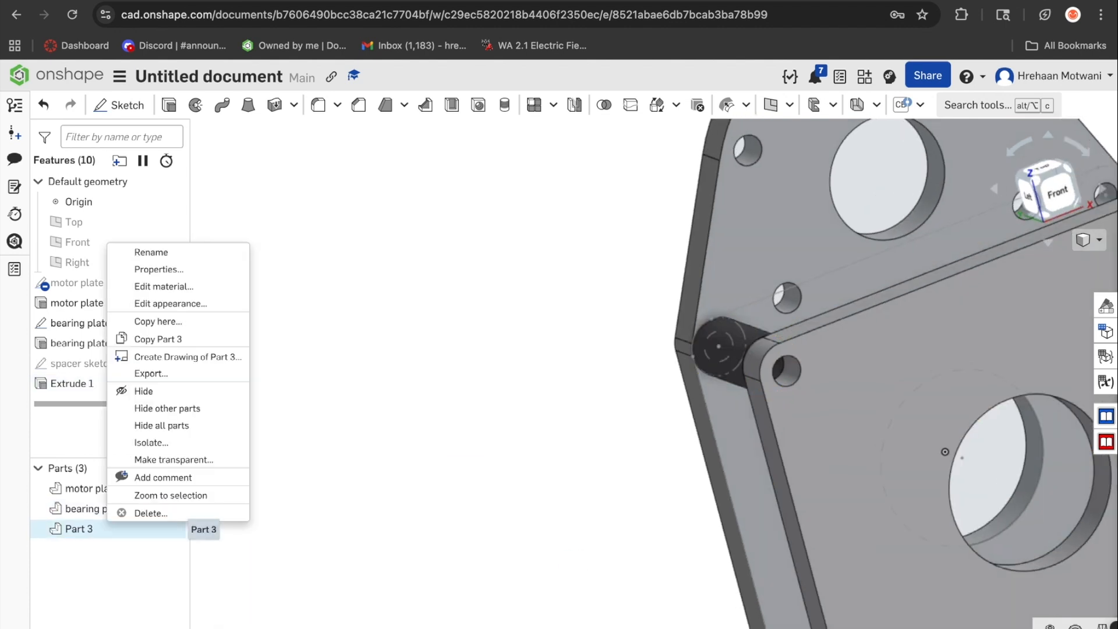
left_click(108, 528)
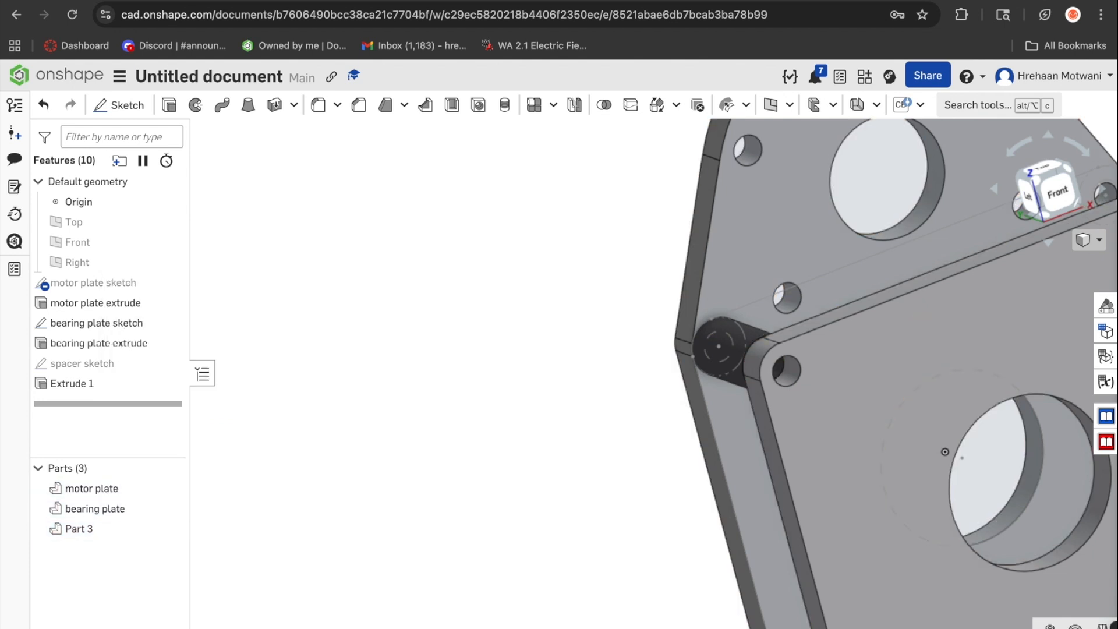
right_click(120, 528)
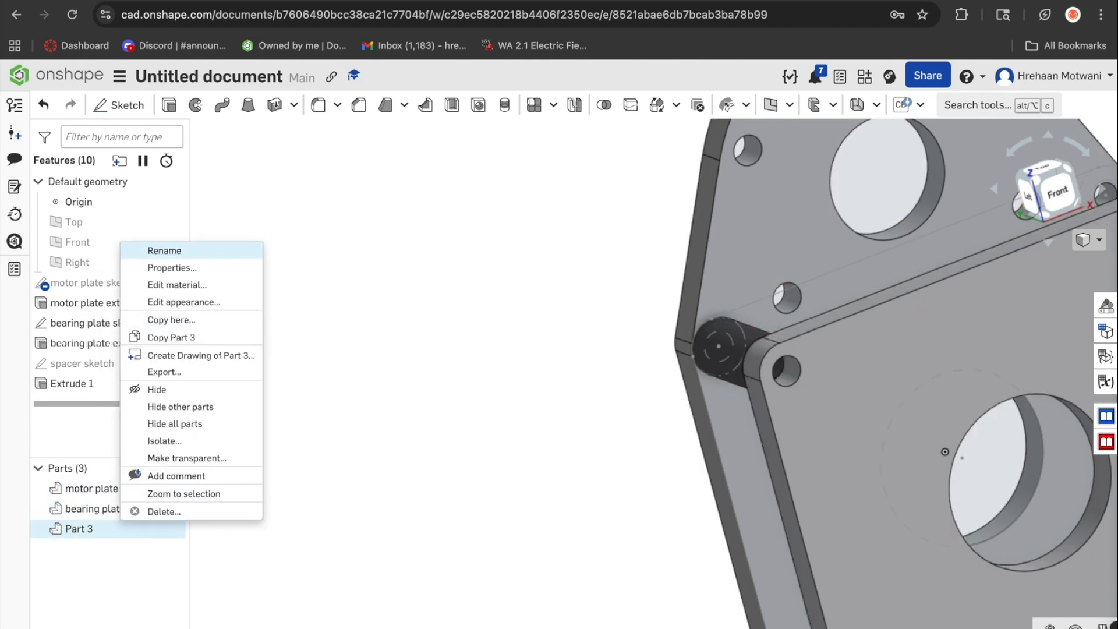
left_click(164, 250)
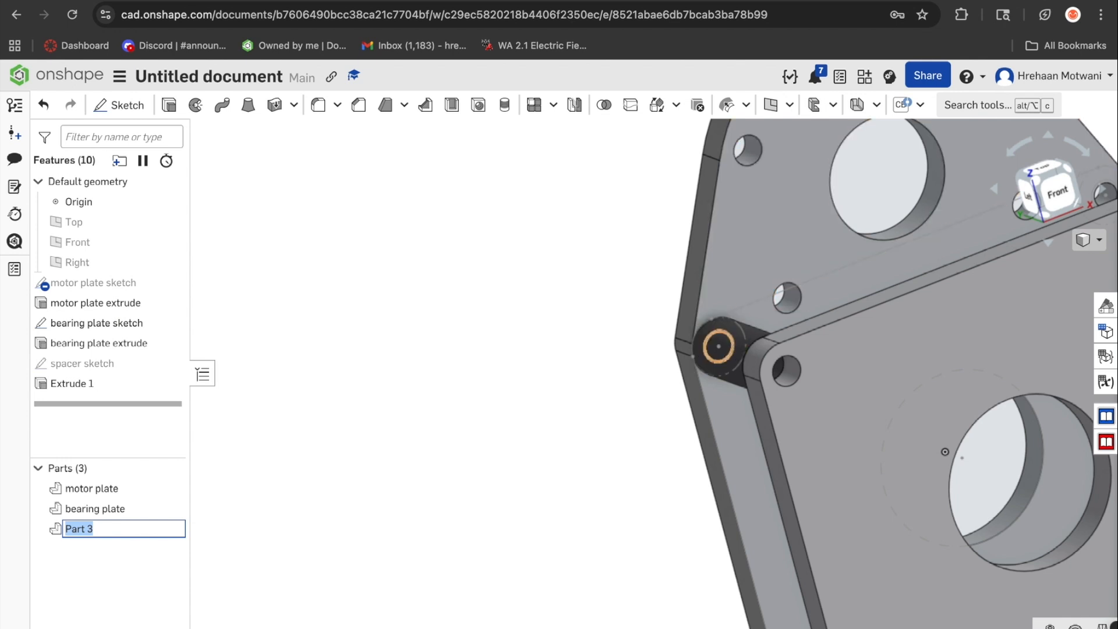
type("spacer")
key("Return")
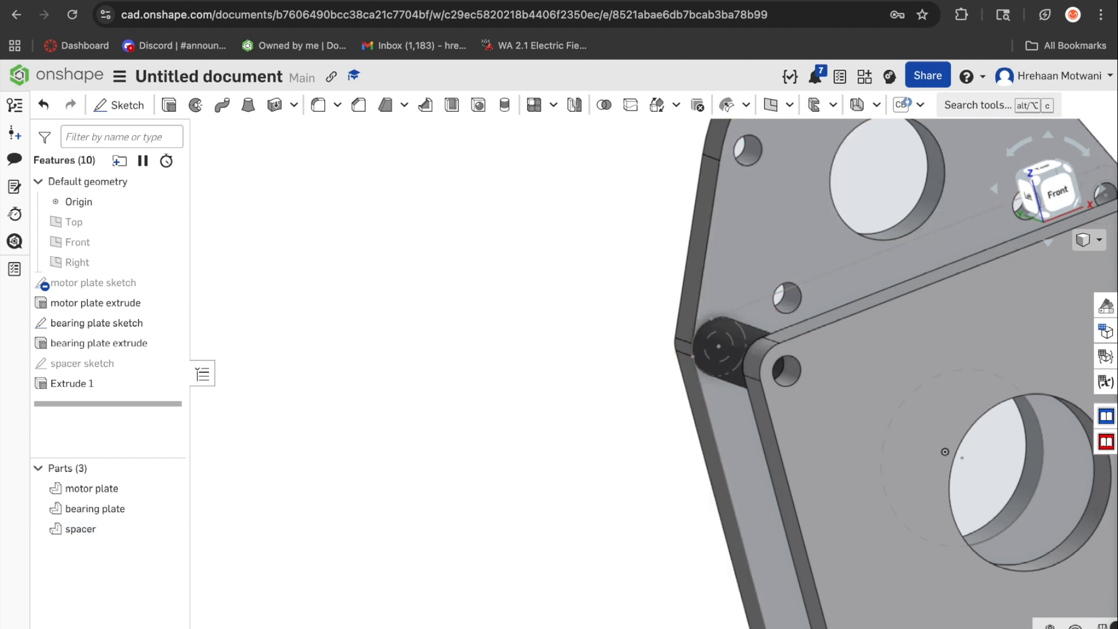
Rename the extrude feature that forms the spacer as "spacer extrude".
right_click_drag(722, 373, 792, 280)
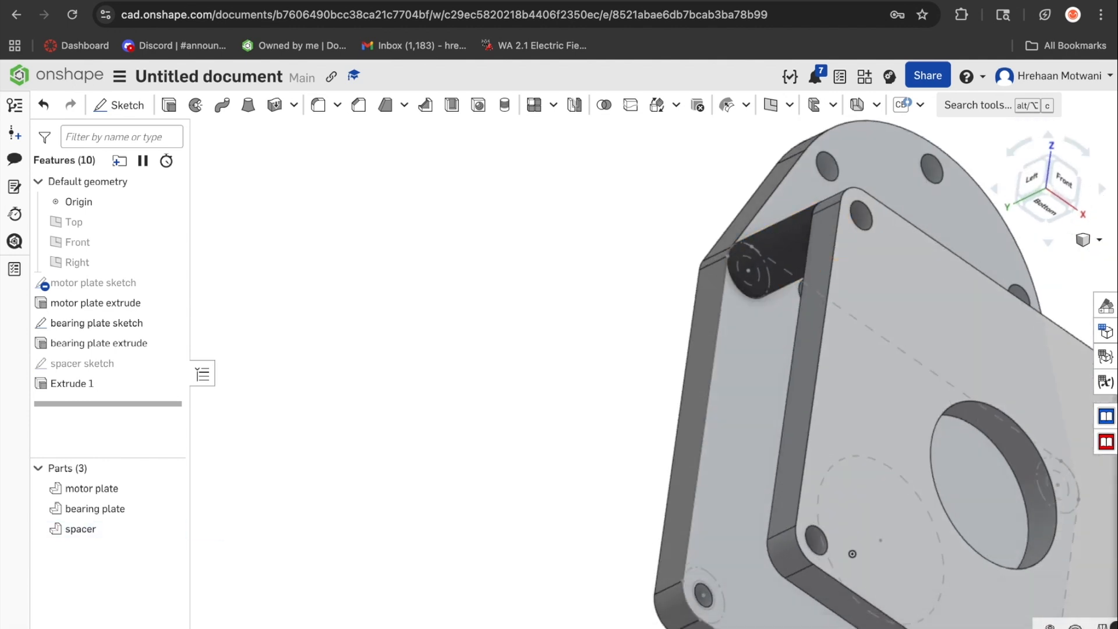
right_click(98, 385)
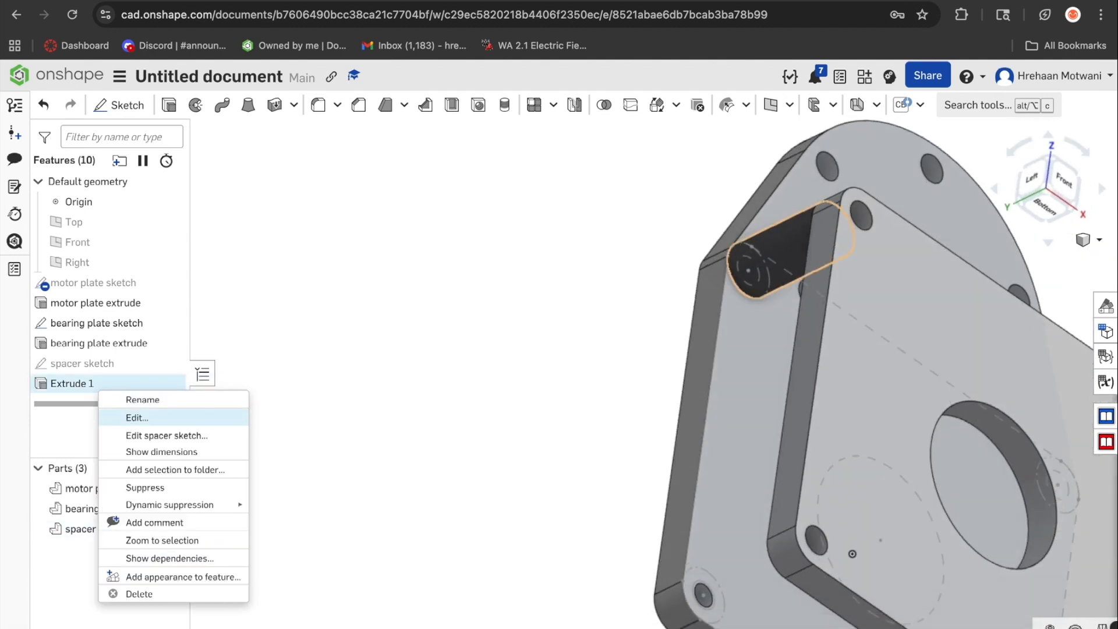
left_click(142, 399)
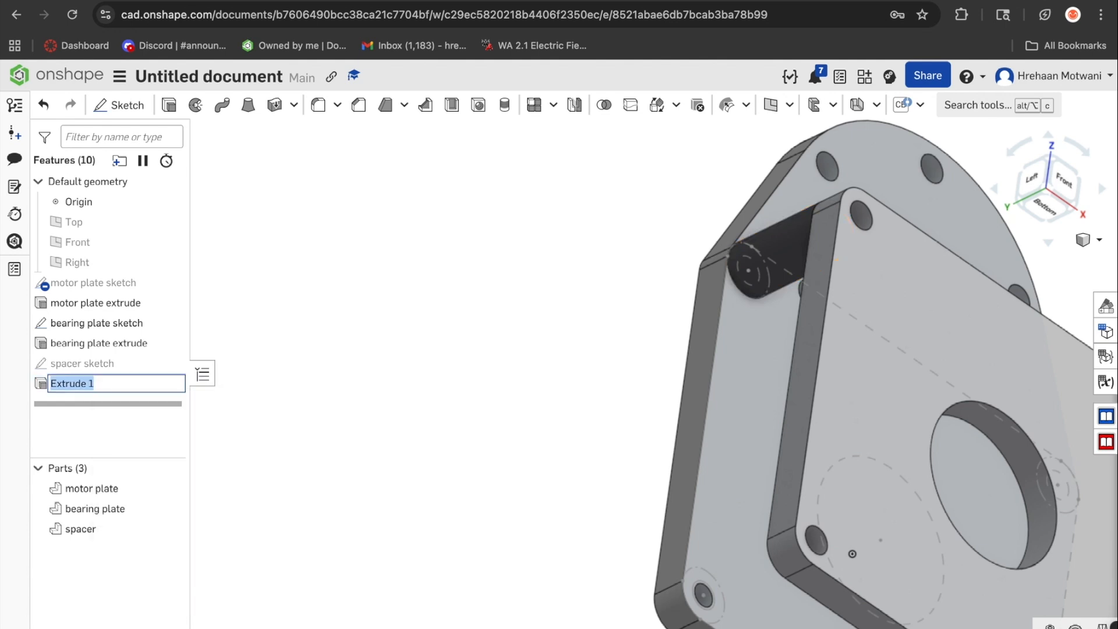
type("spacer extrude")
key("Return")
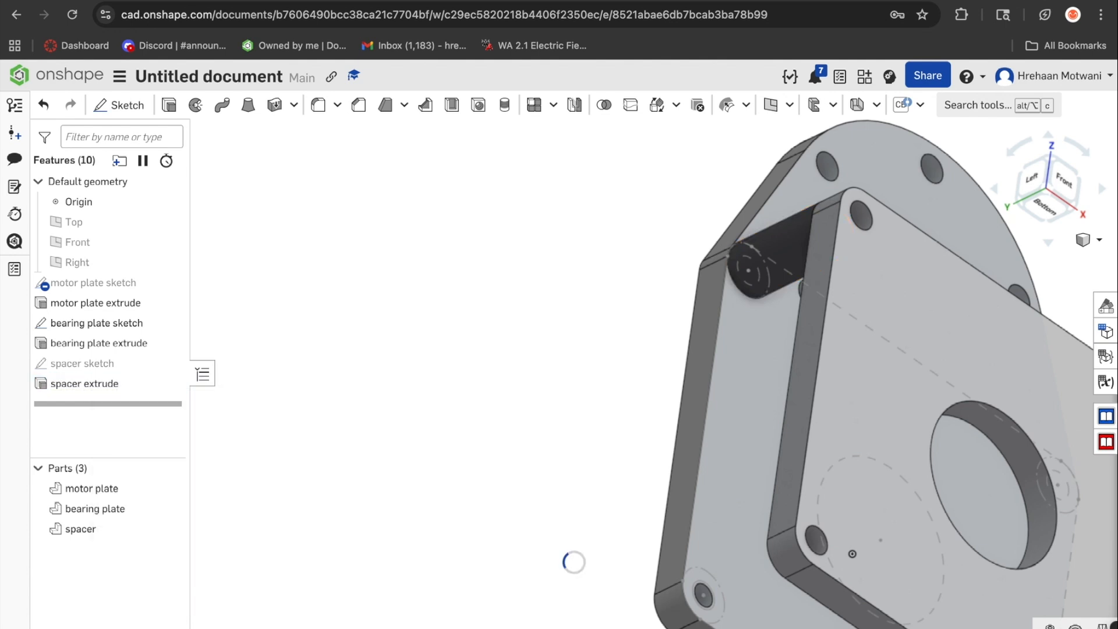
Create a new assembly and insert all the parts of Part Studio 2 into it.
left_click(42, 627)
left_click(105, 537)
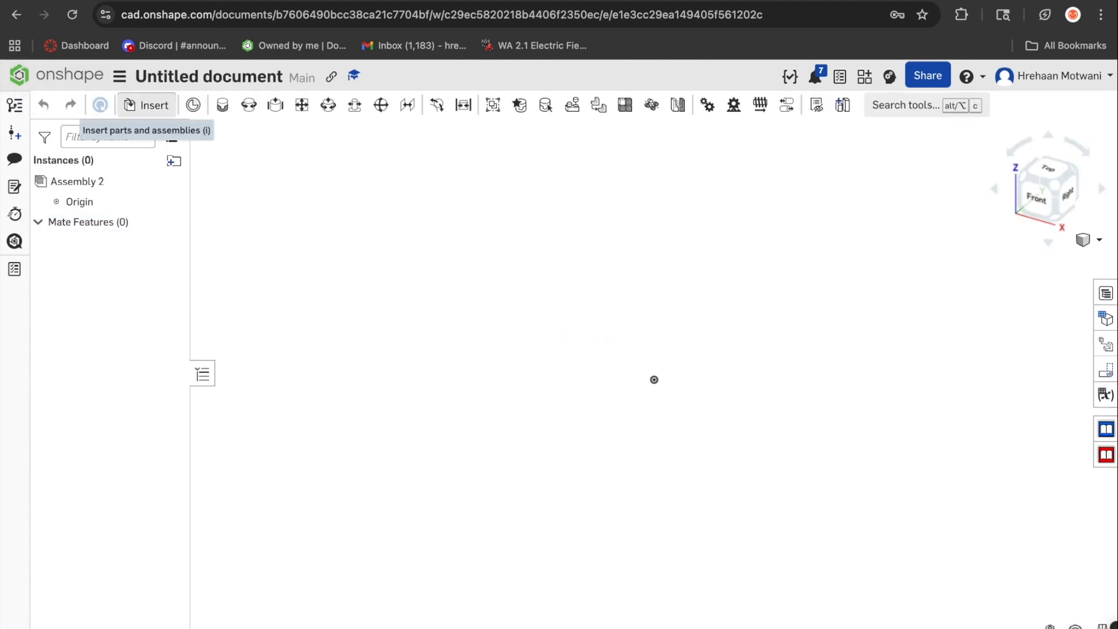
left_click(291, 355)
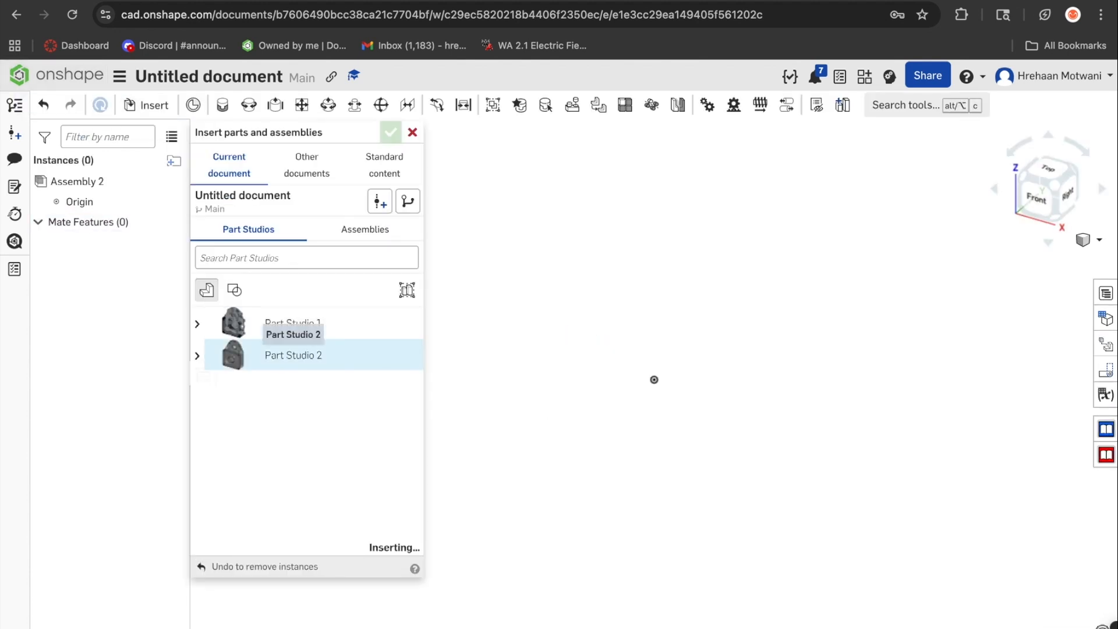
left_click(391, 132)
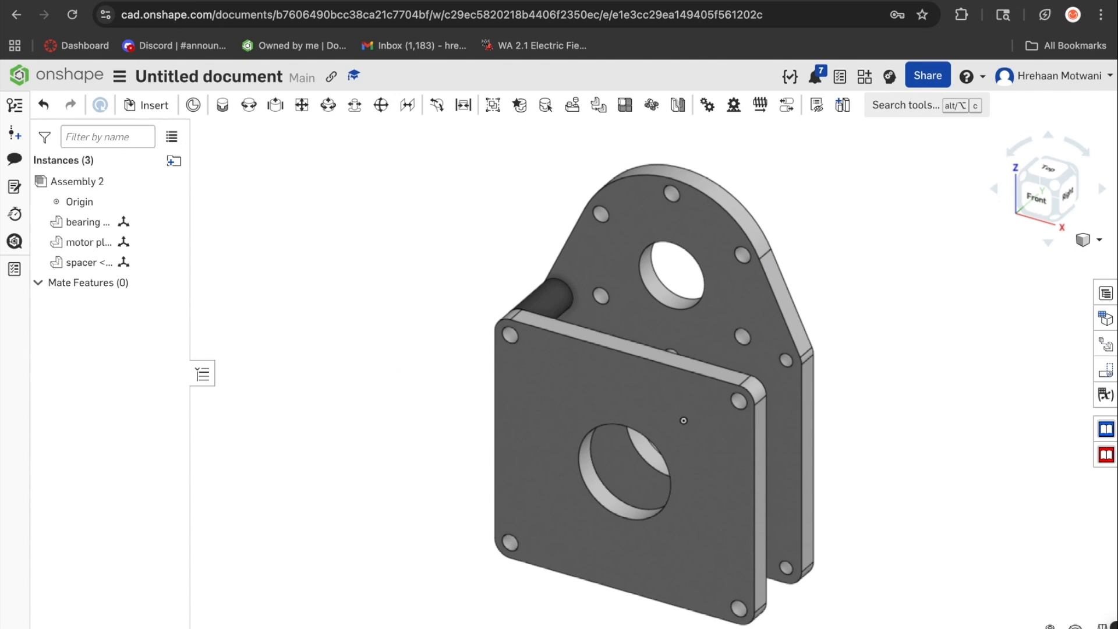
Pull the bearing plate away from the motor plate and undo the move.
right_click_drag(684, 421, 674, 443)
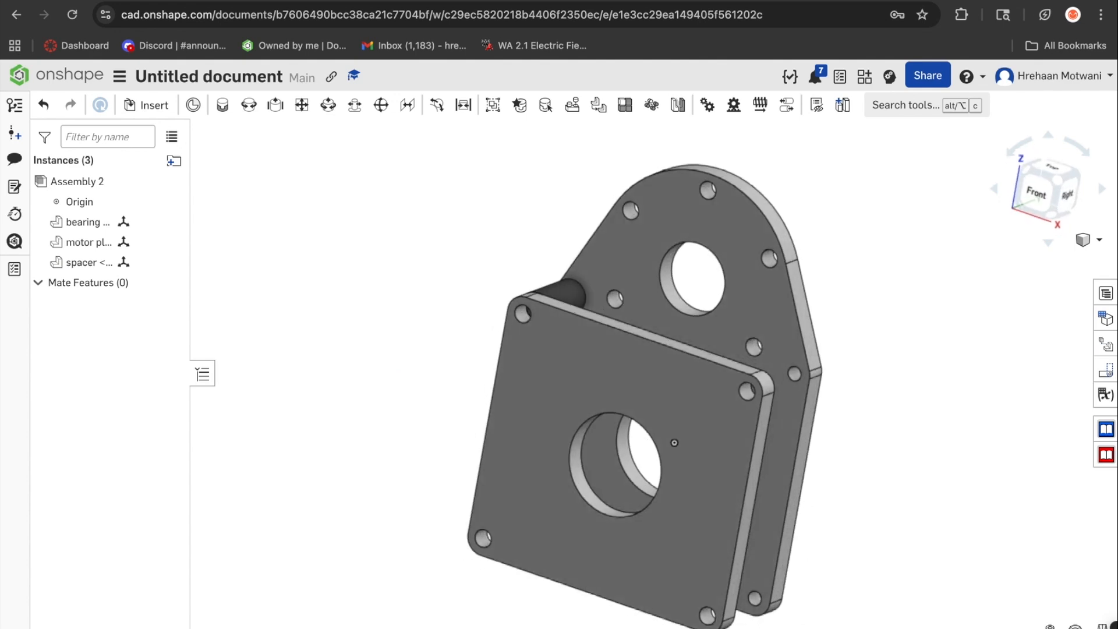
left_click_drag(682, 460, 457, 181)
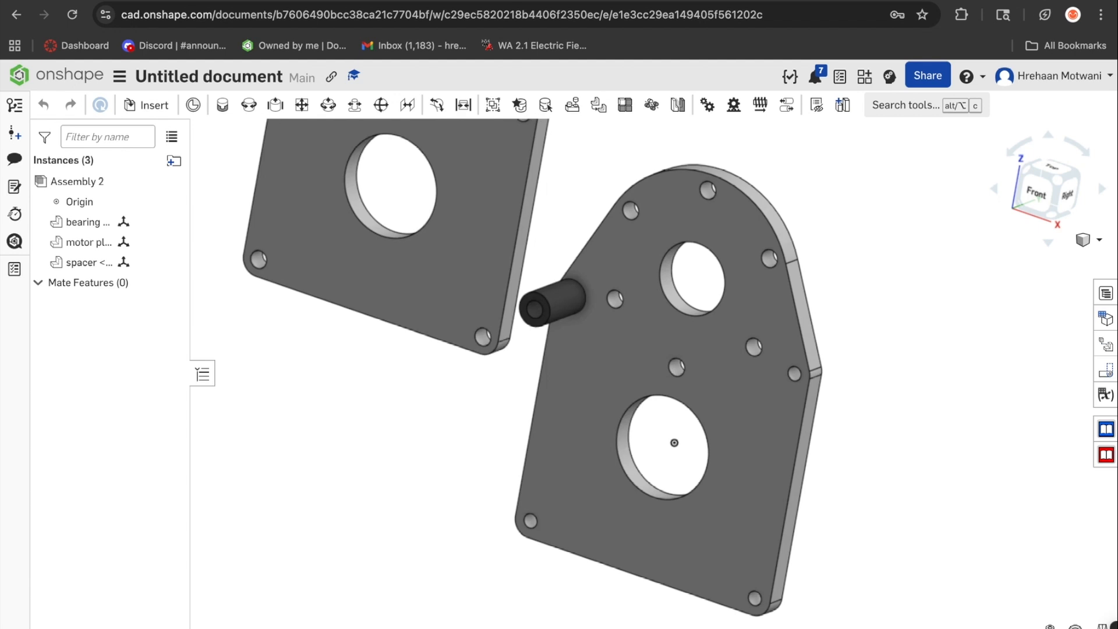
key("super+z")
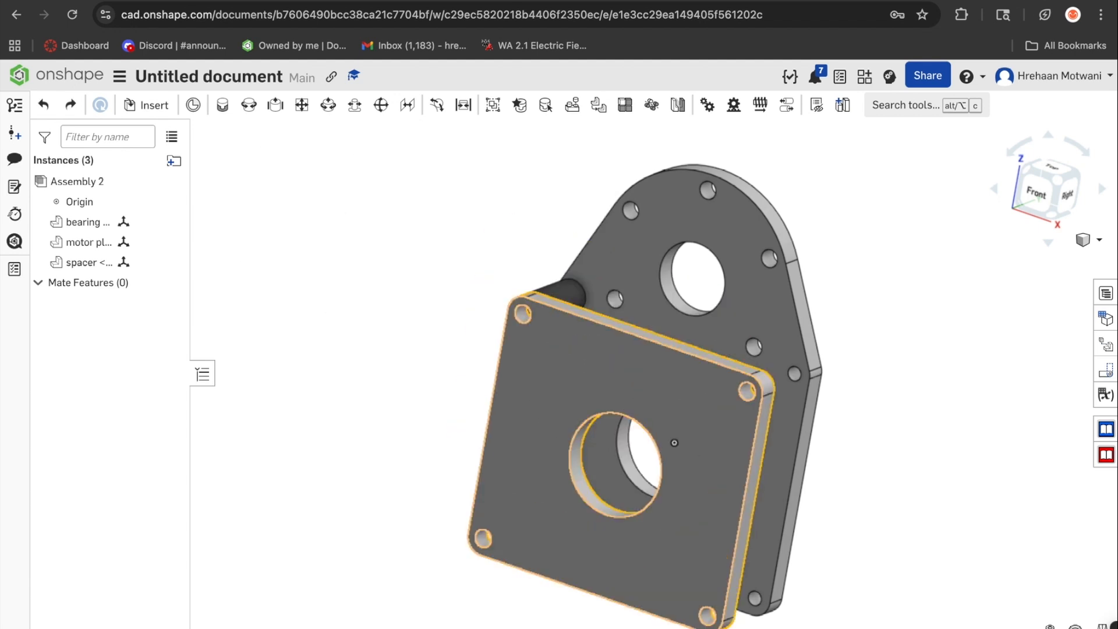
Fix the motor plate in place with a Fastened mate between the assembly origin and the centre of its large lower hole.
right_click_drag(674, 443, 751, 434)
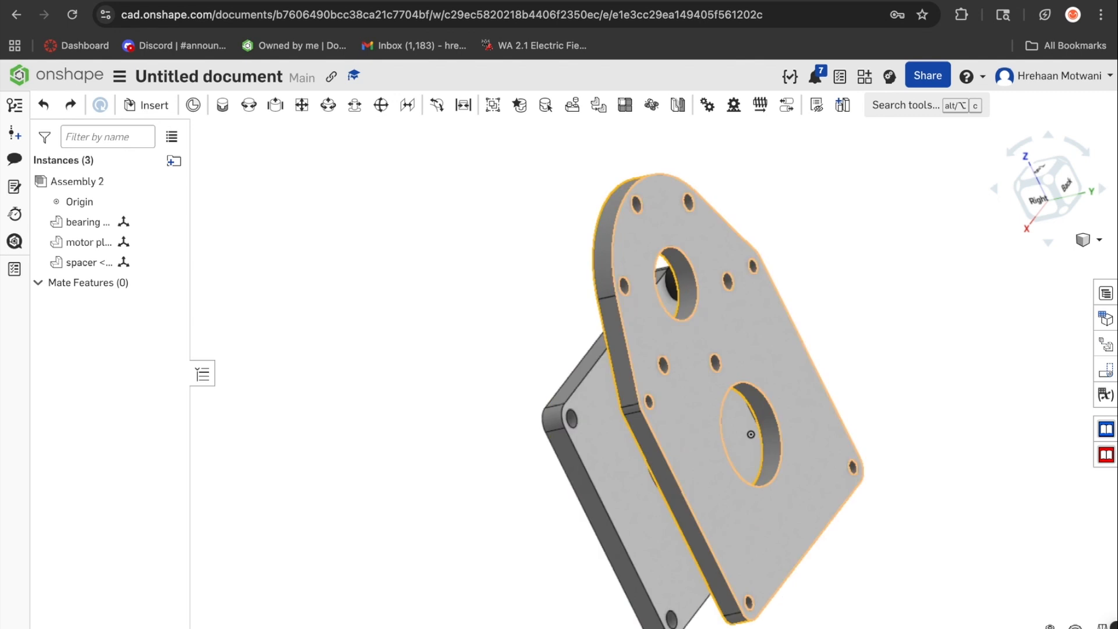
scroll(751, 434, "up", 5)
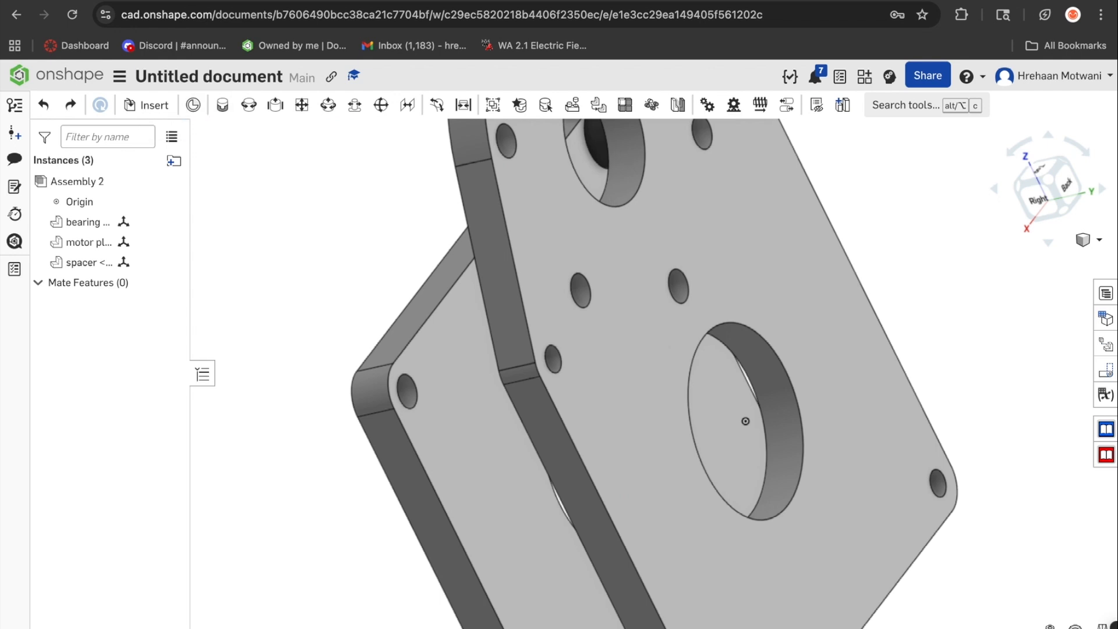
key("f")
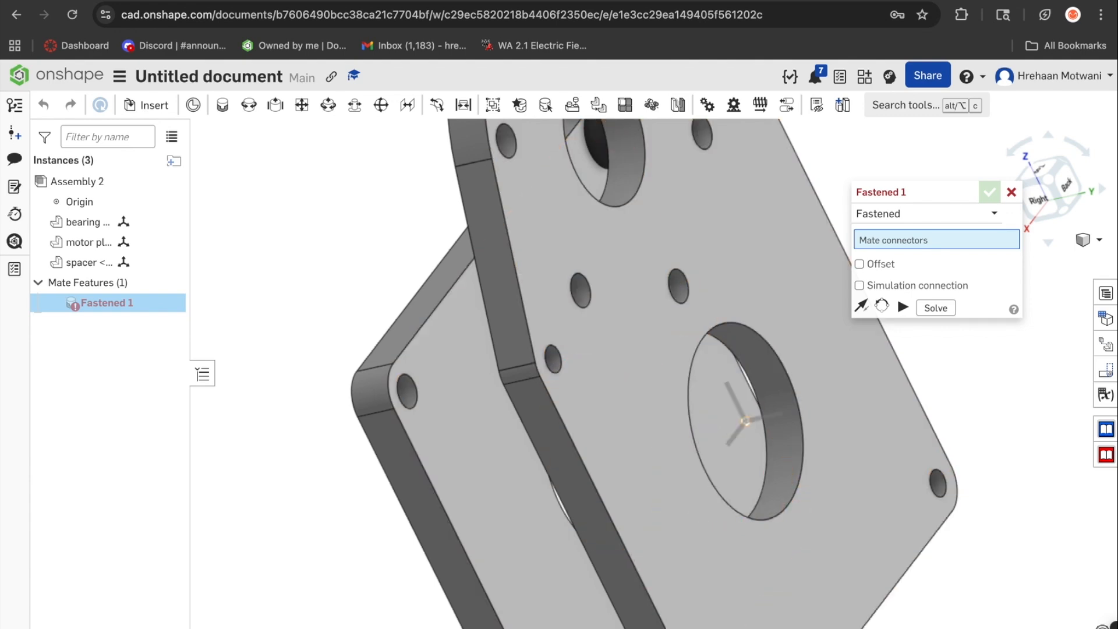
scroll(549, 467, "up", 3)
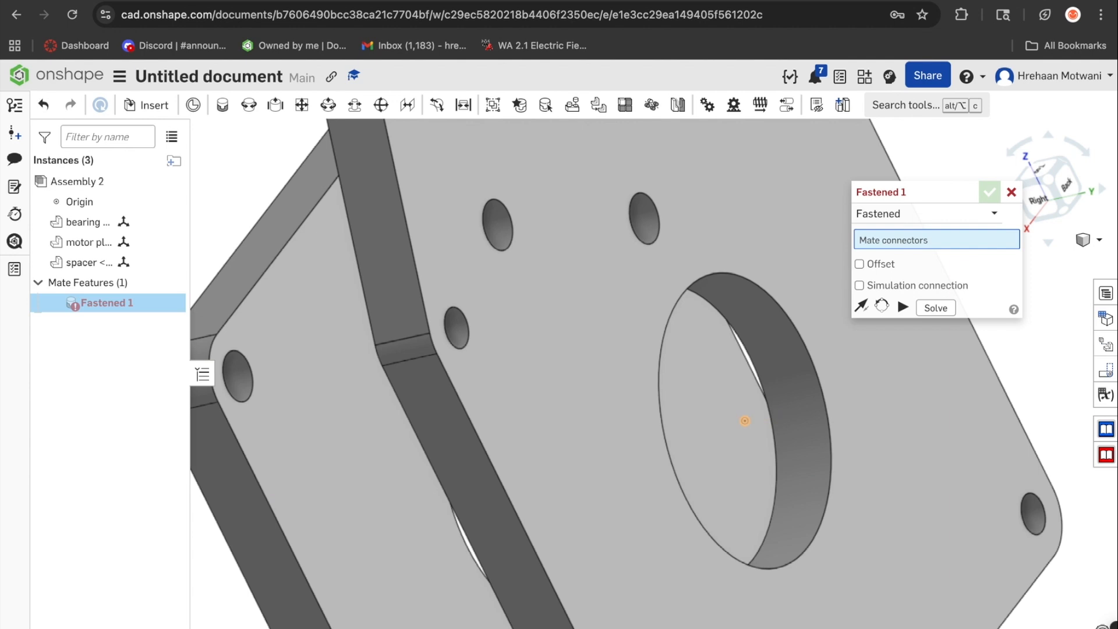
left_click(745, 419)
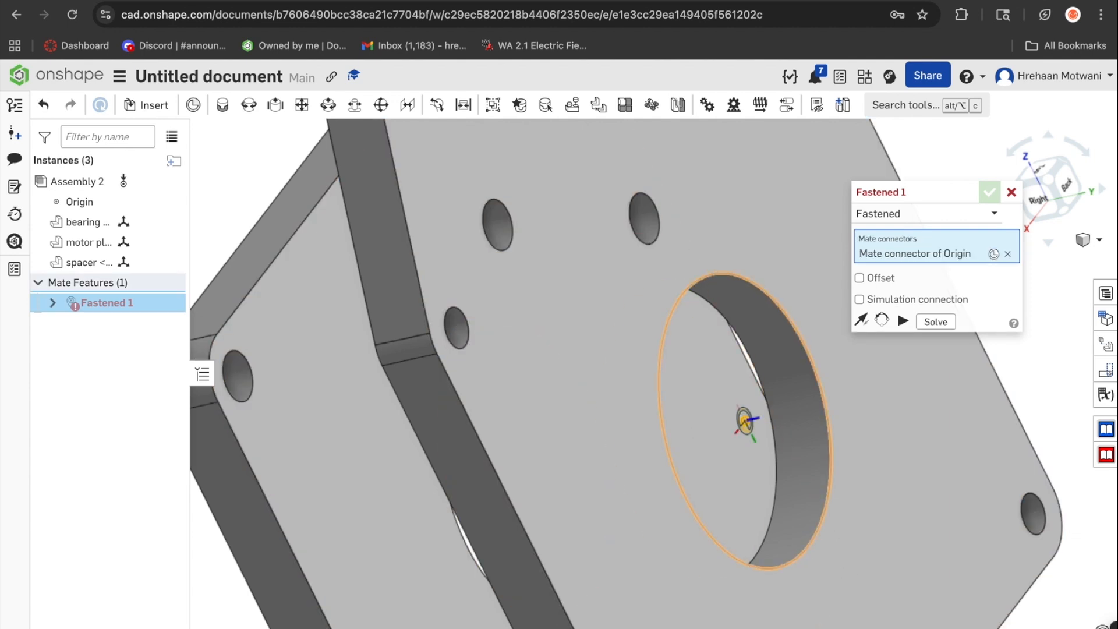
left_click(745, 419)
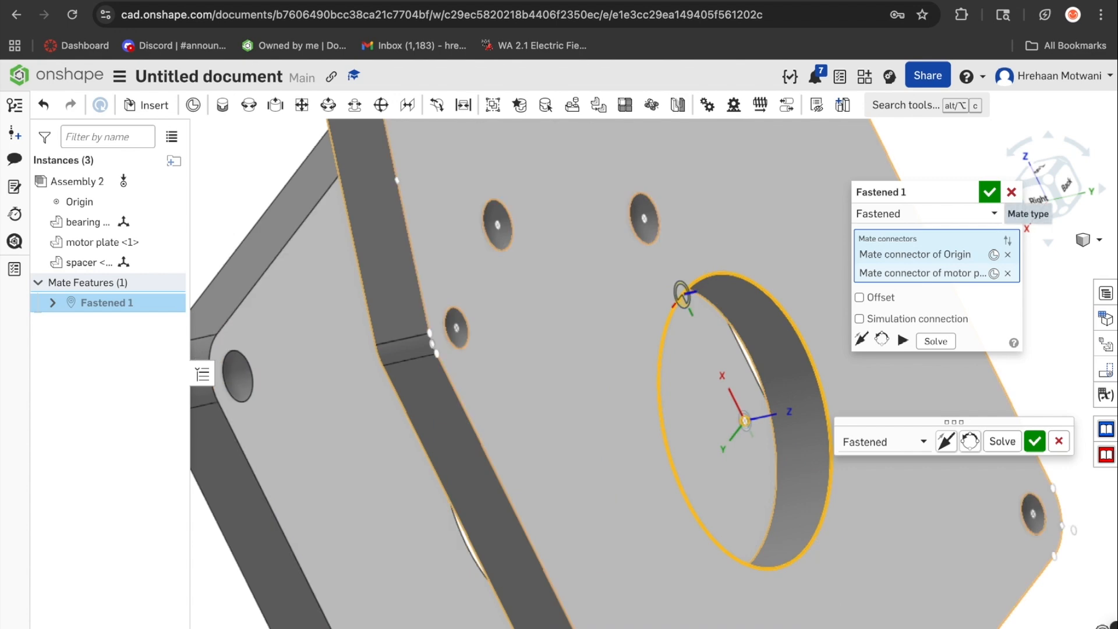
key("Return")
Move the spacer aside and attach its end face to the motor plate's corner hole, on the side facing the bearing plate, with a Fastened mate.
right_click_drag(583, 373, 559, 326)
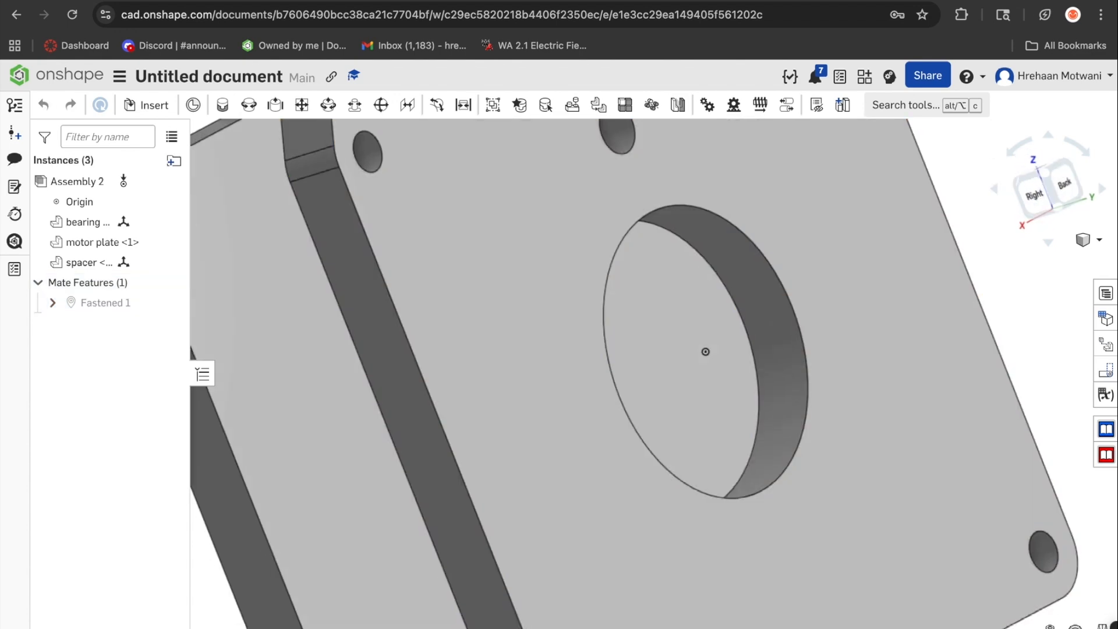
right_click_drag(706, 352, 964, 411)
scroll(964, 412, "down", 5)
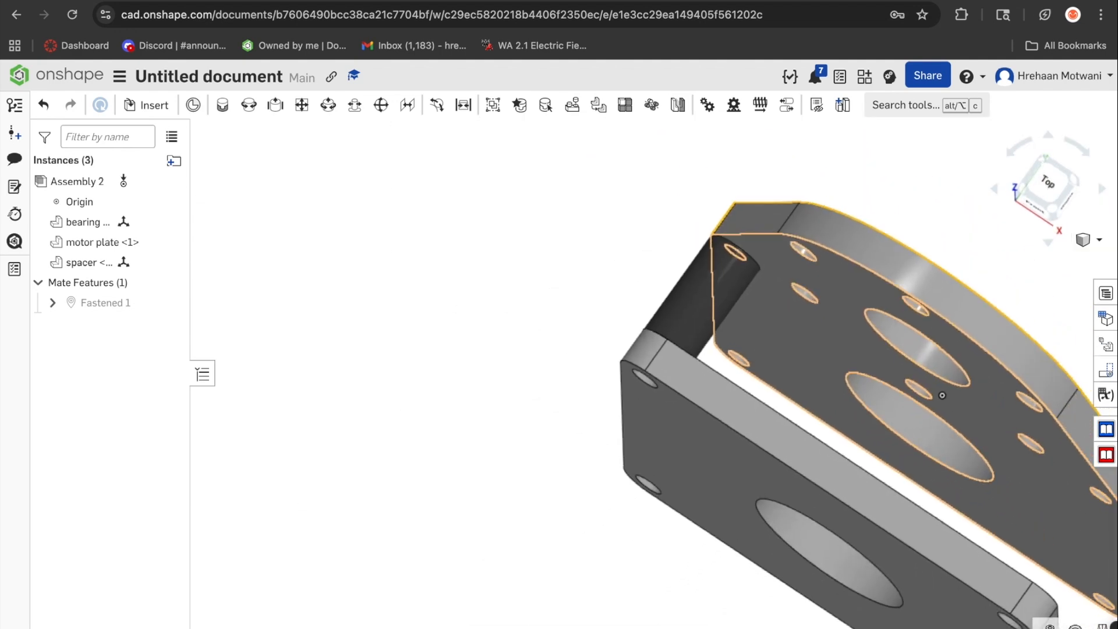
left_click_drag(703, 298, 623, 275)
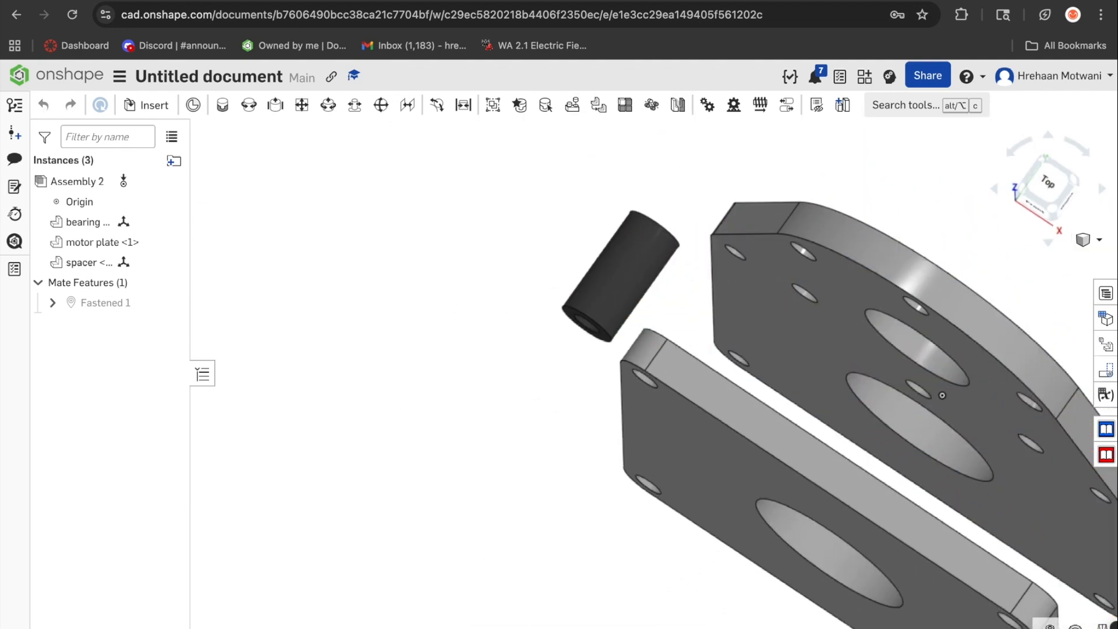
key("f")
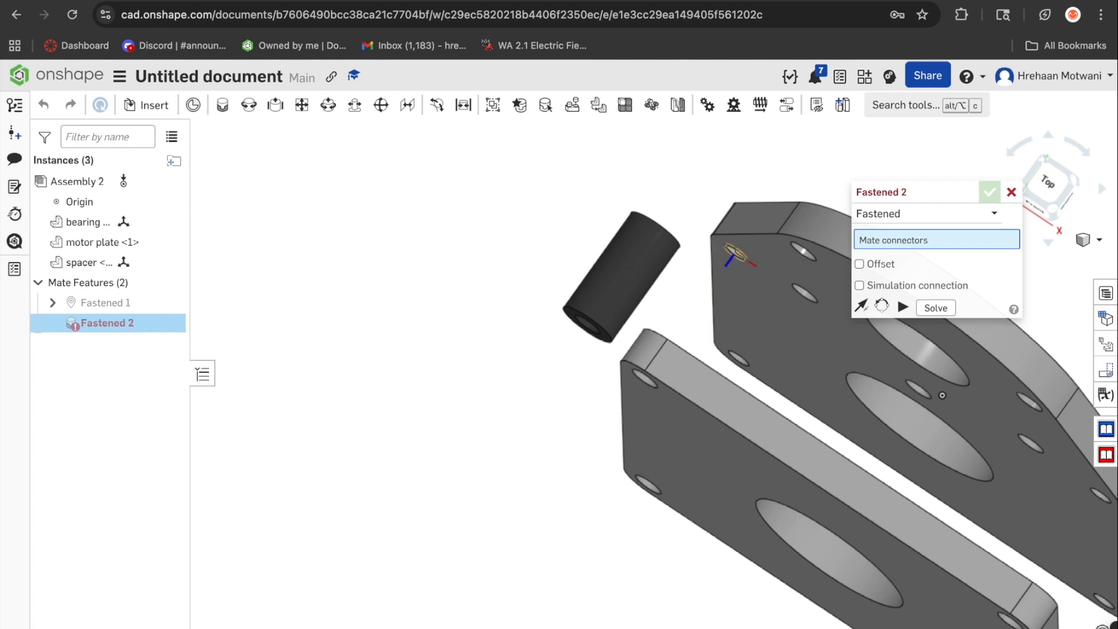
left_click(735, 253)
right_click_drag(710, 236, 588, 242)
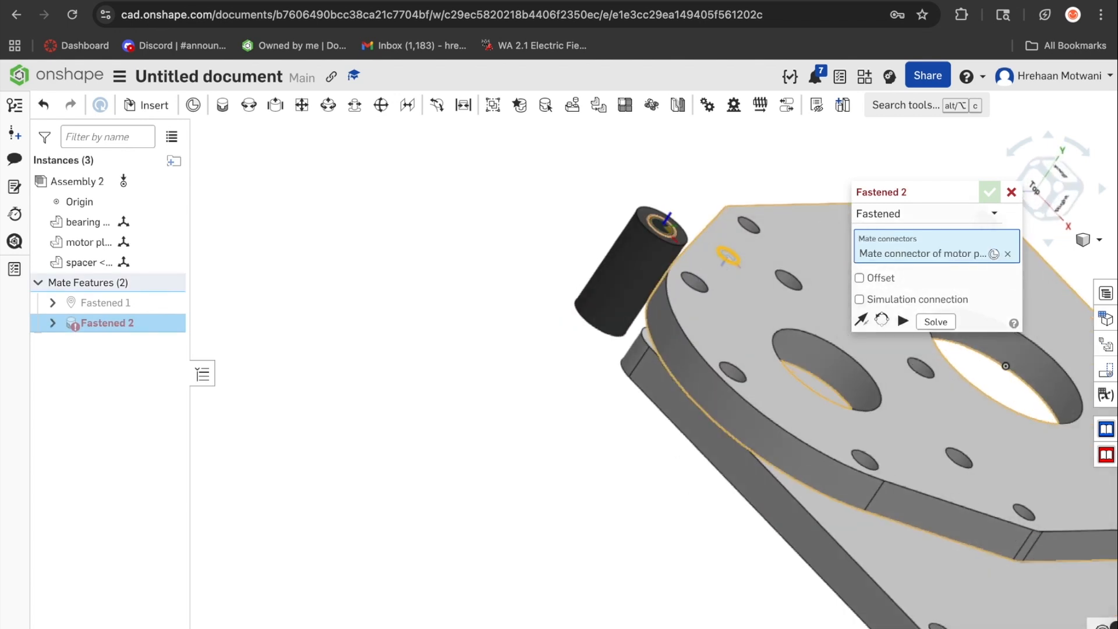
left_click(667, 223)
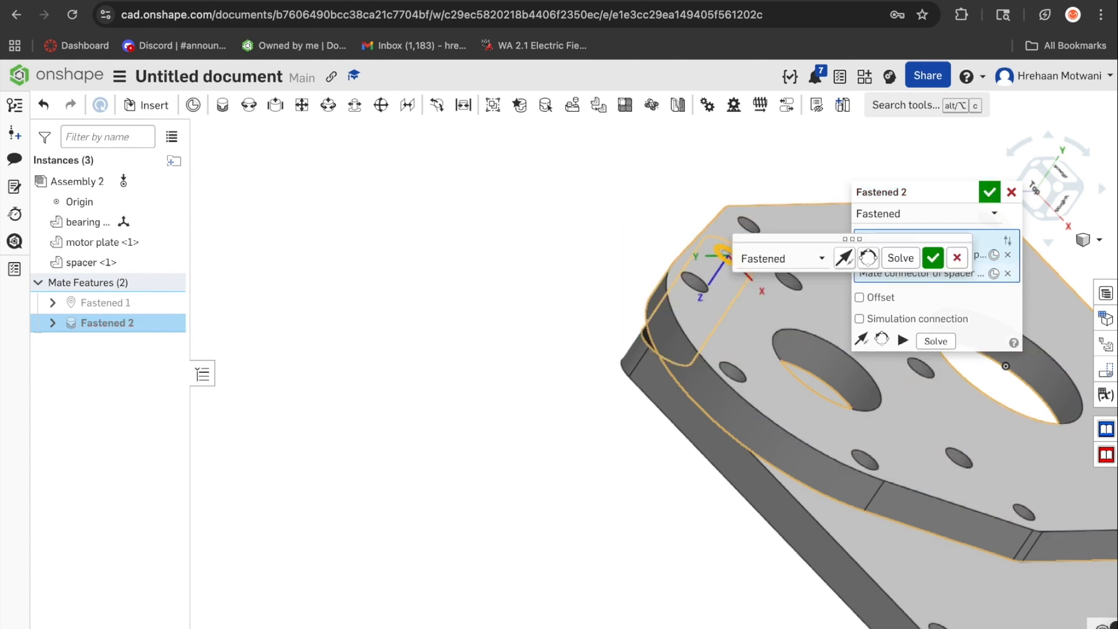
right_click_drag(775, 559, 868, 454)
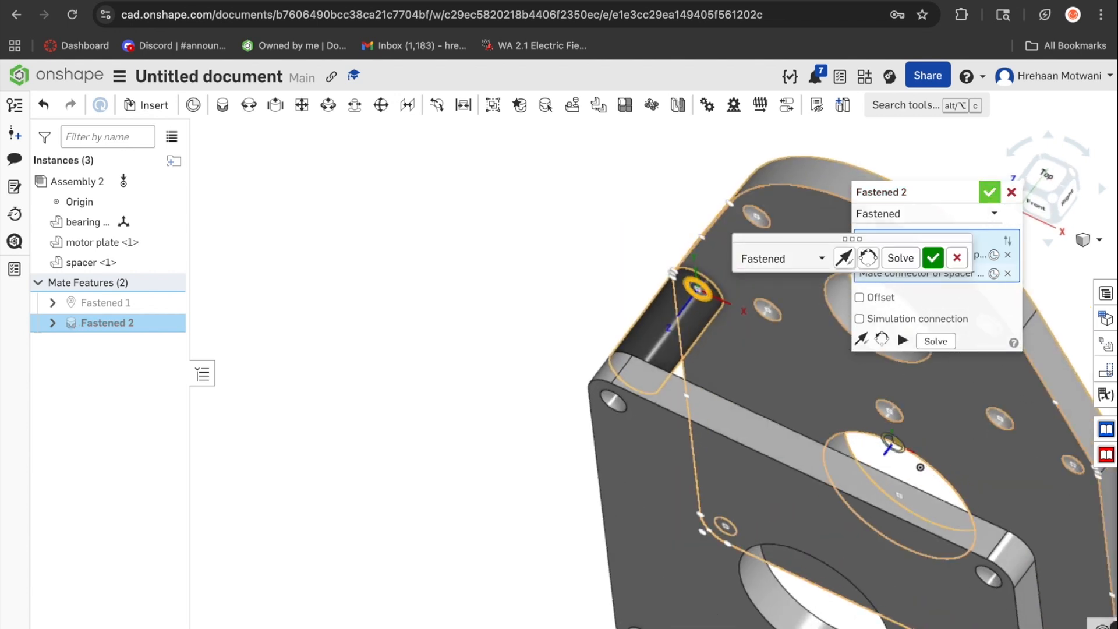
left_click(933, 258)
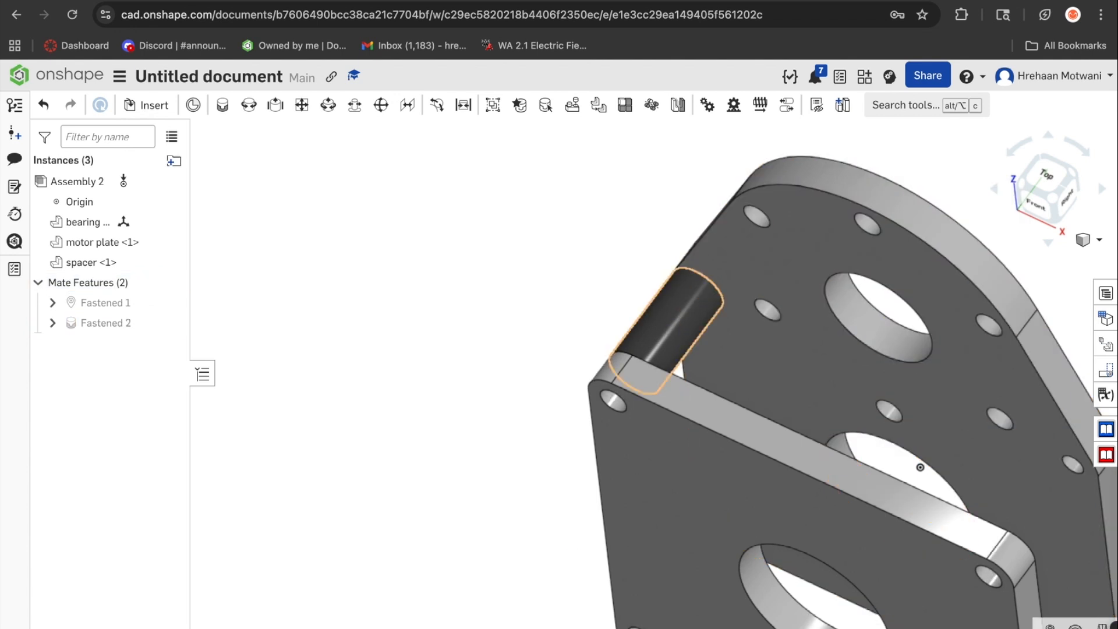
Replicate the spacer with its Fastened 2 mate, matching edges on the motor plate's inner face.
right_click_drag(920, 467, 897, 539)
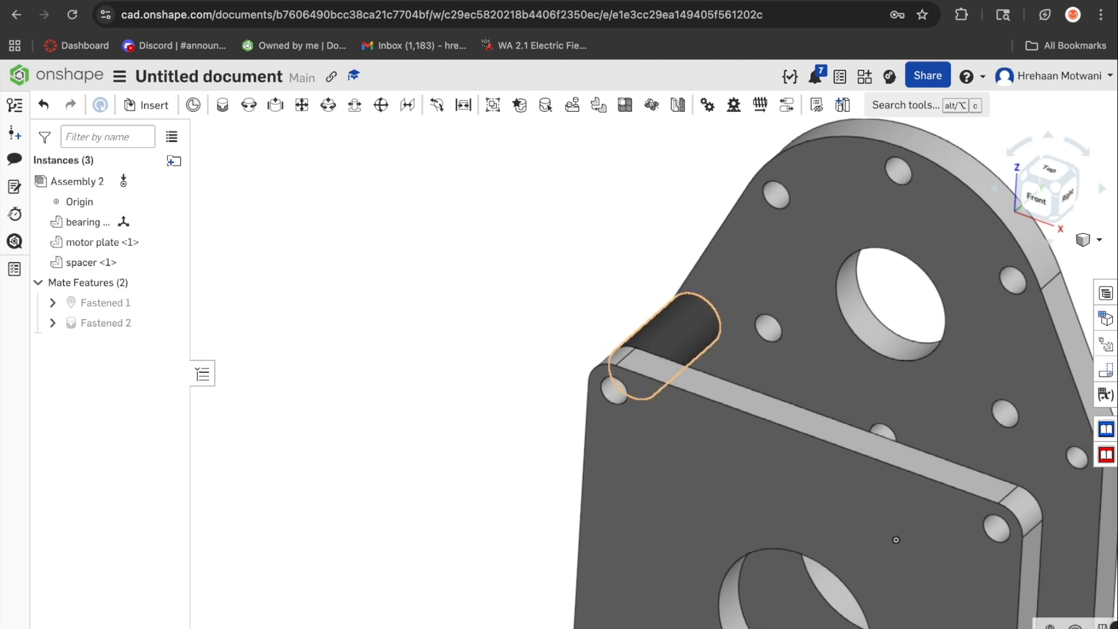
right_click_drag(895, 541, 866, 585)
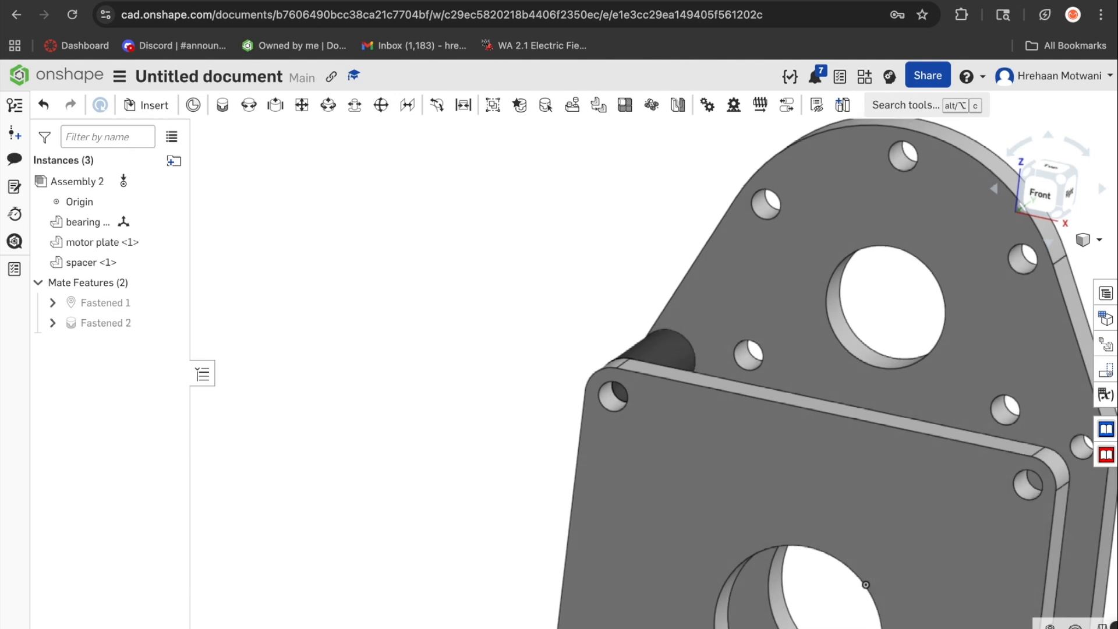
right_click_drag(866, 584, 872, 593)
right_click_drag(872, 593, 876, 599)
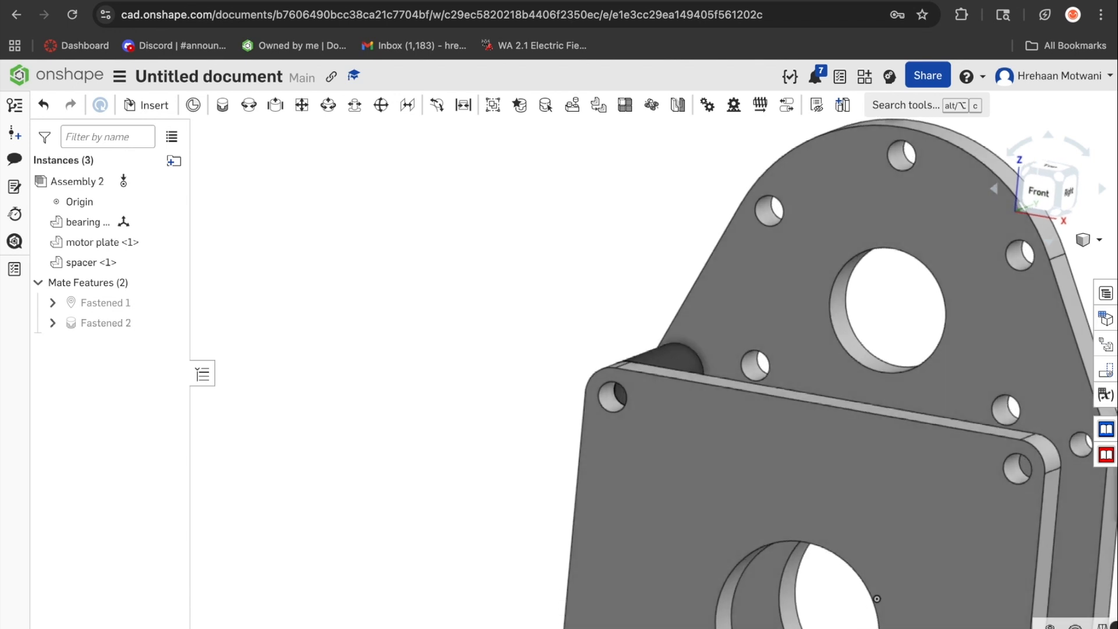
left_click(572, 105)
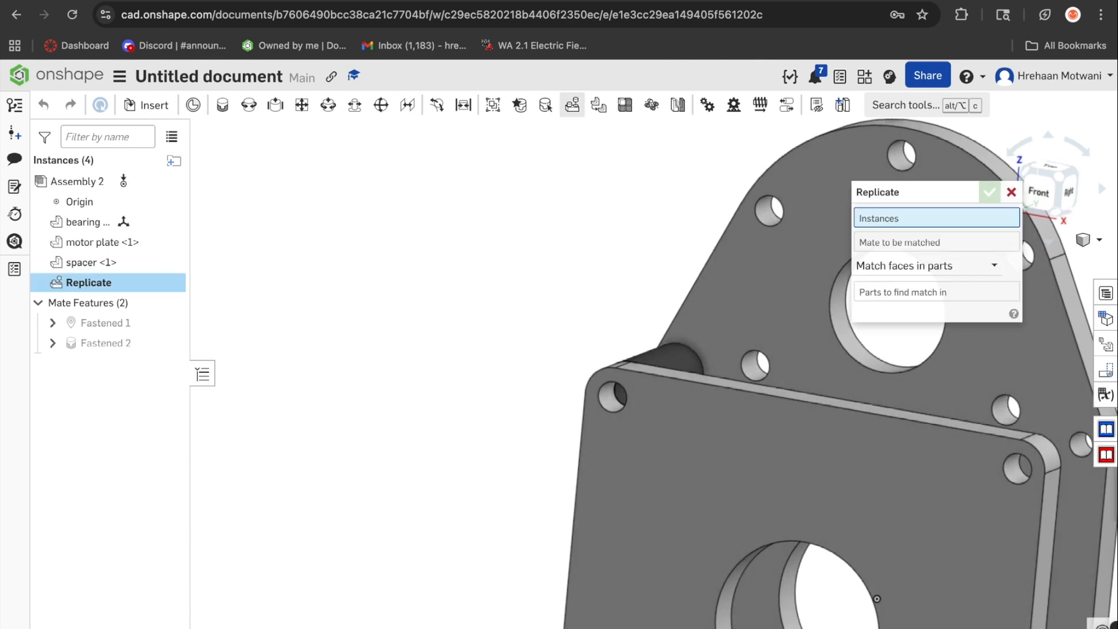
right_click_drag(877, 599, 663, 534)
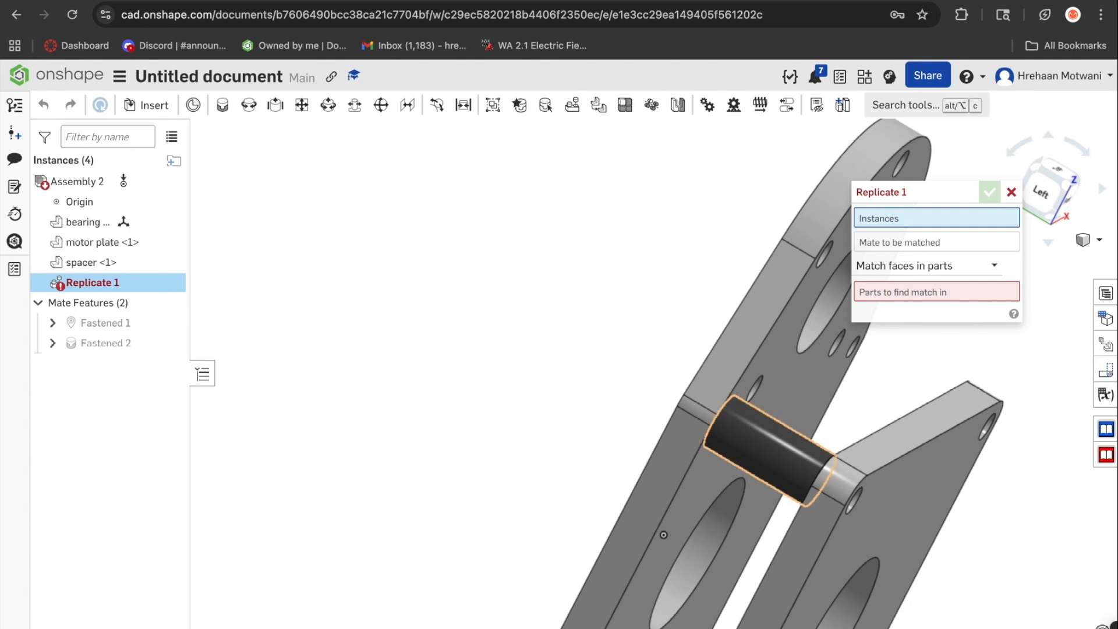
left_click(766, 452)
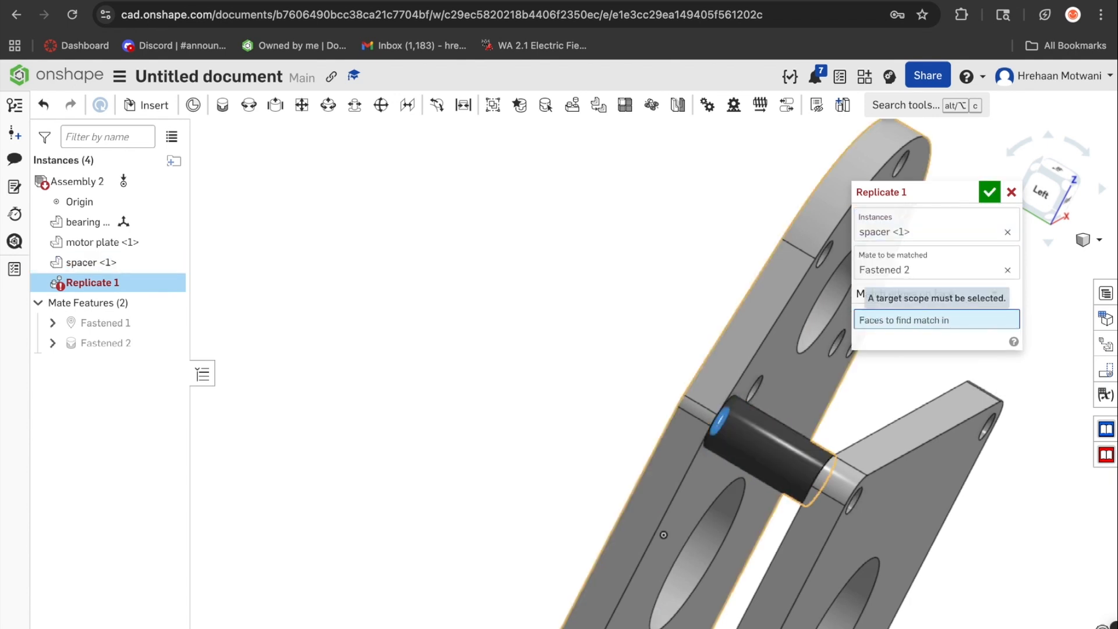
right_click_drag(664, 535, 793, 594)
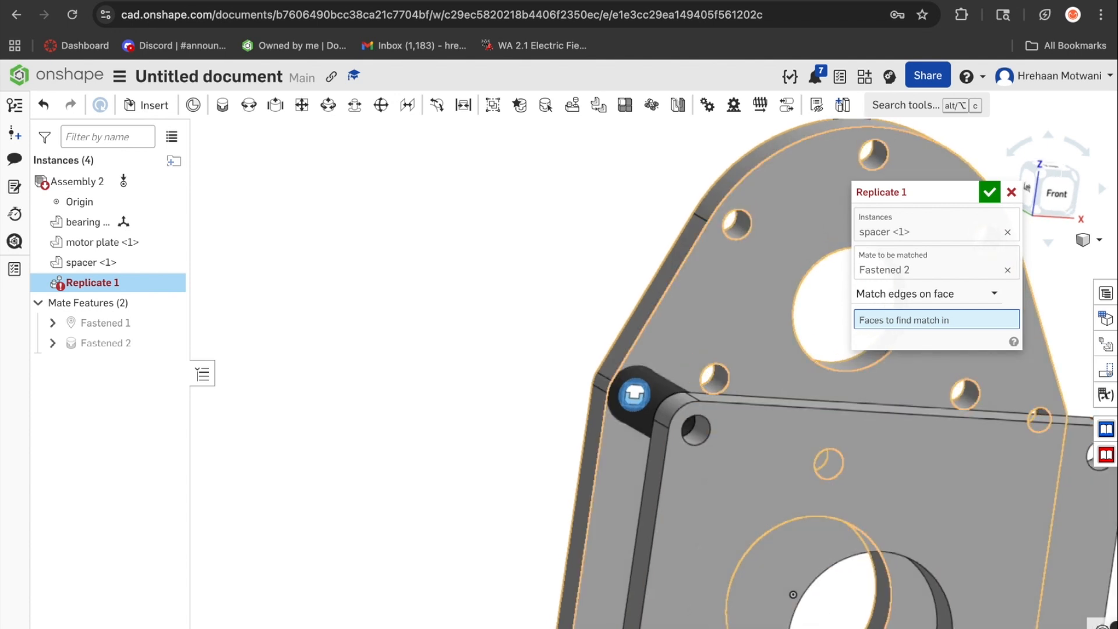
left_click(792, 594)
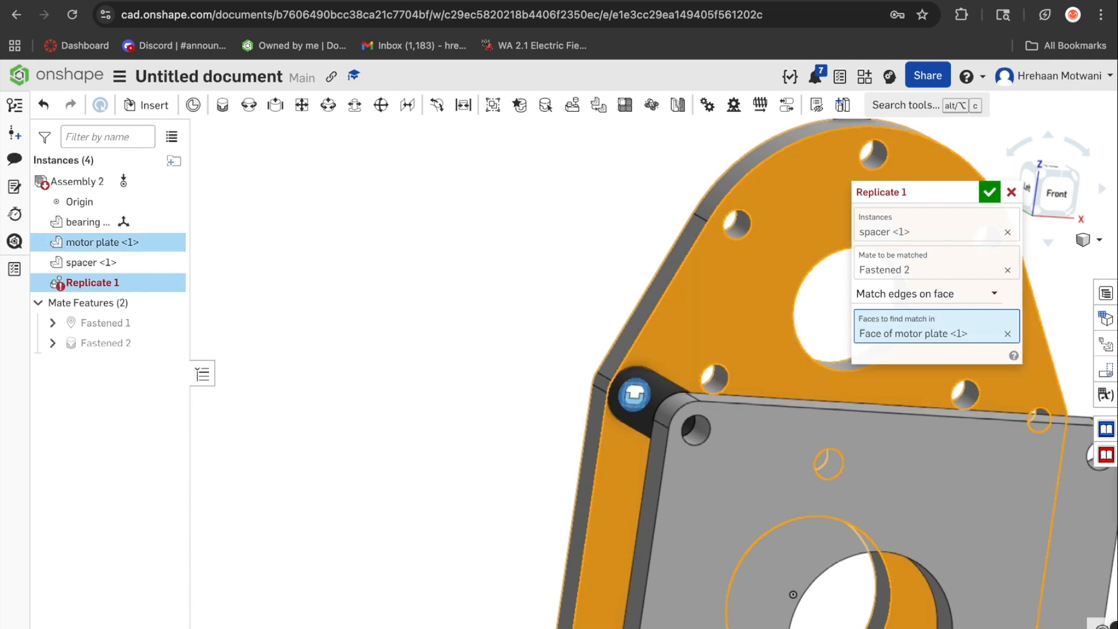
right_click_drag(793, 594, 762, 594)
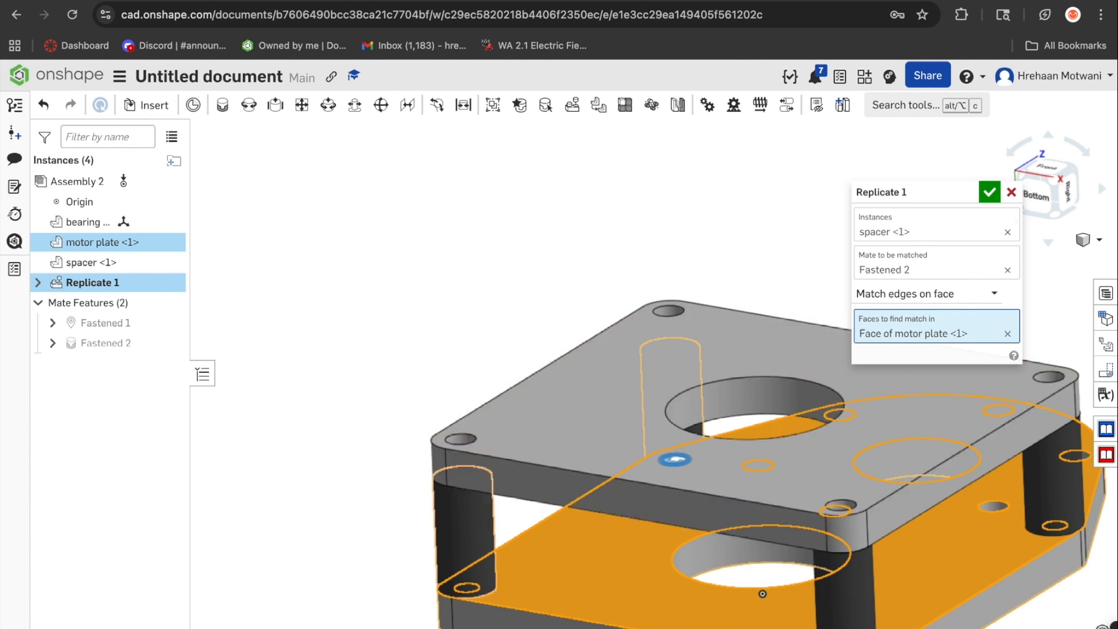
key("Return")
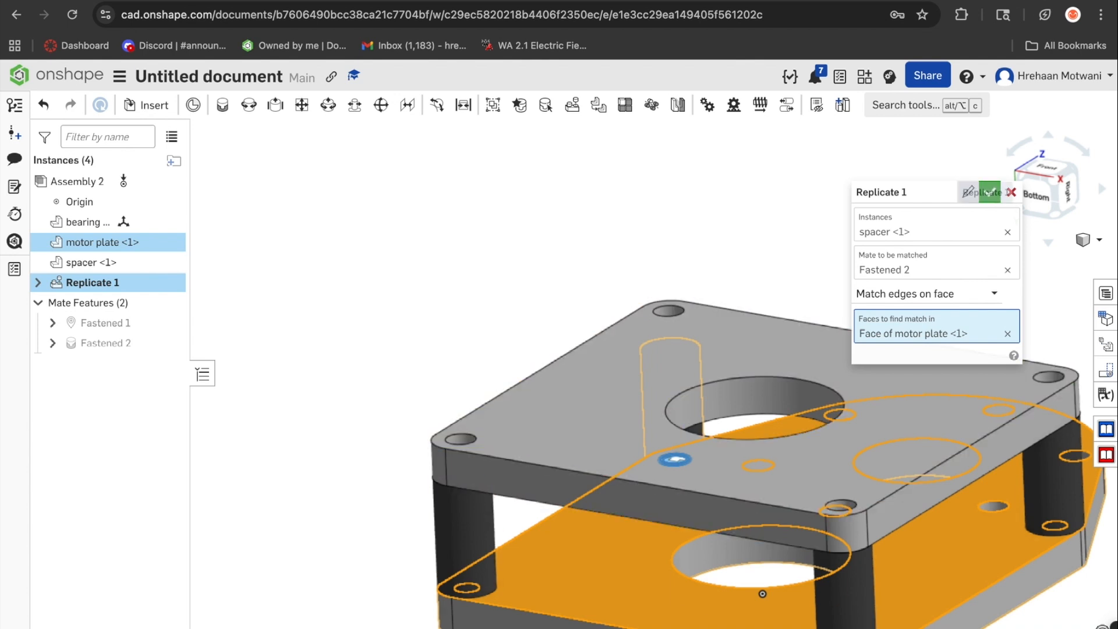
Attach the bearing plate's corner hole to the free end of the original spacer with a Fastened mate.
right_click_drag(762, 594, 702, 428)
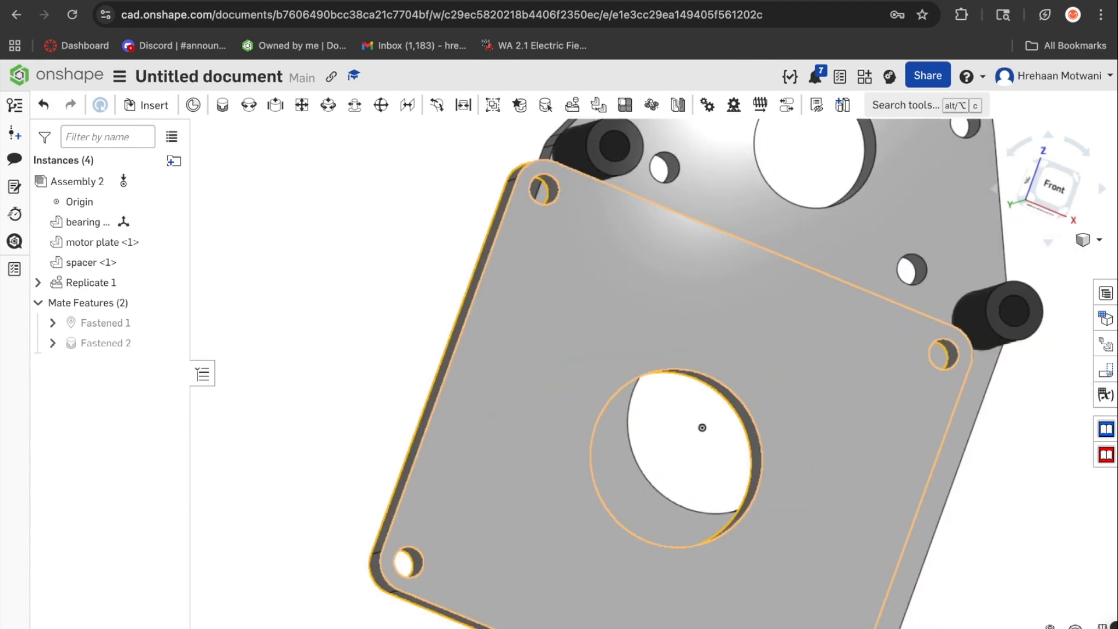
key("m")
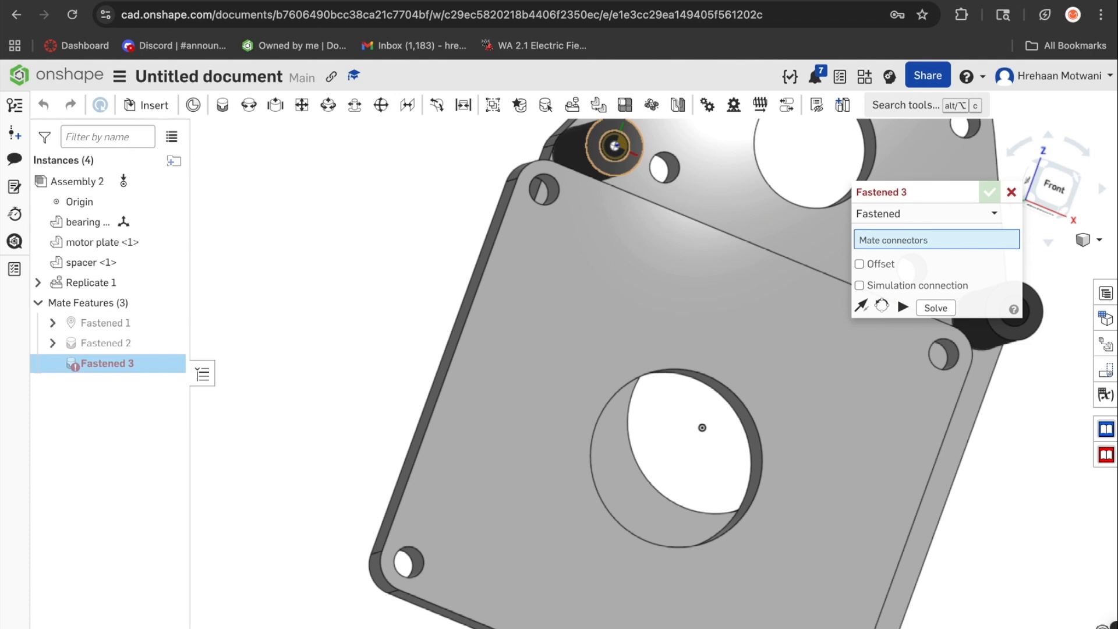
left_click(702, 427)
right_click_drag(703, 428, 702, 474)
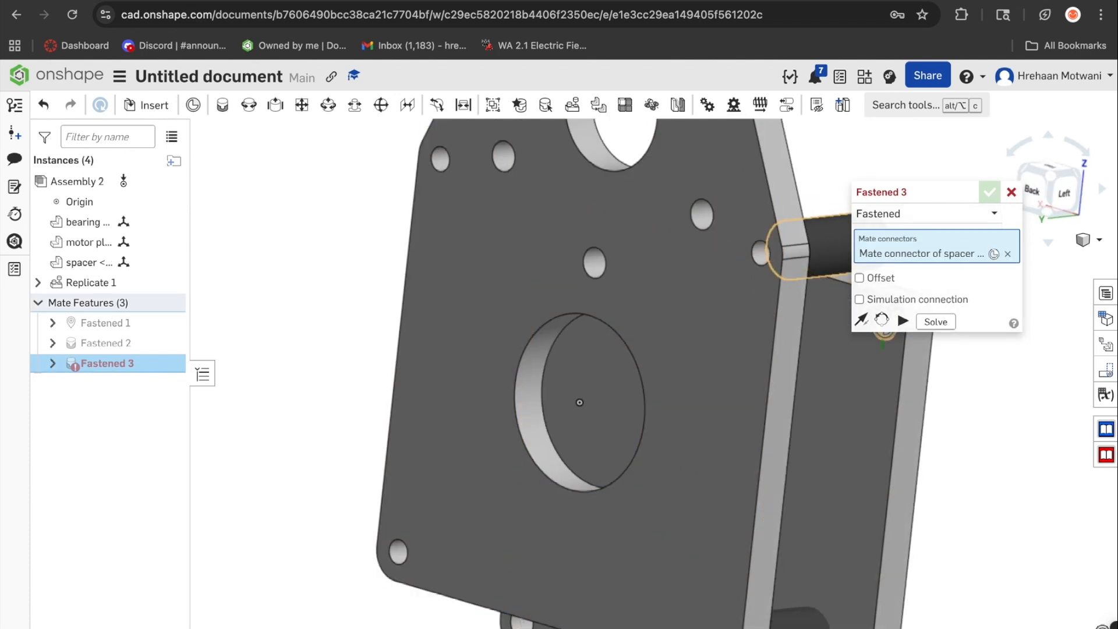
left_click(884, 333)
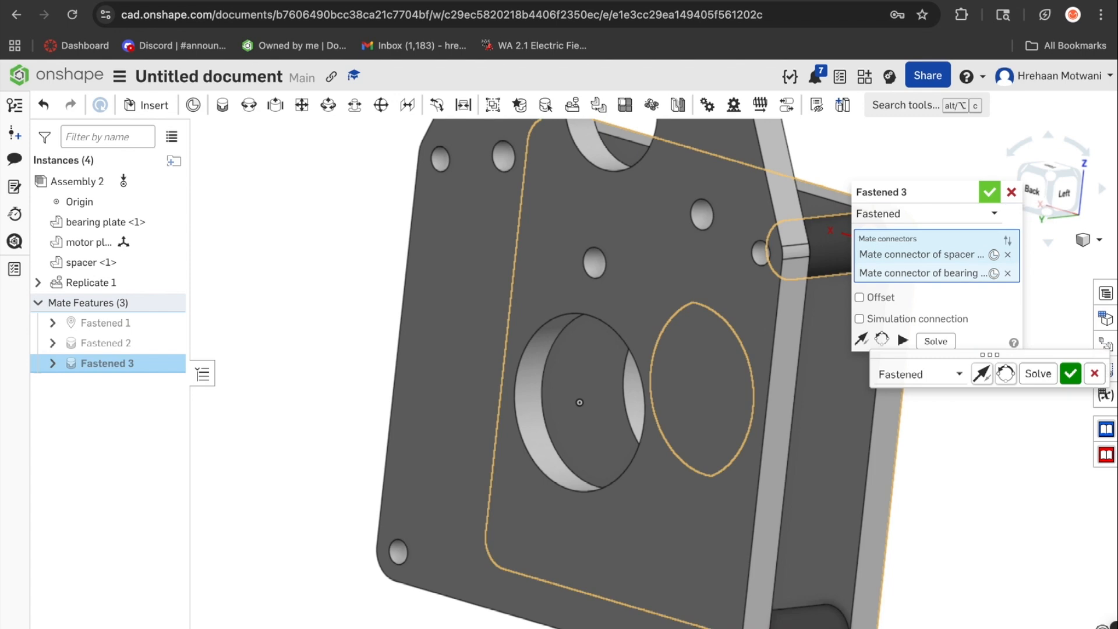
left_click(989, 192)
right_click_drag(874, 350, 751, 378)
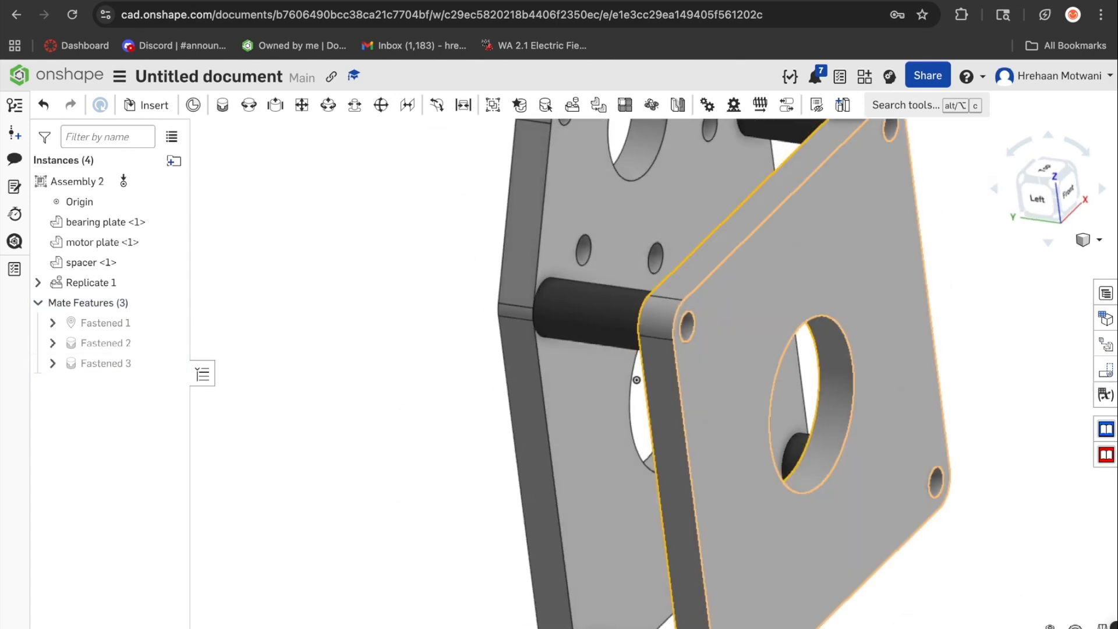
Insert a generic Flanged Radial Bearing with 1/2" Rounded Hex ID x 1.125" OD x 0.313" WD from FRCDesignLib.
scroll(896, 336, "down", 5)
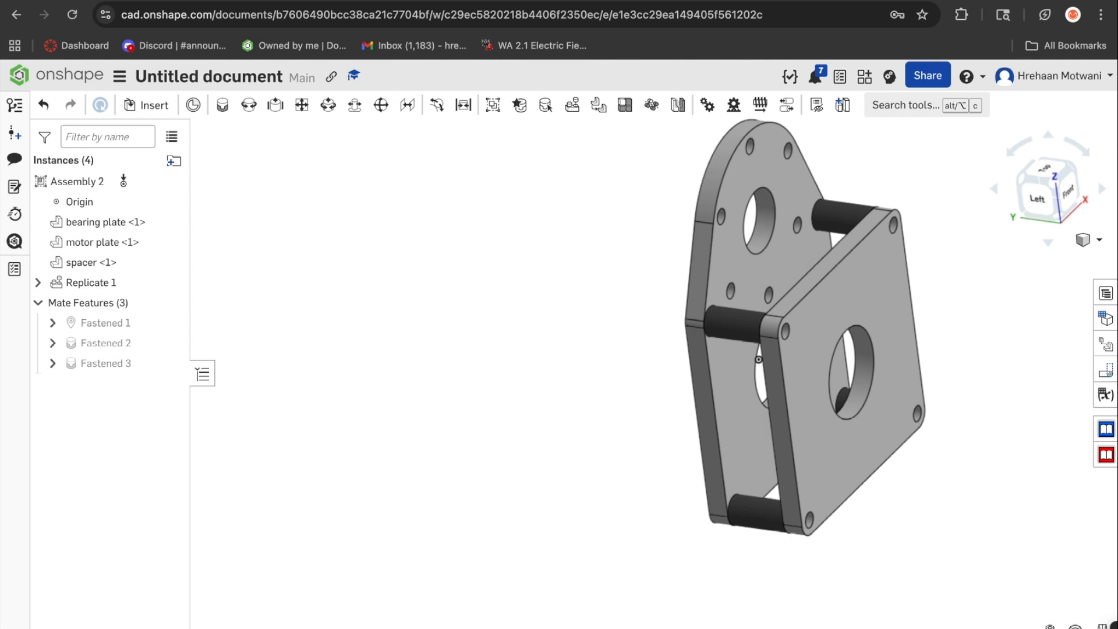
left_click(1106, 429)
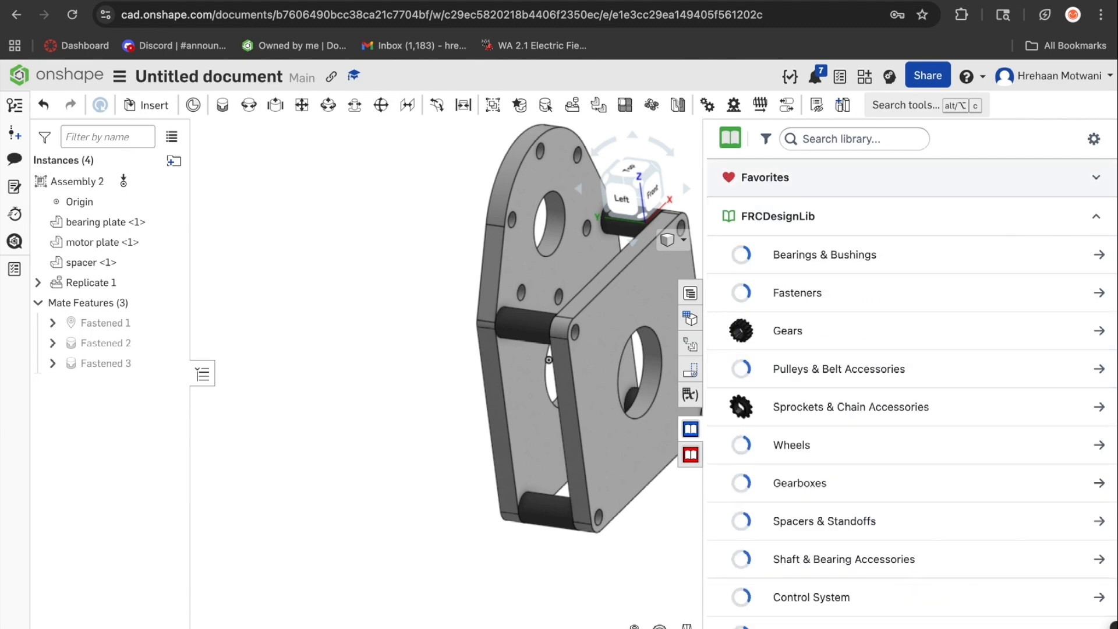
left_click(824, 255)
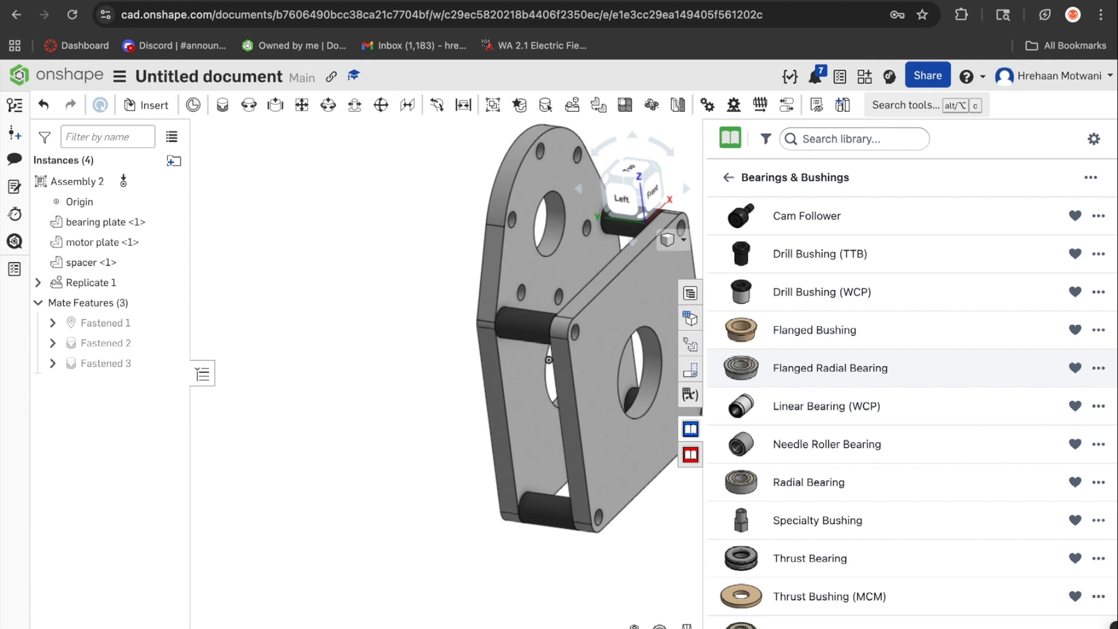
left_click(830, 368)
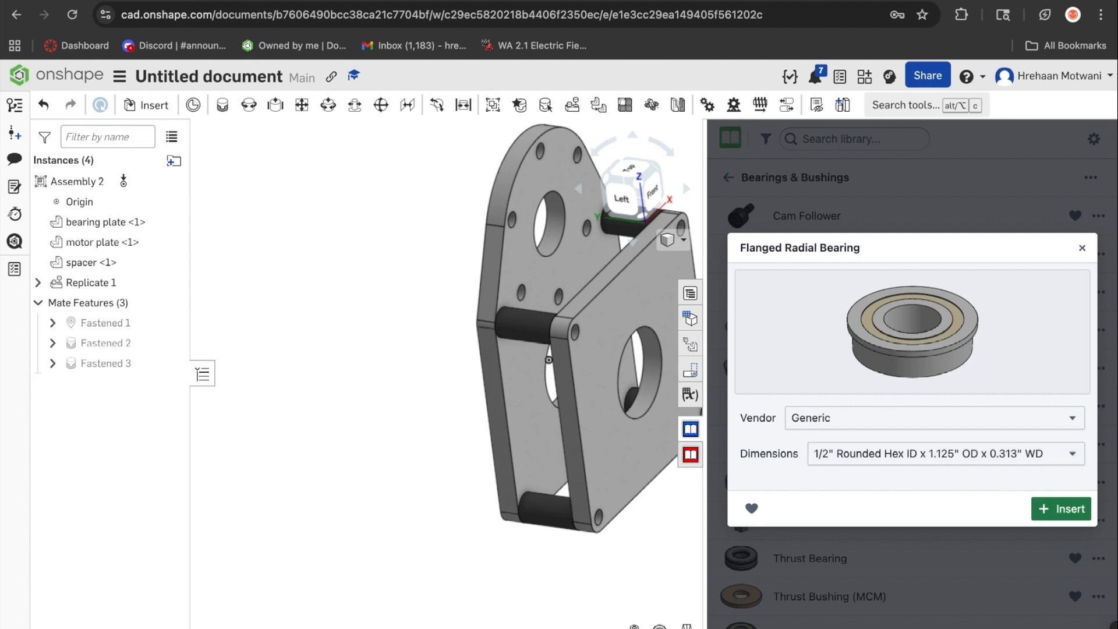
left_click(1061, 509)
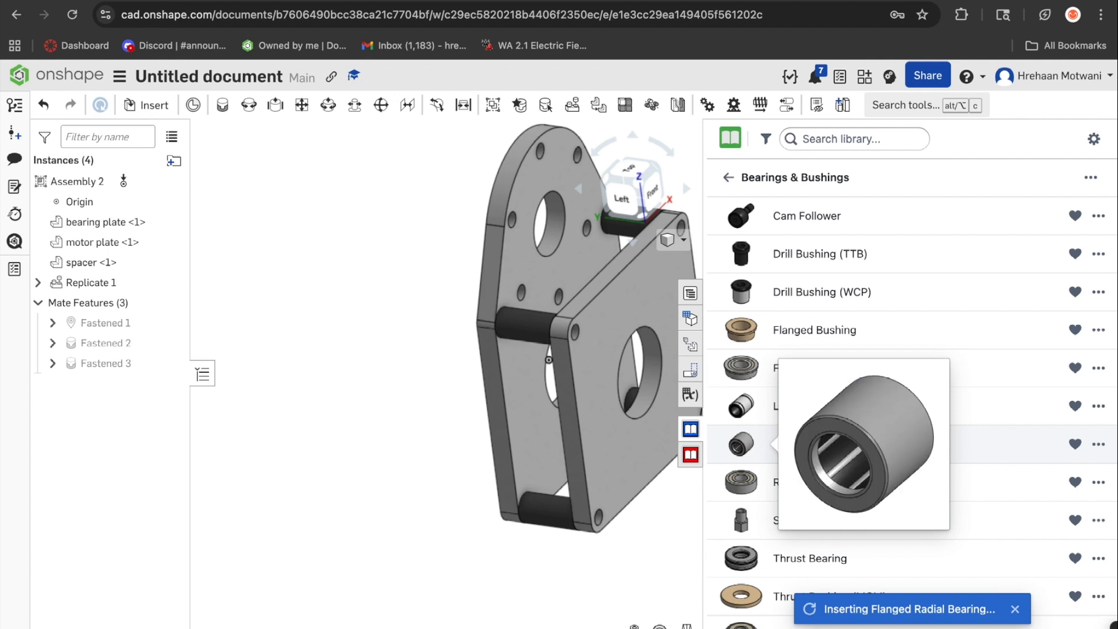
Attach the bearing's flange to the motor plate's large lower hole on the side facing the bearing plate, using a Fastened mate with flipped direction.
right_click_drag(582, 454, 731, 378)
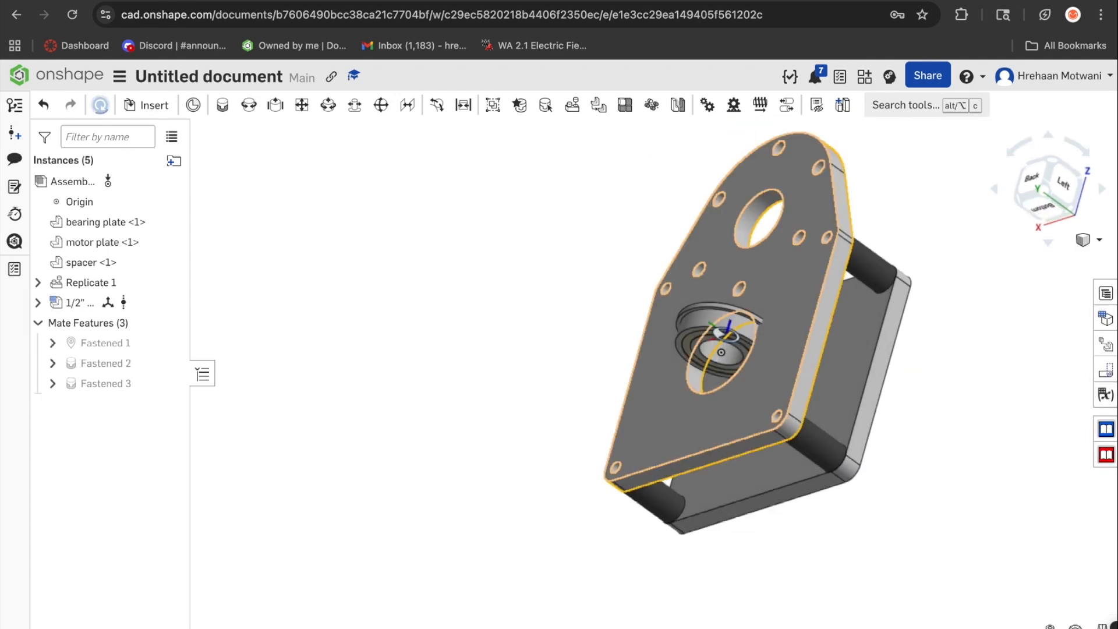
scroll(710, 330, "up", 6)
scroll(765, 367, "up", 2)
key("f")
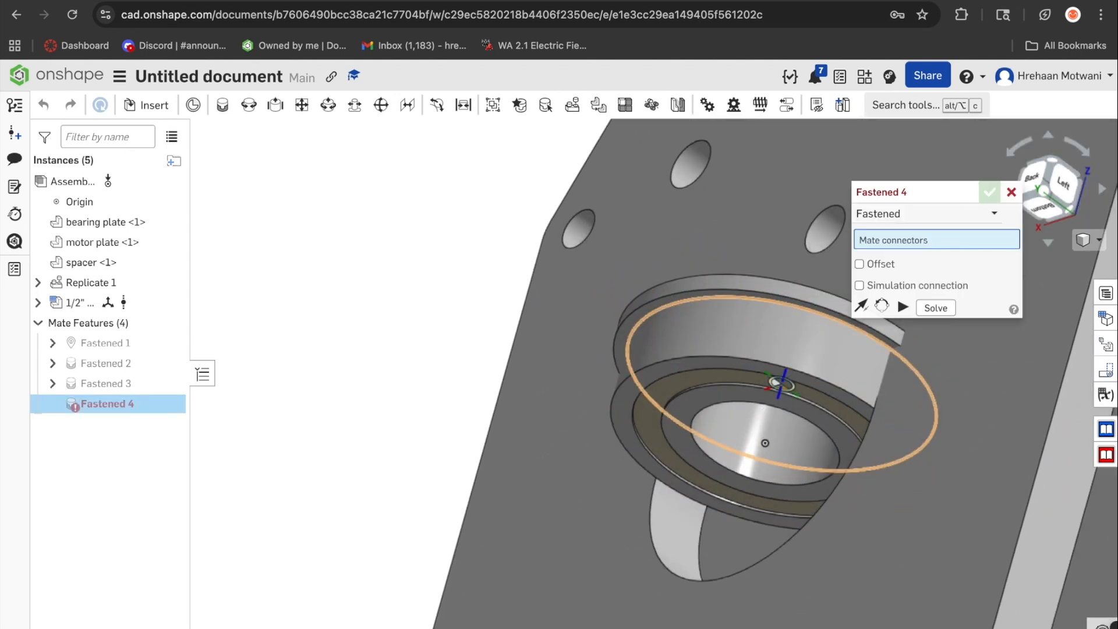
left_click(781, 383)
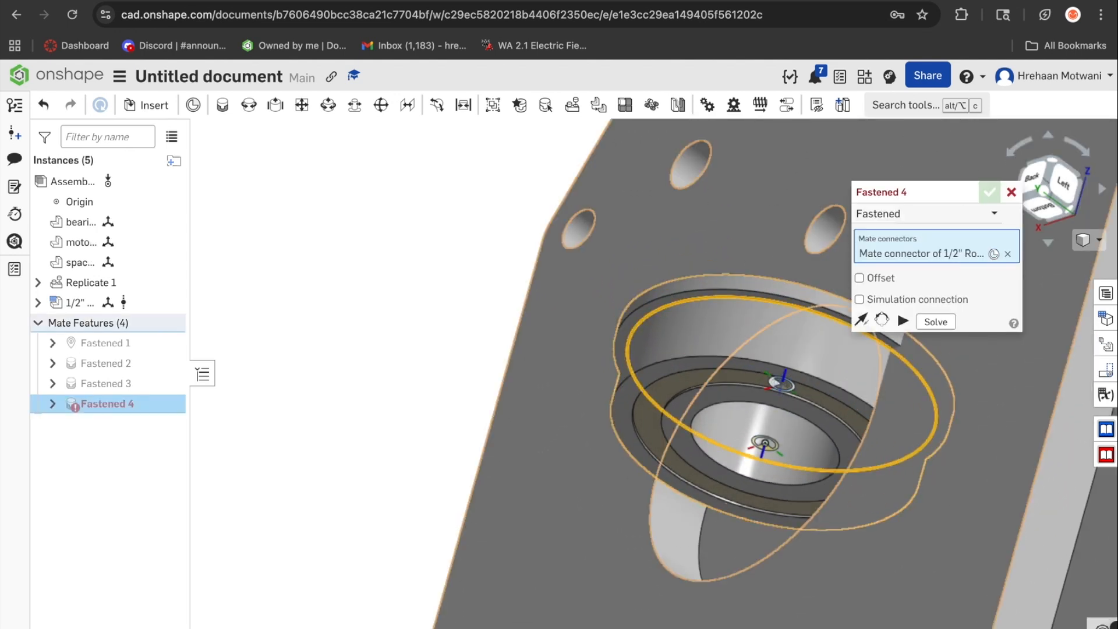
right_click_drag(769, 396, 559, 466)
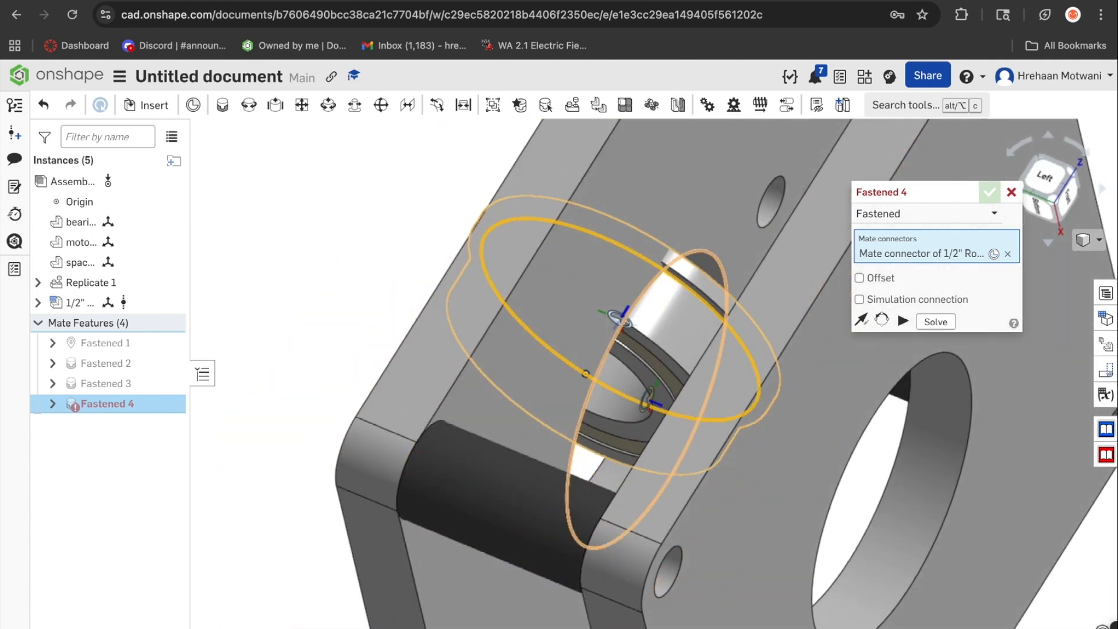
left_click(648, 401)
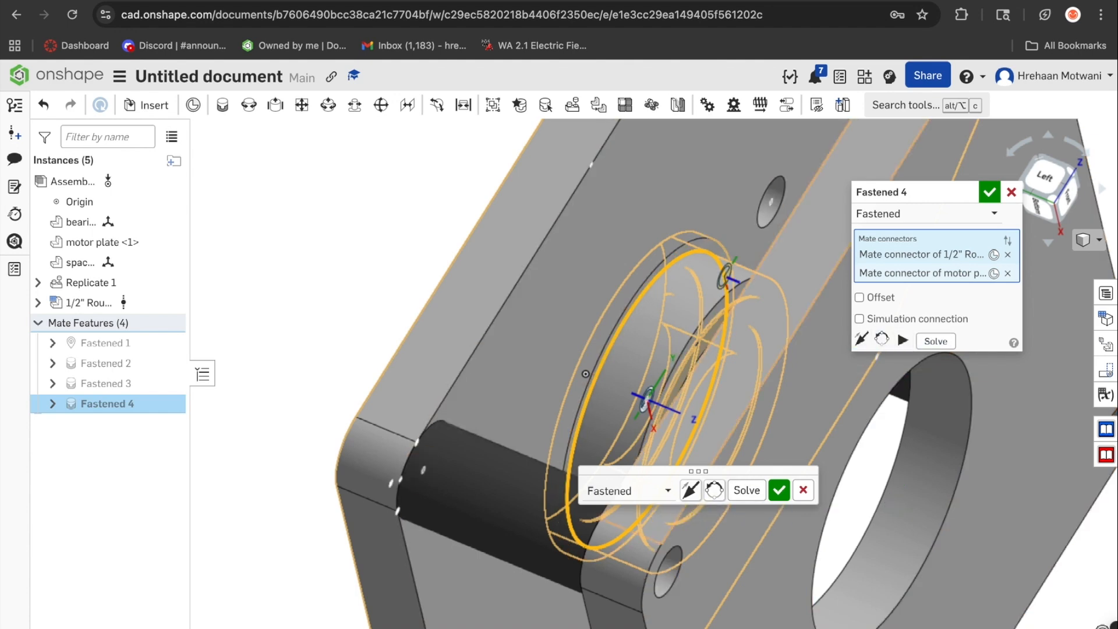
left_click(690, 491)
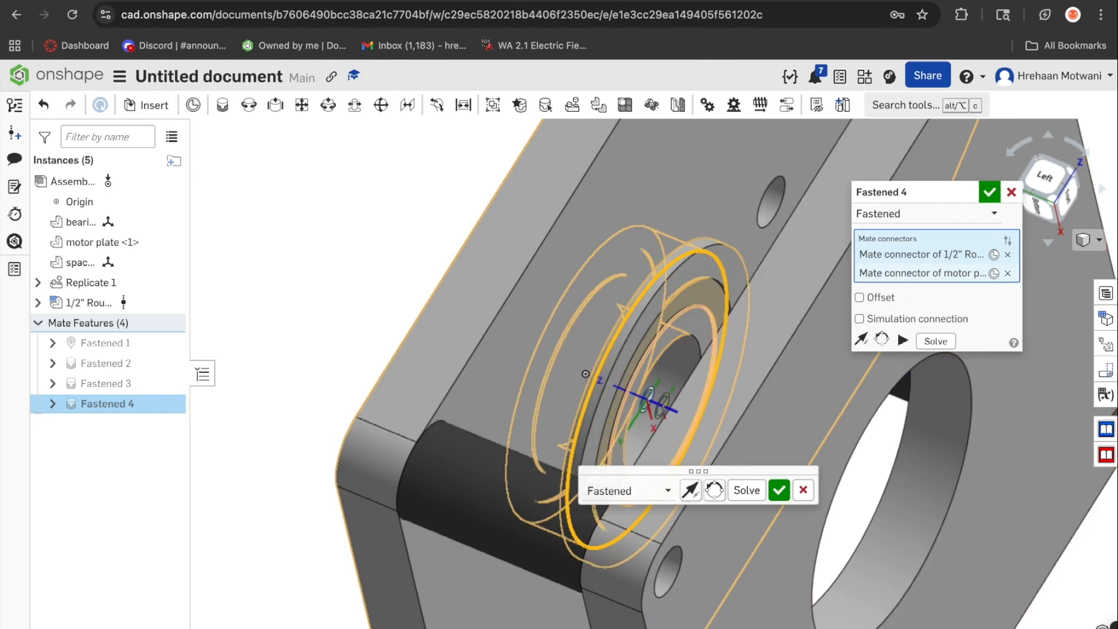
left_click(989, 192)
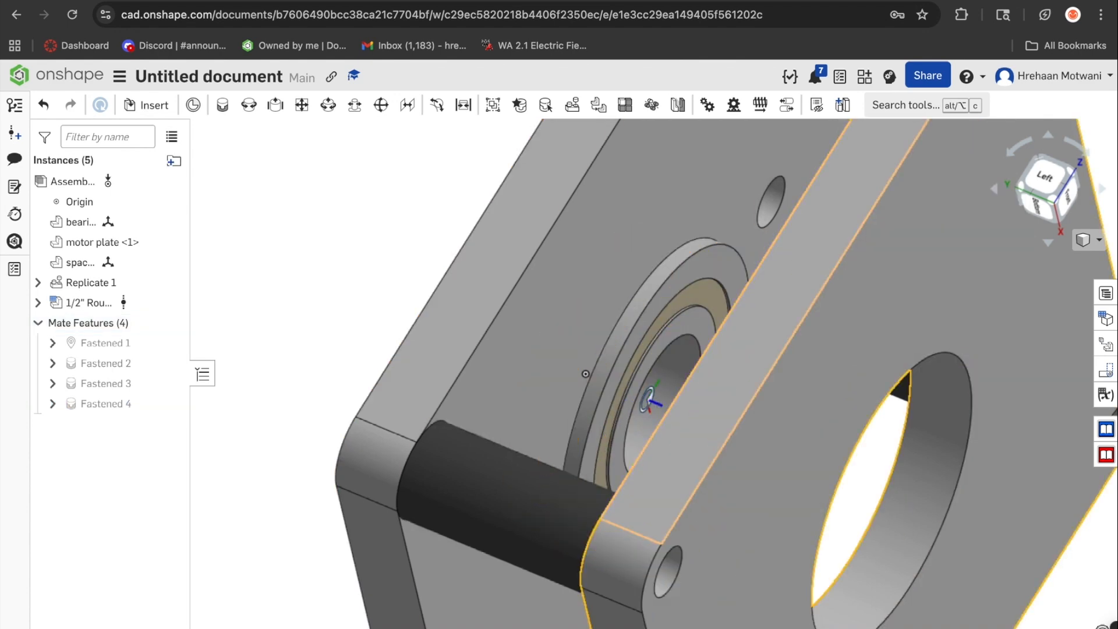
Copy the flanged bearing and paste a second instance into the assembly.
left_click(673, 319)
right_click(673, 318)
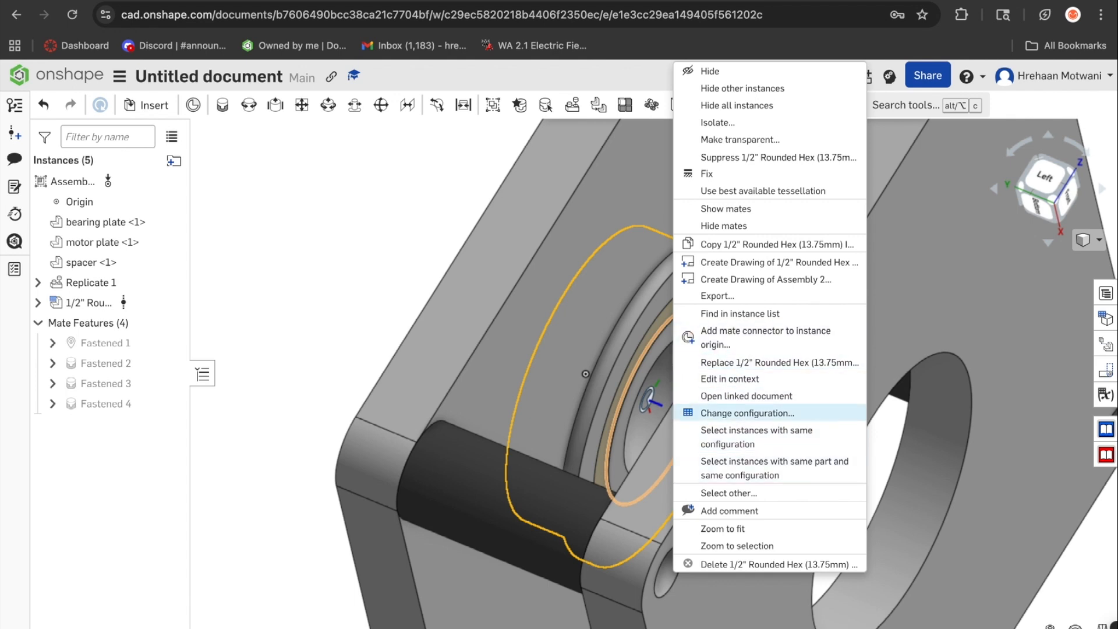
left_click(770, 244)
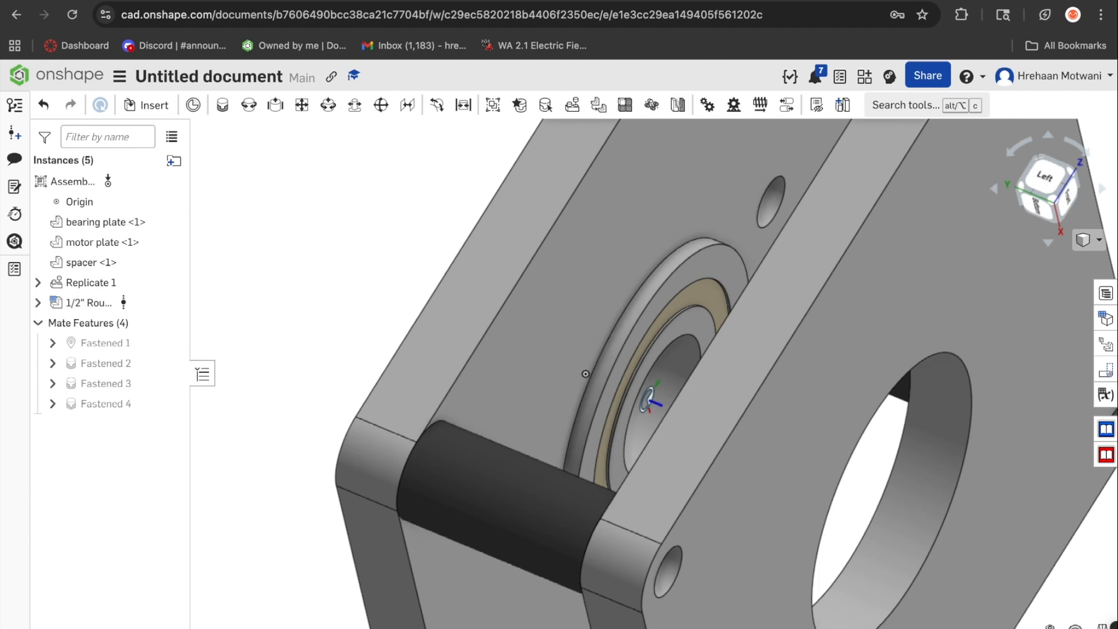
key("ctrl+v")
Attach the second bearing's flange to the large hole on the bearing plate's outer face with a Fastened mate.
right_click_drag(326, 303, 361, 274)
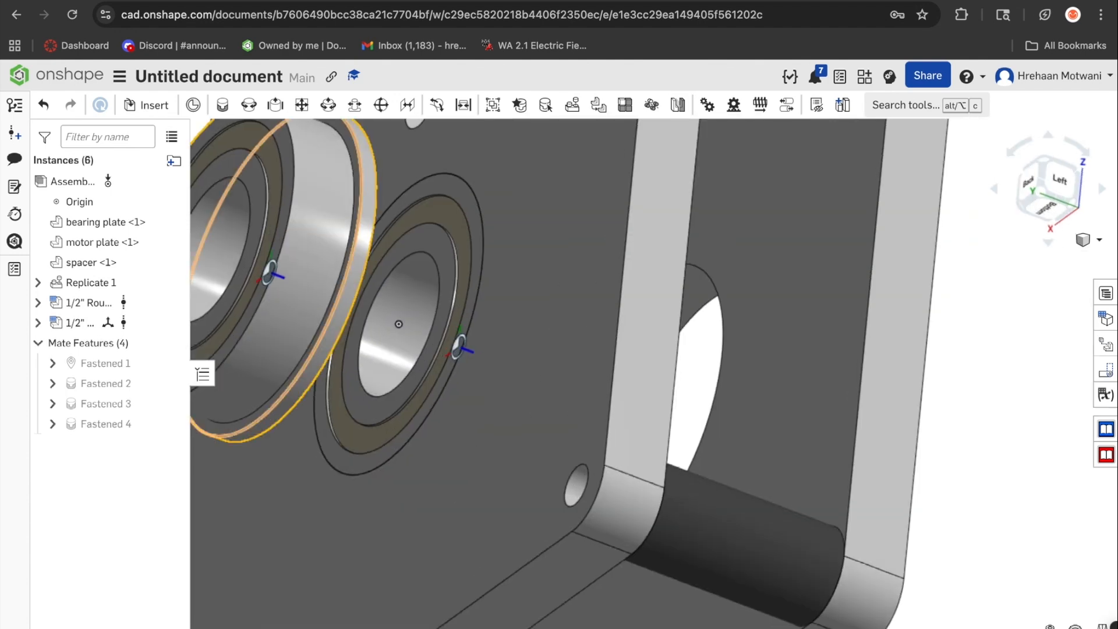
scroll(344, 244, "up", 3)
key("m")
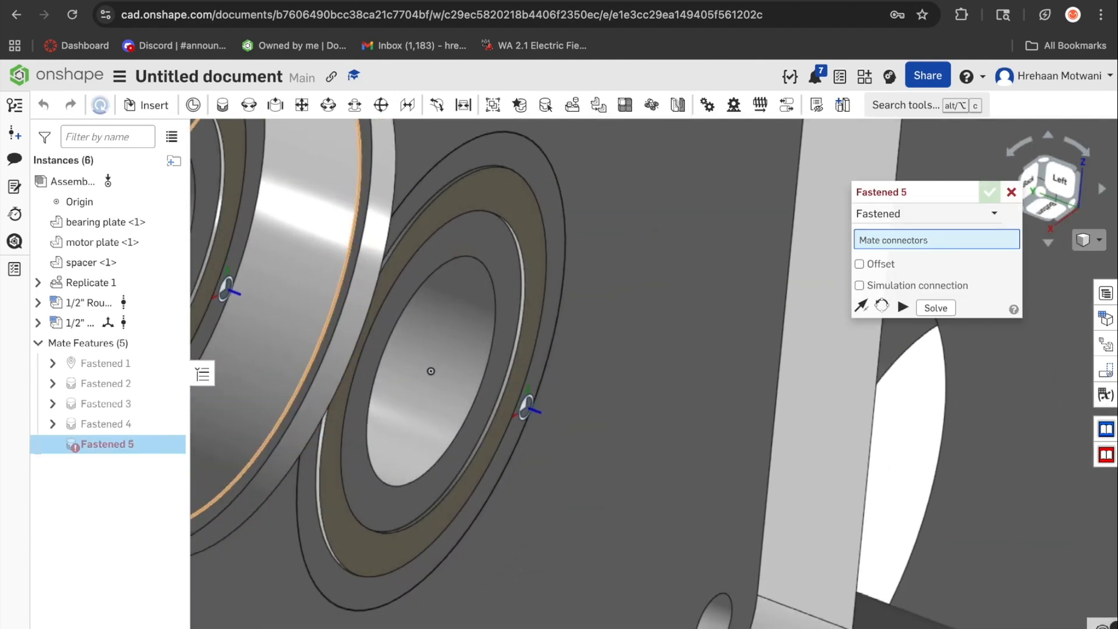
left_click(226, 289)
scroll(385, 365, "down", 5)
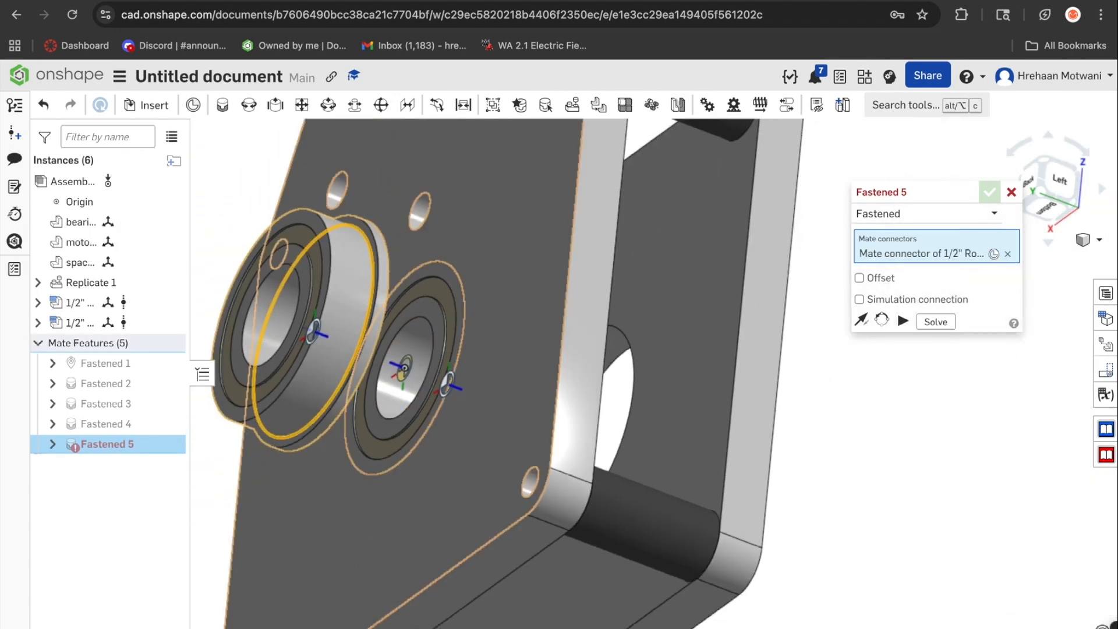
right_click_drag(751, 571, 553, 518)
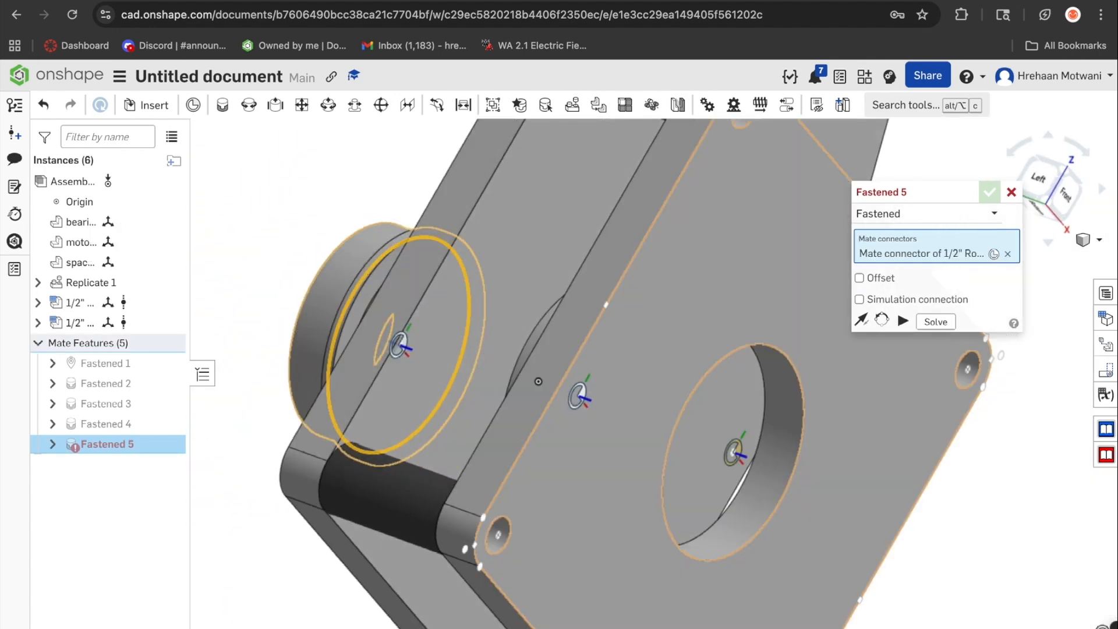
left_click(735, 454)
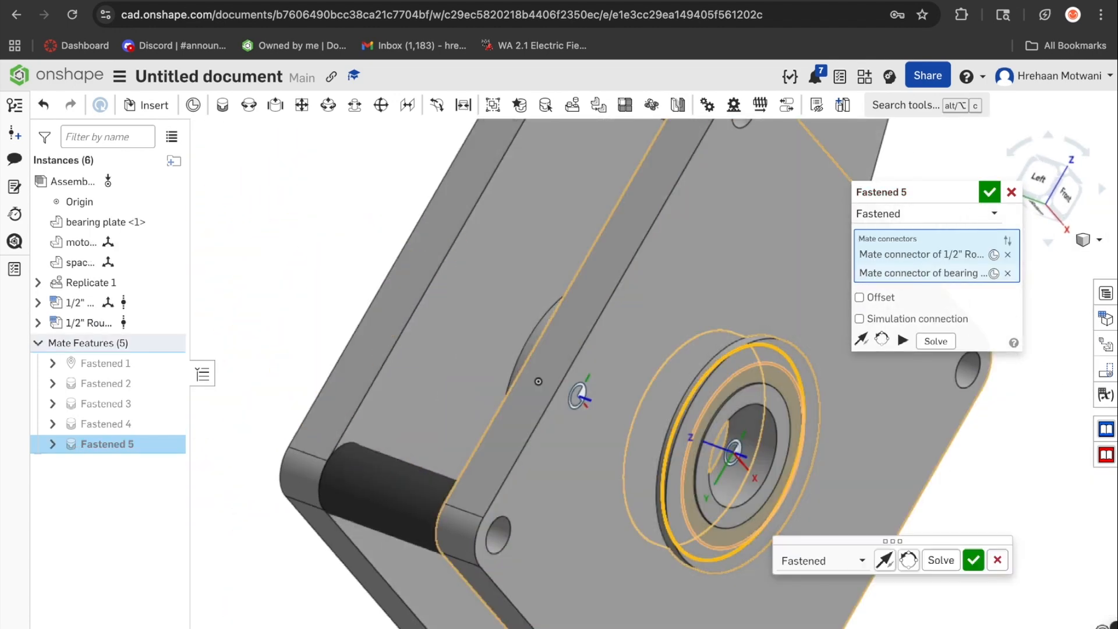
left_click(989, 192)
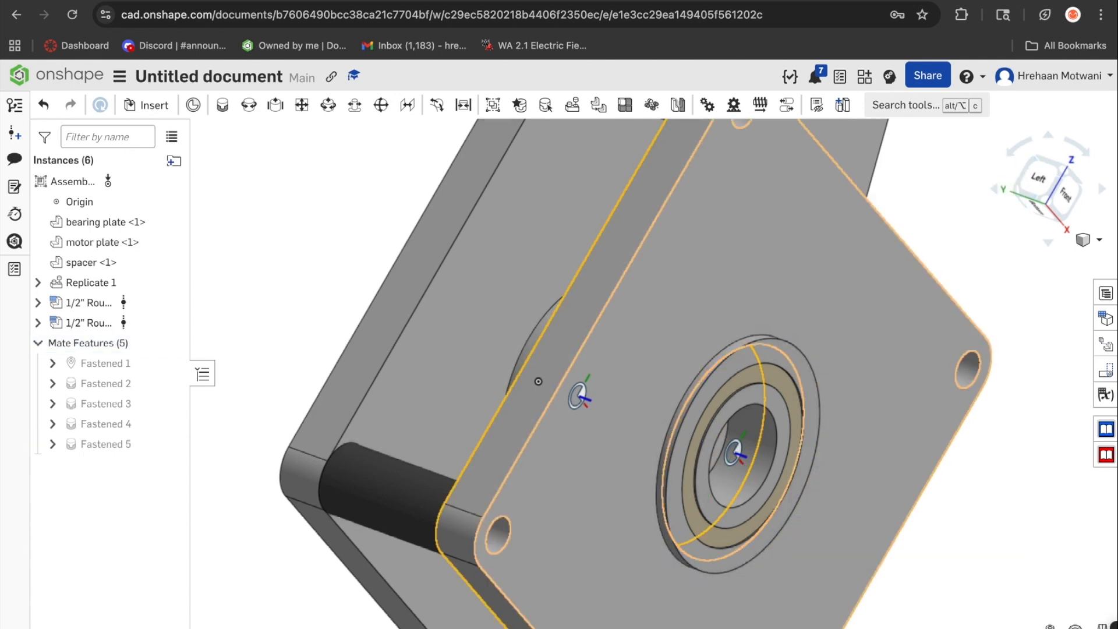
In the Part Studio with the plates, start a Shaft Generator feature with its origin on the edge of the motor plate's large lower hole.
scroll(942, 374, "down", 3)
right_click_drag(656, 379, 703, 546)
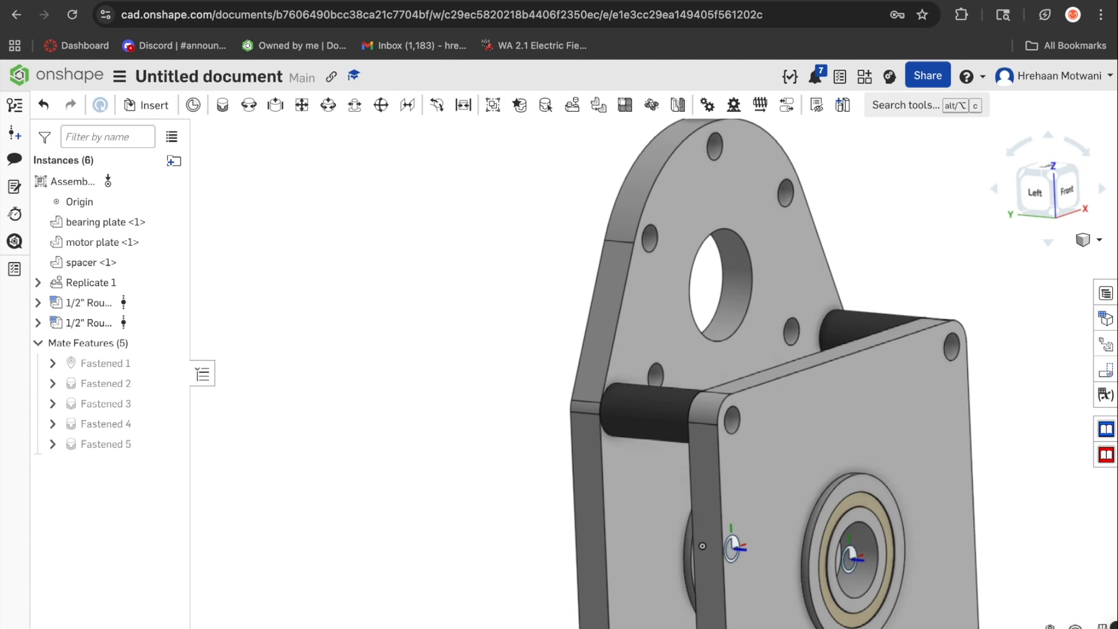
left_click(449, 627)
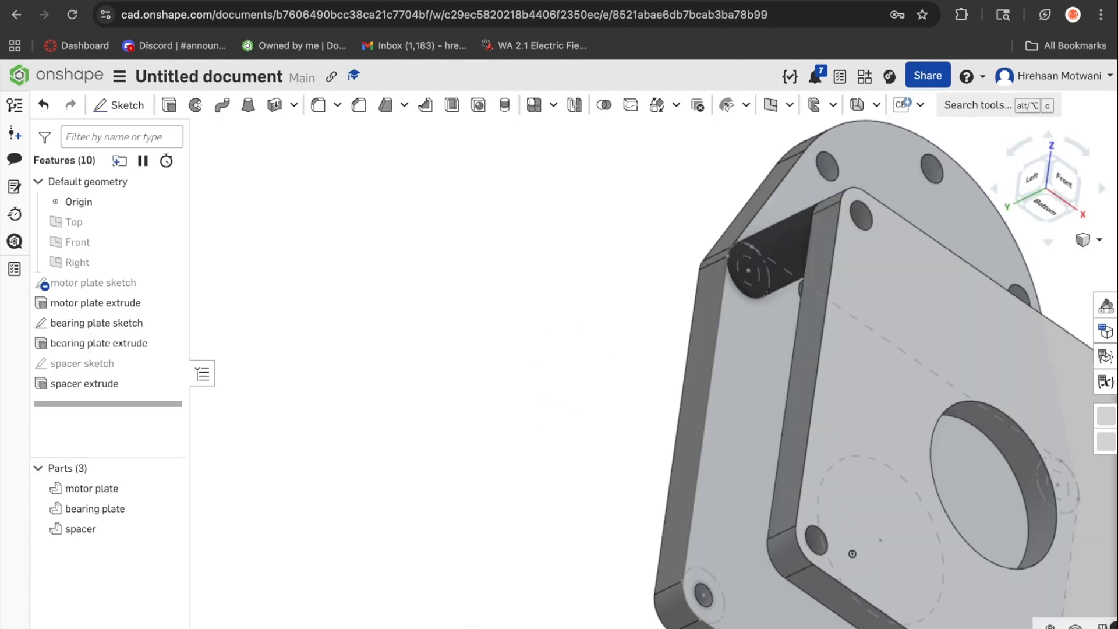
right_click_drag(687, 408, 518, 466)
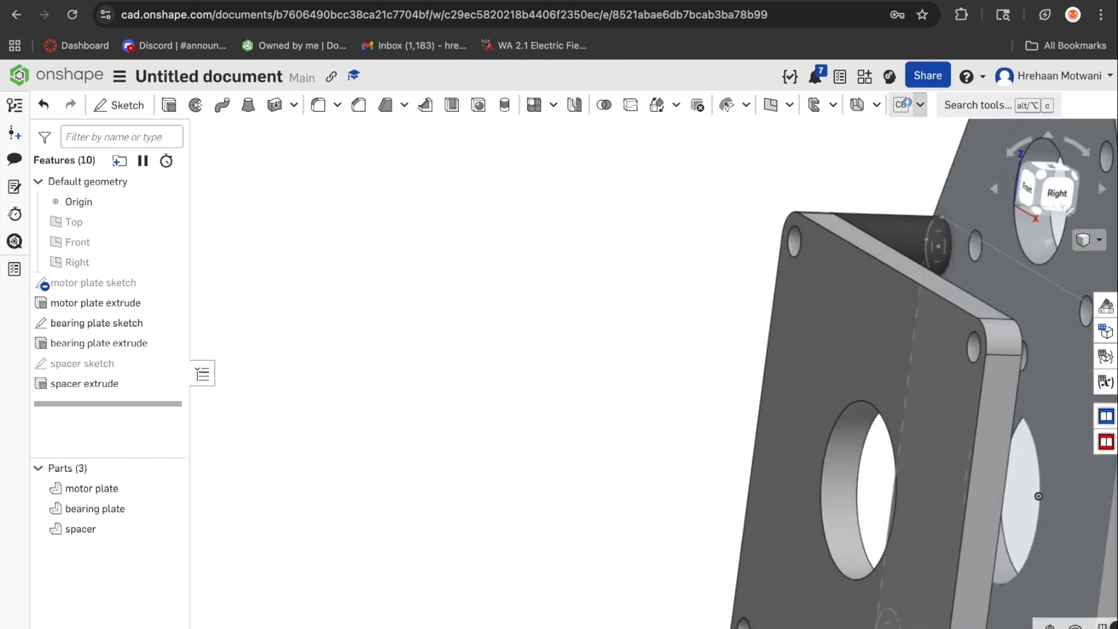
left_click(920, 104)
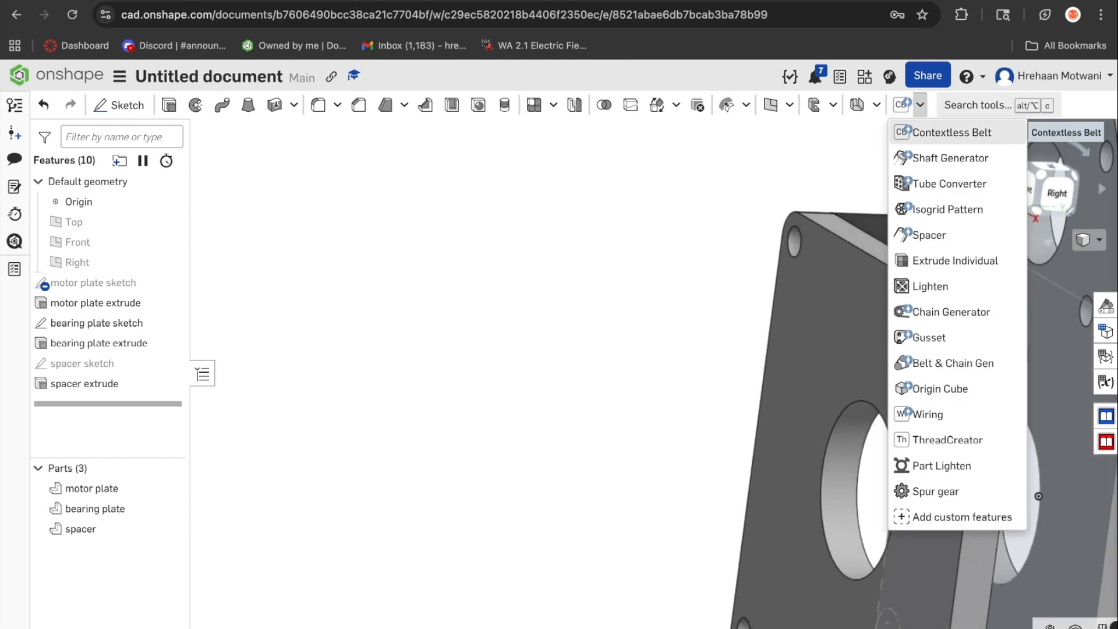
left_click(950, 158)
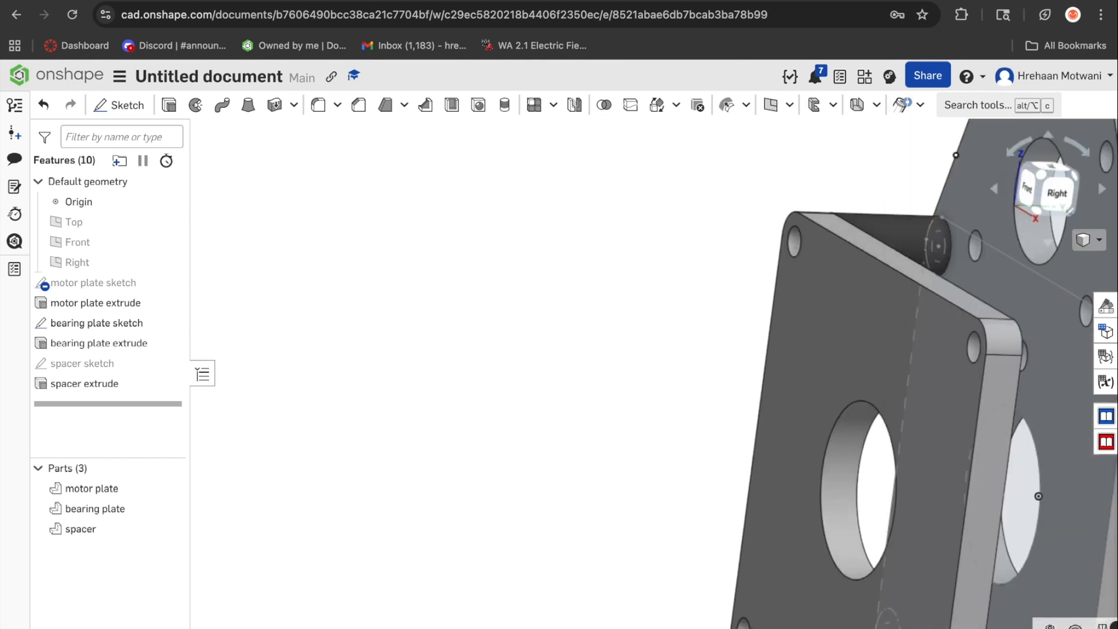
scroll(810, 303, "down", 4)
right_click_drag(809, 303, 707, 301)
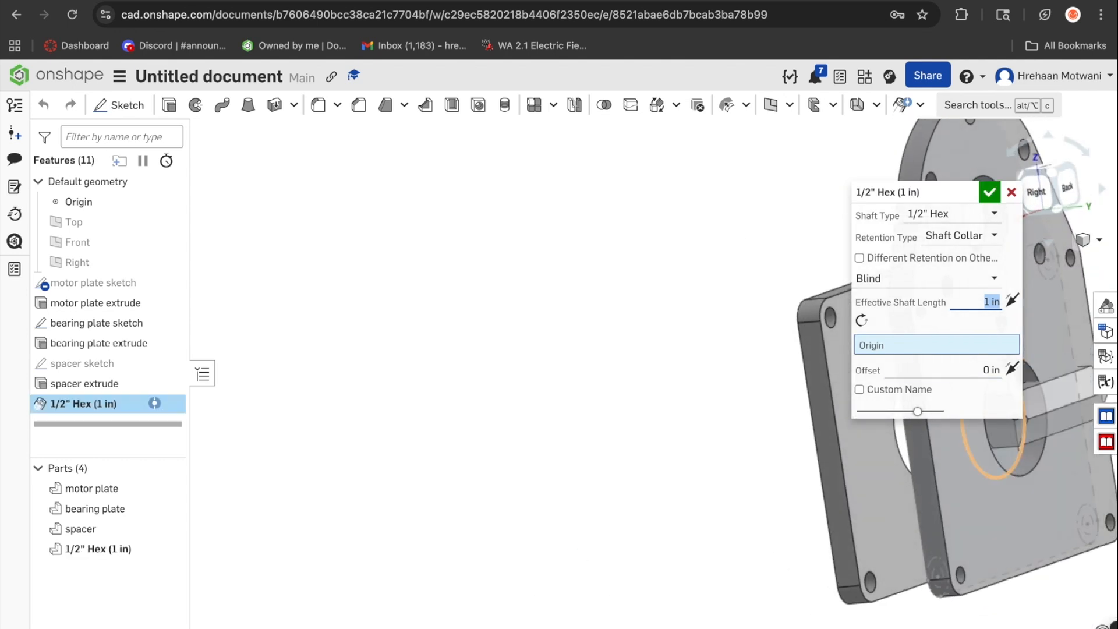
left_click(1018, 477)
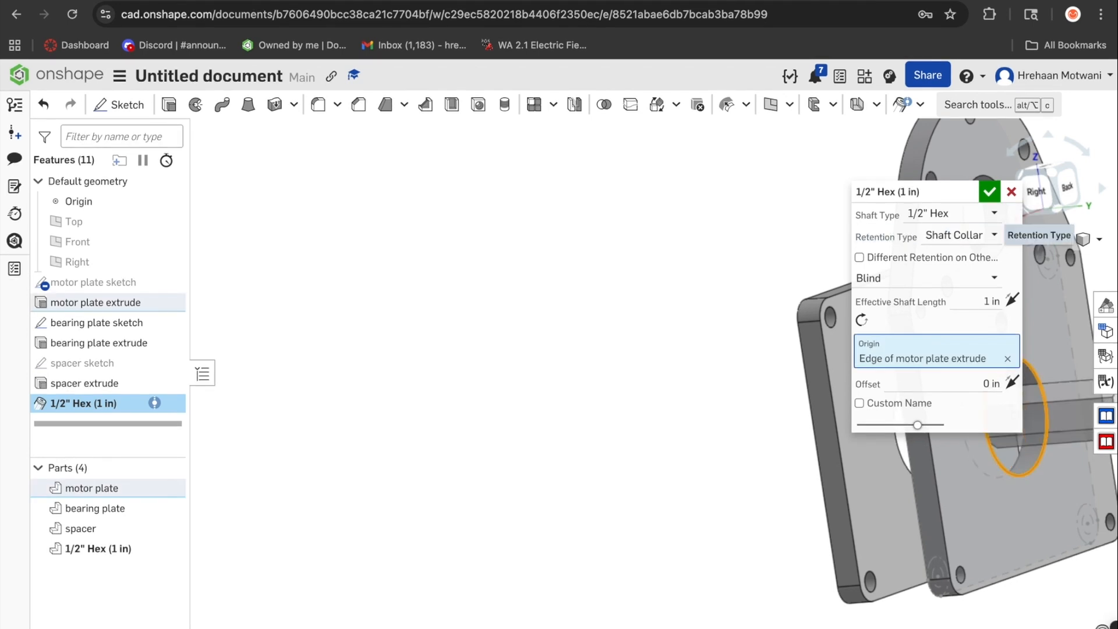
Set the shaft to Thunderhex with Bolt/Washer retention and an effective length of 3 in, and accept the feature.
left_click(961, 235)
left_click(956, 278)
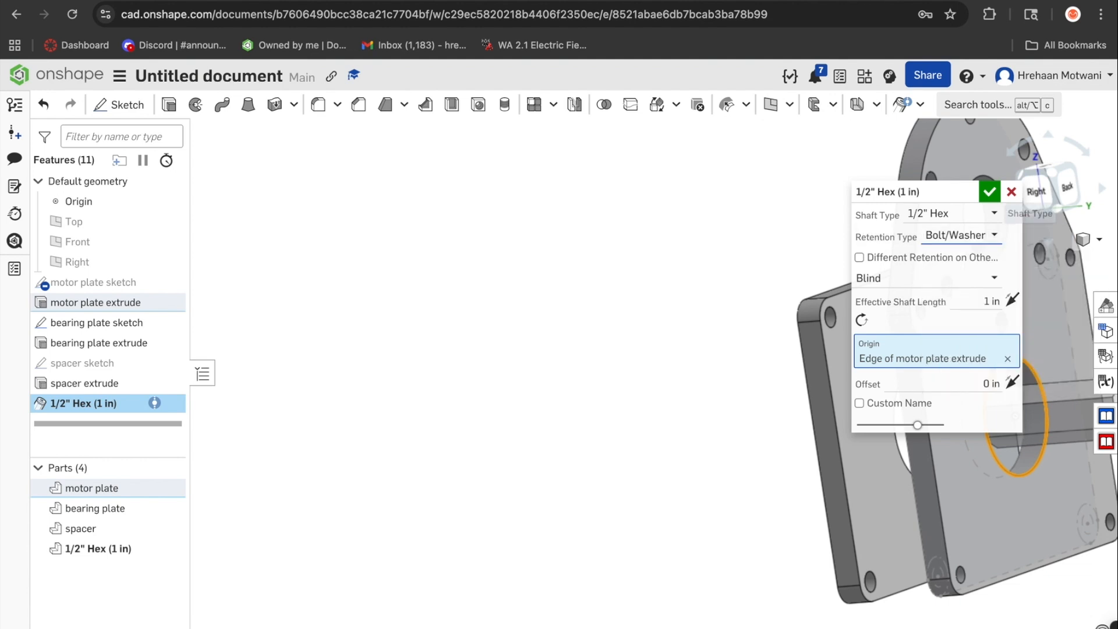
left_click(949, 213)
left_click(938, 275)
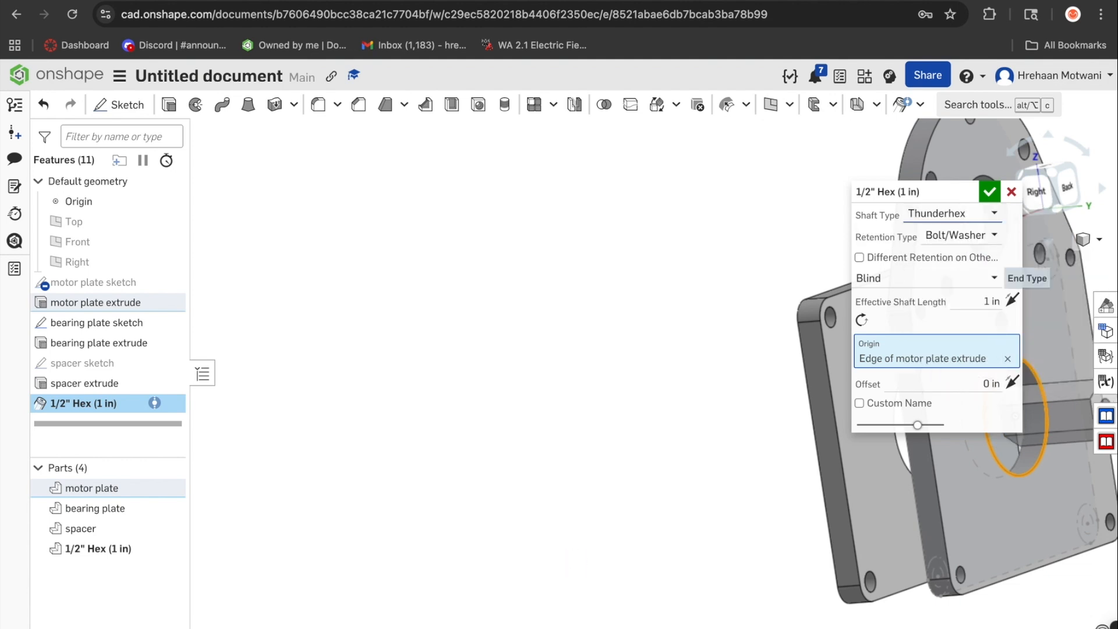
left_click_drag(915, 192, 683, 225)
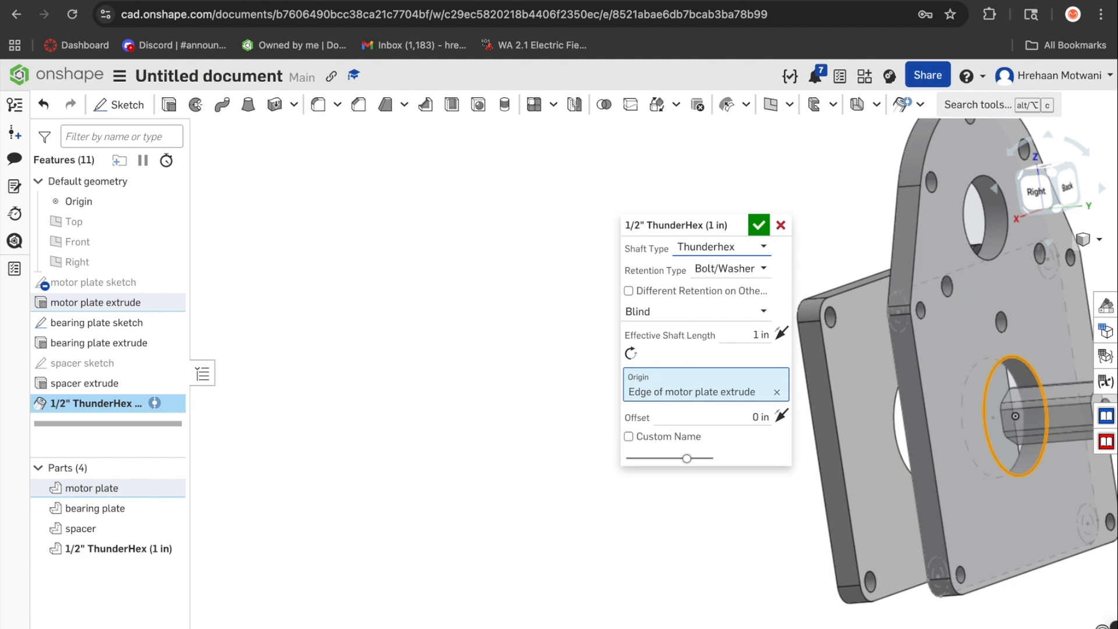
left_click(760, 335)
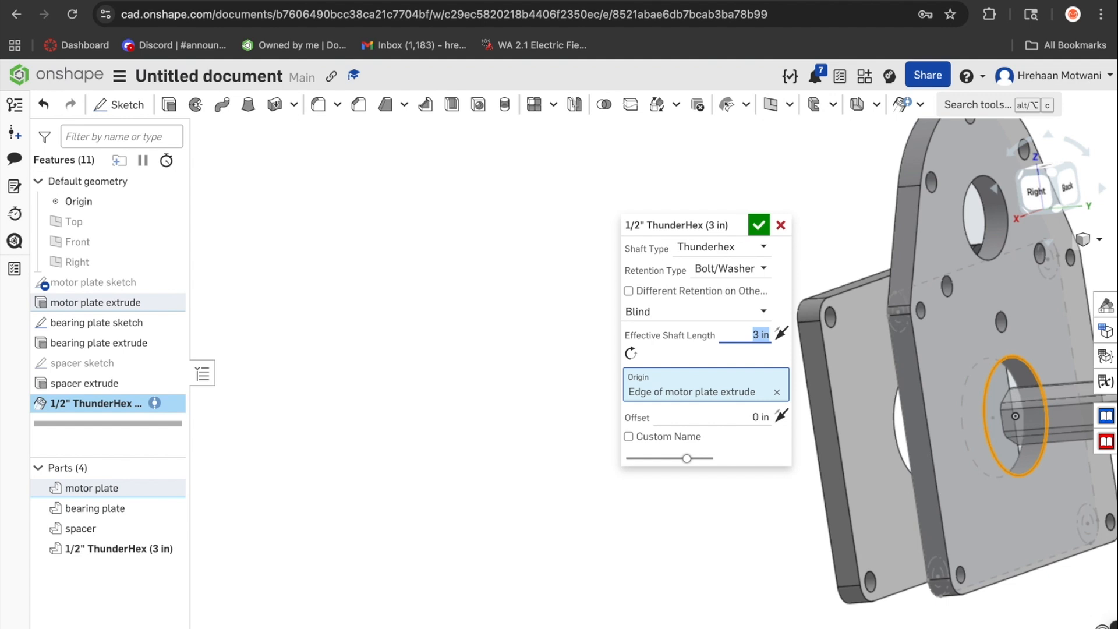
left_click(759, 225)
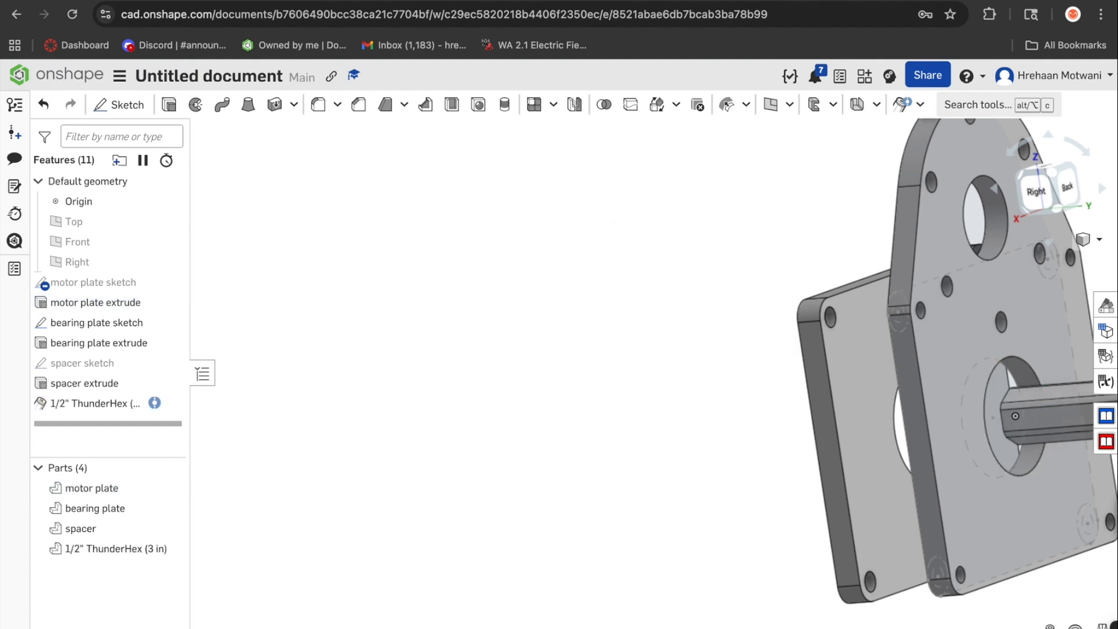
Insert the 1/2" ThunderHex (3 in) shaft from Part Studio 2 into the assembly.
left_click(180, 628)
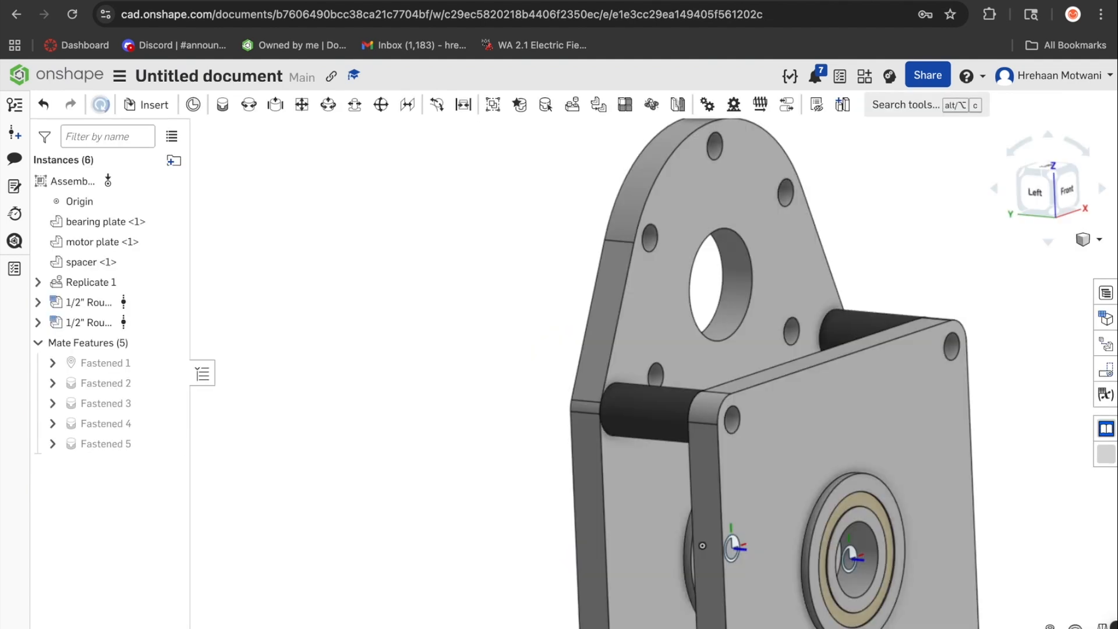
left_click(146, 106)
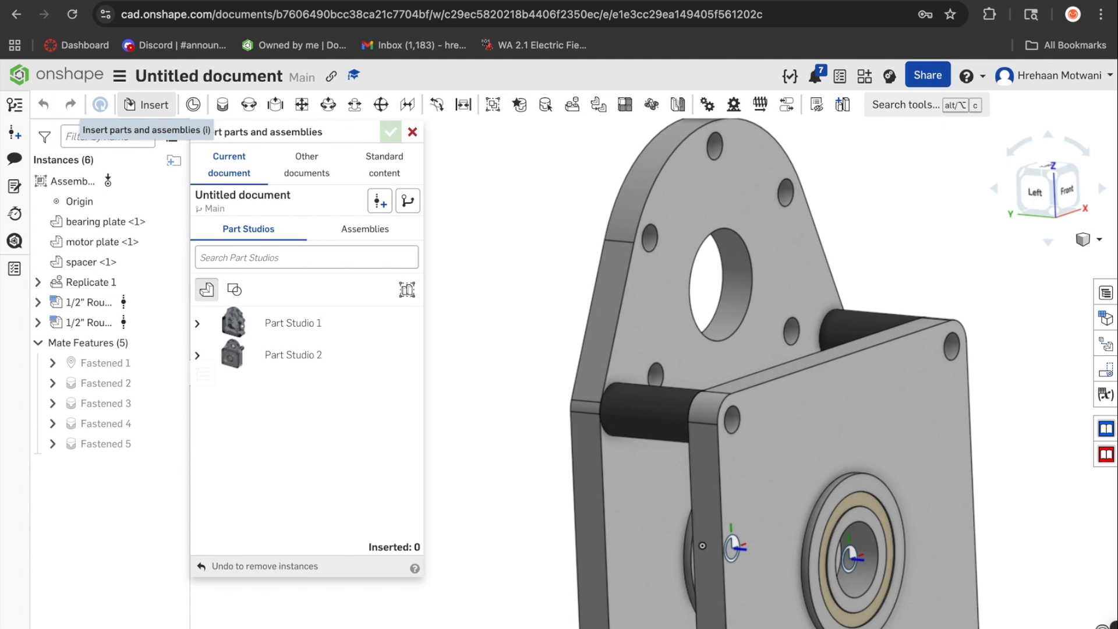
left_click(197, 355)
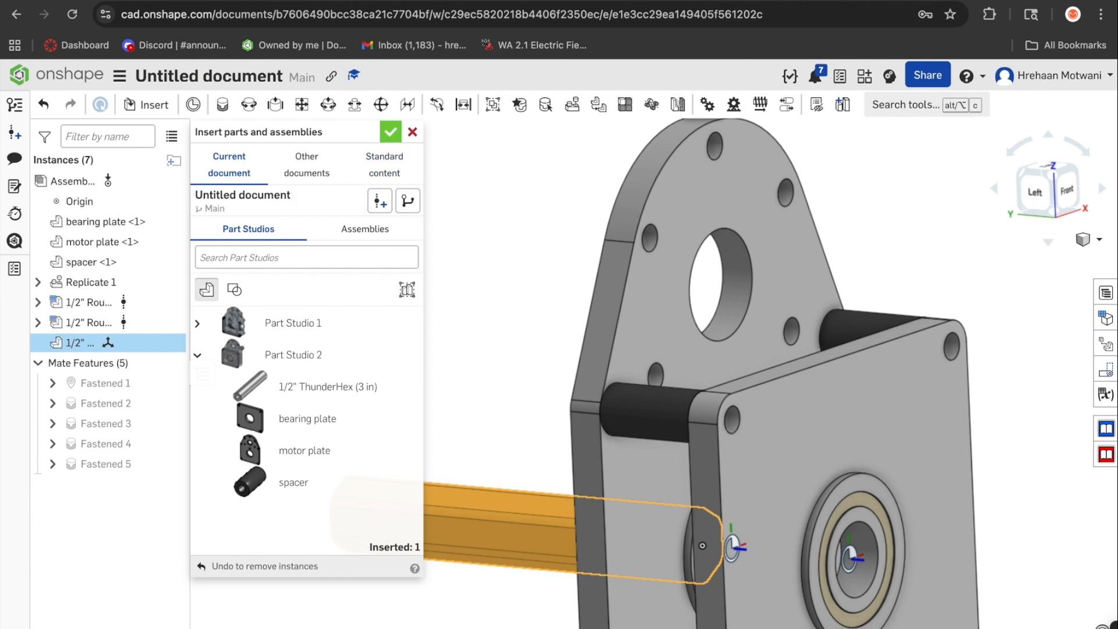
left_click(390, 132)
In the Part Studio with the plates, change the ThunderHex shaft's appearance to dark grey 4D4D4D.
left_click(125, 627)
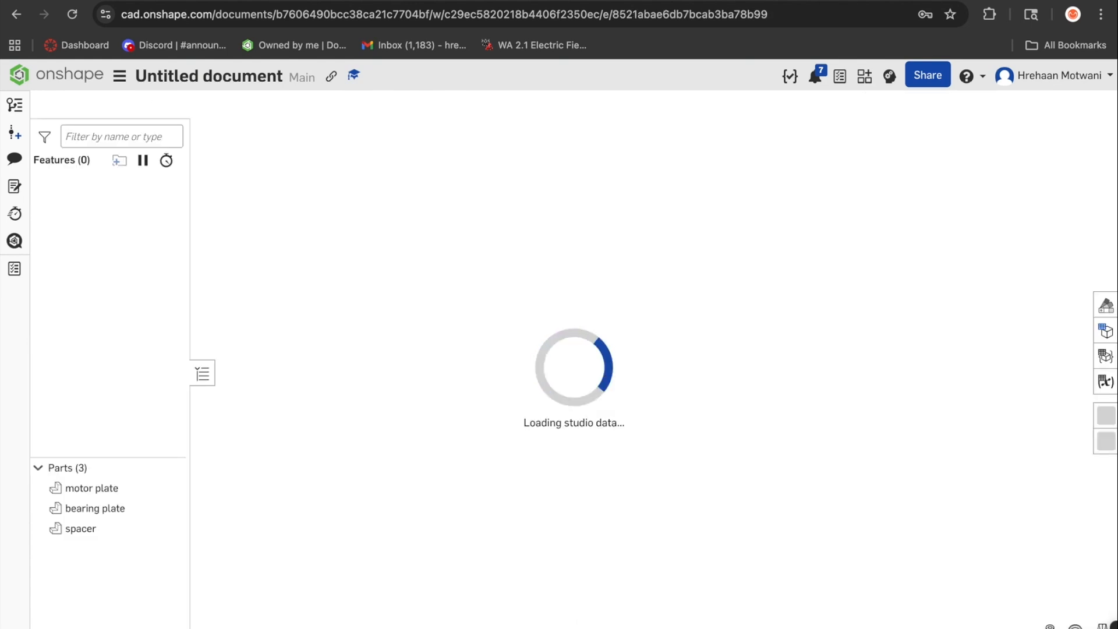
scroll(712, 425, "down", 5)
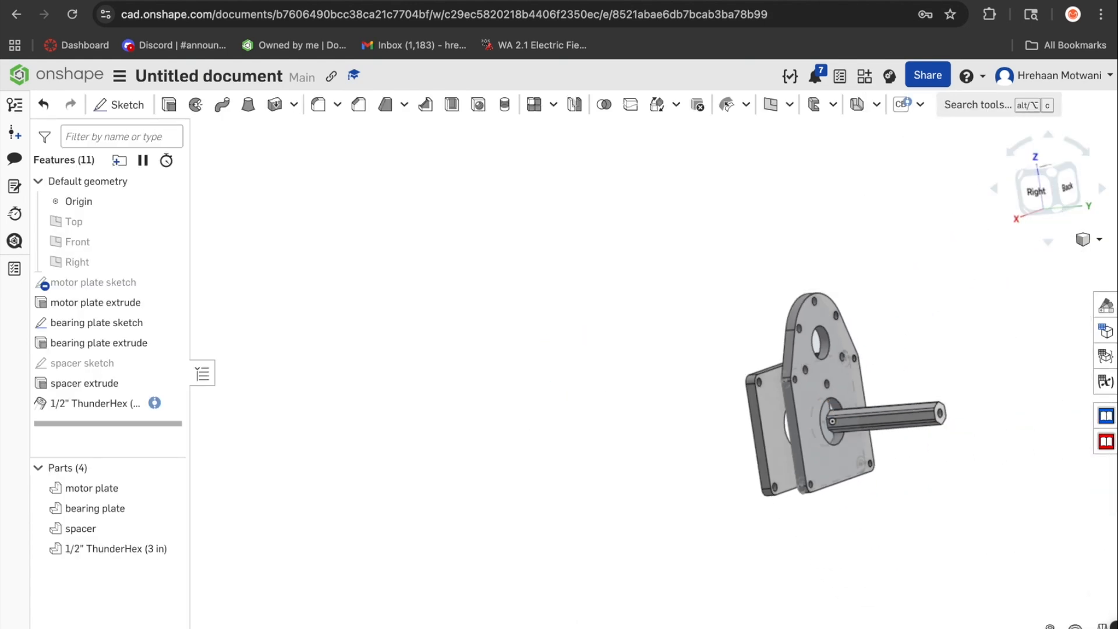
scroll(917, 417, "up", 5)
right_click(918, 417)
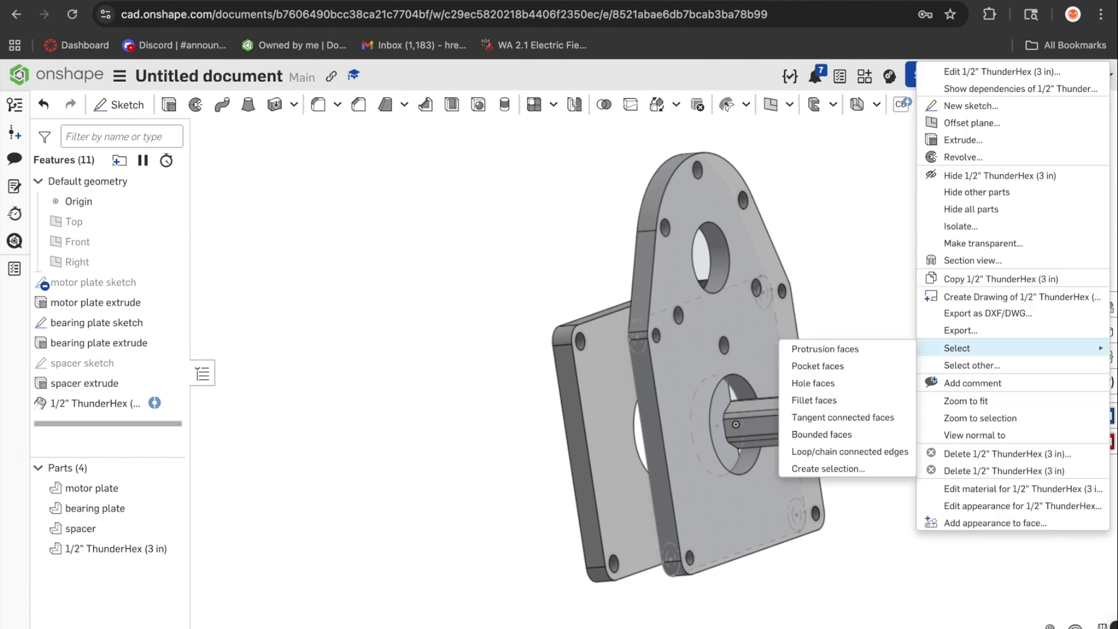
left_click(1013, 506)
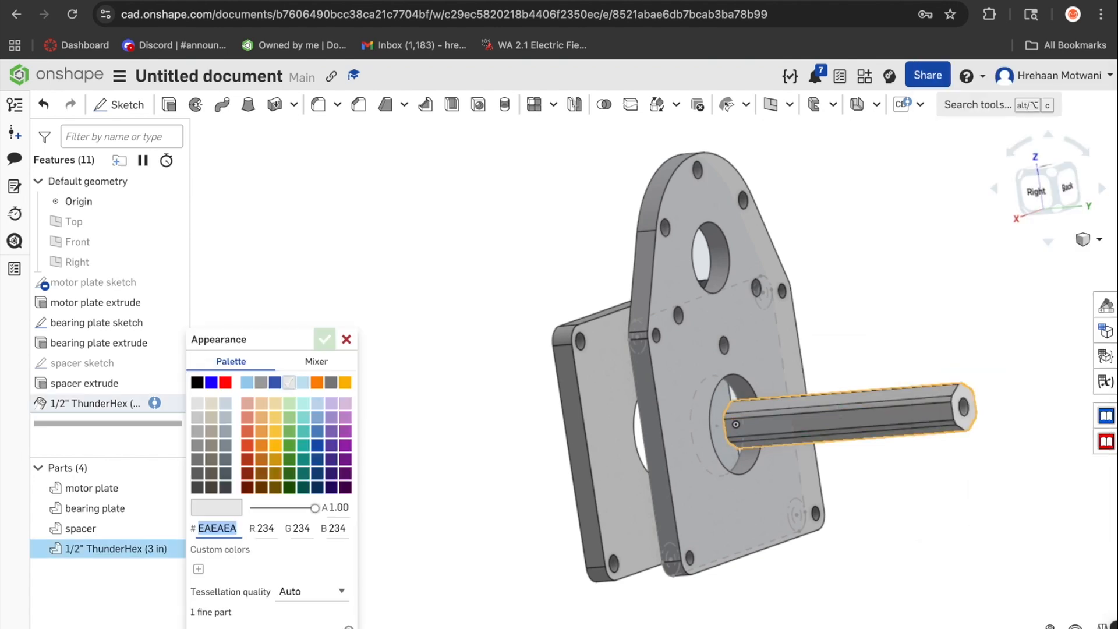
left_click(197, 488)
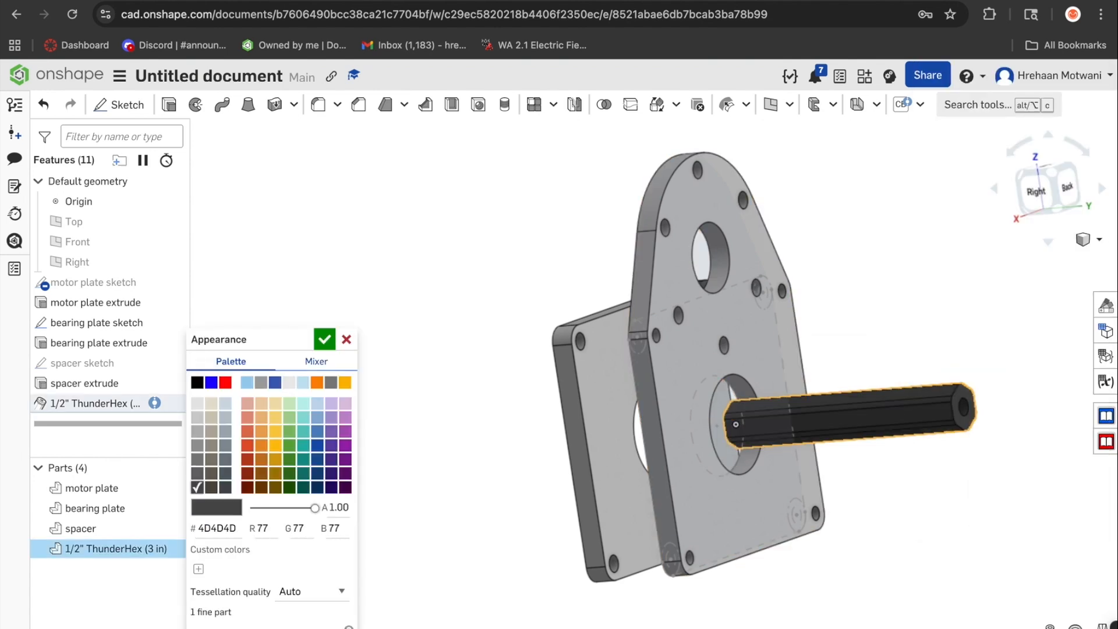
left_click(324, 339)
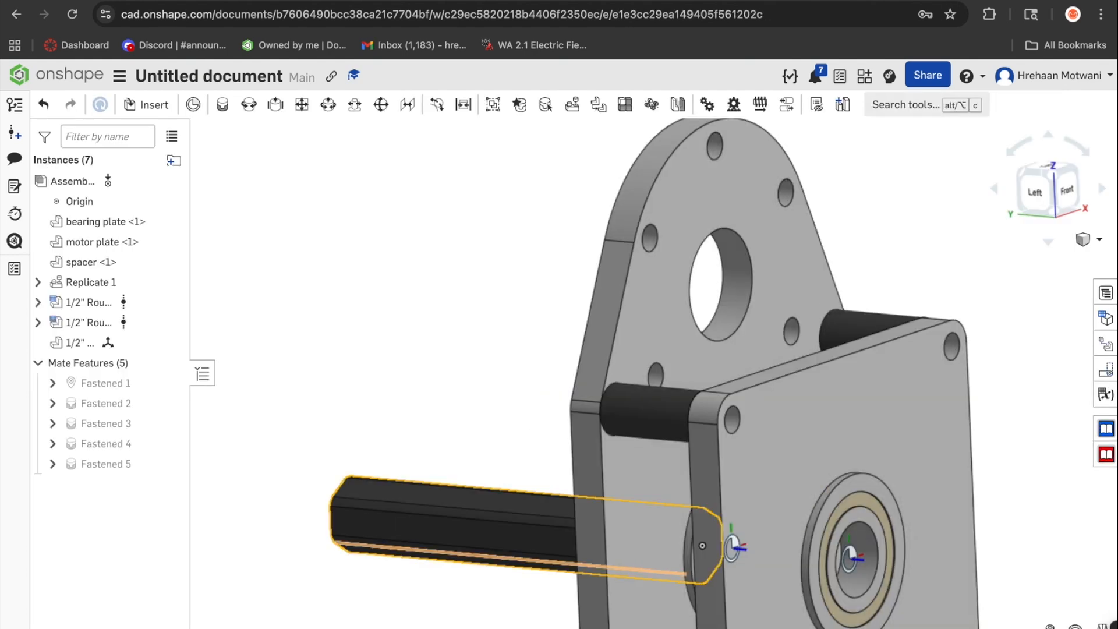
In the assembly, move the shaft clear of the plates and attach its end to the motor plate bearing's bore with a Fastened mate.
right_click_drag(408, 483, 527, 516)
left_click_drag(465, 569, 554, 401)
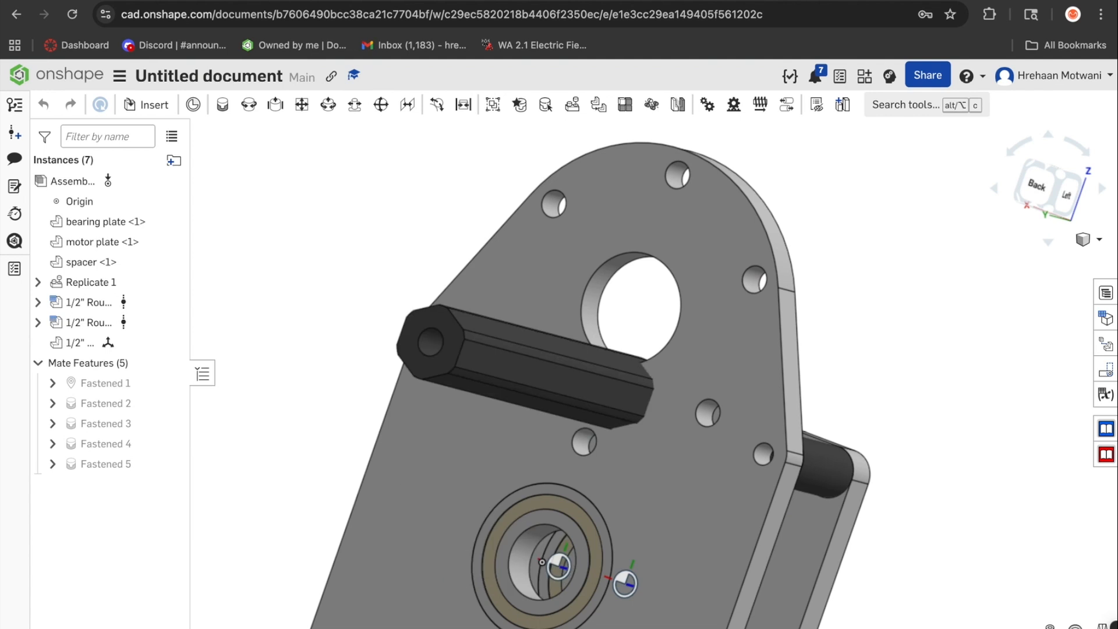
key("m")
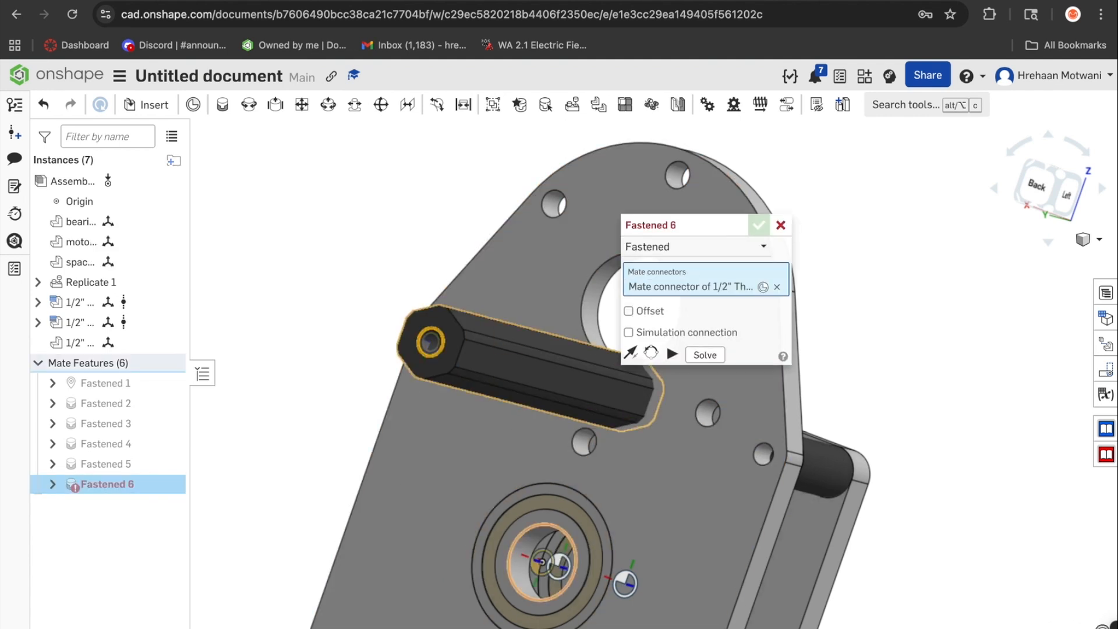
left_click(543, 562)
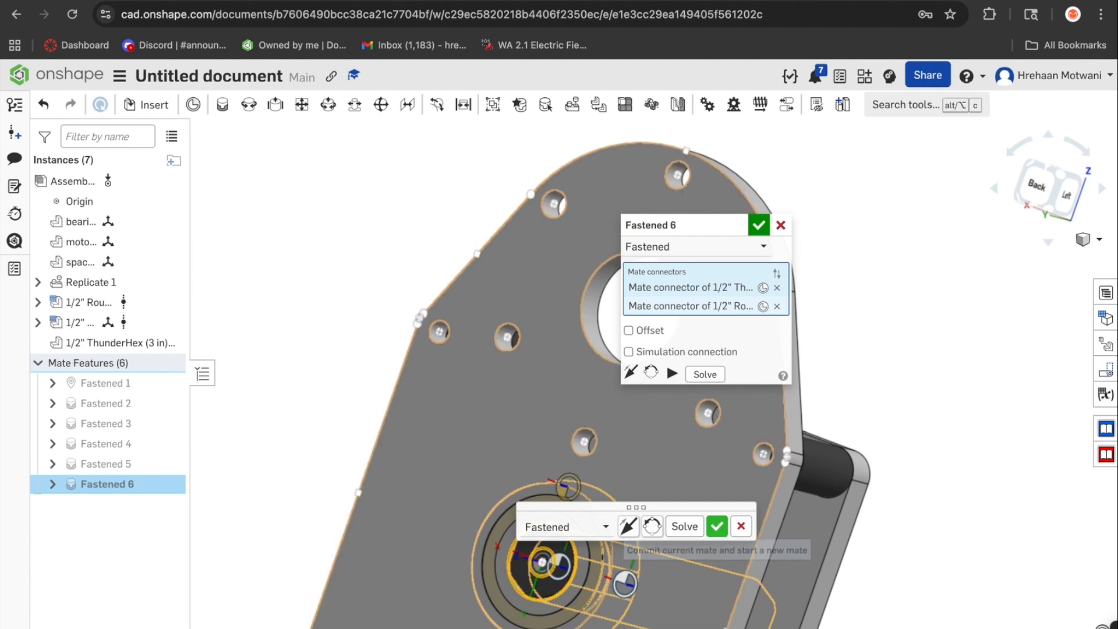
left_click(759, 226)
right_click_drag(751, 262, 542, 320)
right_click_drag(815, 243, 823, 249)
right_click(822, 250)
left_click(818, 248)
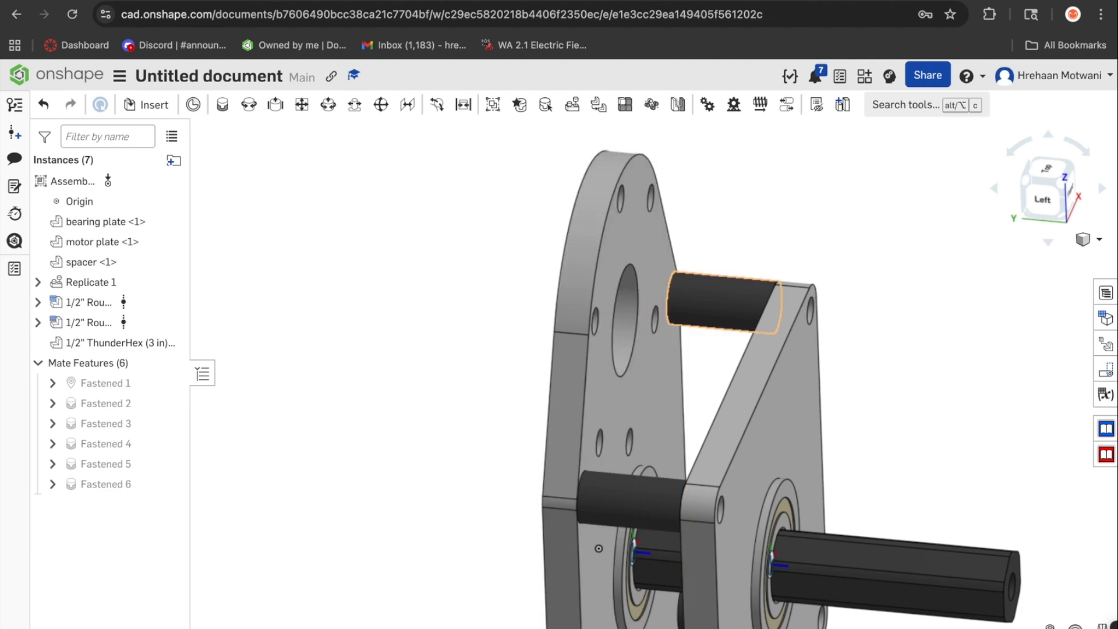
Insert a Kraken X60 Brushless Motor from the Motors & Servos category of FRCDesignLib into the assembly.
scroll(750, 324, "down", 3)
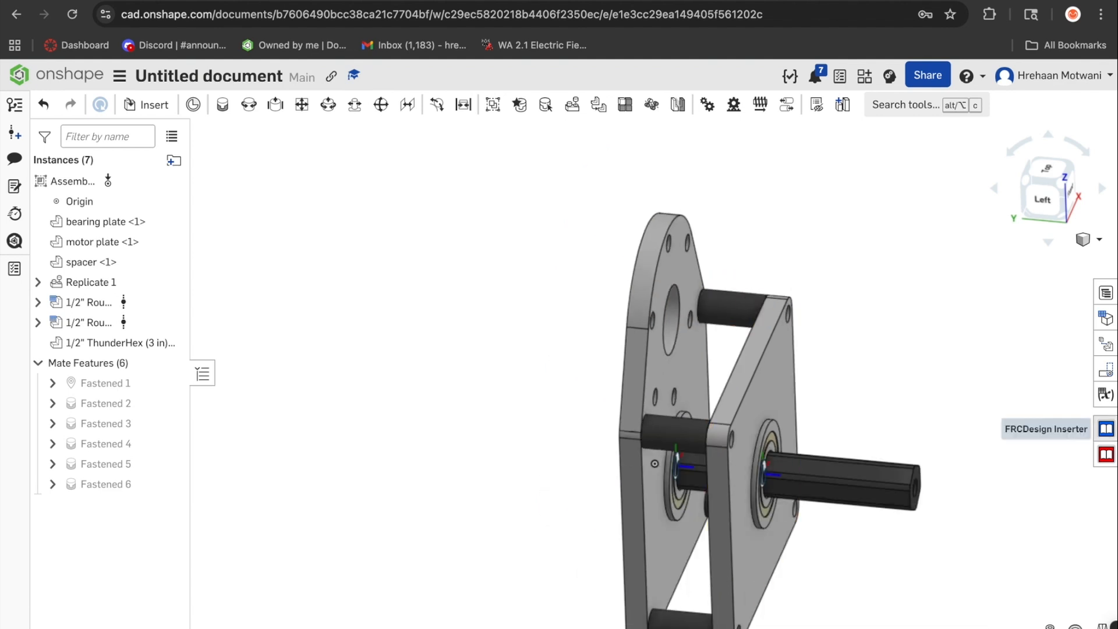
left_click(1106, 428)
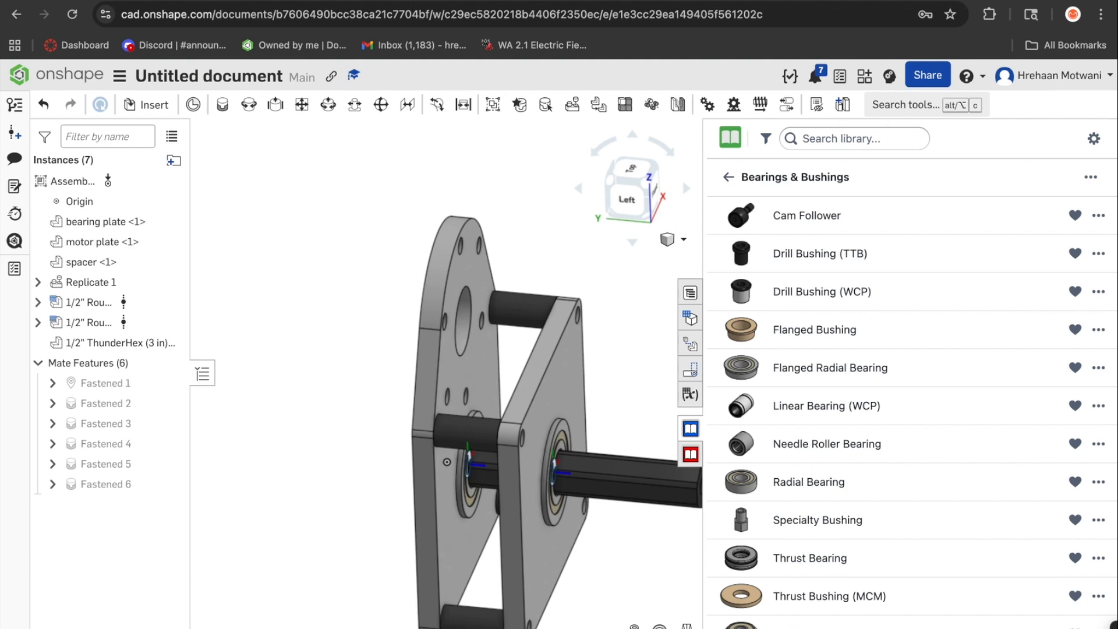
left_click(728, 177)
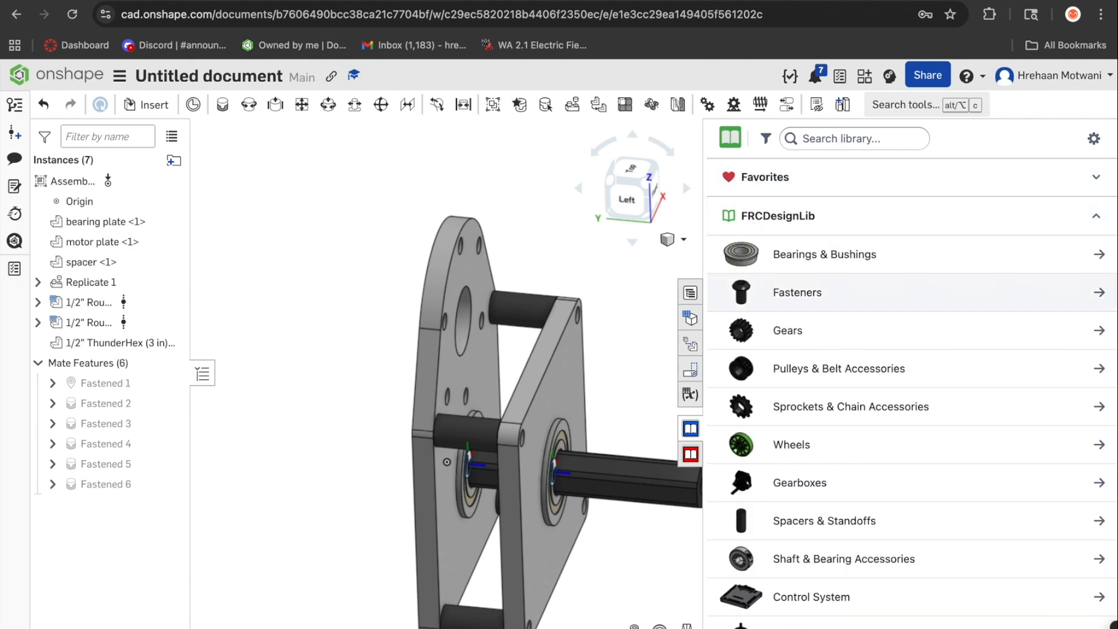
scroll(908, 408, "down", 3)
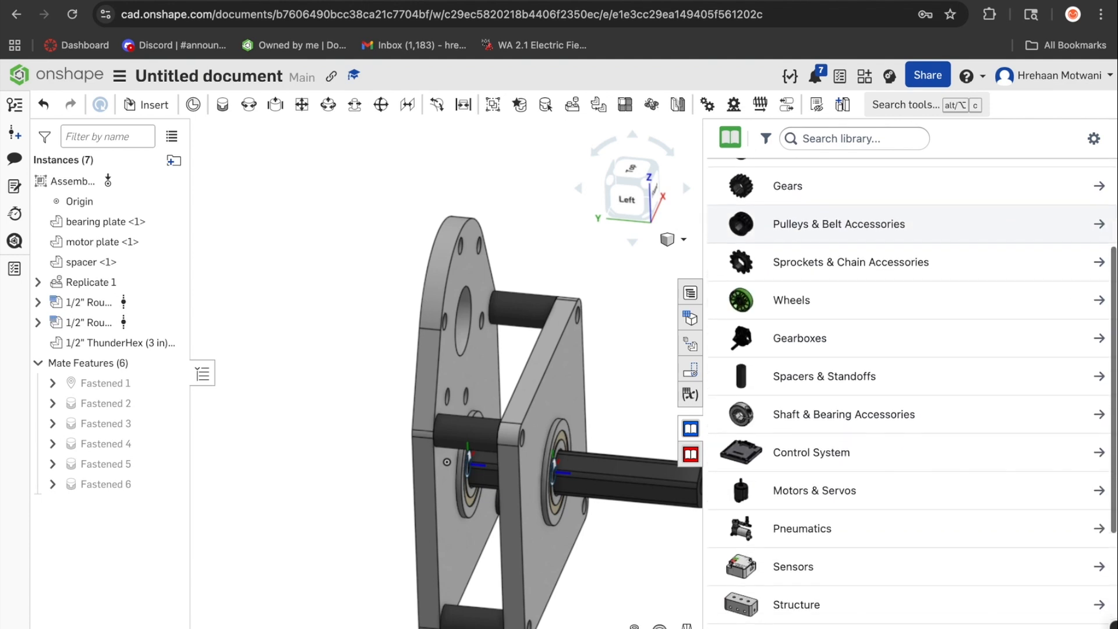
left_click(874, 491)
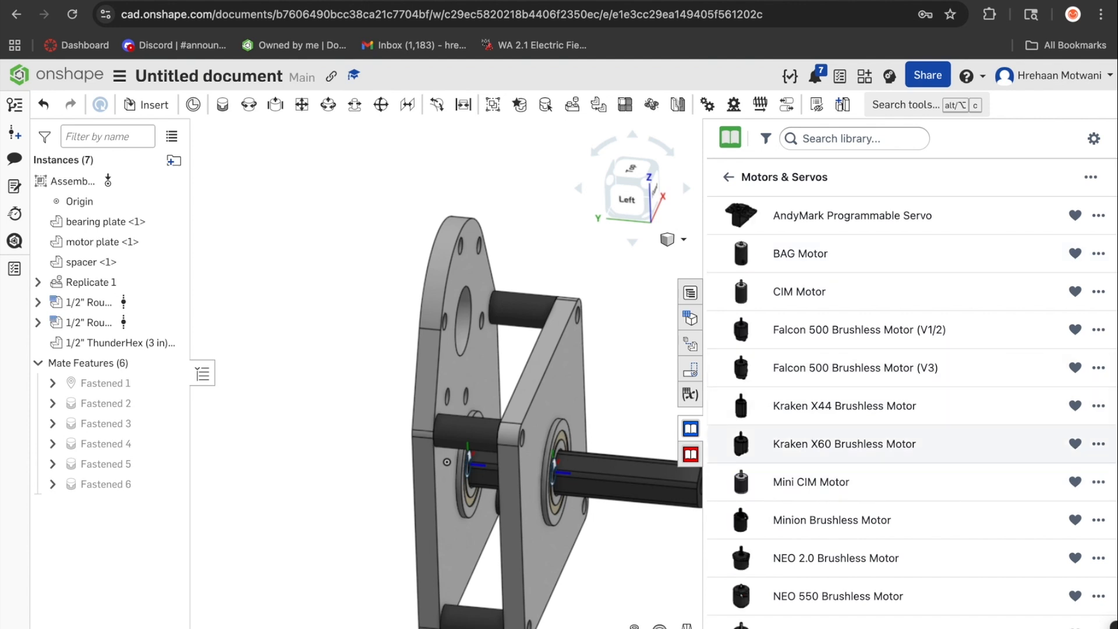
left_click(844, 443)
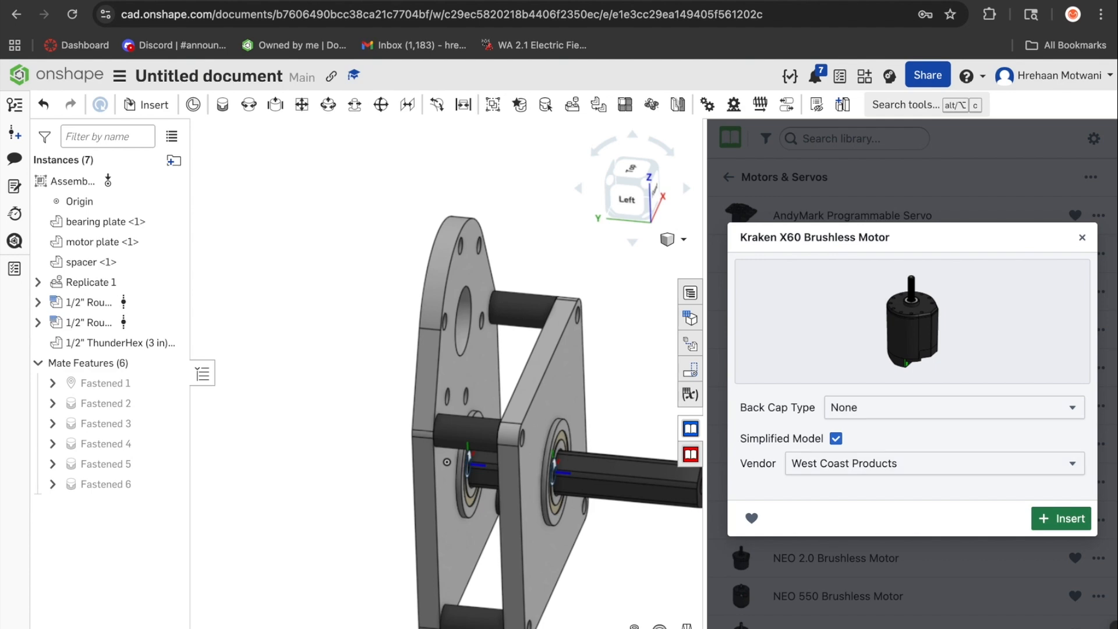
left_click(1061, 518)
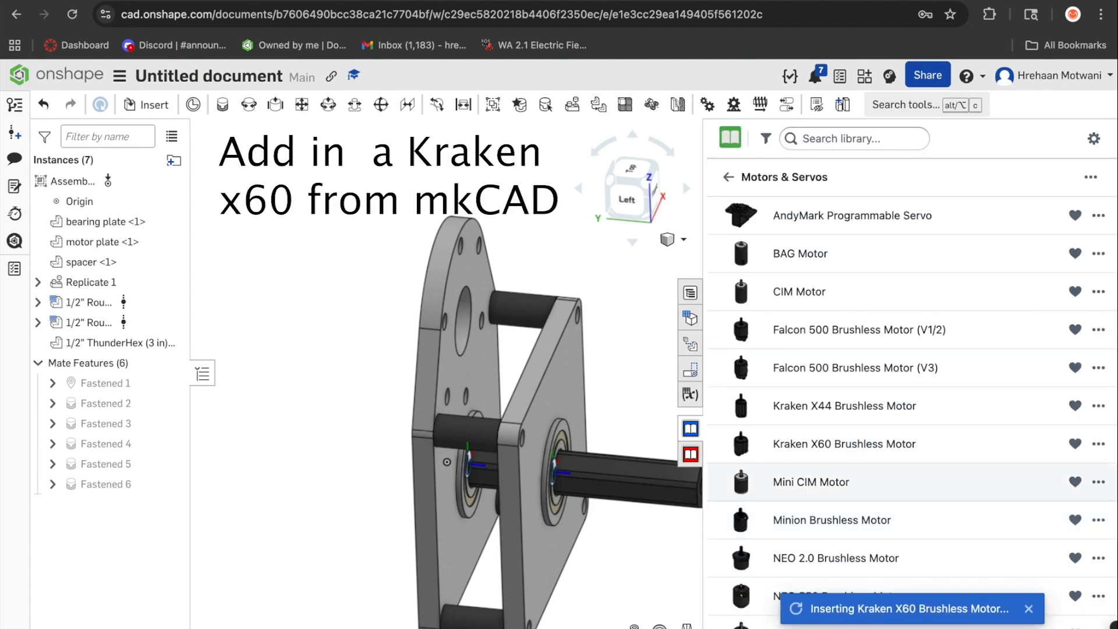
Open the library's Gears category and move the Kraken motor away from the plates to expose its splined shaft.
left_click(755, 177)
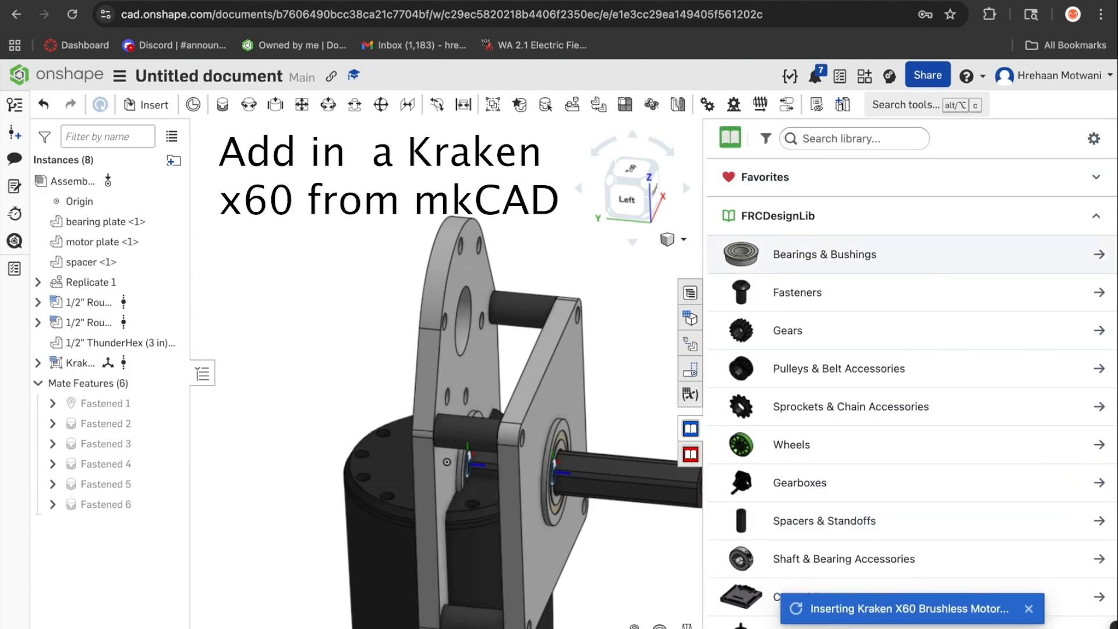
left_click(816, 330)
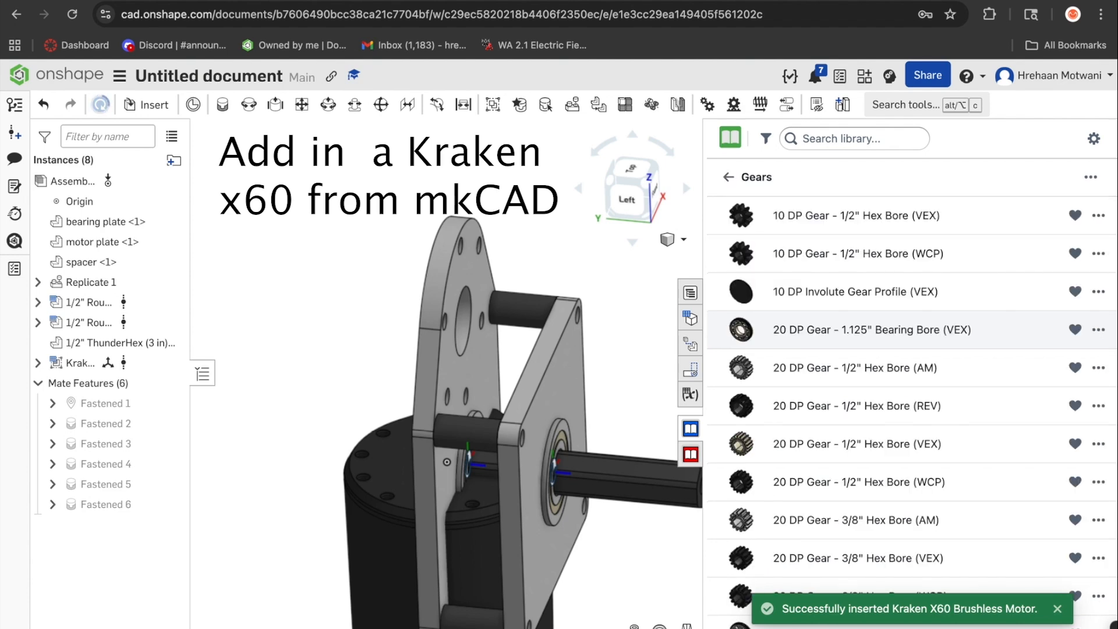
scroll(874, 399, "down", 1)
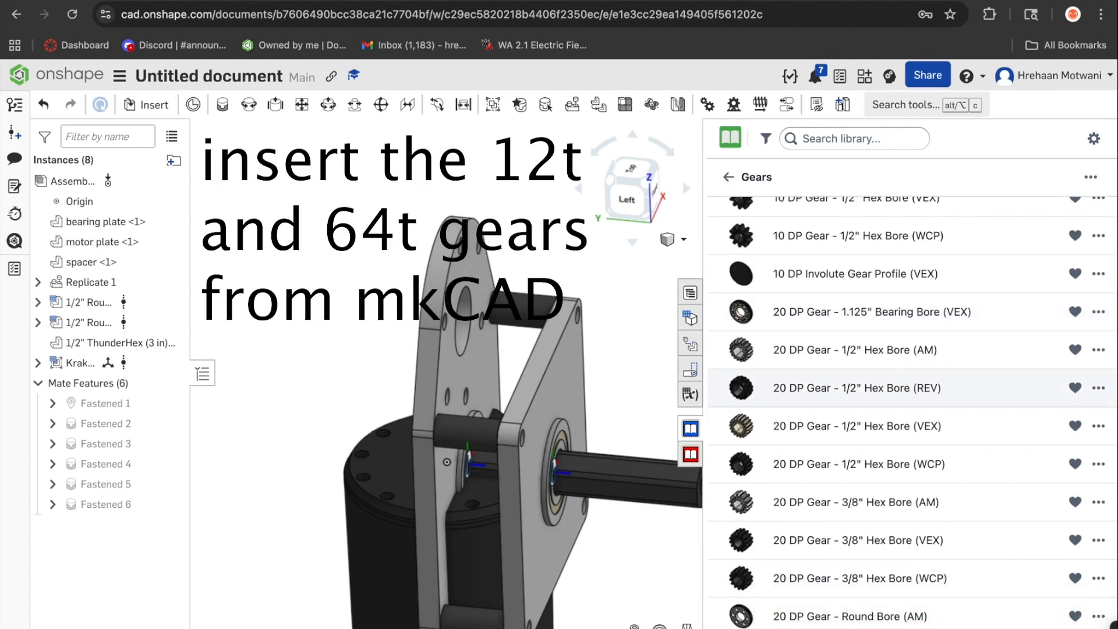
scroll(909, 349, "down", 5)
scroll(909, 295, "down", 6)
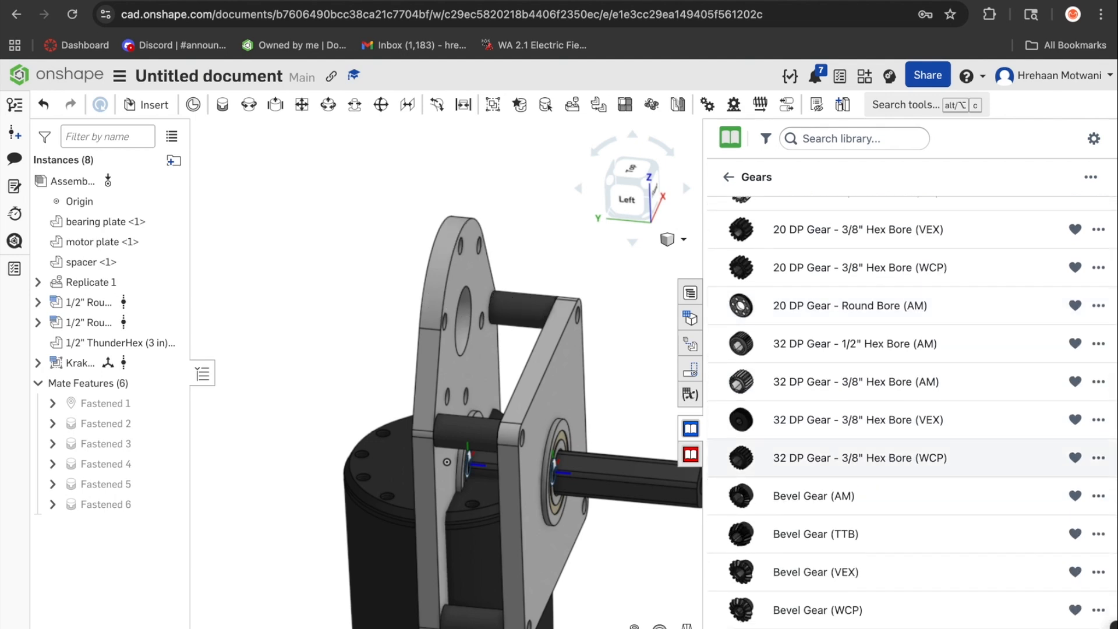
right_click_drag(466, 449, 570, 425)
left_click_drag(403, 523, 319, 521)
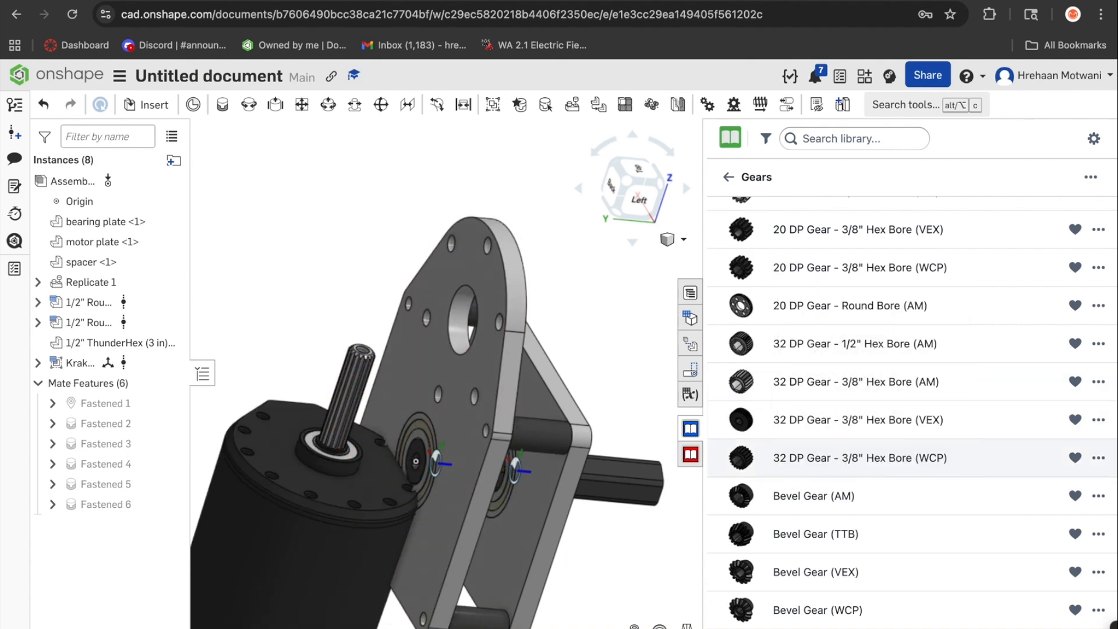
Insert the Pinion Gear - 8mm SplineXS Bore in the 12t Steel (20DP) (WCP) configuration.
scroll(909, 477, "down", 6)
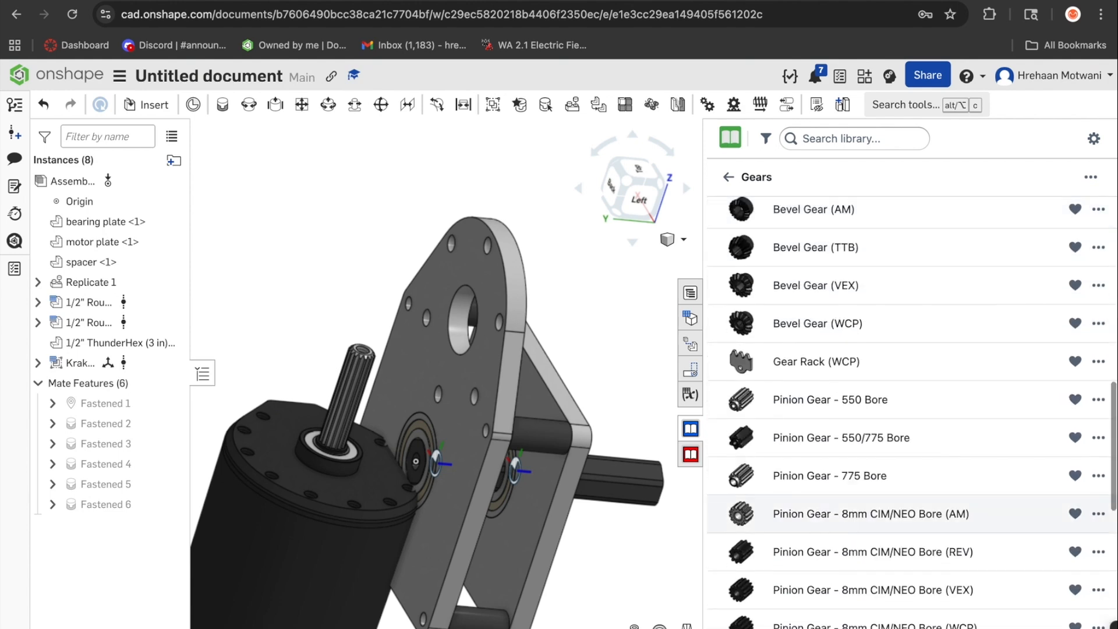
scroll(909, 442, "down", 2)
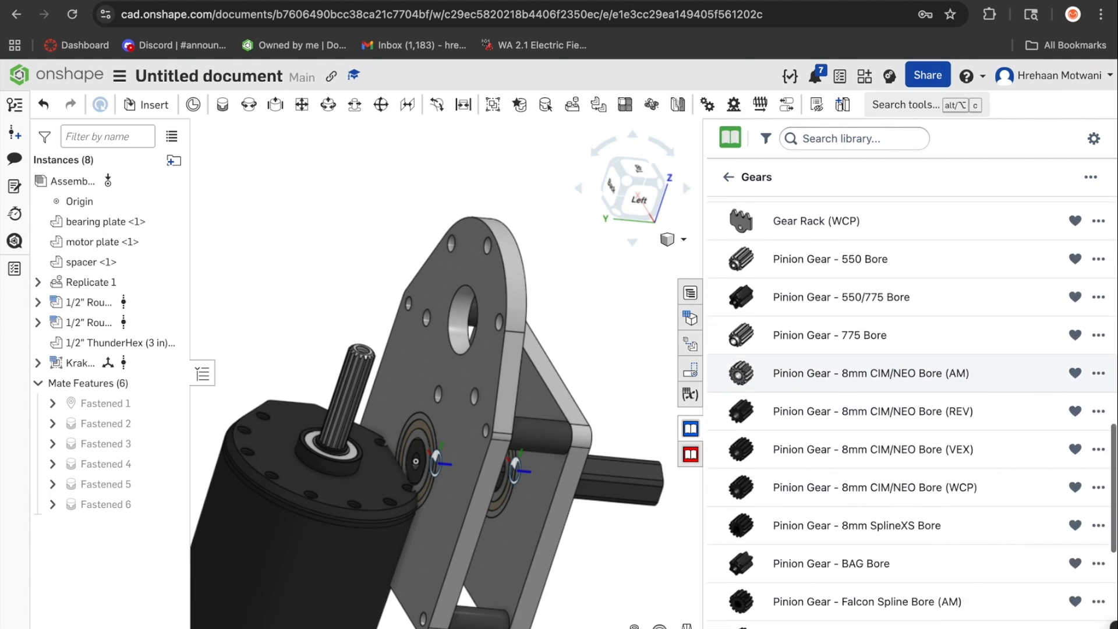
scroll(908, 413, "down", 2)
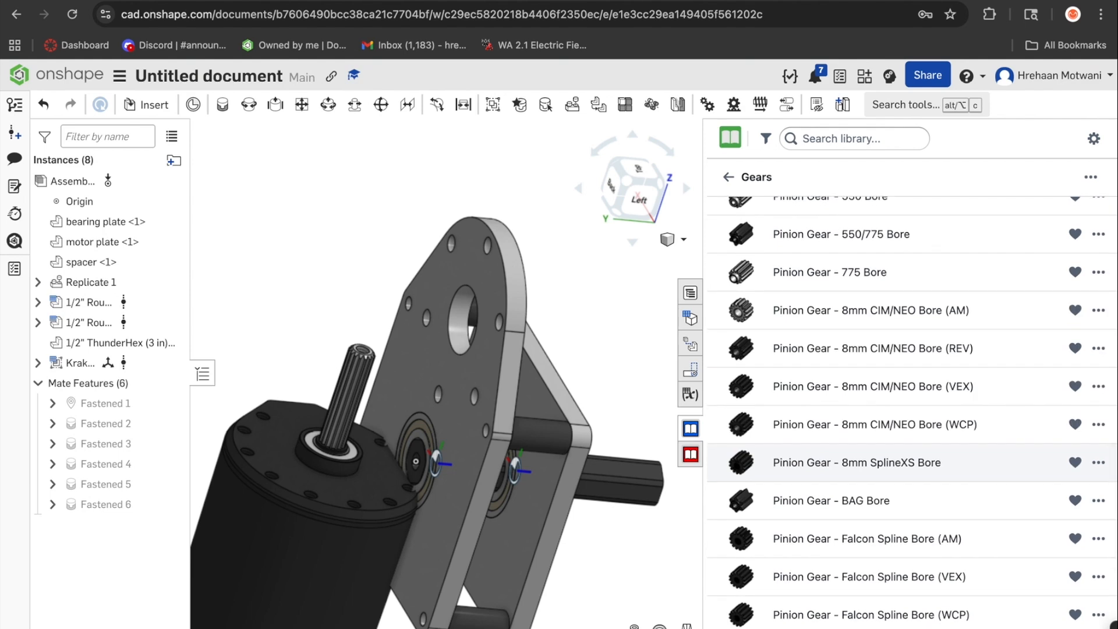
left_click(874, 463)
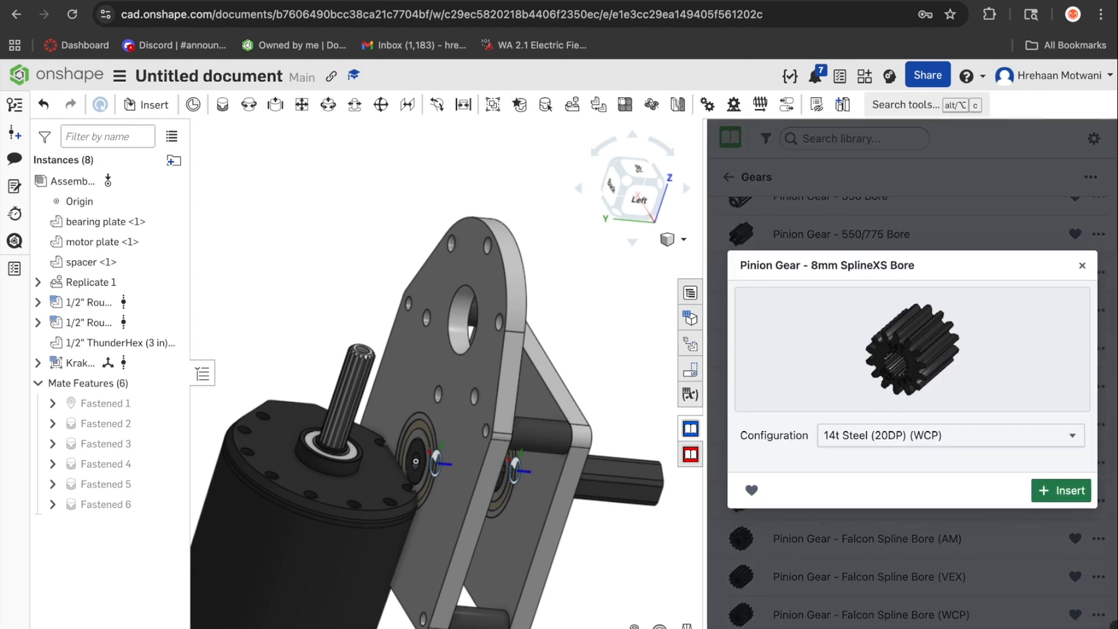
left_click(951, 436)
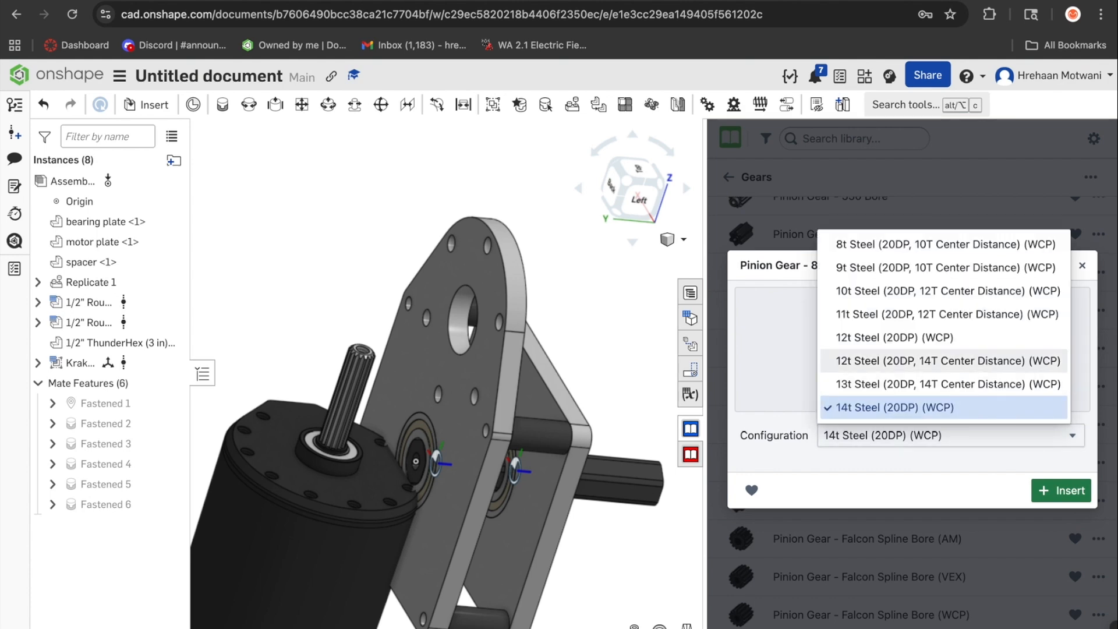
left_click(894, 337)
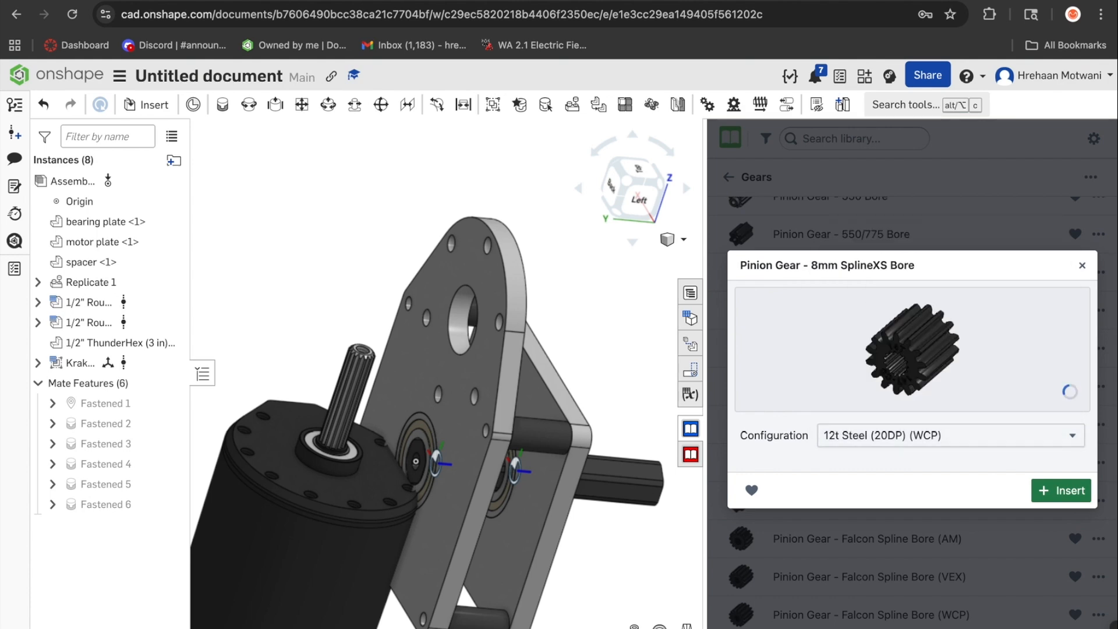
left_click(1062, 490)
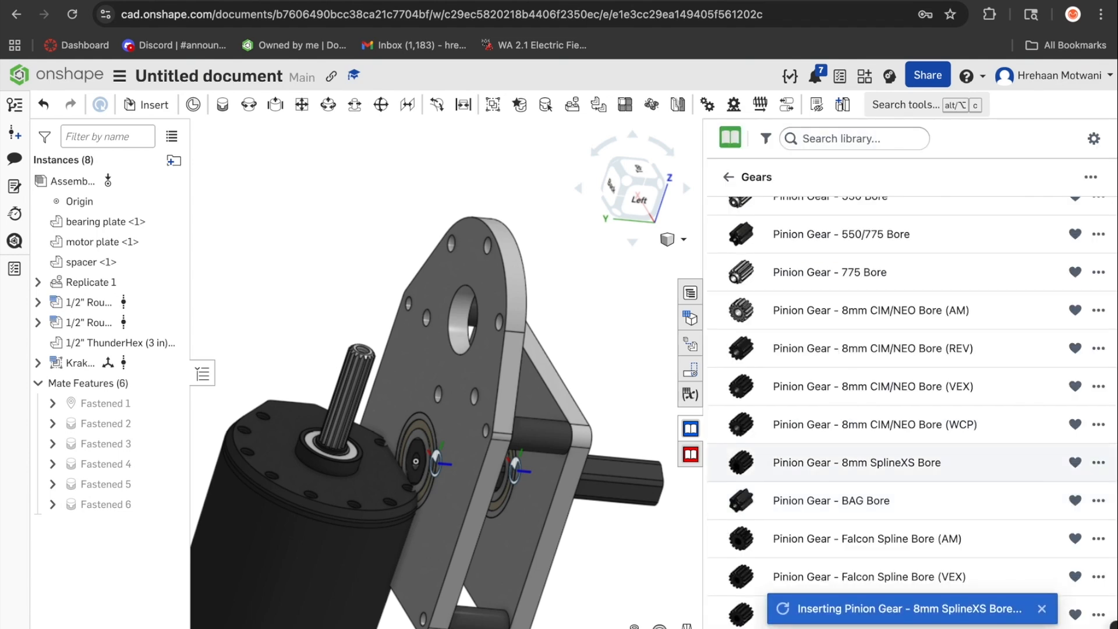
Insert the 20 DP Gear - 1/2" Hex Bore (WCP) in the 64t Pocketed Aluminum configuration and close the parts library.
scroll(909, 463, "up", 10)
scroll(913, 413, "up", 5)
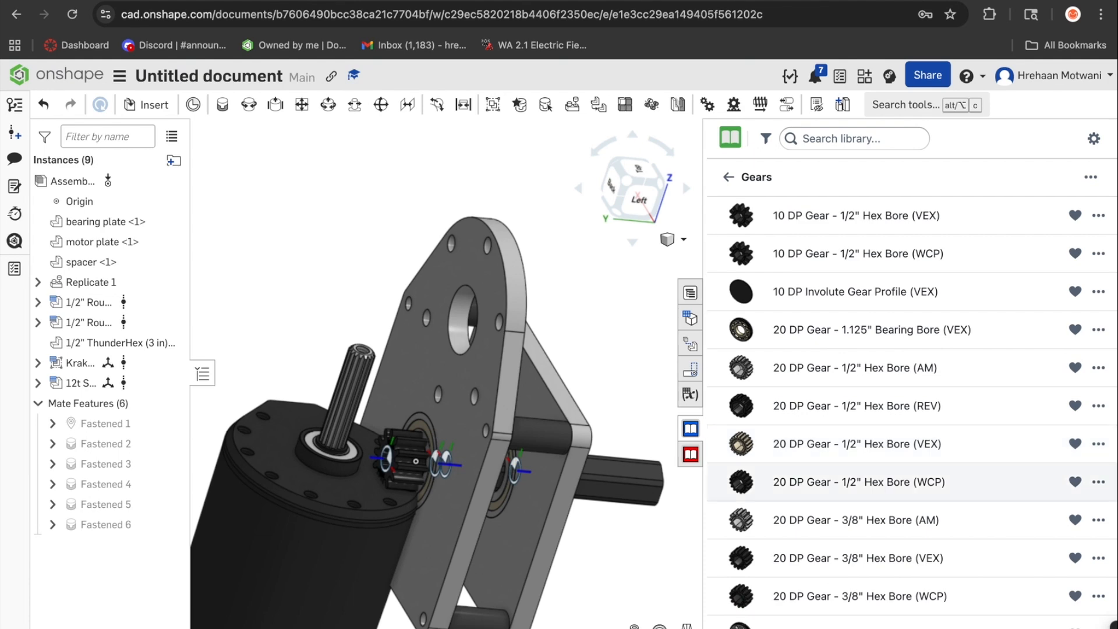
left_click(859, 482)
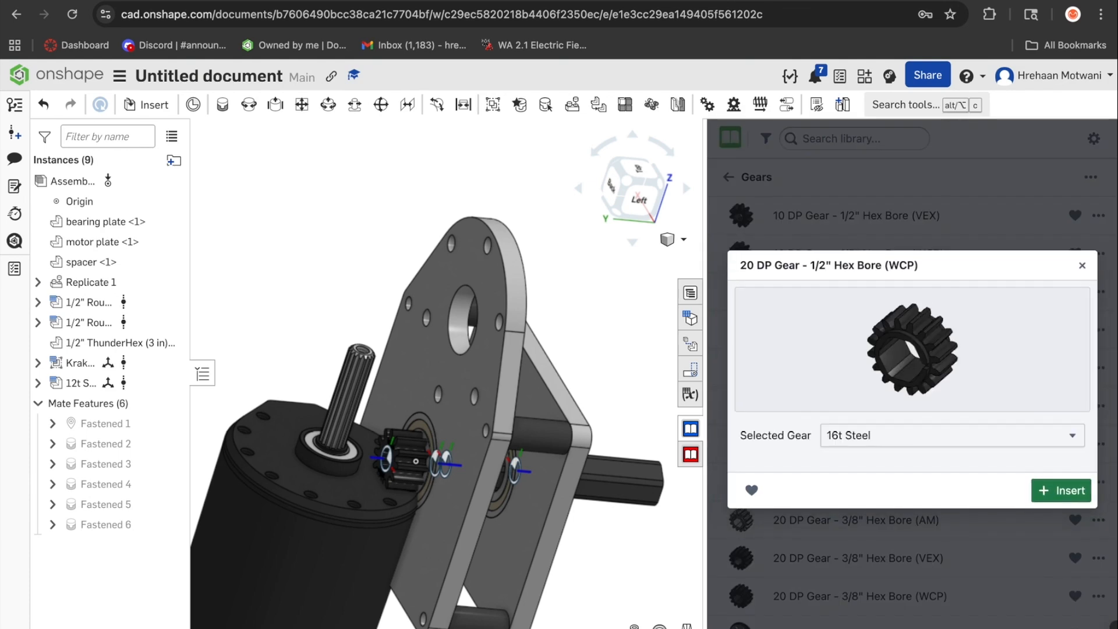
left_click(932, 436)
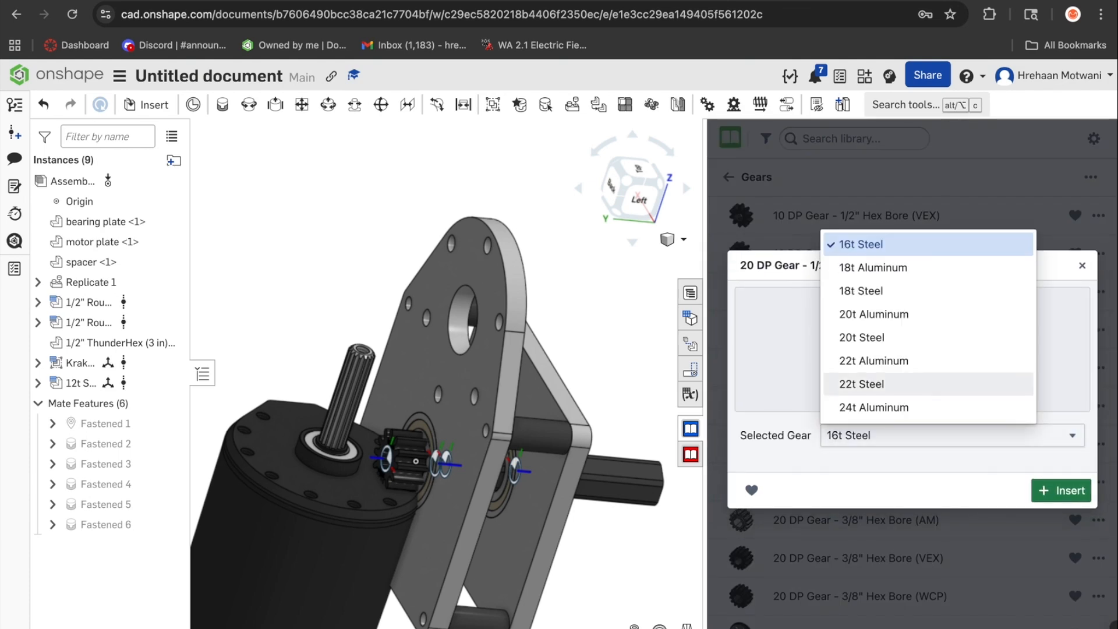
scroll(929, 385, "down", 4)
scroll(928, 326, "down", 10)
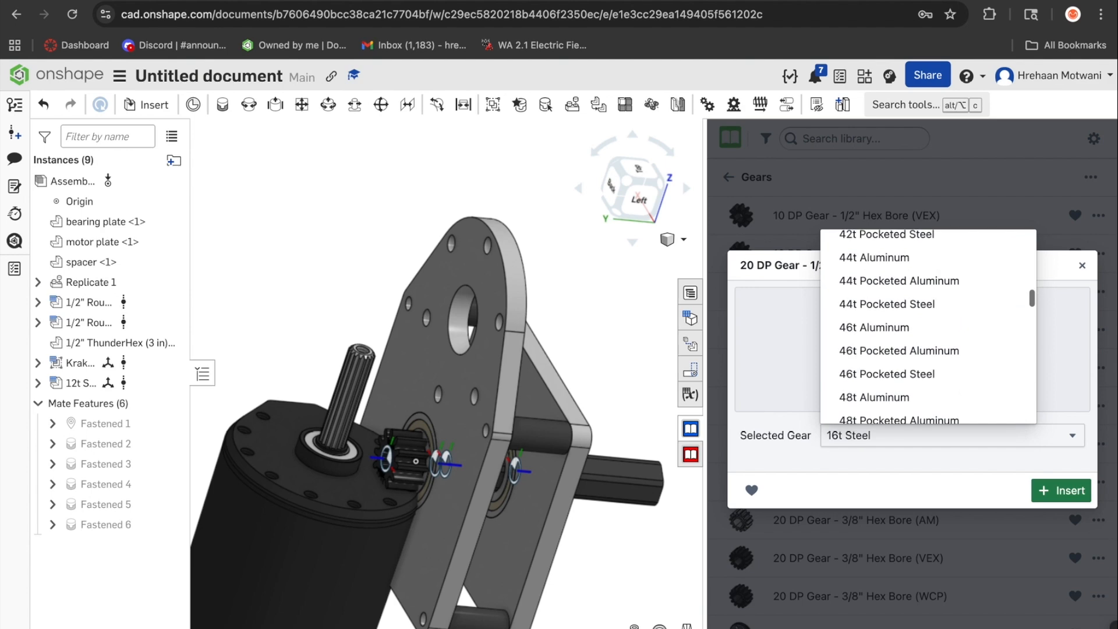
scroll(928, 326, "down", 6)
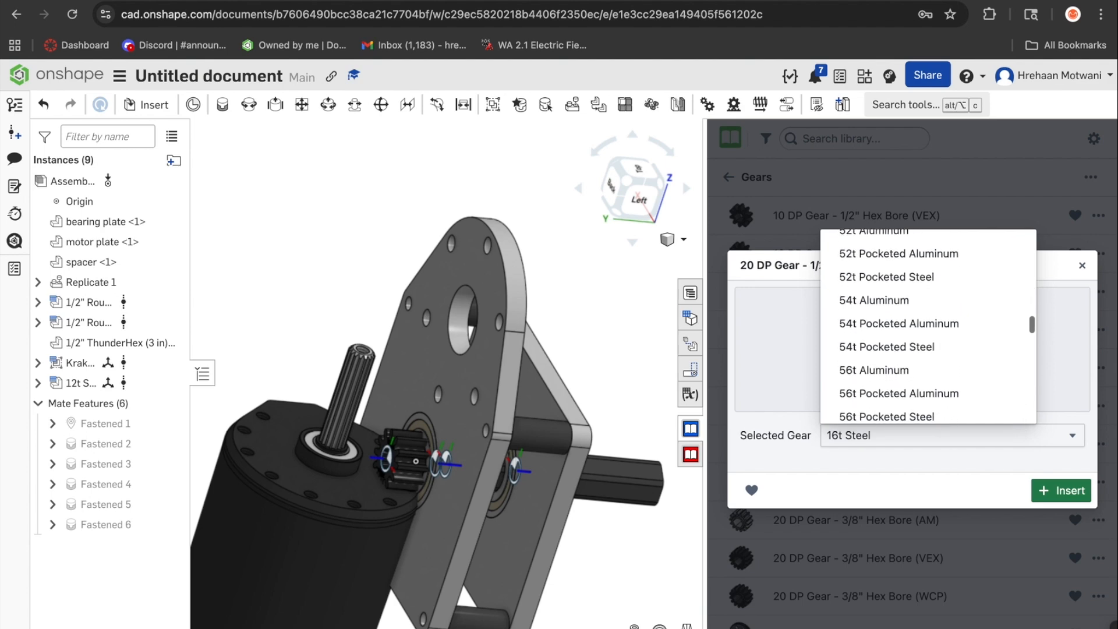
scroll(929, 326, "down", 4)
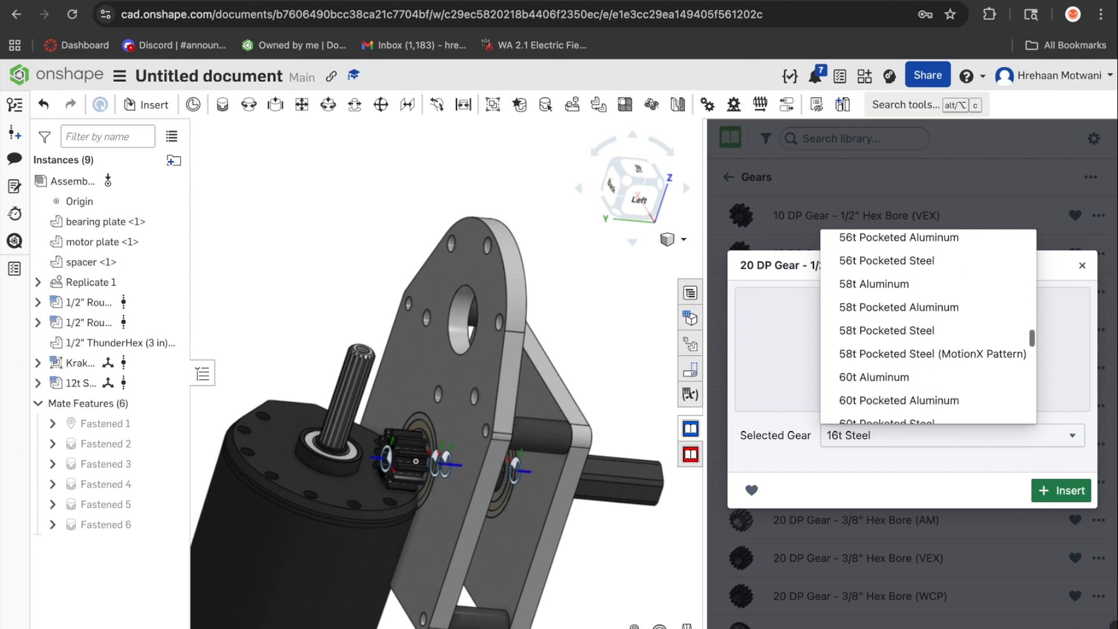
scroll(928, 349, "down", 4)
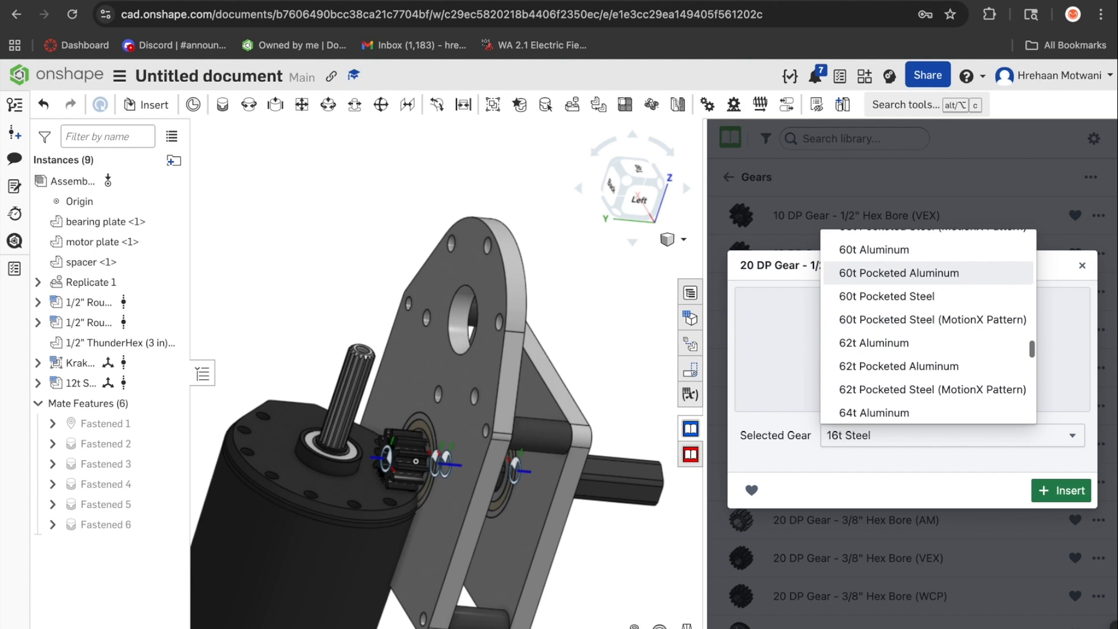
scroll(928, 361, "down", 3)
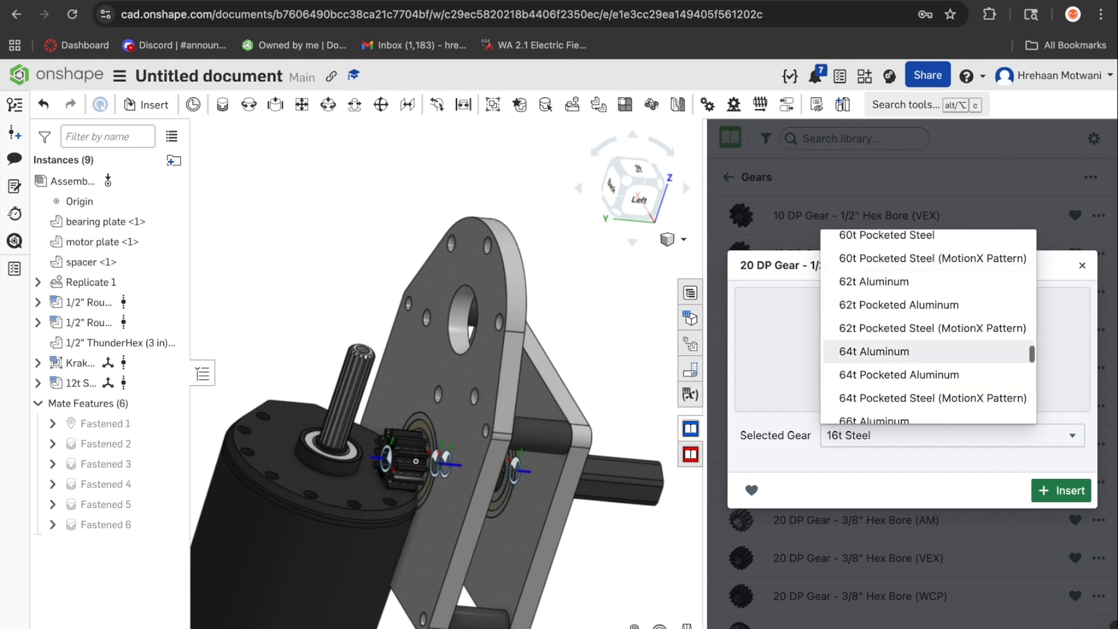
left_click(929, 374)
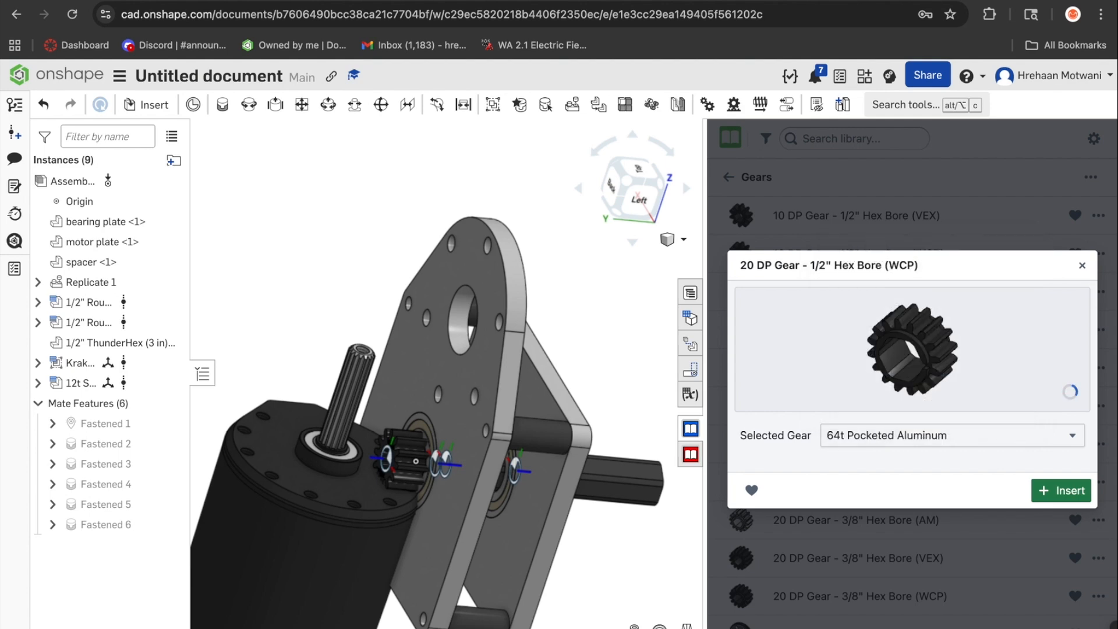
left_click(1060, 491)
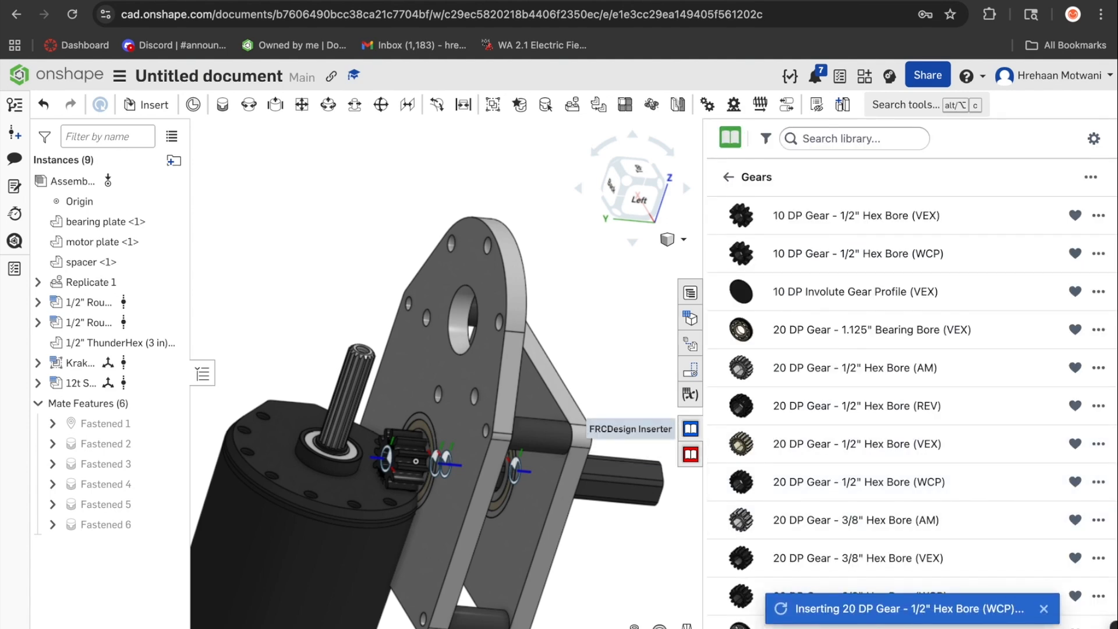
left_click(691, 429)
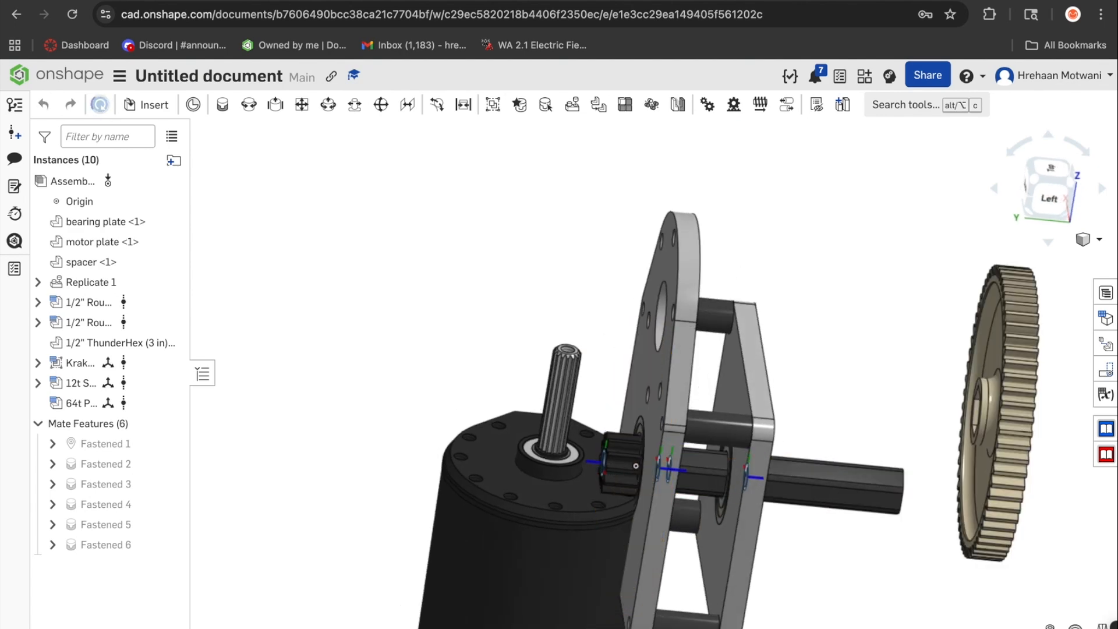
Move the pinion clear of the plates and attach the Kraken motor's front boss to the motor plate's large hole with a flipped Fastened mate.
left_click_drag(623, 464, 891, 348)
right_click_drag(839, 402, 865, 416)
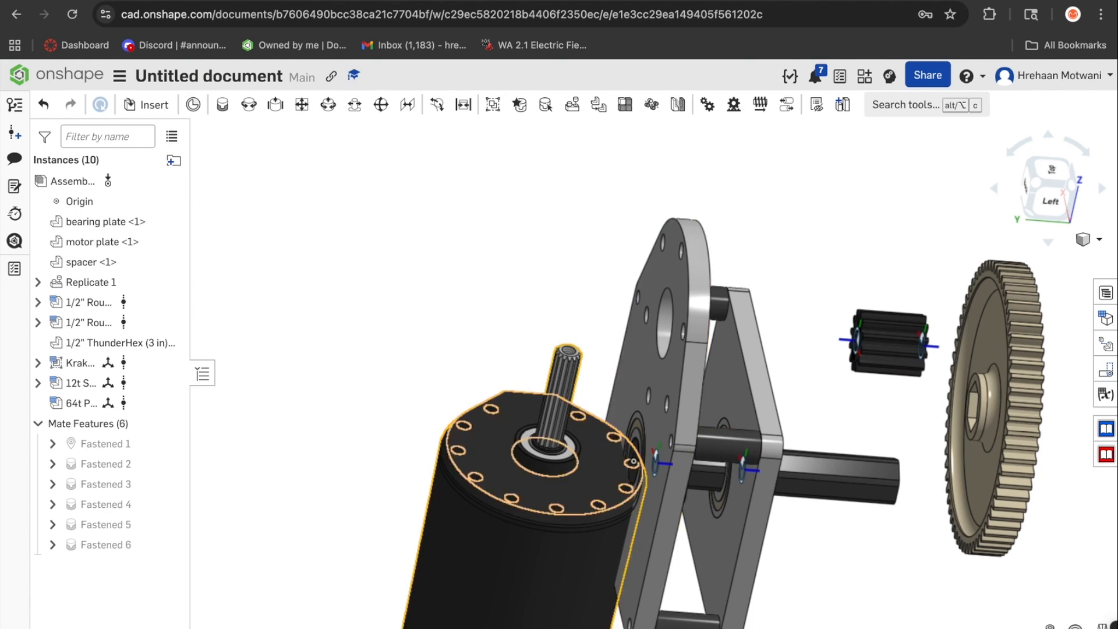
scroll(530, 480, "up", 5)
key("m")
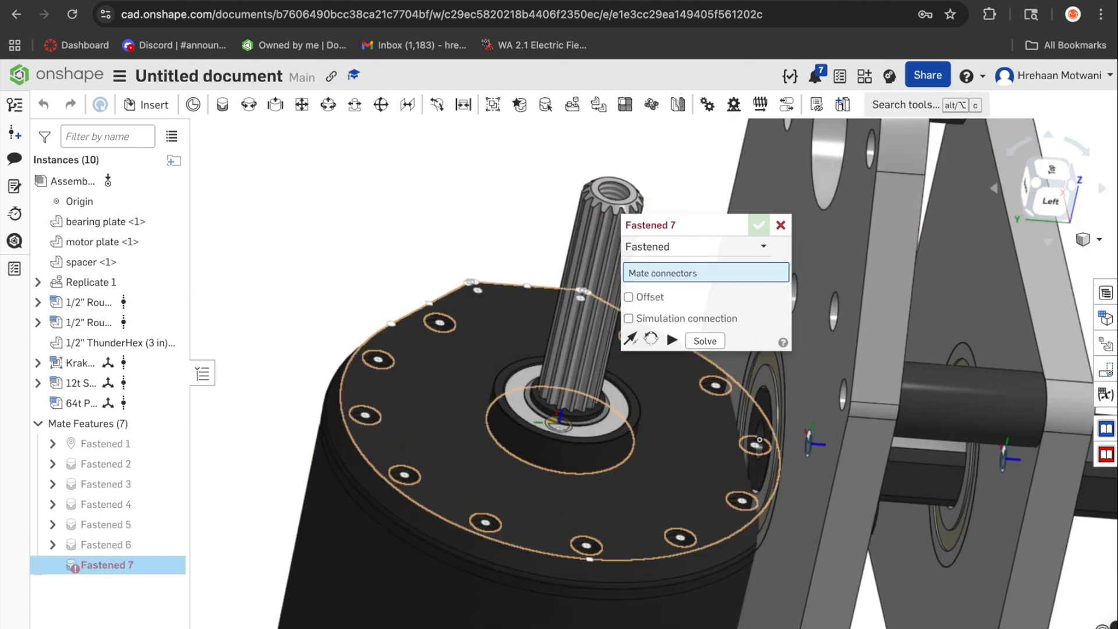
left_click(548, 469)
scroll(547, 468, "down", 3)
scroll(548, 460, "down", 2)
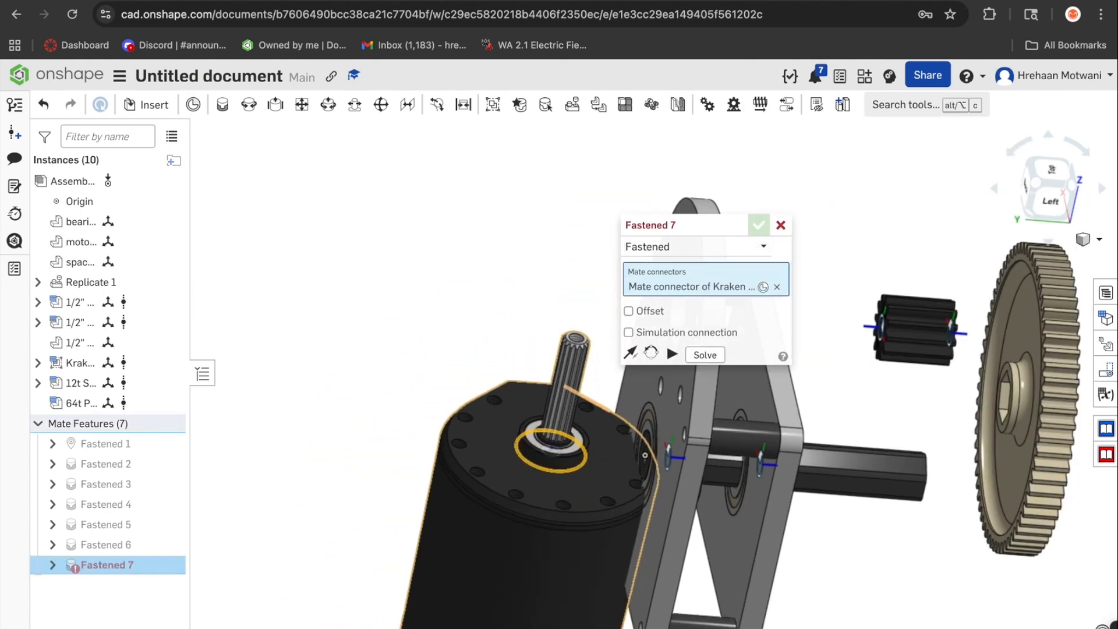
right_click_drag(589, 402, 708, 373)
left_click_drag(687, 225, 351, 187)
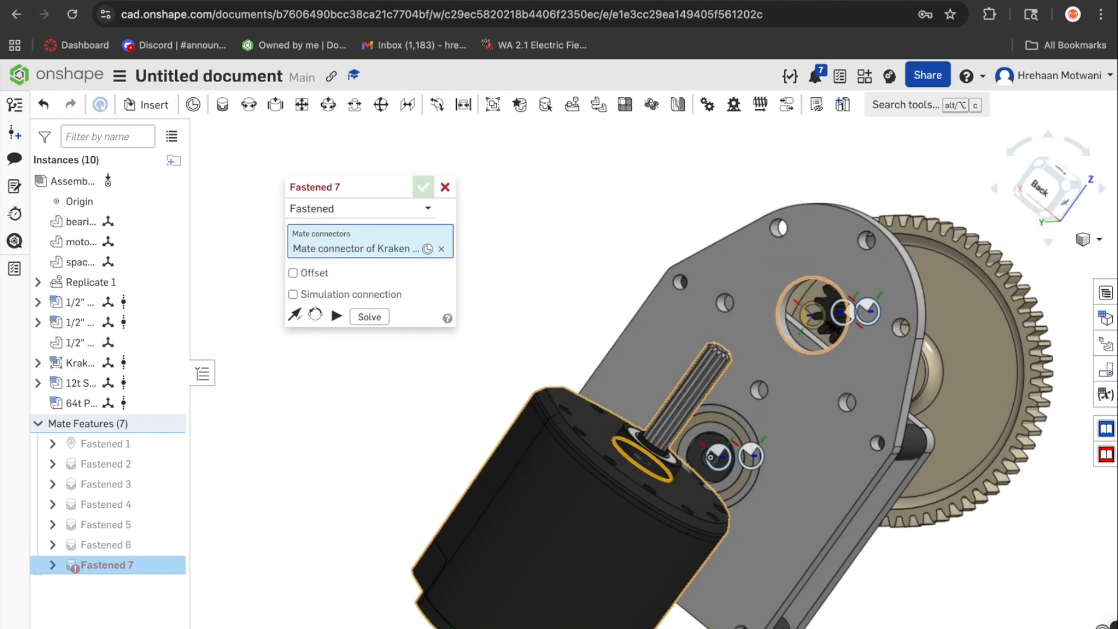
left_click(811, 315)
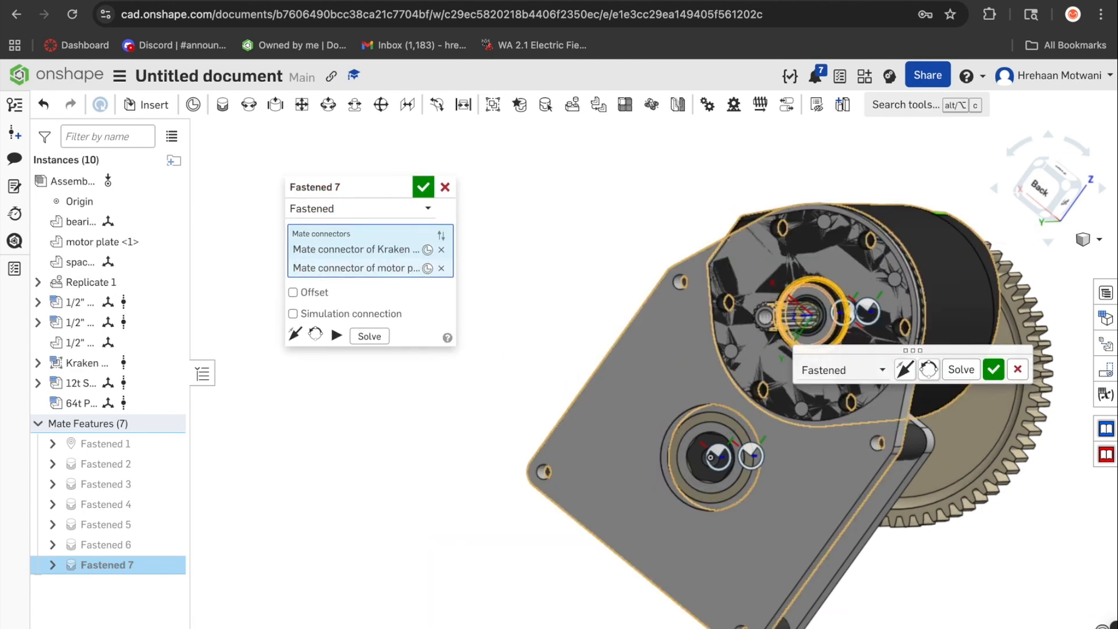
left_click(905, 369)
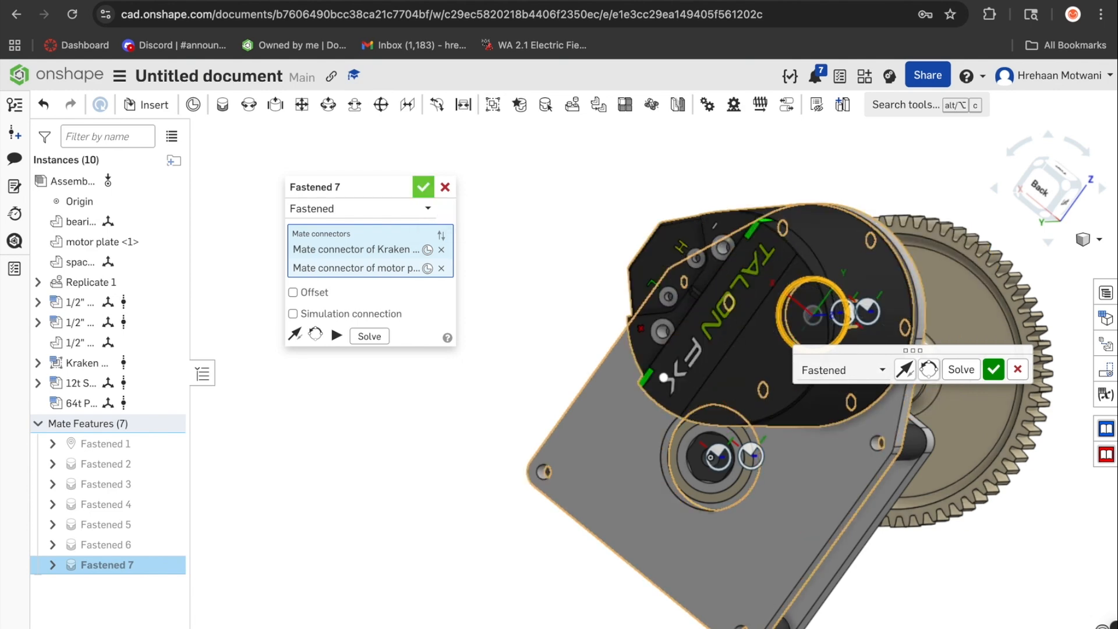
left_click(424, 187)
Start a Fastened mate joining the 12t pinion's back mate connector to the end of the Kraken motor's splined shaft.
mouse_move(641, 373)
right_mouse_down()
mouse_move(501, 356)
mouse_move(402, 379)
mouse_move(495, 390)
mouse_move(640, 373)
right_mouse_up()
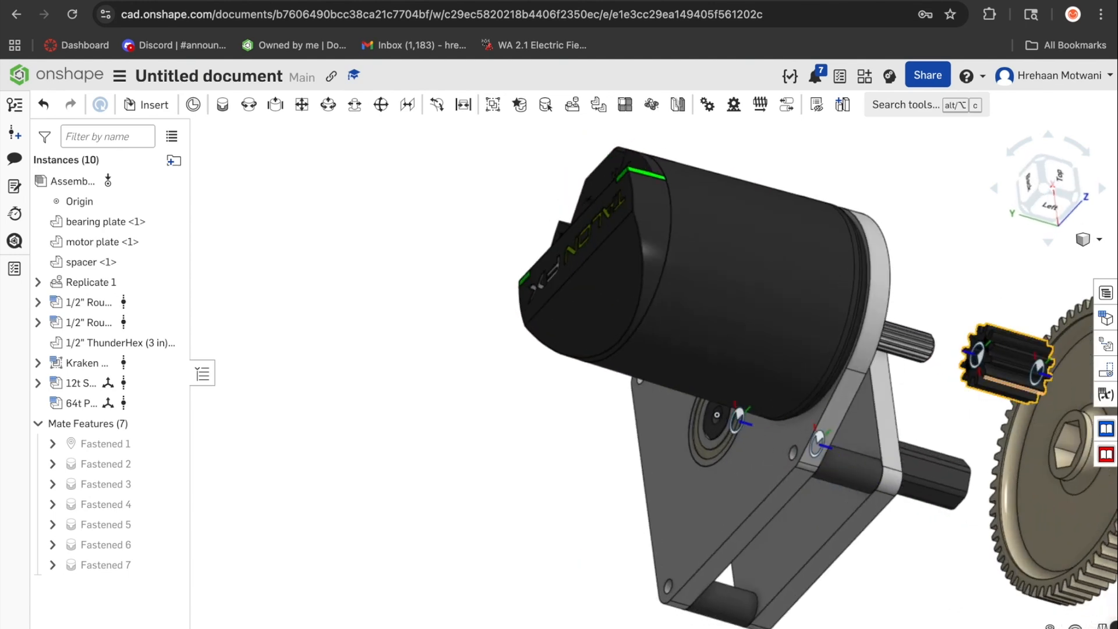
scroll(995, 347, "up", 5)
key("m")
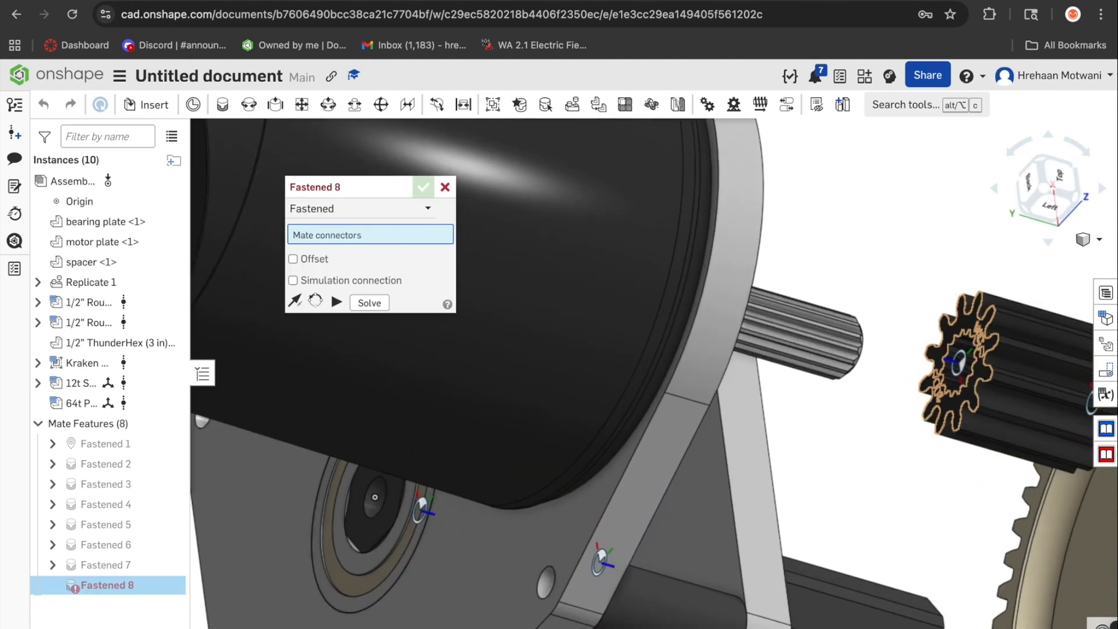
left_click(958, 362)
right_click_drag(932, 378, 804, 381)
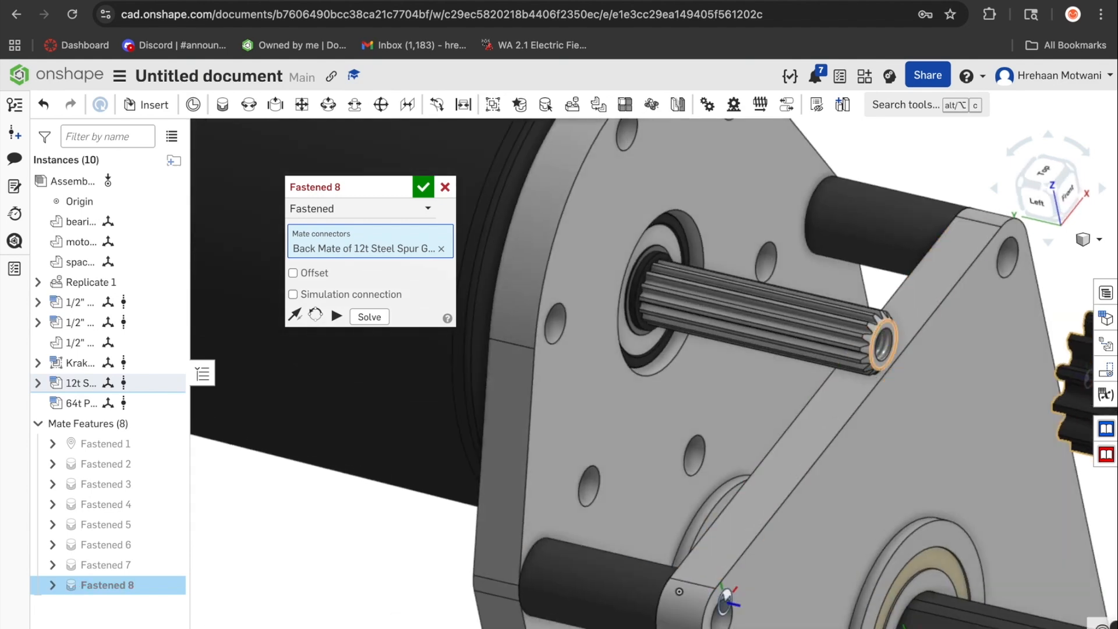
left_click(881, 345)
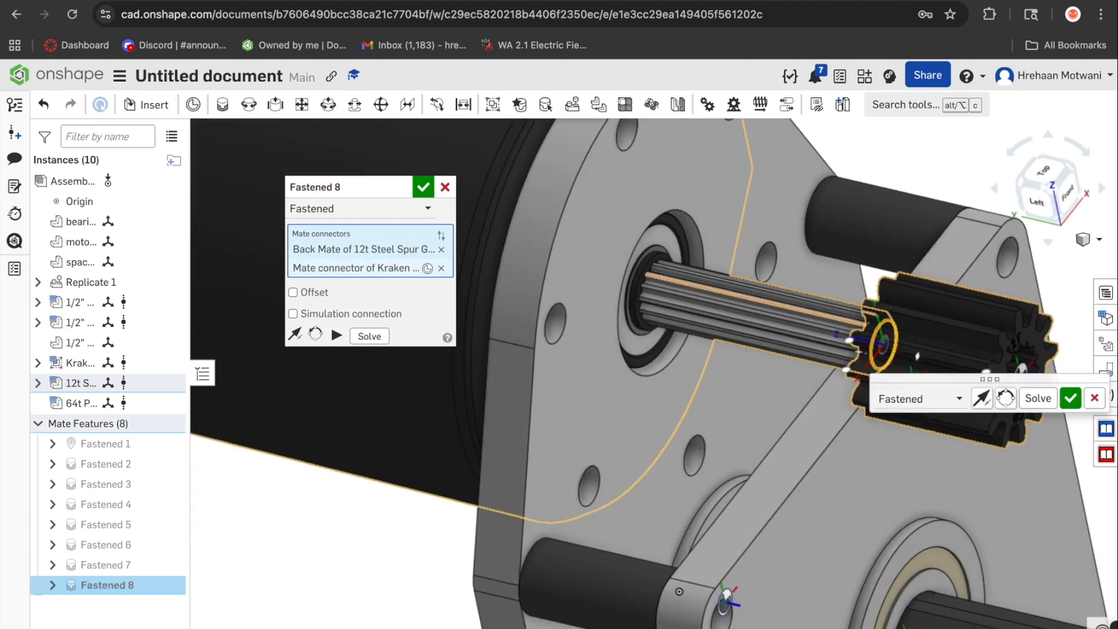
Offset the pinion's mate 1.15 in along Z and accept it.
left_click(293, 293)
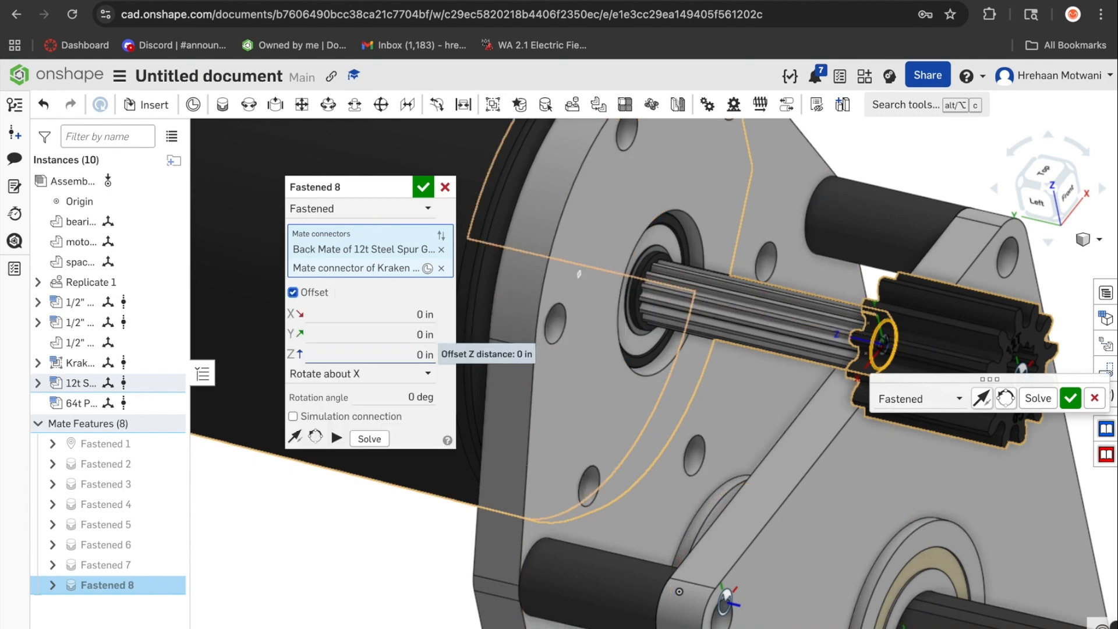
left_click(384, 355)
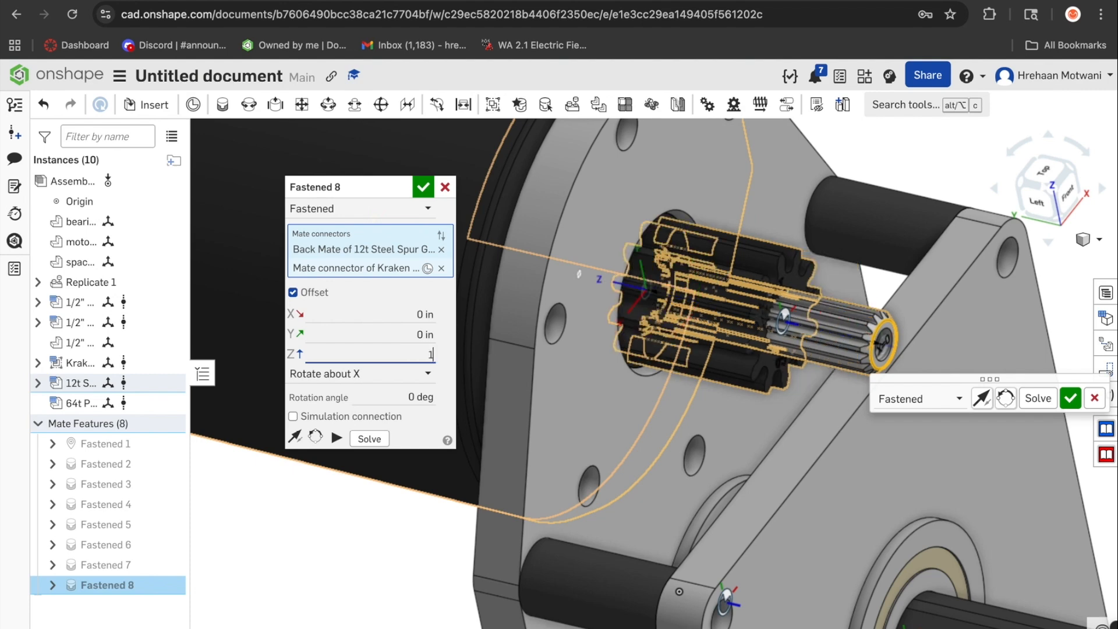
key("Return")
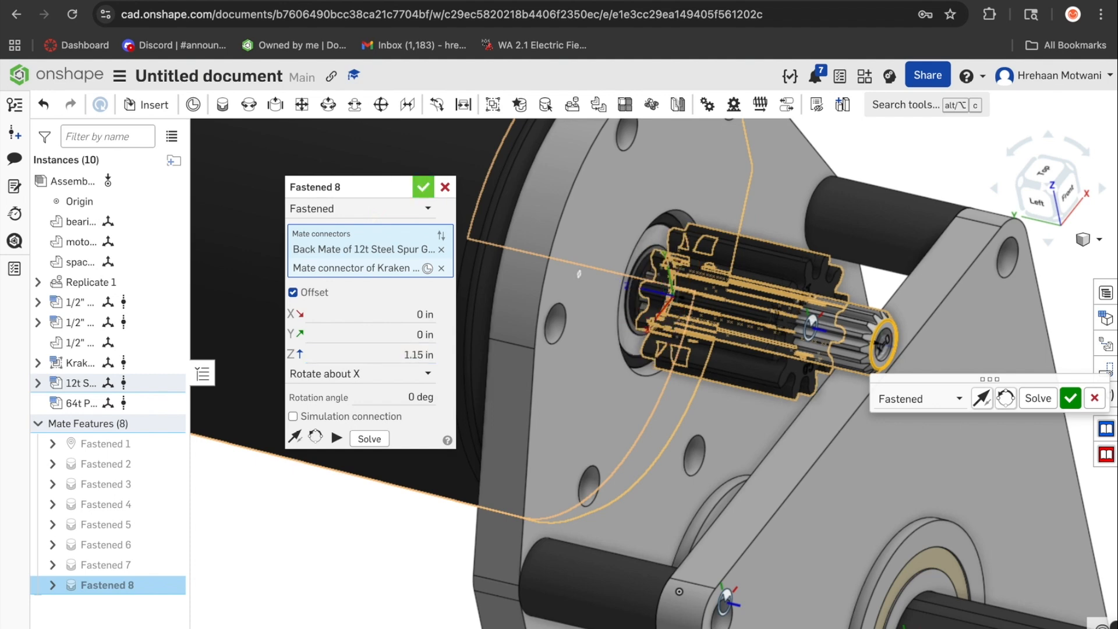
key("Return")
Move the 64t gear clear of the shaft and join its hub center to the ThunderHex shaft's end with a Fastened mate, reorienting the secondary axis.
scroll(423, 317, "down", 6)
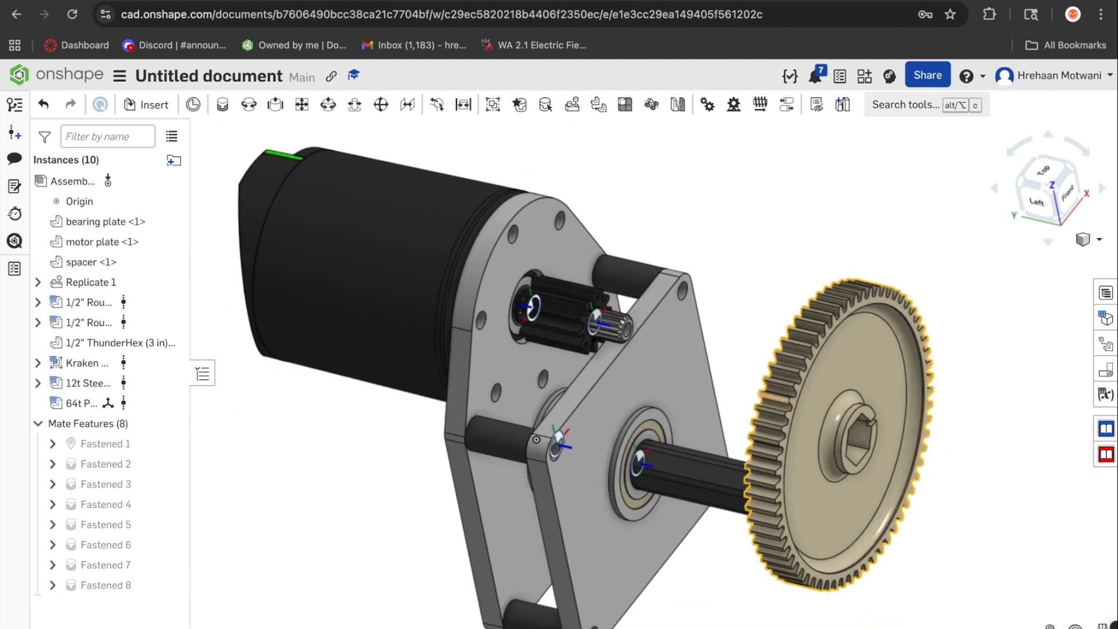
left_click_drag(777, 398, 866, 412)
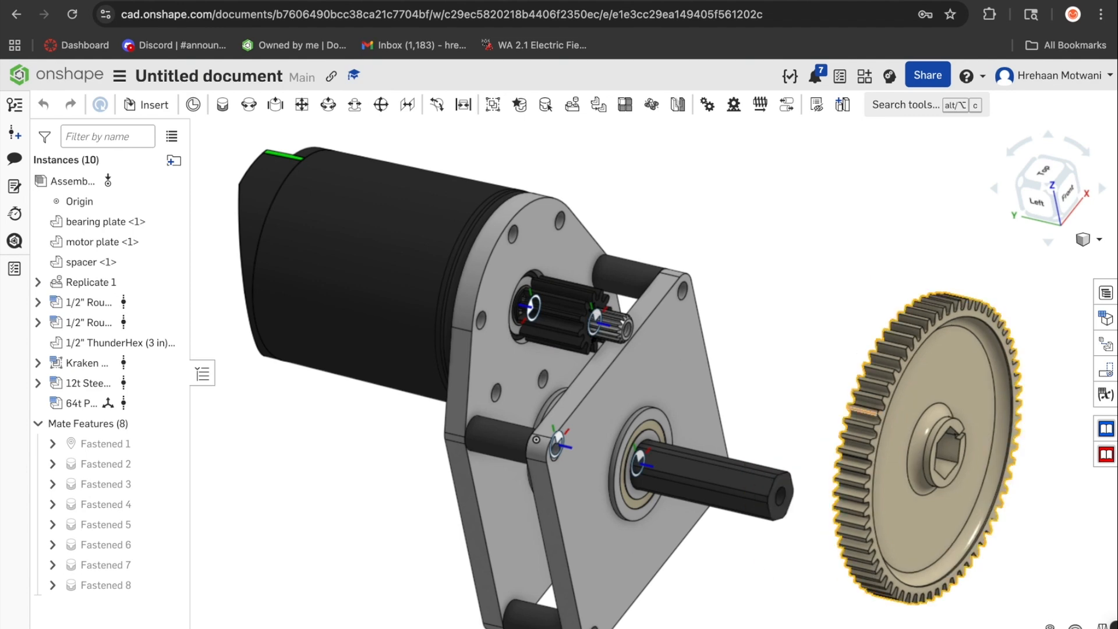
right_click_drag(728, 460, 847, 487)
scroll(848, 489, "up", 6)
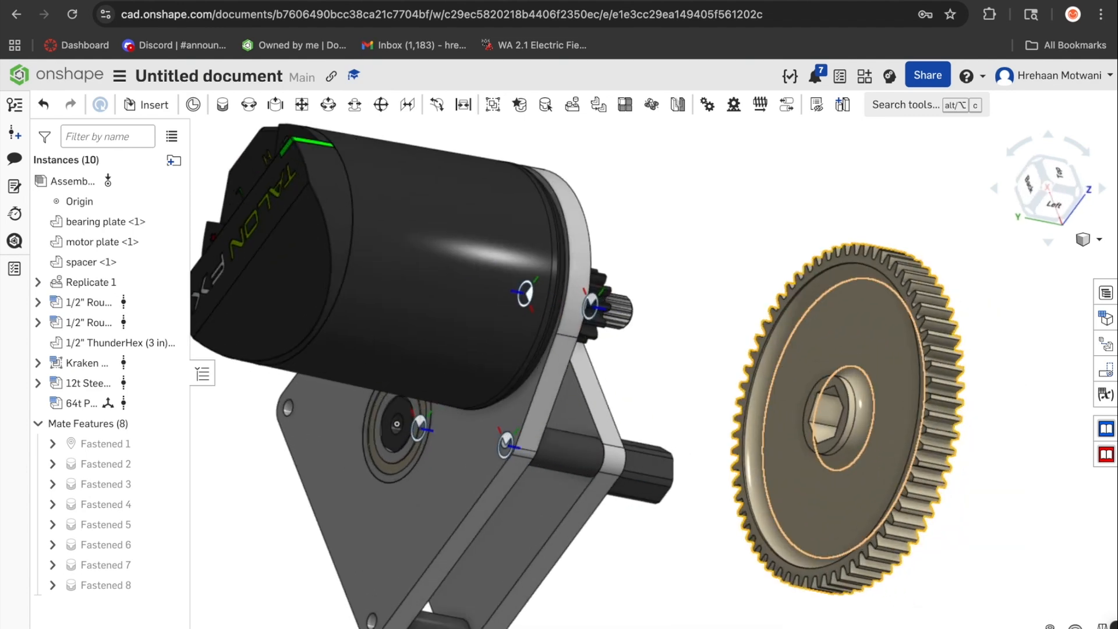
key("f")
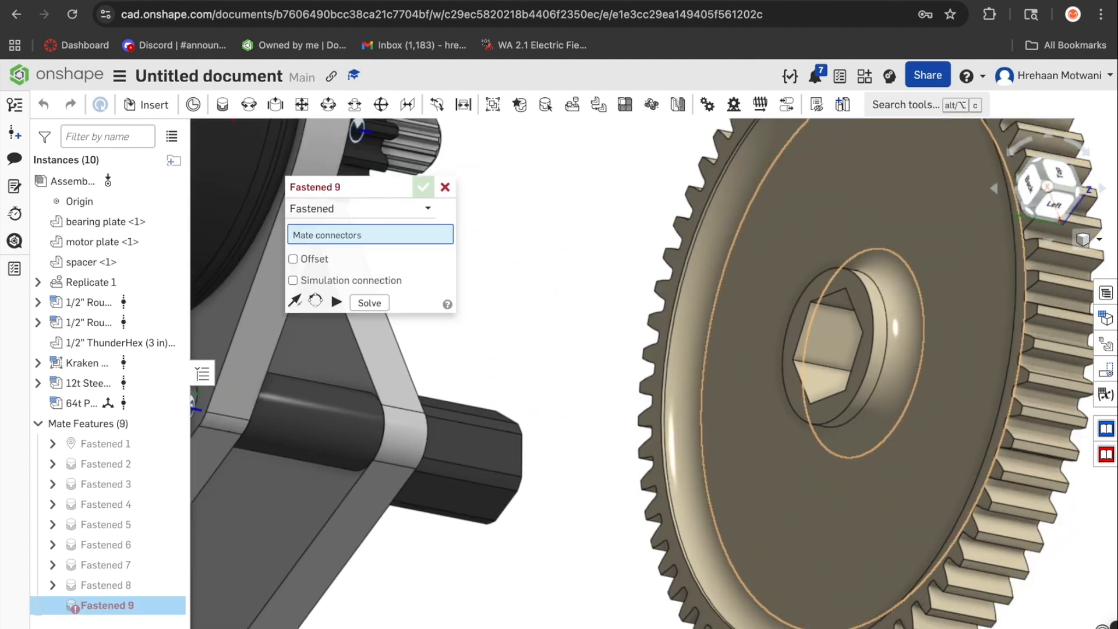
left_click(827, 345)
right_click_drag(827, 346, 686, 328)
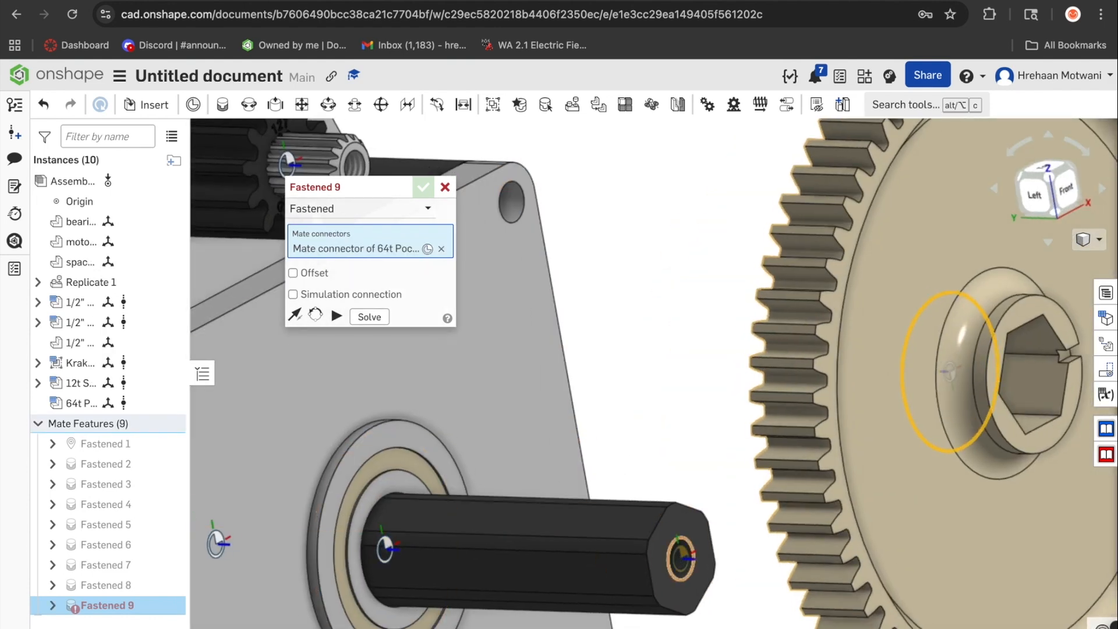
left_click(681, 558)
right_click_drag(924, 370, 874, 384)
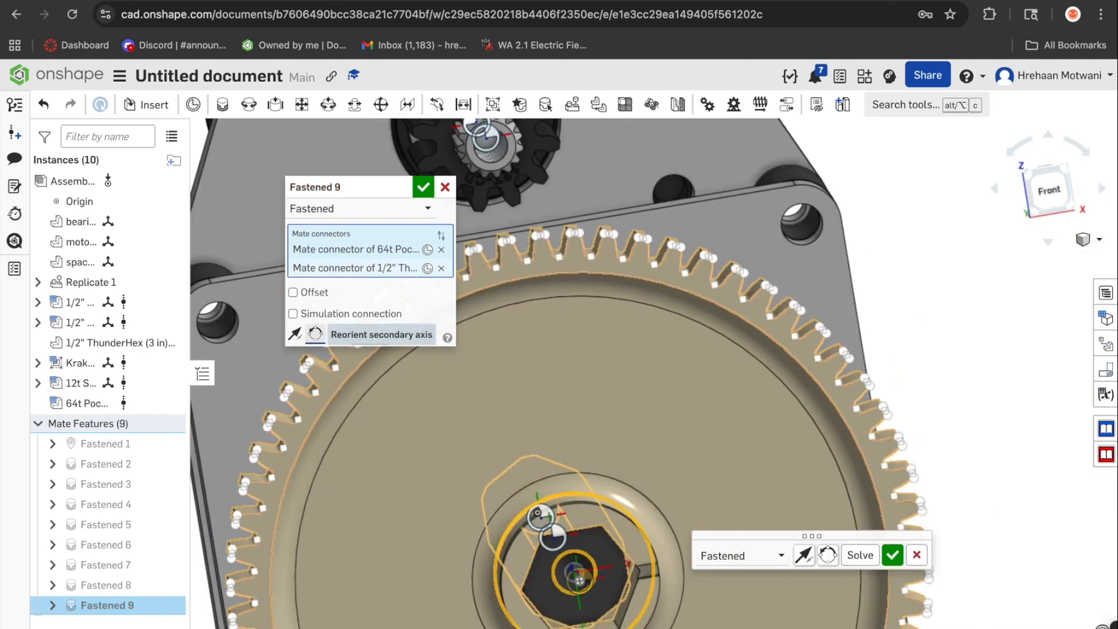
left_click(315, 333)
Offset the 64t gear's mate 2.6 in along Z to place it between the plates under the pinion, and accept the mate.
right_click_drag(688, 355, 857, 331)
scroll(862, 338, "down", 3)
scroll(868, 326, "down", 3)
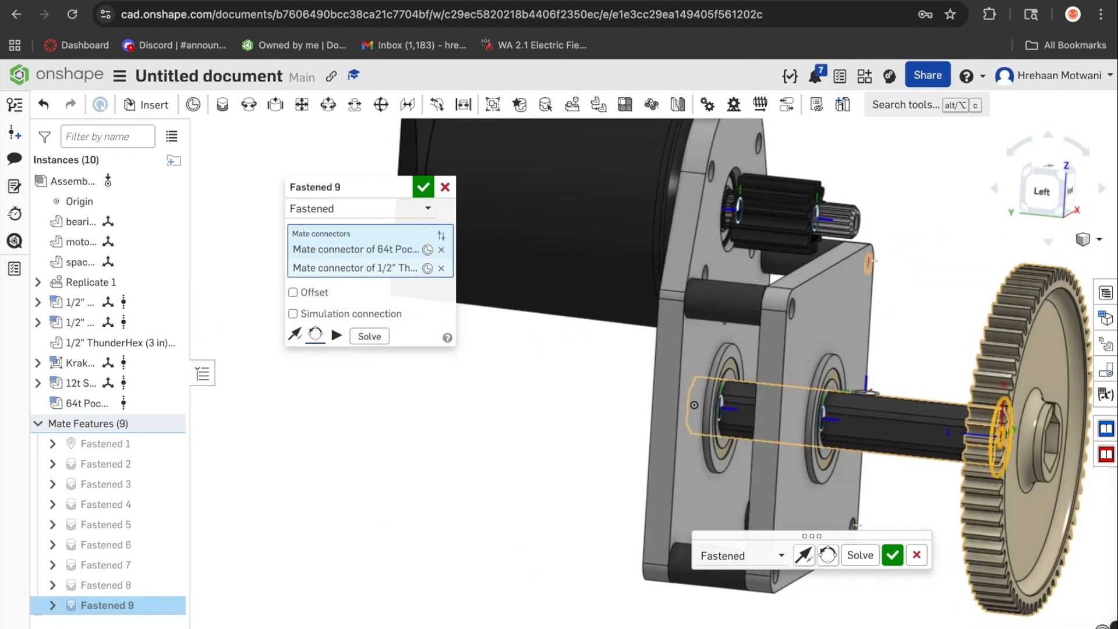
right_click_drag(774, 323, 775, 316)
left_click(293, 293)
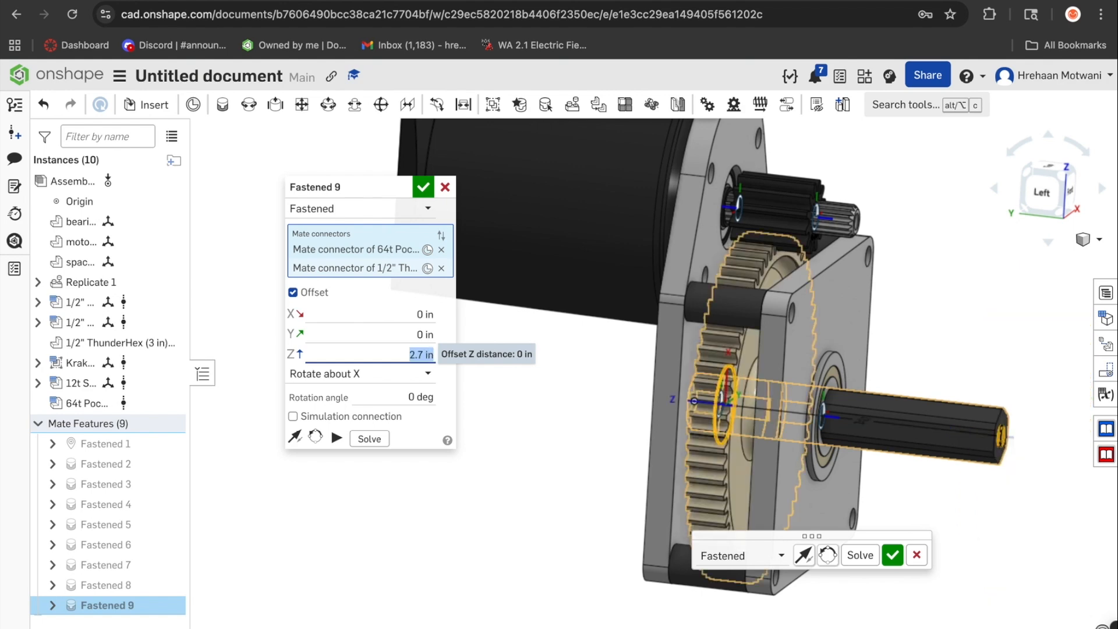
left_click(1039, 197)
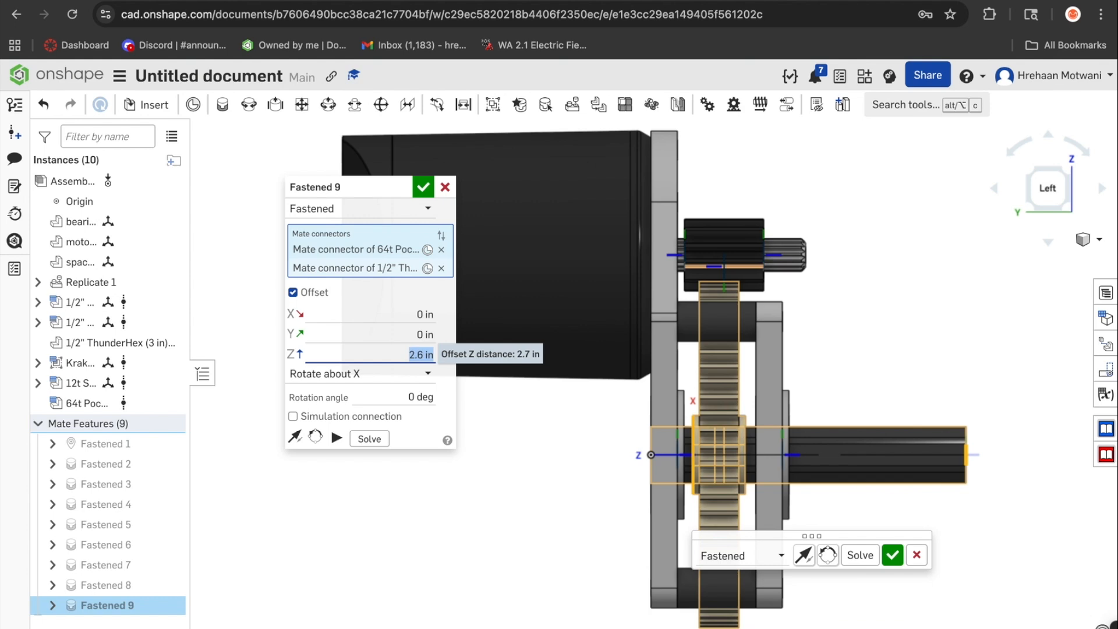
left_click(424, 187)
Examine the assembled gearbox from several sides, checking the gear mesh, shaft and motor position.
right_click_drag(722, 379, 483, 361)
right_click_drag(655, 283, 696, 262)
scroll(885, 329, "down", 3)
scroll(891, 331, "down", 3)
right_click_drag(892, 331, 746, 341)
scroll(852, 376, "up", 3)
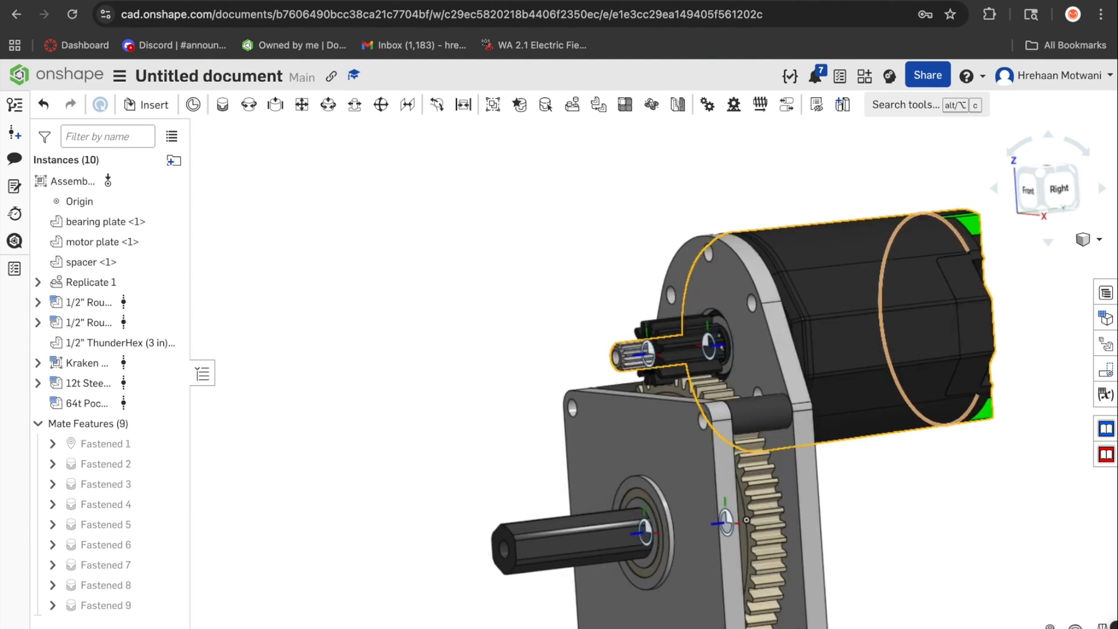
right_click_drag(815, 460, 729, 463)
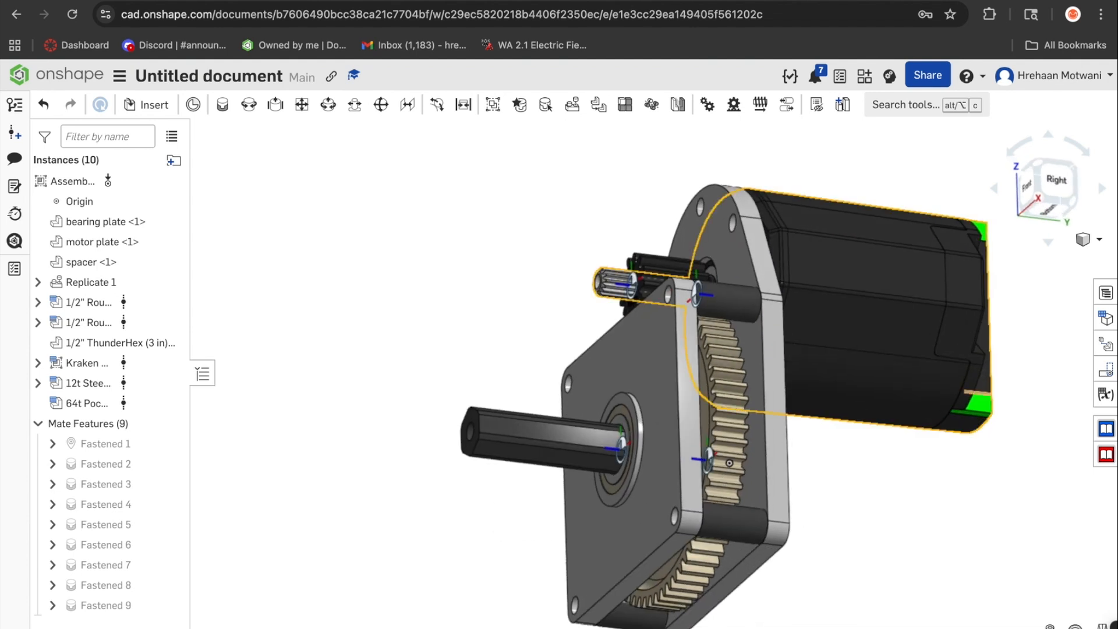
scroll(935, 480, "down", 4)
mouse_move(935, 481)
right_mouse_down()
mouse_move(900, 553)
mouse_move(982, 504)
right_mouse_up()
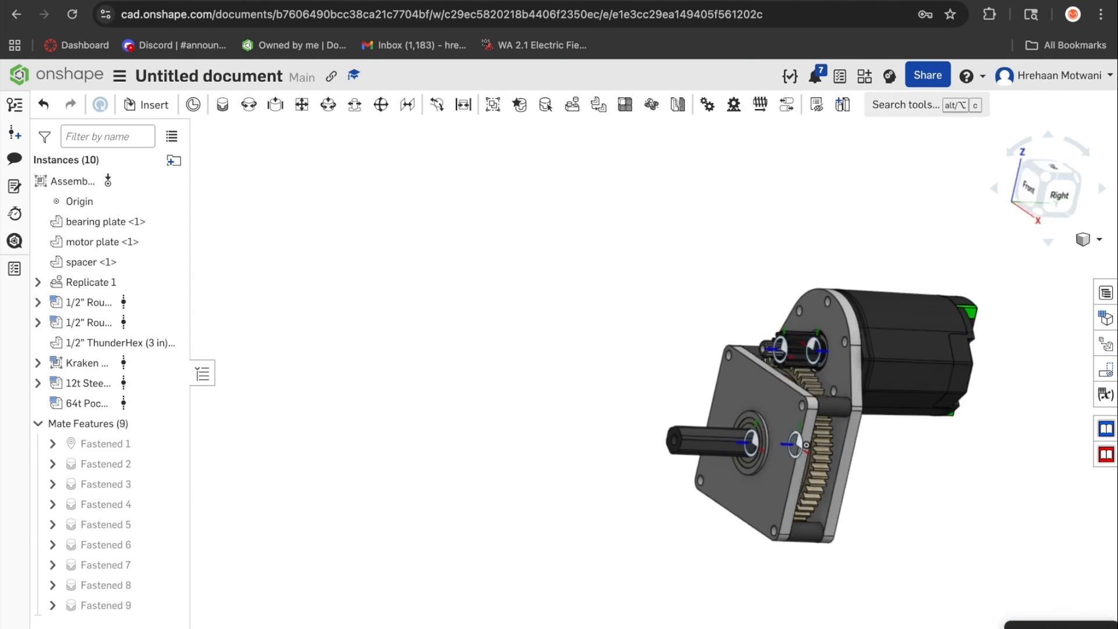